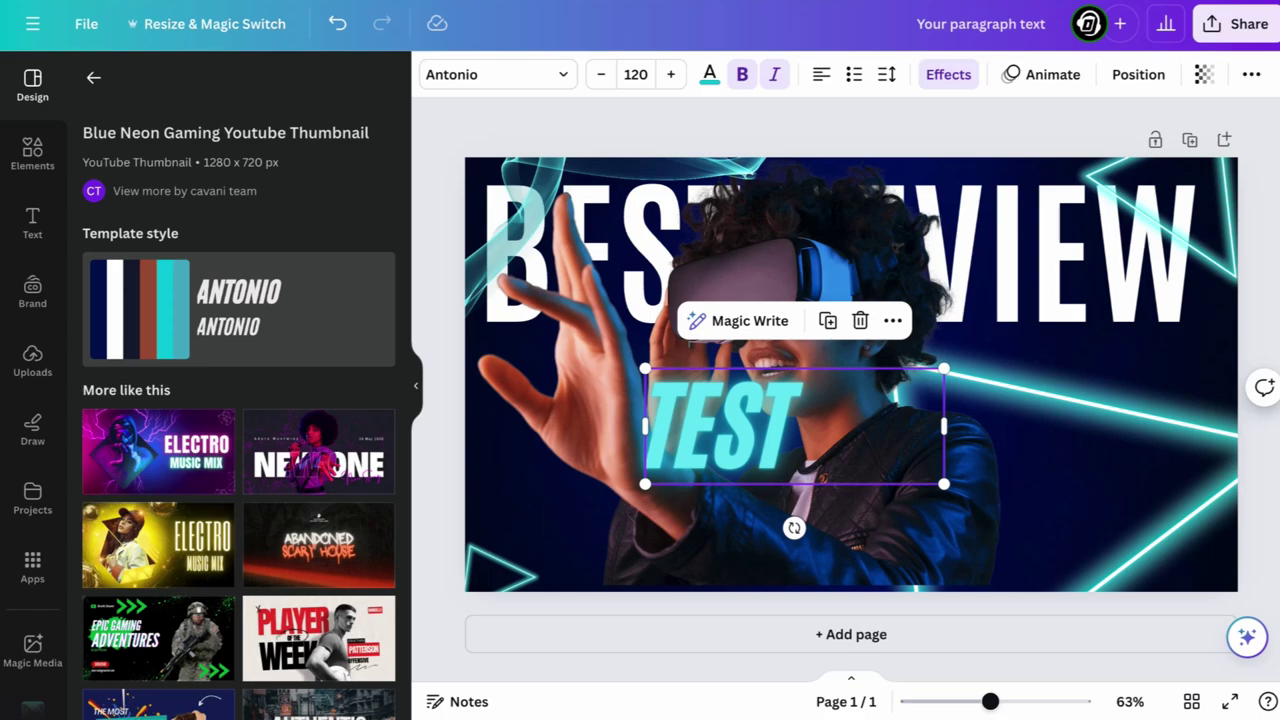
- Enlarge the TEST text to size 168 and place it over the woman's chest in the lower middle of the thumbnail
{"action": "left_click_drag", "start_coordinate": [645, 484], "coordinate": [525, 530]}
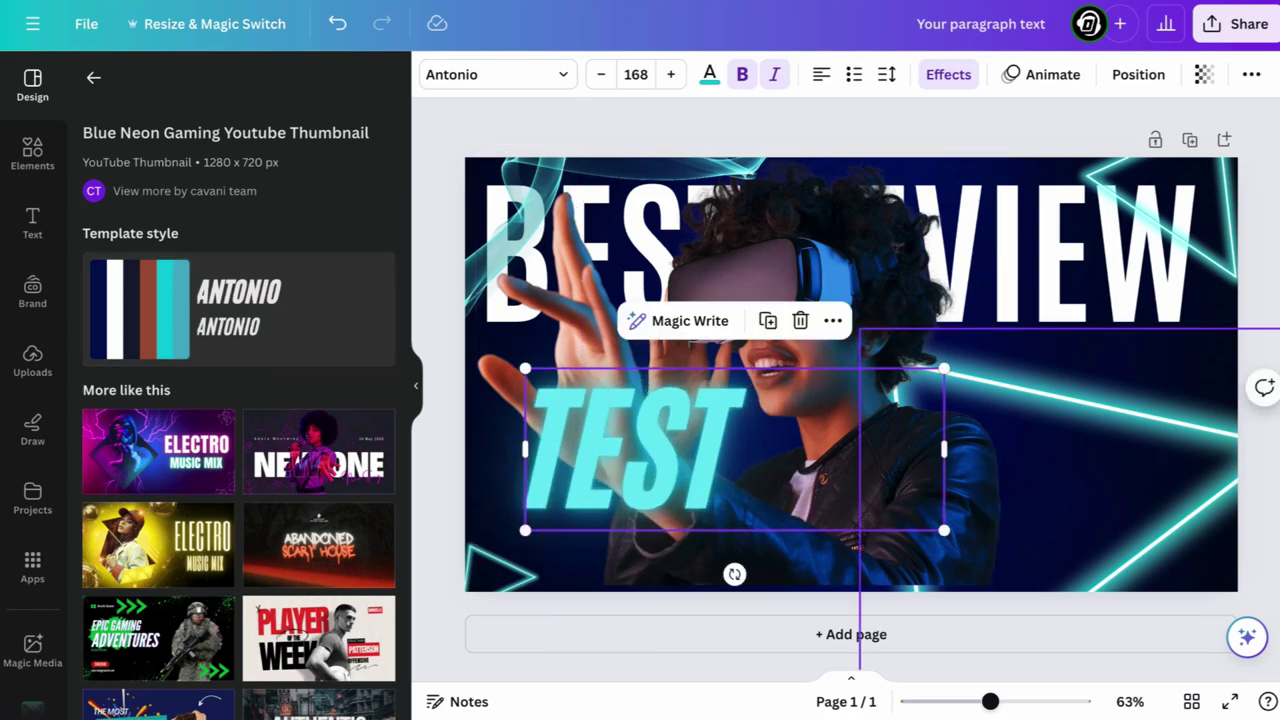
{"action": "left_click_drag", "start_coordinate": [735, 450], "coordinate": [930, 468]}
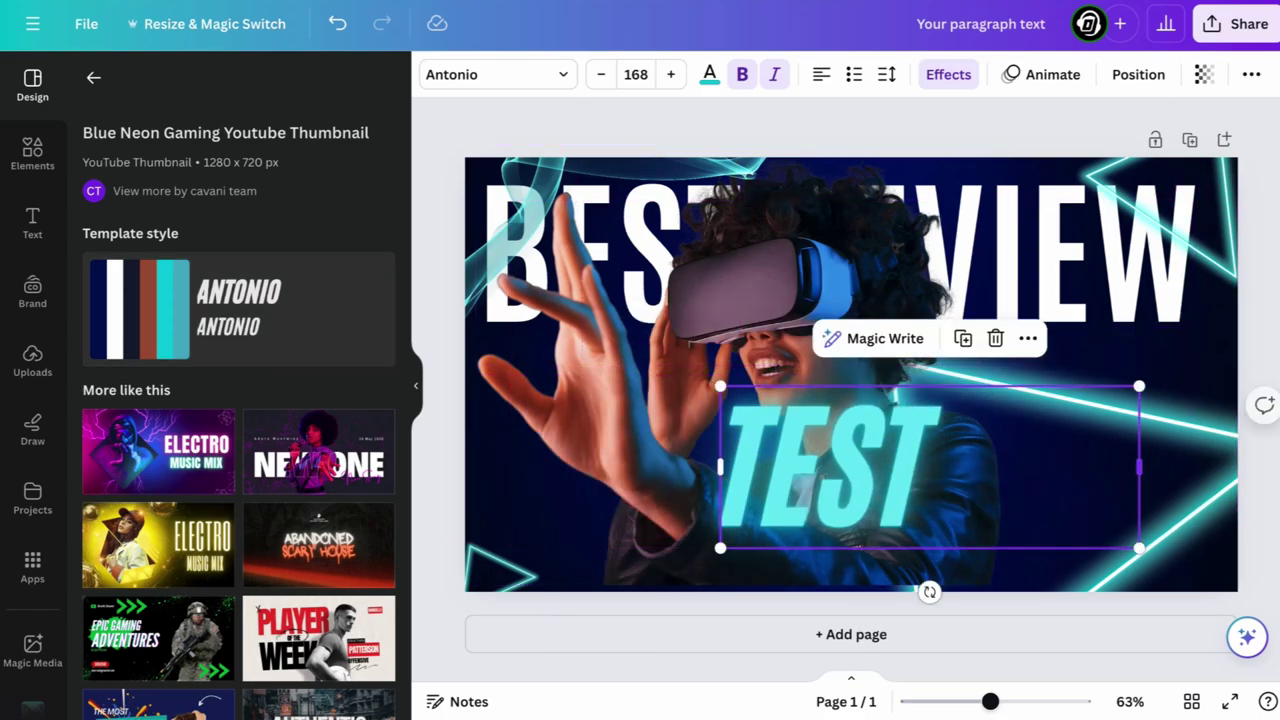
- Scale down the cut-out photo of the woman with the VR headset and move it slightly right of the thumbnail's centre
{"action": "left_click", "coordinate": [900, 125]}
{"action": "left_click", "coordinate": [740, 300]}
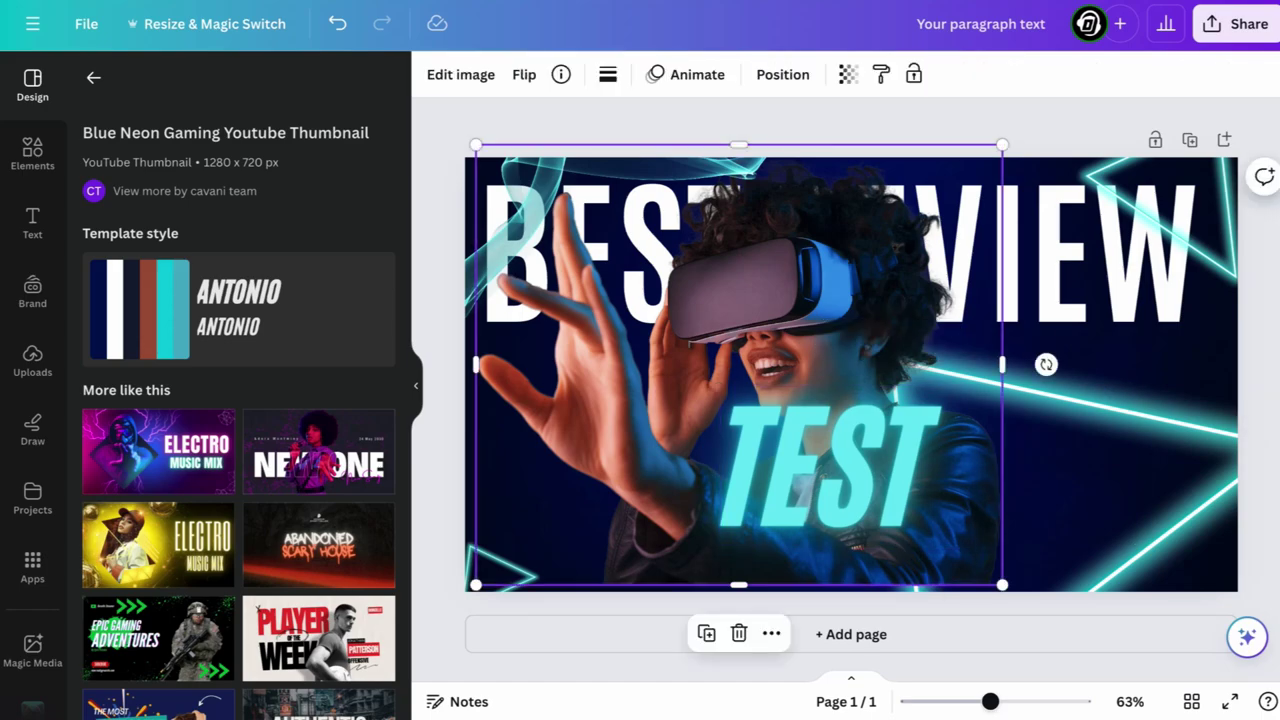
{"action": "left_click_drag", "start_coordinate": [740, 300], "coordinate": [773, 341]}
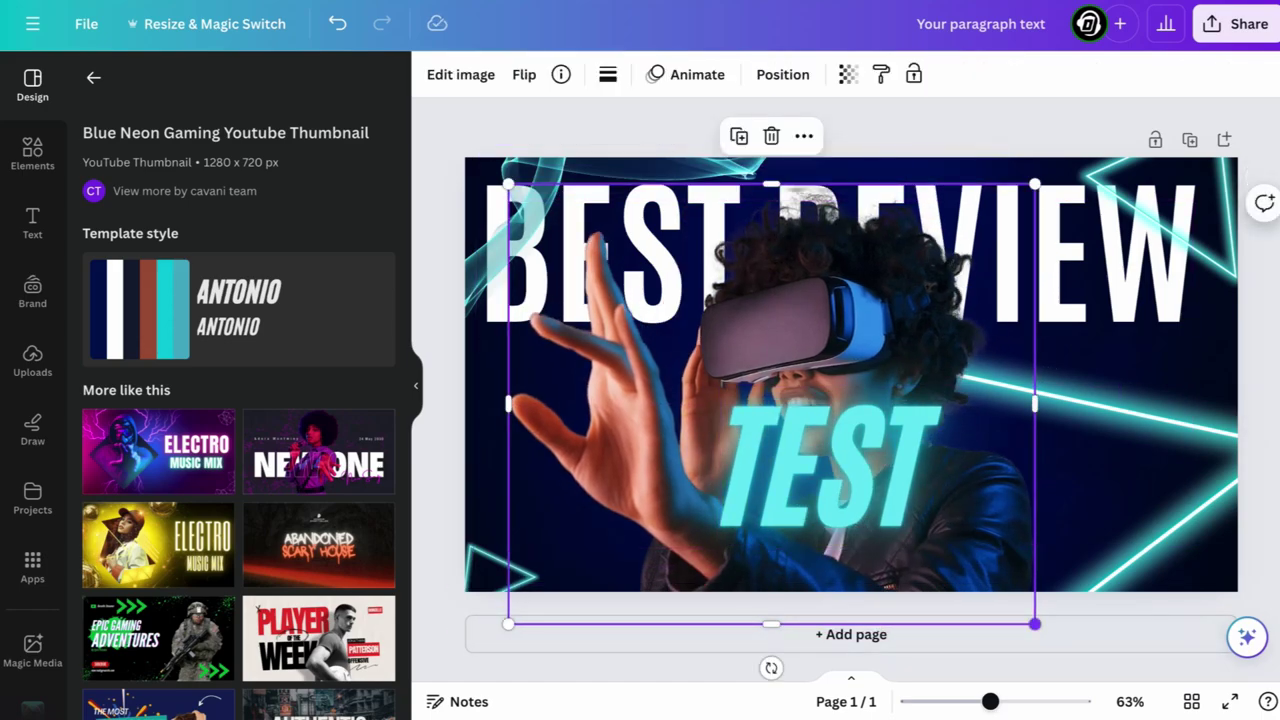
{"action": "left_click_drag", "start_coordinate": [1035, 624], "coordinate": [930, 536]}
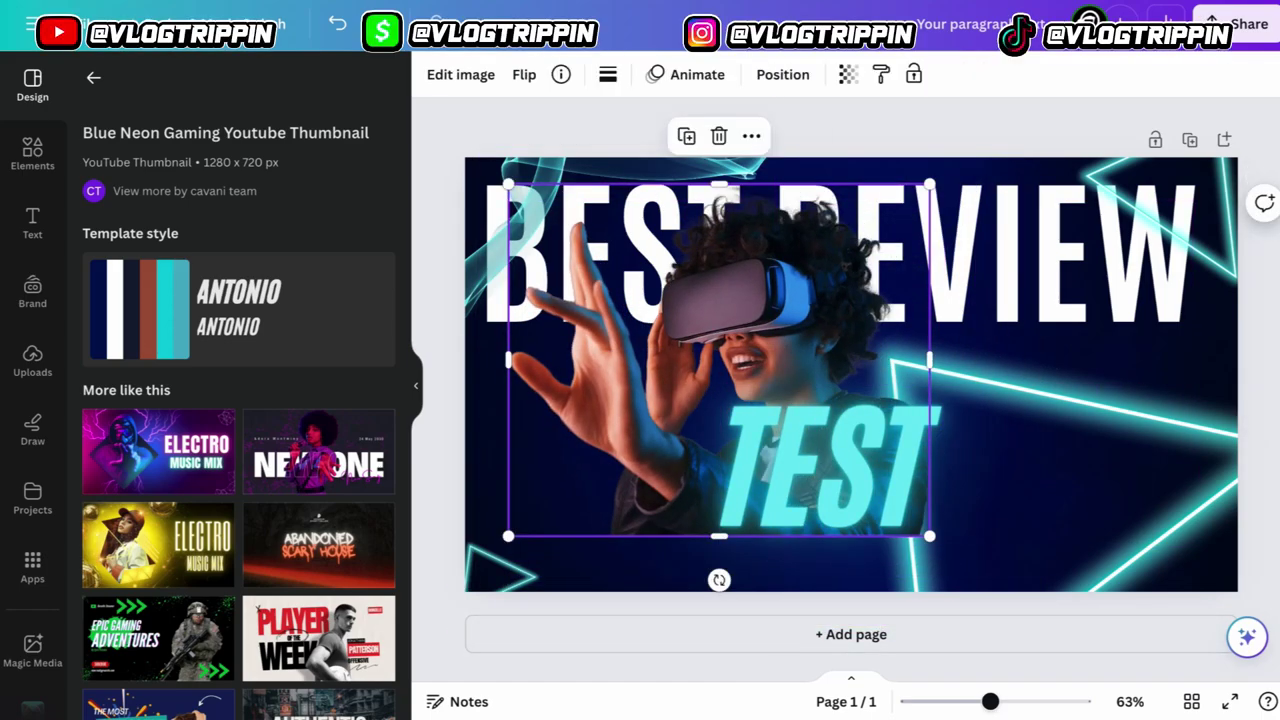
{"action": "left_click_drag", "start_coordinate": [889, 286], "coordinate": [962, 342]}
- Move the TEST text down to the thumbnail's lower edge, partly over the woman's jacket, and deselect it
{"action": "left_click_drag", "start_coordinate": [870, 460], "coordinate": [857, 499]}
{"action": "left_click", "coordinate": [880, 455]}
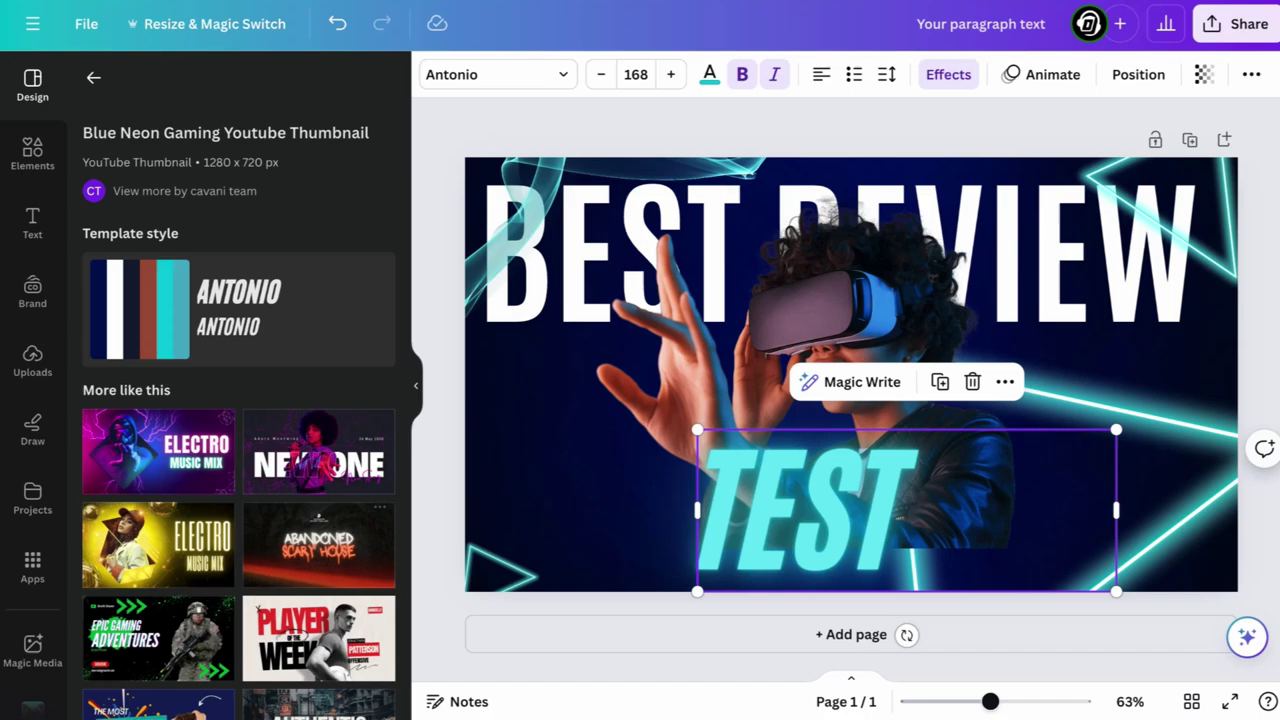
{"action": "scroll", "coordinate": [320, 518], "scroll_direction": "down", "scroll_amount": 1}
{"action": "scroll", "coordinate": [318, 500], "scroll_direction": "down", "scroll_amount": 1}
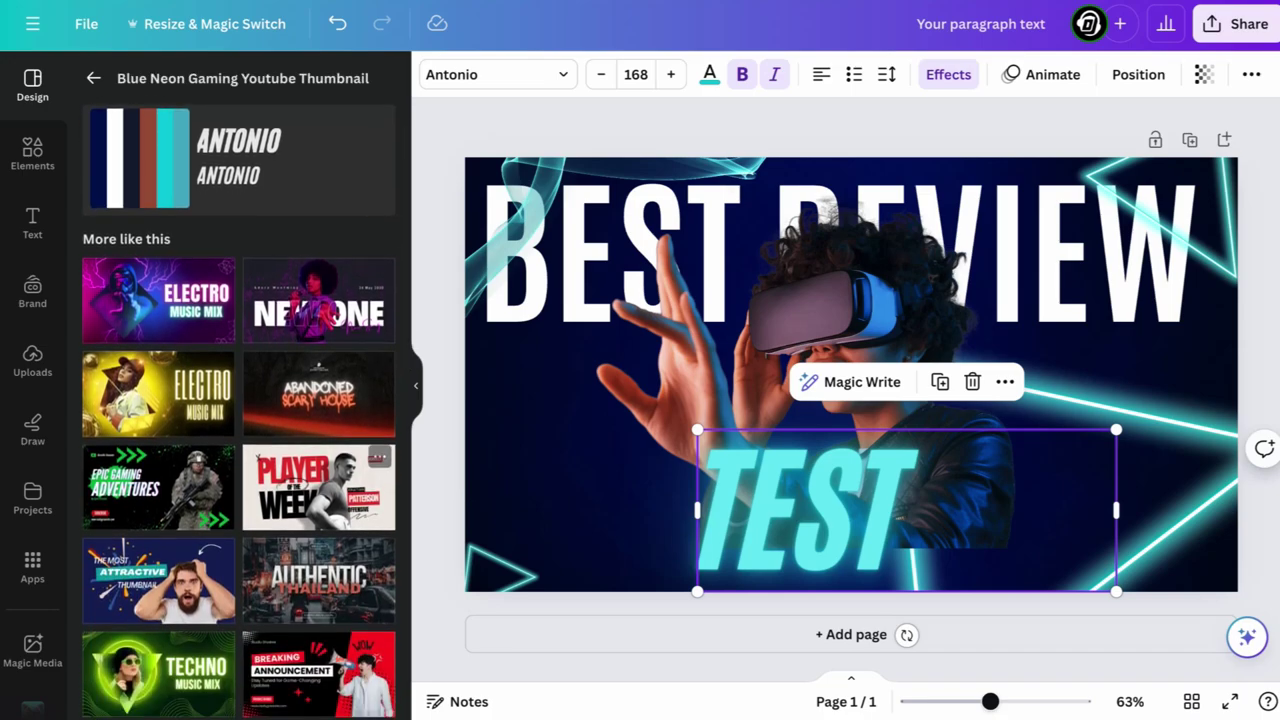
{"action": "key", "text": "Escape"}
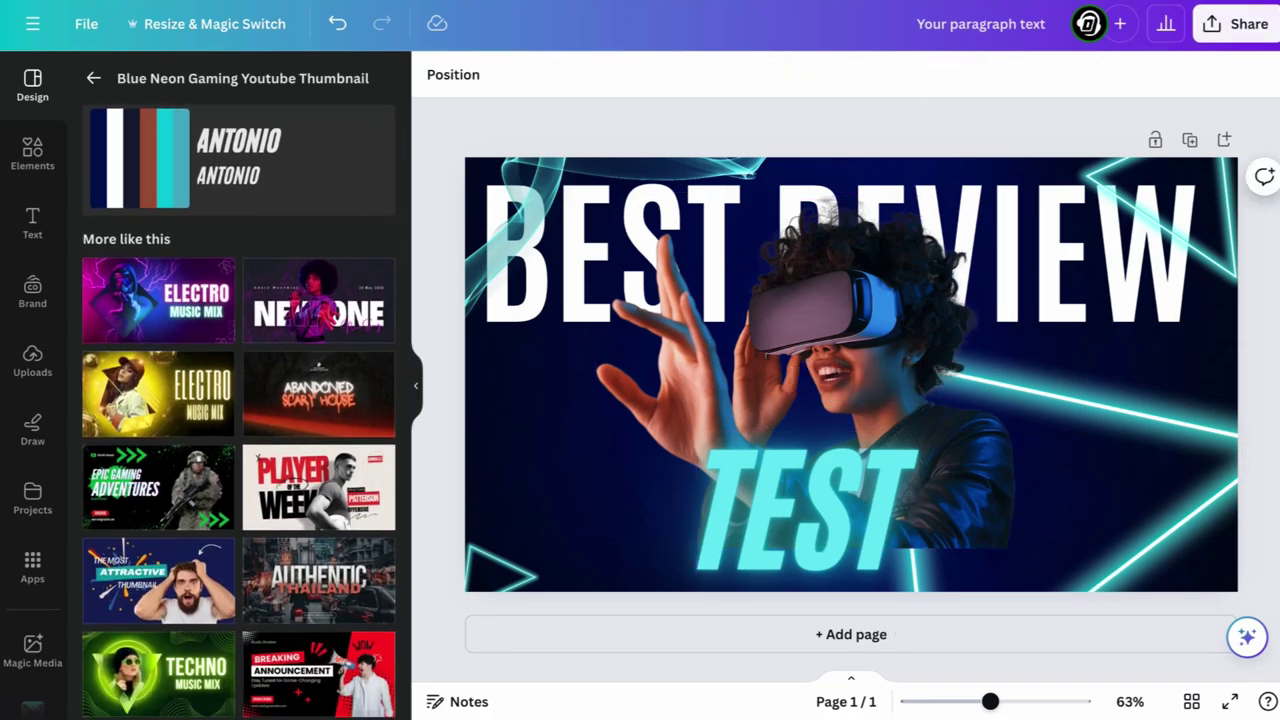
- Review the download options for exporting the thumbnail as a PNG, without downloading it
{"action": "left_click", "coordinate": [1236, 23]}
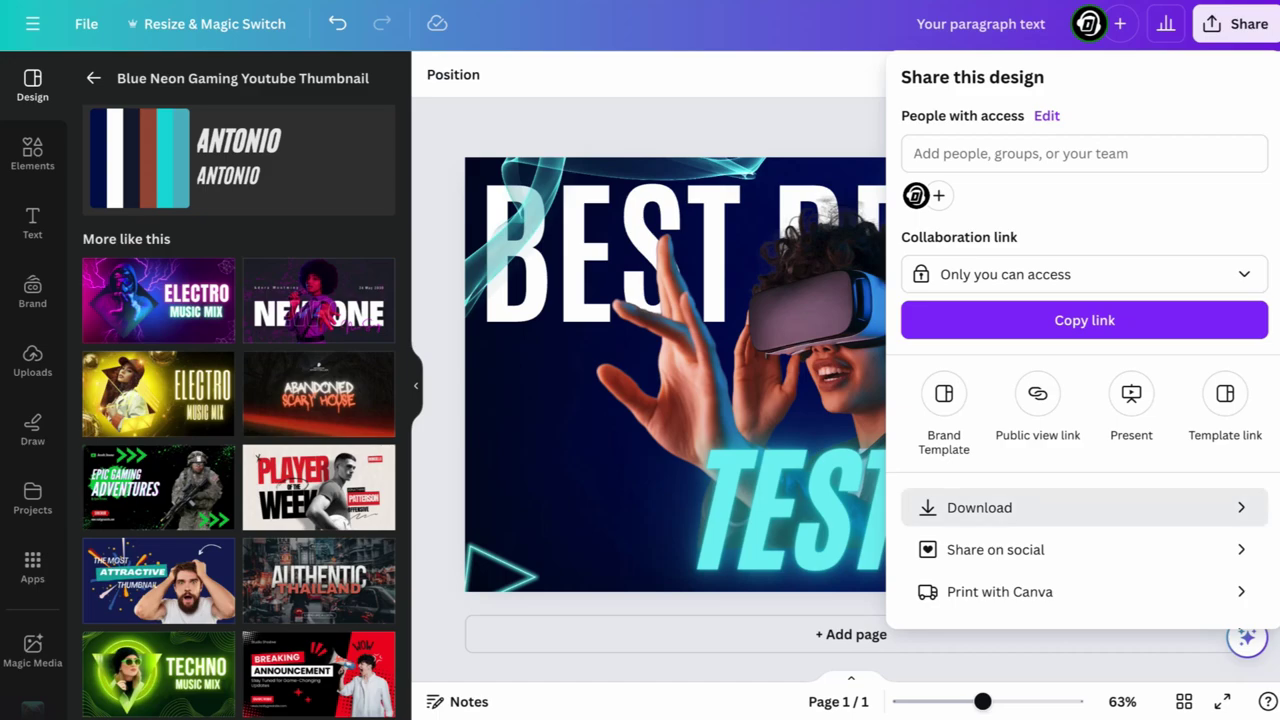
{"action": "left_click", "coordinate": [928, 512]}
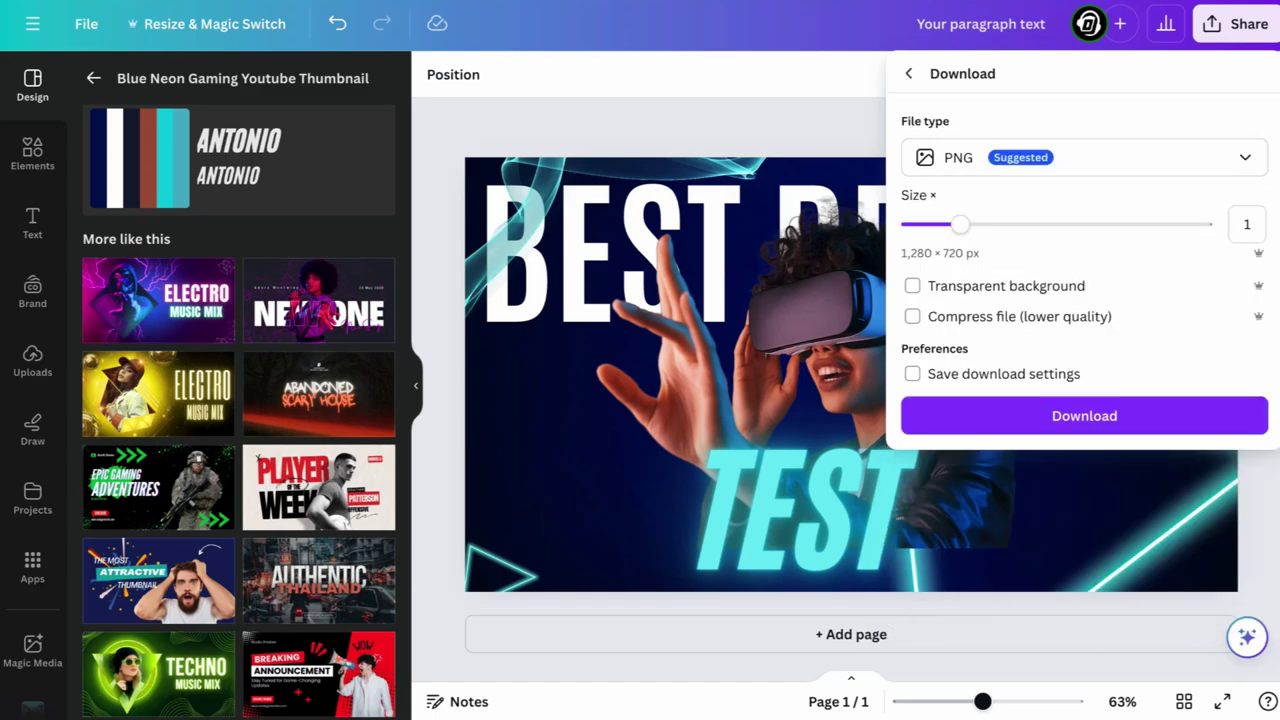
{"action": "key", "text": "Escape"}
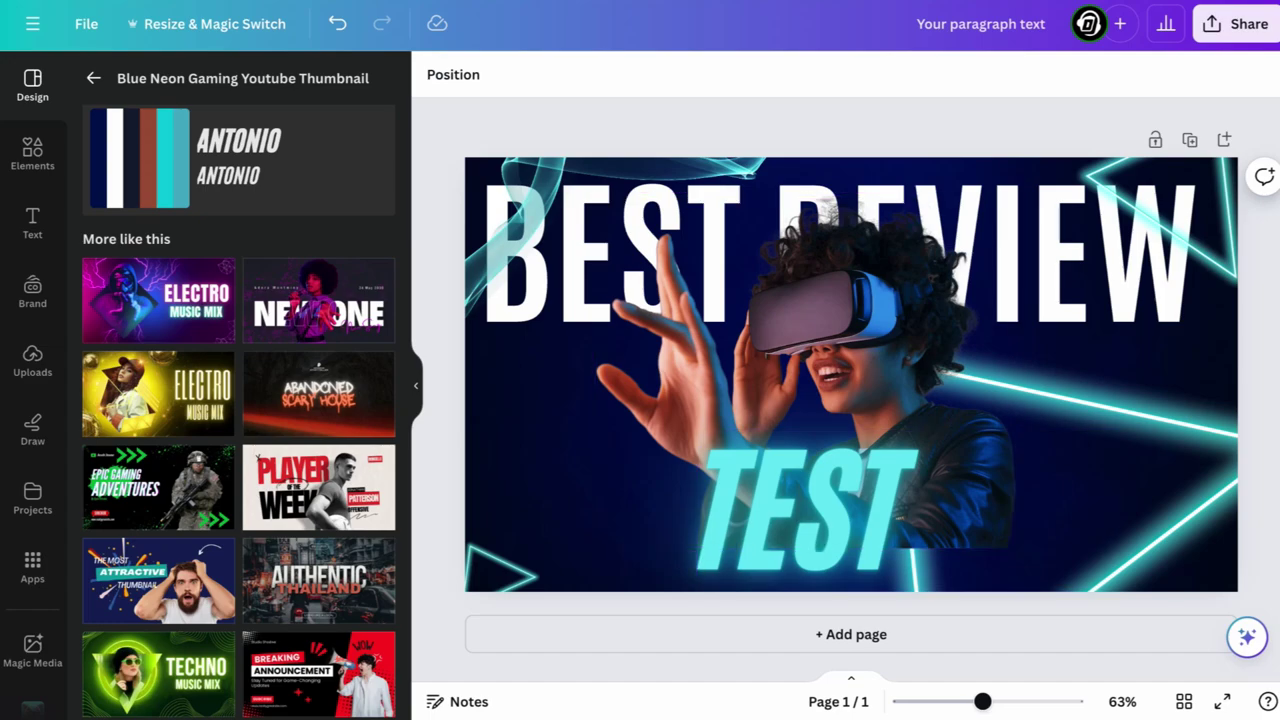
- Replace the current page with the green Electro Music Mix YouTube thumbnail template
{"action": "scroll", "coordinate": [320, 460], "scroll_direction": "down", "scroll_amount": 3}
{"action": "scroll", "coordinate": [320, 460], "scroll_direction": "down", "scroll_amount": 3}
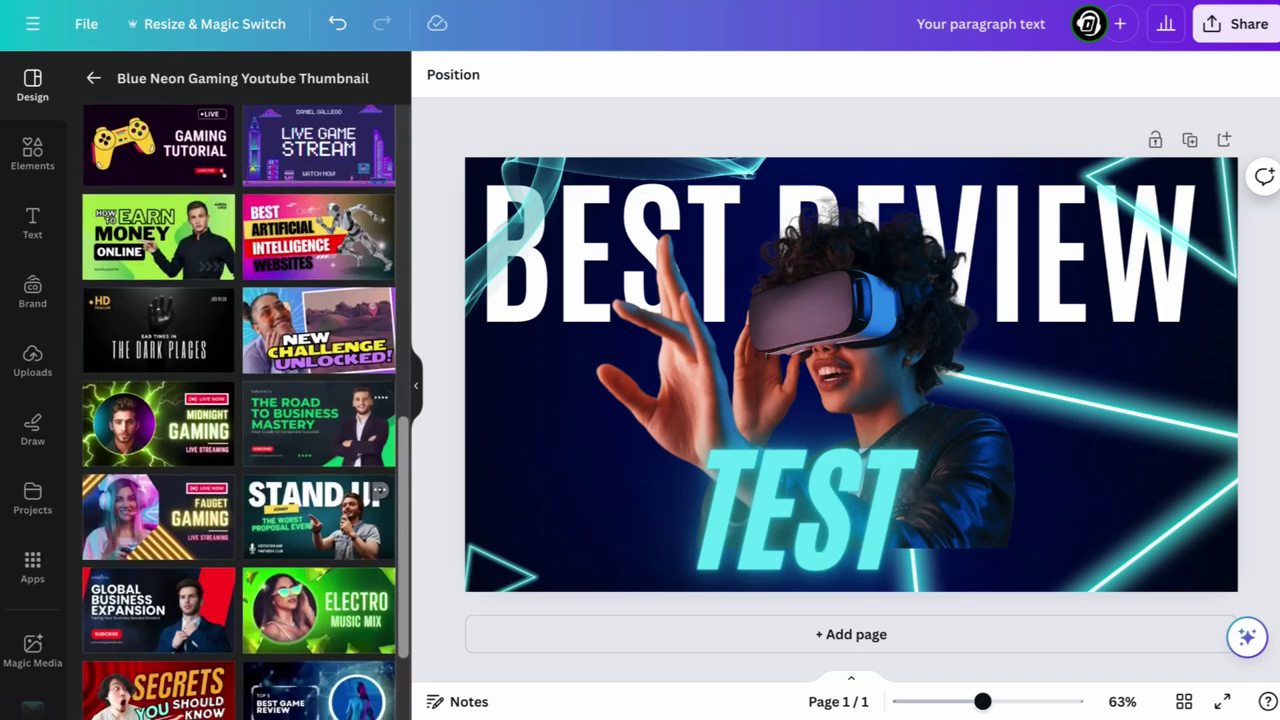
{"action": "scroll", "coordinate": [378, 500], "scroll_direction": "down", "scroll_amount": 2}
{"action": "left_click", "coordinate": [314, 458]}
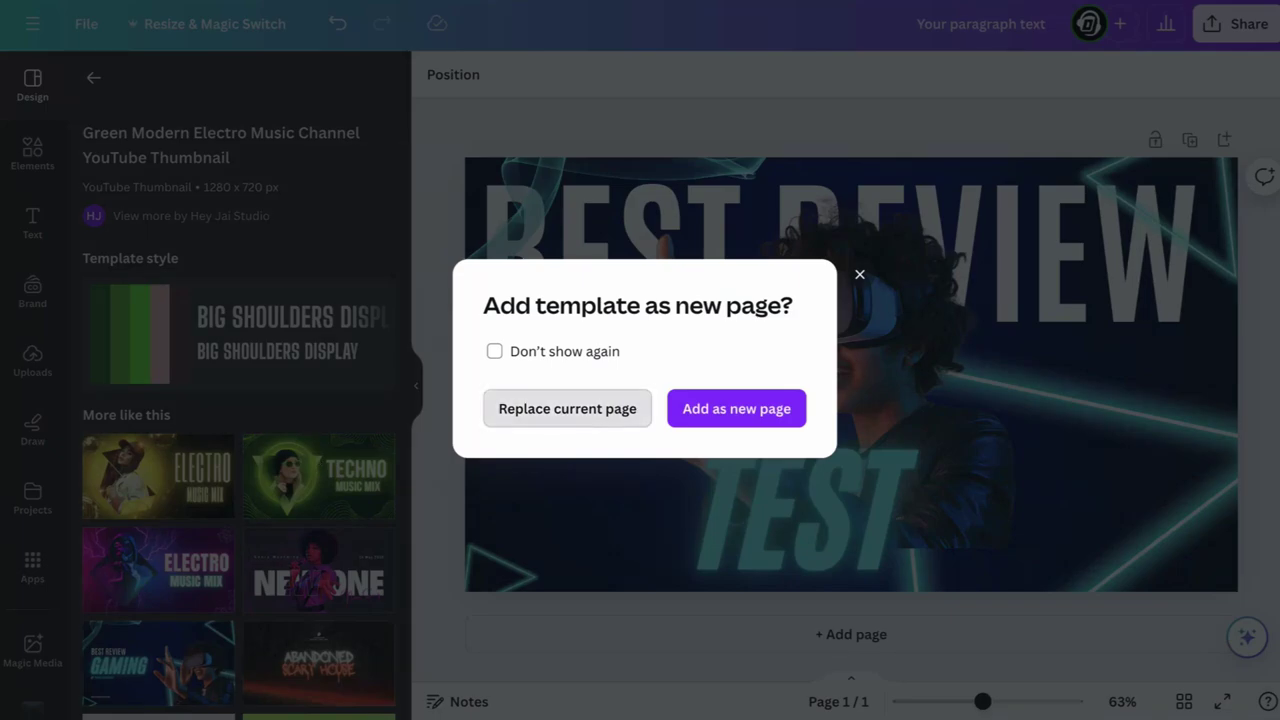
{"action": "left_click", "coordinate": [567, 408]}
- Browse the templates similar to the green electro design and choose the New One thumbnail template
{"action": "scroll", "coordinate": [238, 410], "scroll_direction": "down", "scroll_amount": 5}
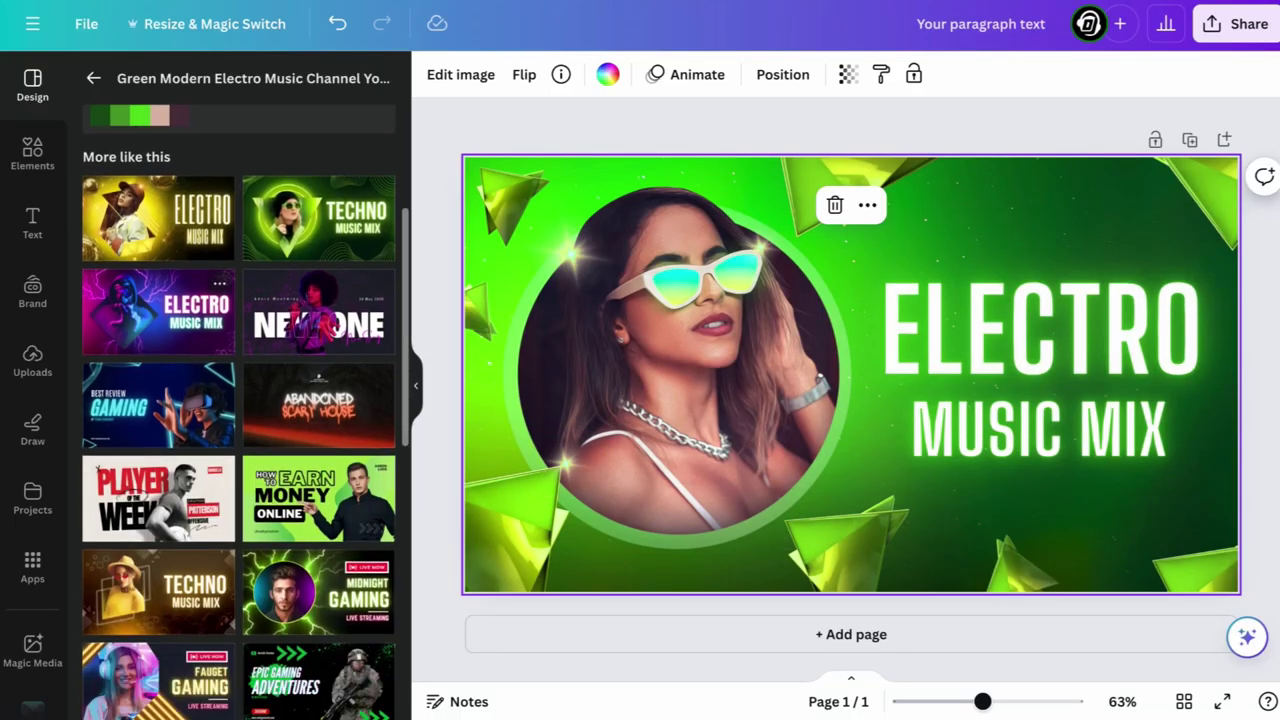
{"action": "scroll", "coordinate": [238, 410], "scroll_direction": "down", "scroll_amount": 4}
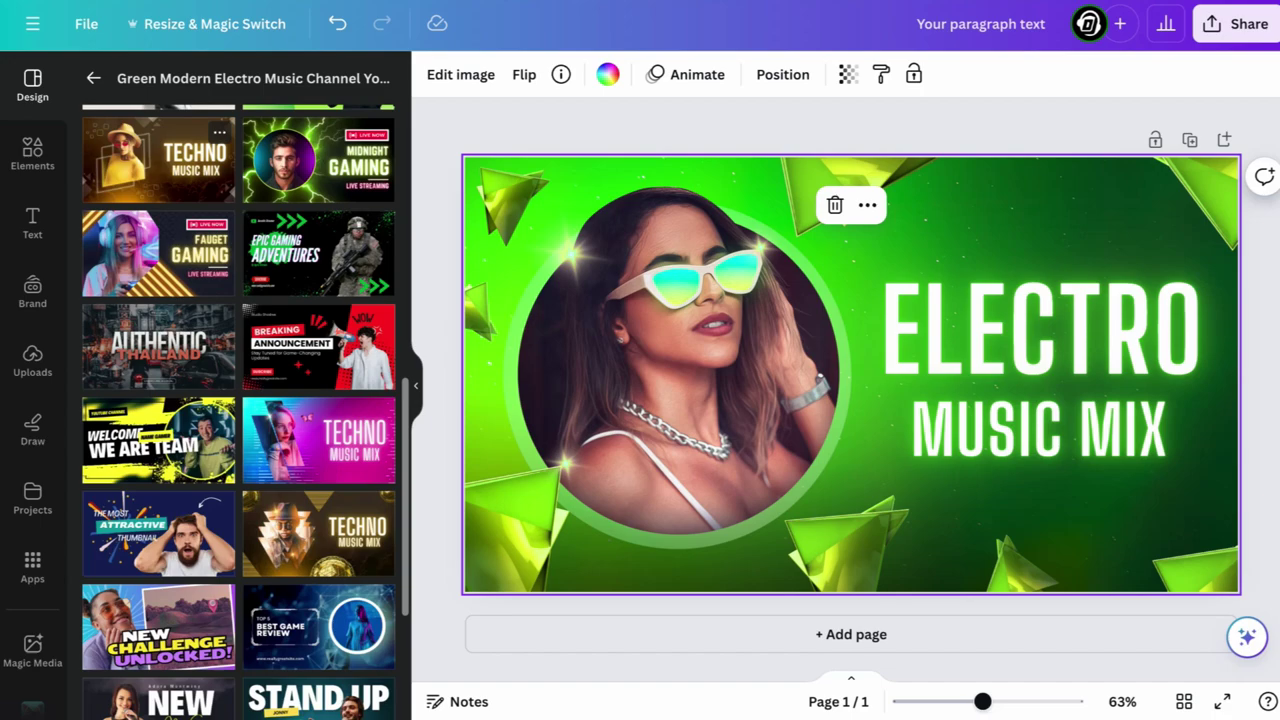
{"action": "scroll", "coordinate": [318, 440], "scroll_direction": "down", "scroll_amount": 1}
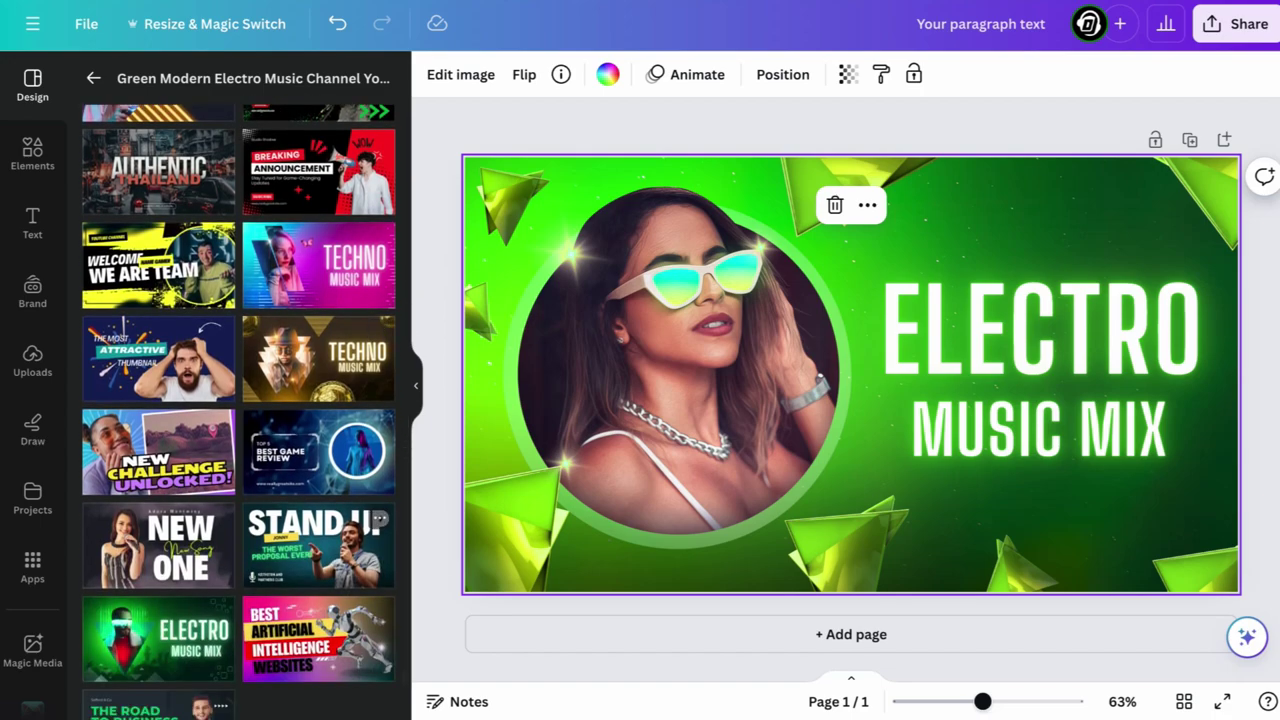
{"action": "left_click", "coordinate": [158, 545]}
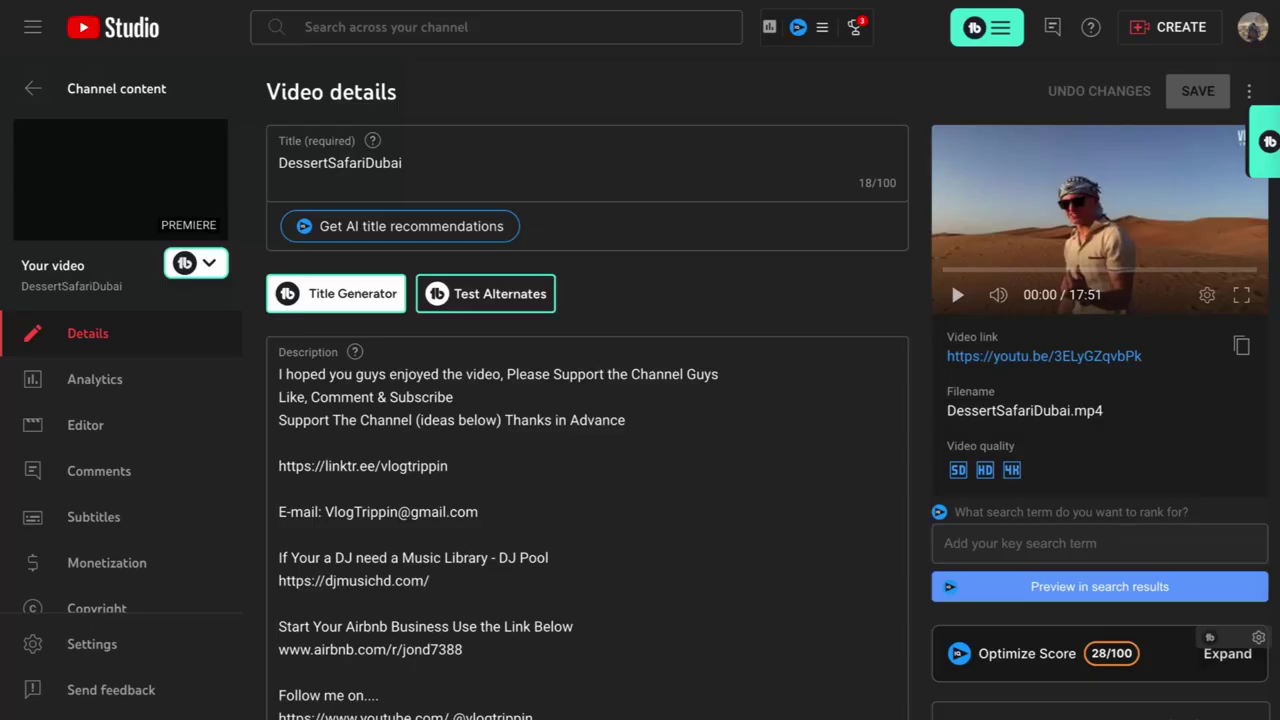
- Examine the DessertSafariDubai video's details in YouTube Studio, from the title and description to the thumbnail and playlist settings
{"action": "scroll", "coordinate": [587, 420], "scroll_direction": "down", "scroll_amount": 10}
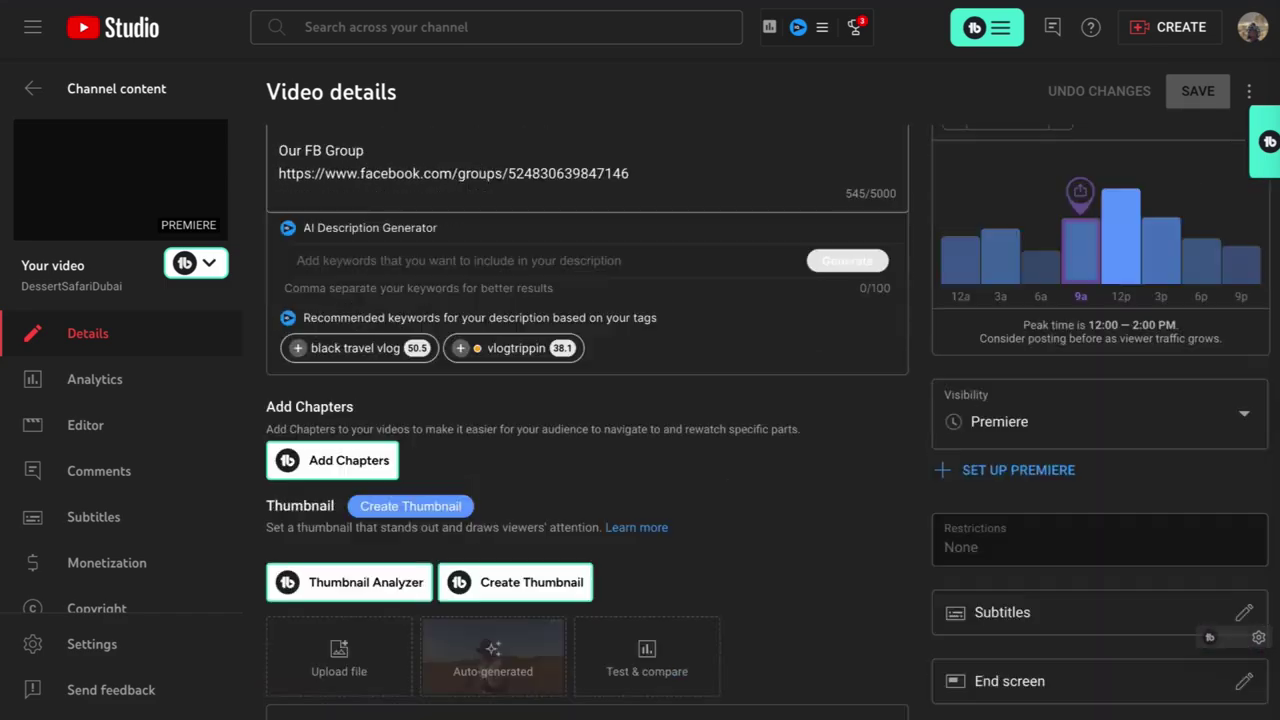
{"action": "scroll", "coordinate": [587, 420], "scroll_direction": "up", "scroll_amount": 10}
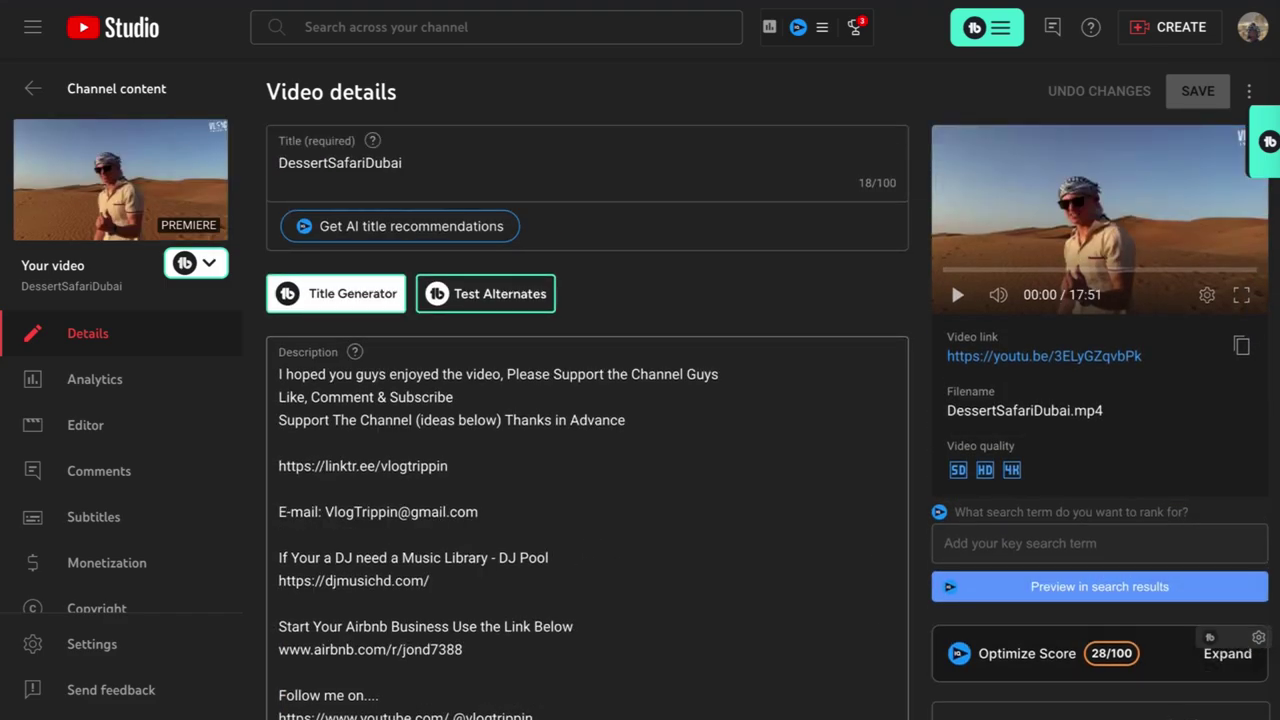
{"action": "scroll", "coordinate": [587, 420], "scroll_direction": "down", "scroll_amount": 10}
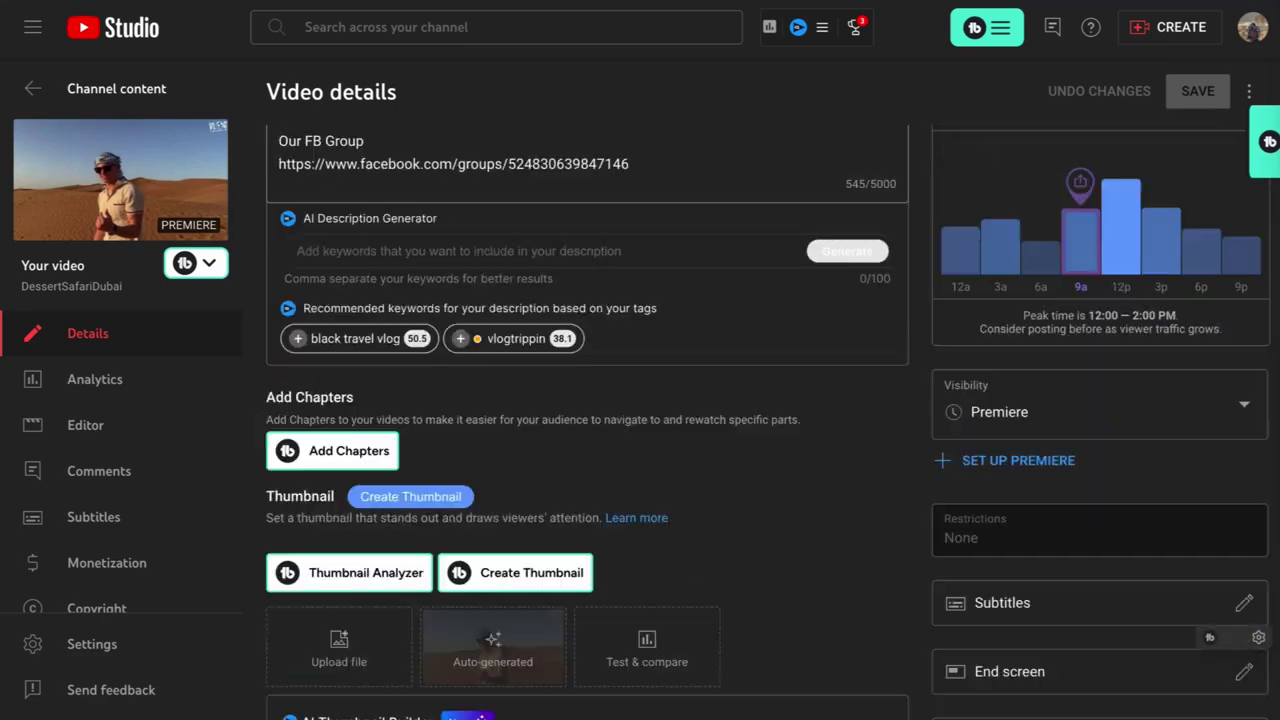
{"action": "mouse_move", "coordinate": [120, 180]}
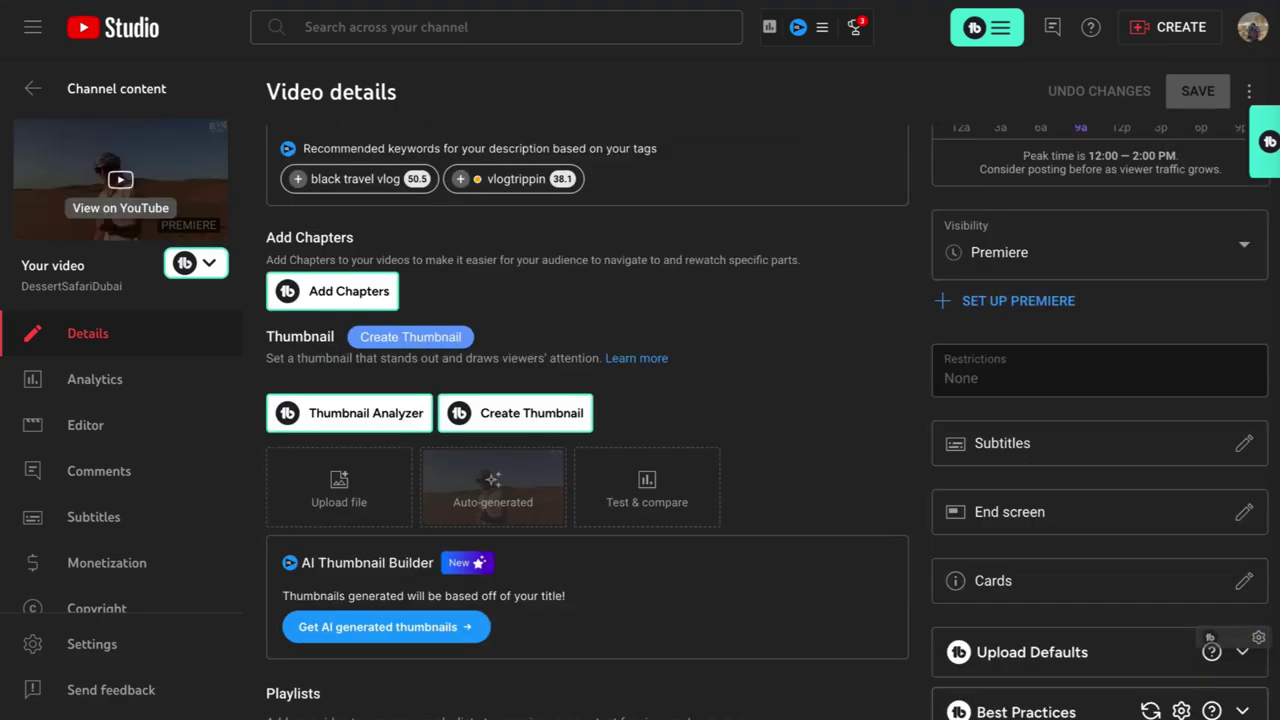
{"action": "scroll", "coordinate": [587, 420], "scroll_direction": "down", "scroll_amount": 2}
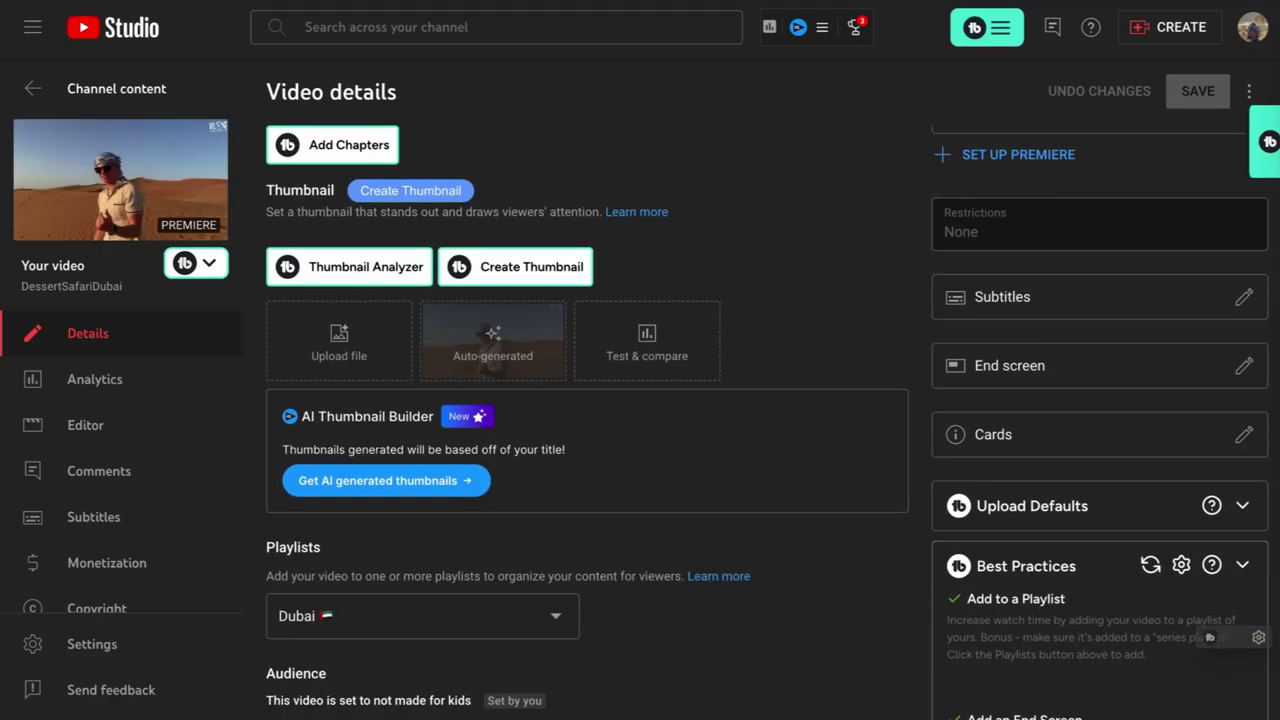
{"action": "scroll", "coordinate": [587, 420], "scroll_direction": "up", "scroll_amount": 10}
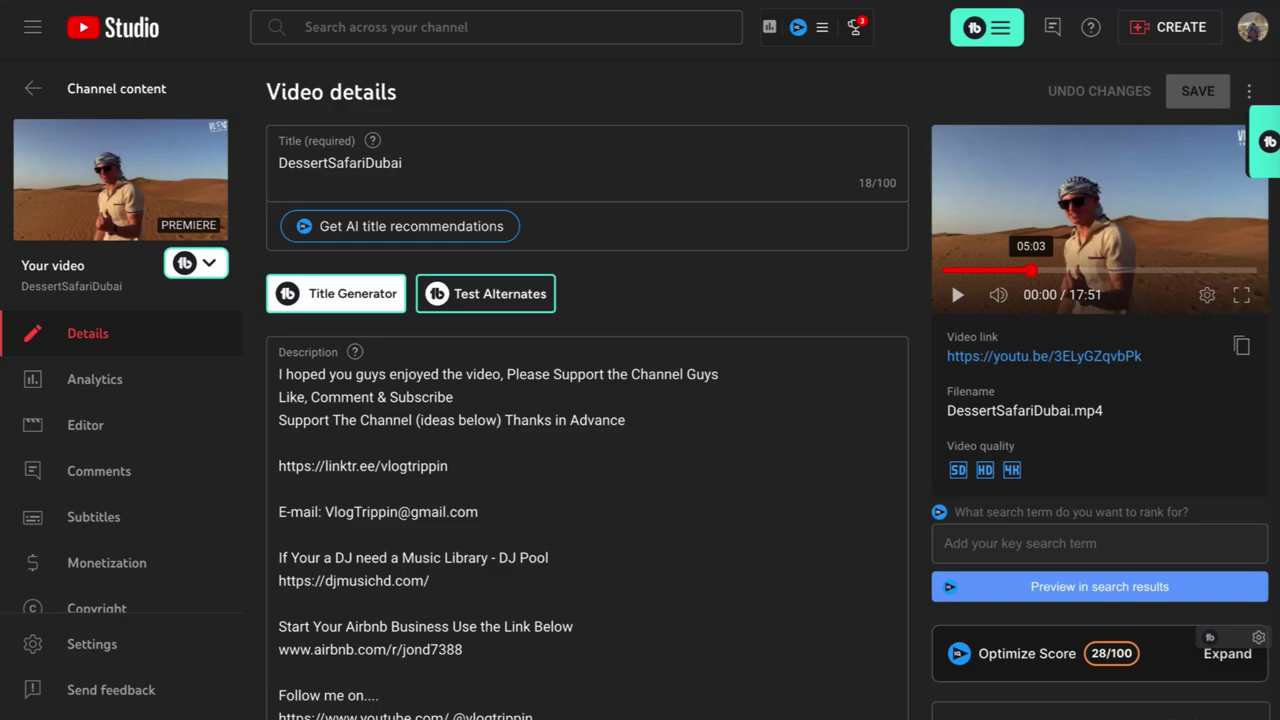
- Play the DessertSafariDubai video preview with the sound muted, and pause it
{"action": "left_click", "coordinate": [955, 292]}
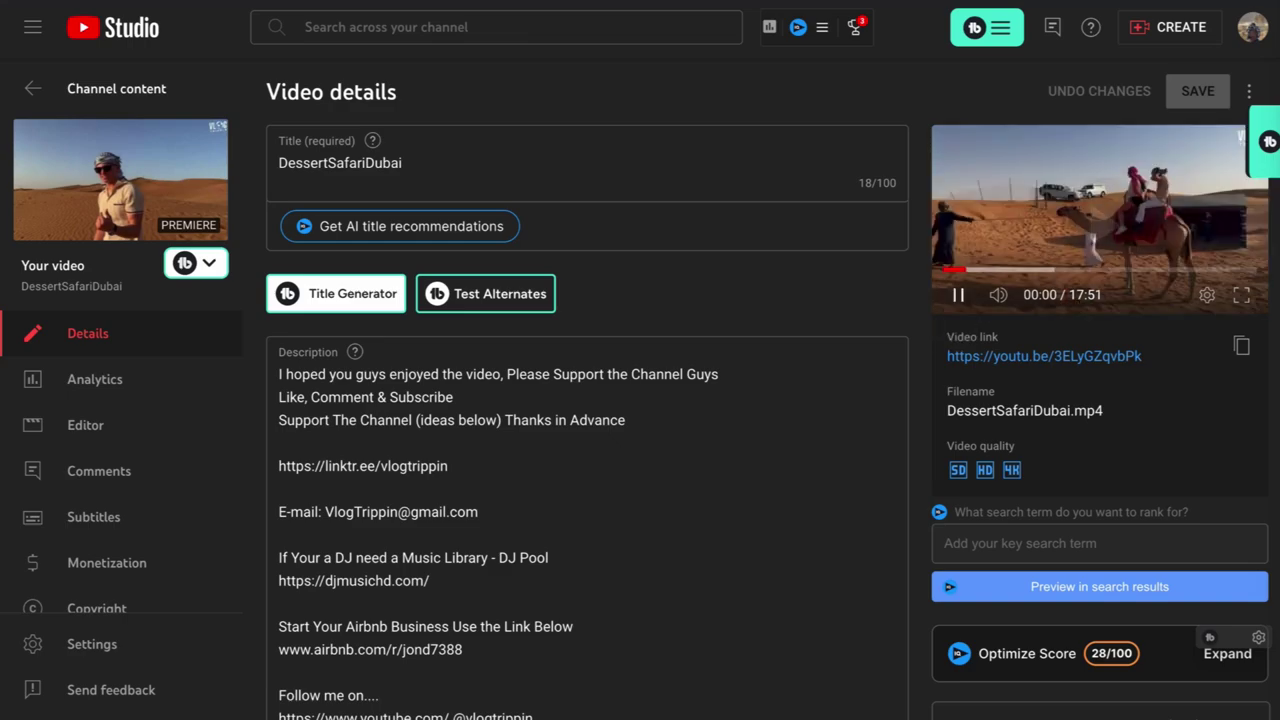
{"action": "left_click", "coordinate": [998, 295]}
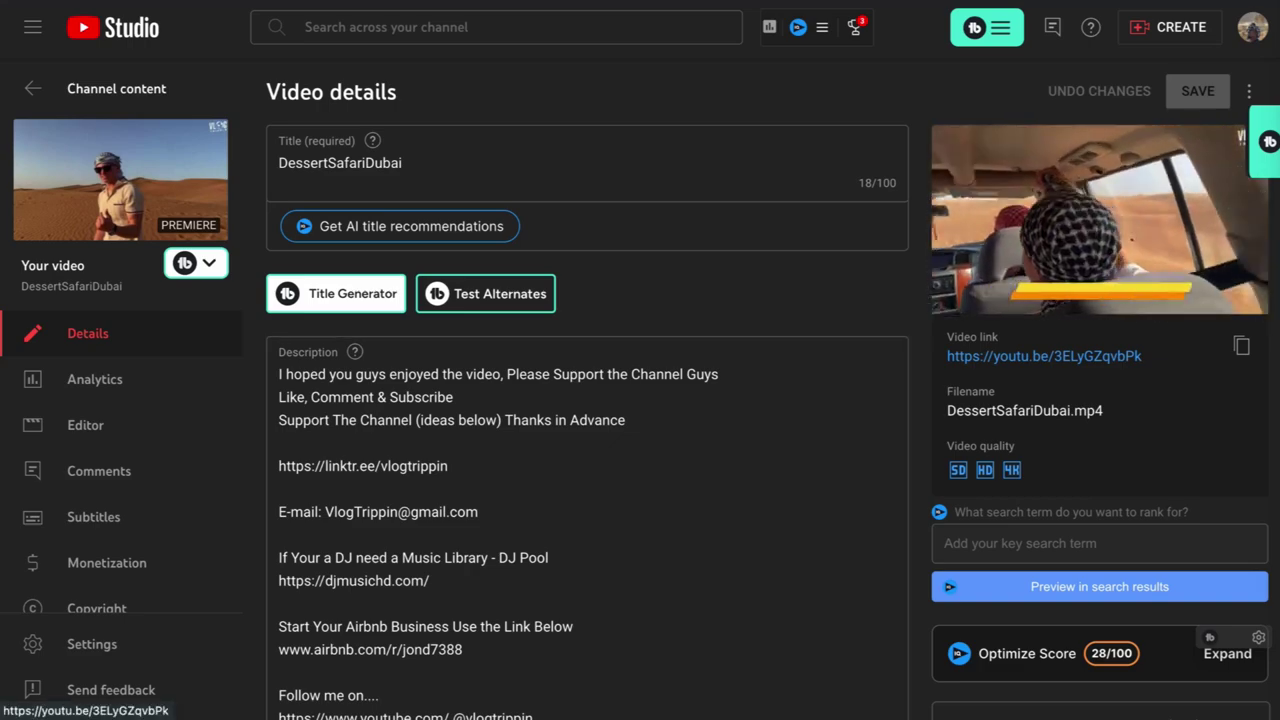
{"action": "left_click", "coordinate": [958, 295]}
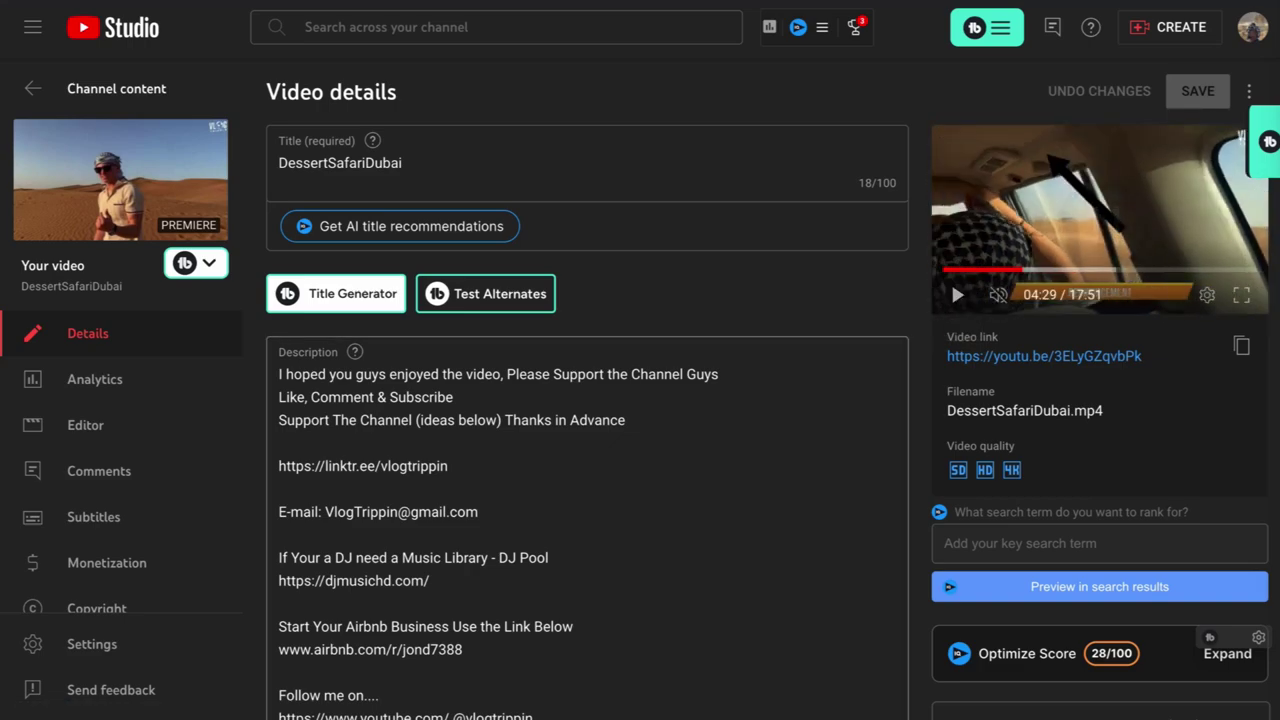
- Preview DessertSafariDubai.mp4 from the Output folder in Finder, pausing playback and muting the sound
{"action": "mouse_move", "coordinate": [5, 230]}
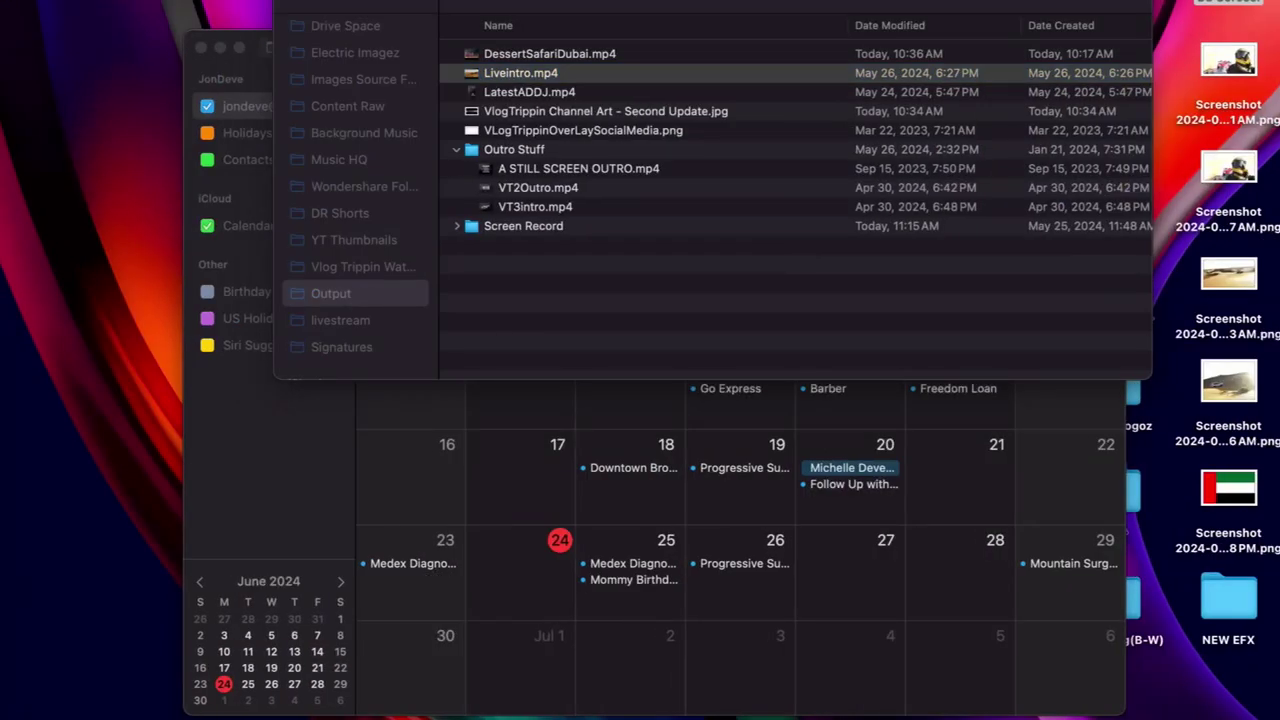
{"action": "left_click", "coordinate": [521, 73]}
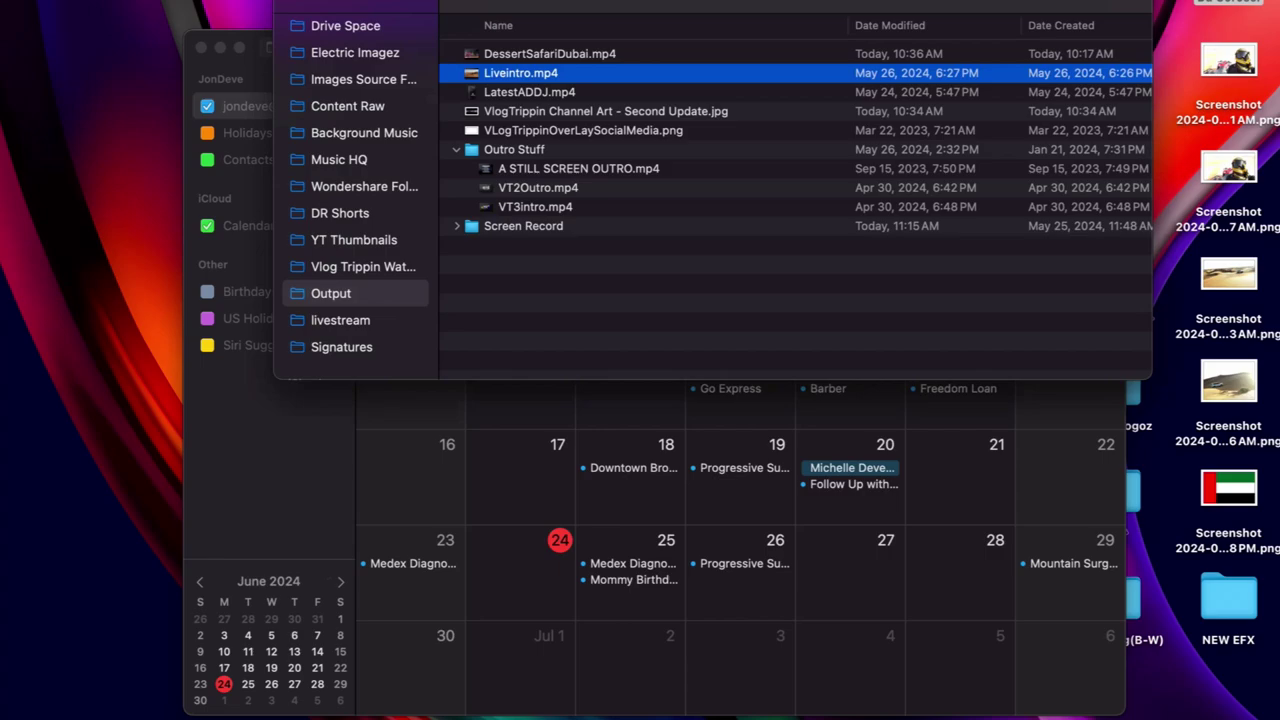
{"action": "left_click", "coordinate": [550, 54]}
{"action": "key", "text": "space"}
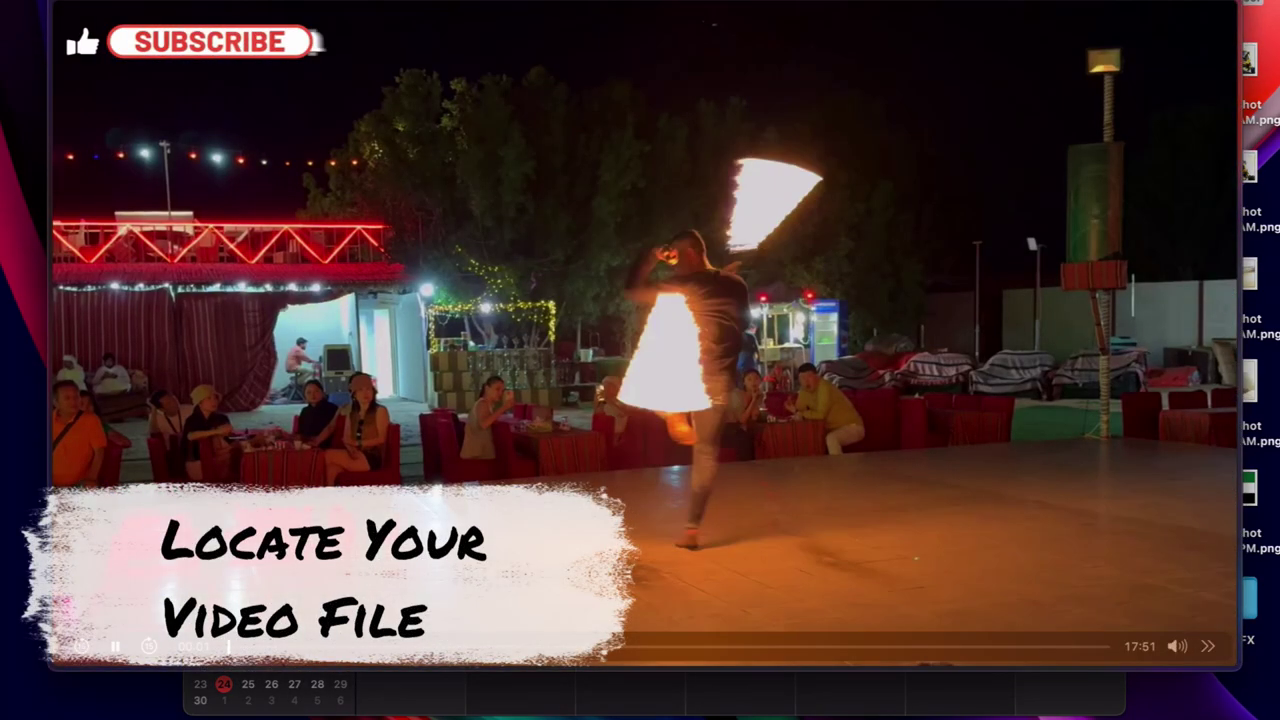
{"action": "left_click", "coordinate": [115, 646]}
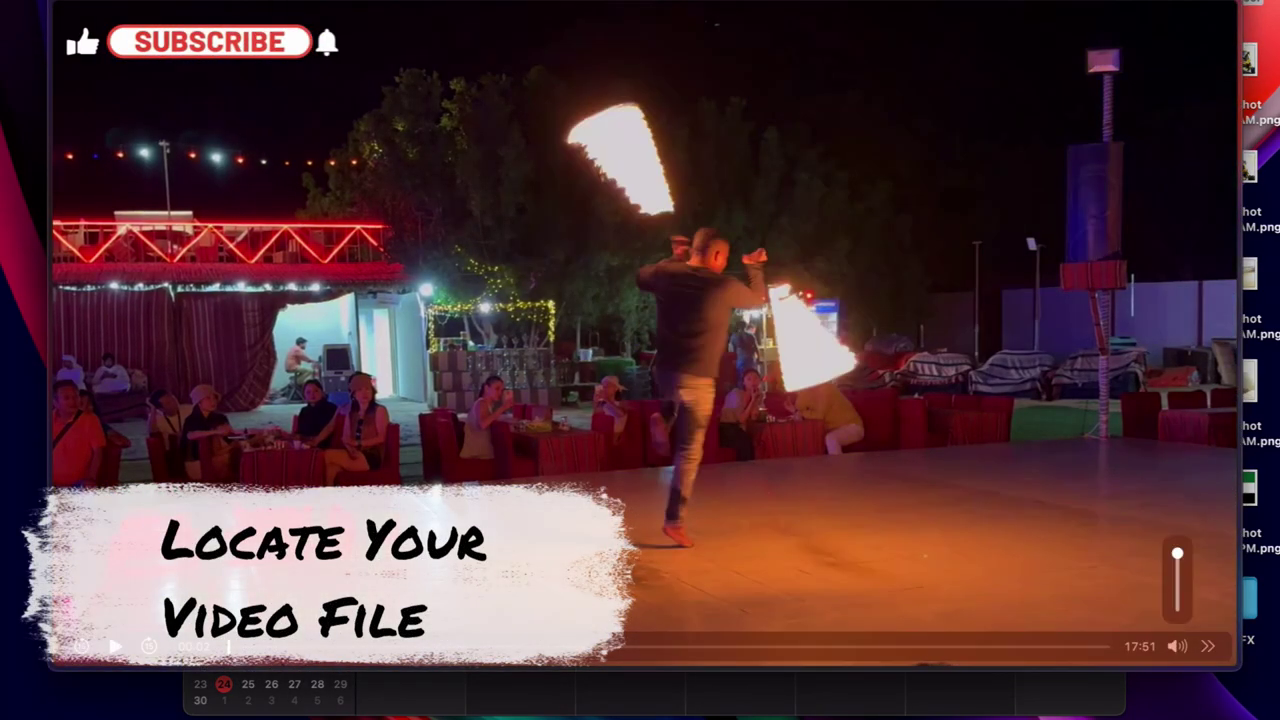
{"action": "left_click", "coordinate": [1177, 646]}
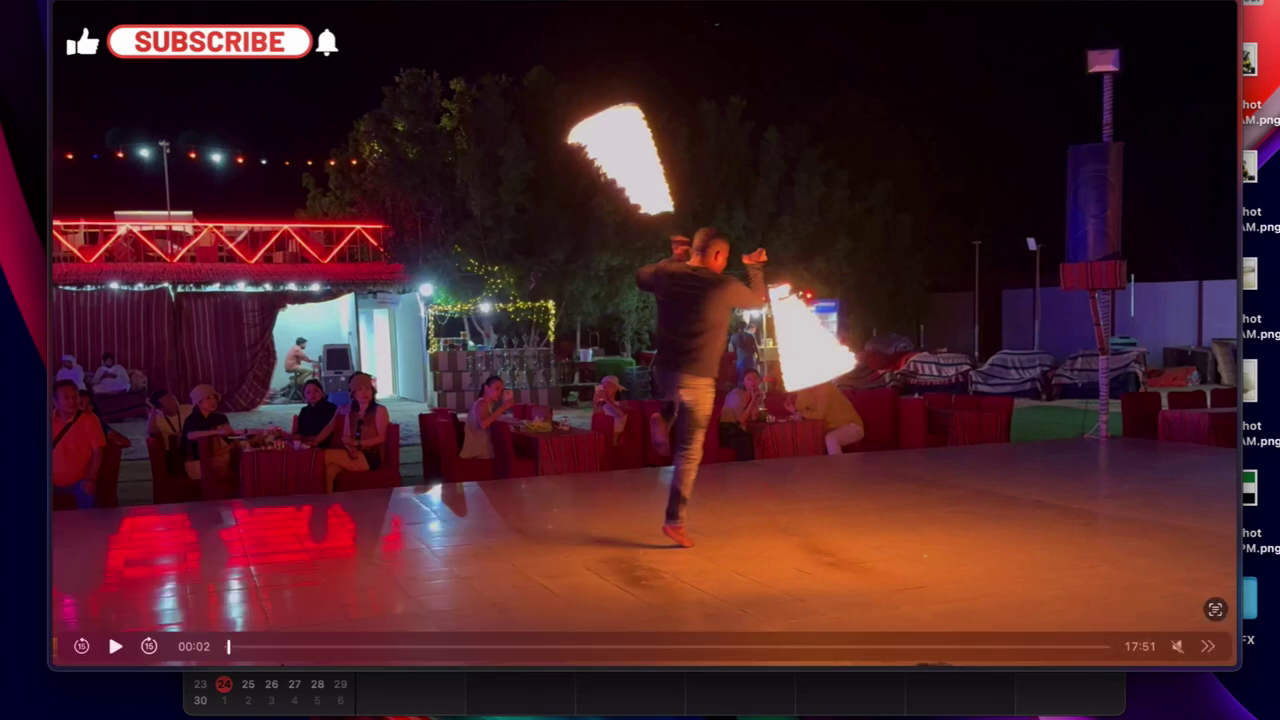
- Restart the DessertSafariDubai.mp4 preview, show it muted in full screen and advance it to about 9 seconds
{"action": "key", "text": "space"}
{"action": "key", "text": "space"}
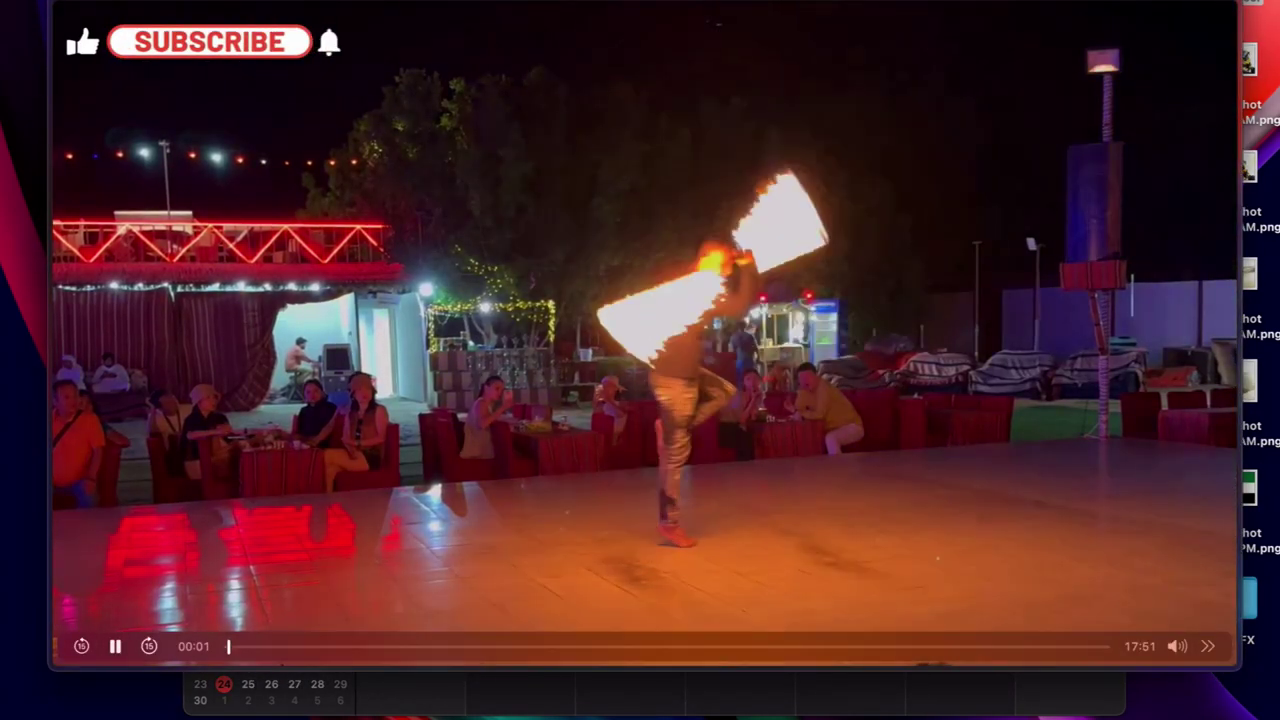
{"action": "key", "text": "alt+space"}
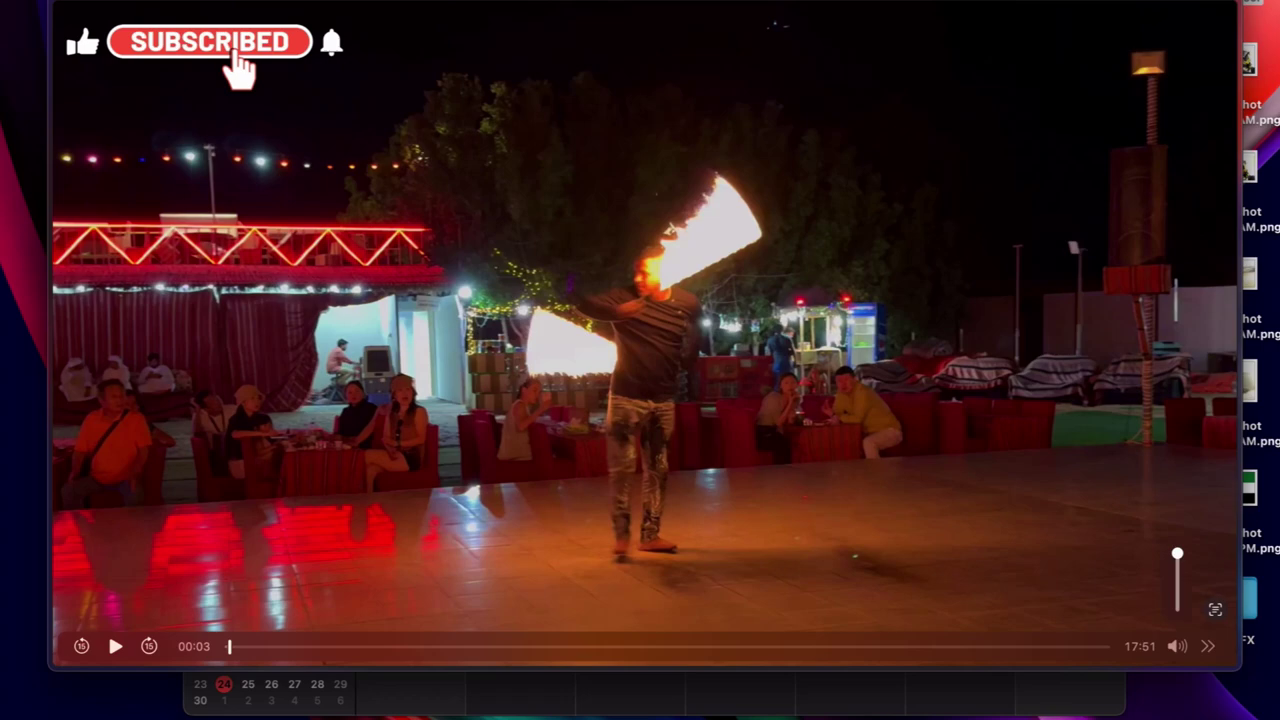
{"action": "left_click", "coordinate": [1178, 646]}
{"action": "key", "text": "alt+space"}
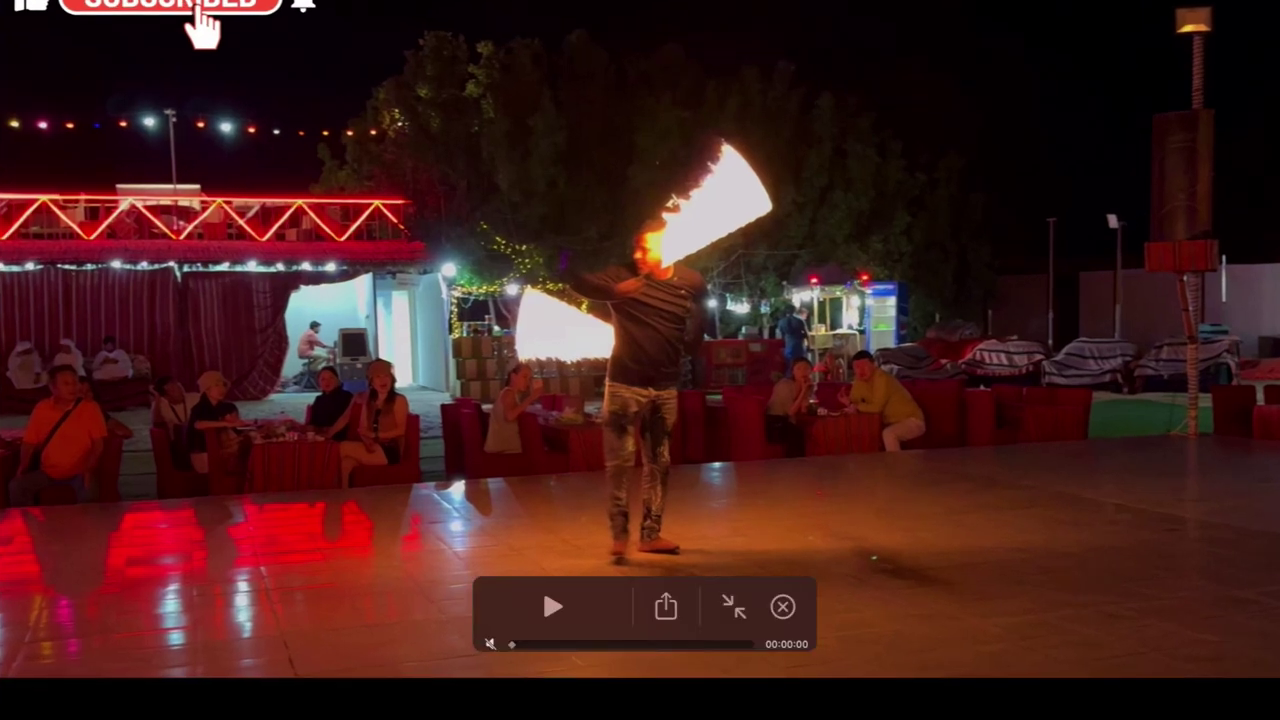
{"action": "left_click_drag", "start_coordinate": [512, 645], "coordinate": [514, 645]}
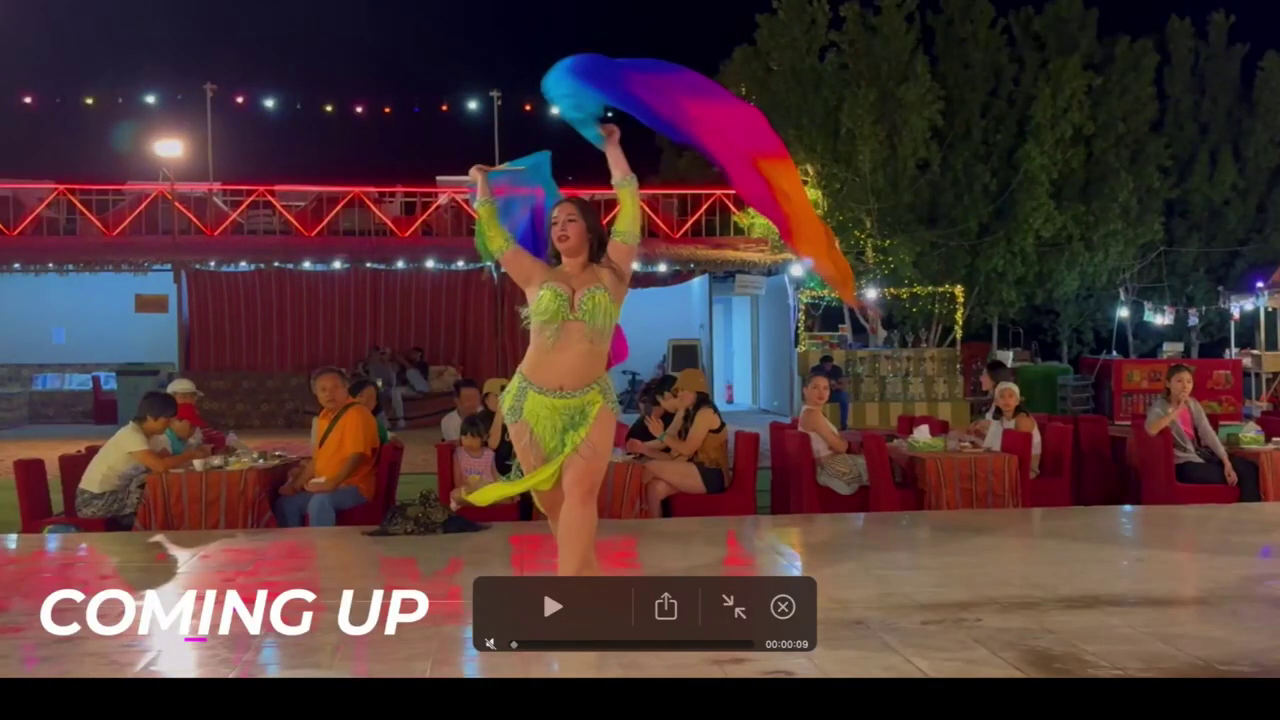
- Rewind the full-screen DessertSafariDubai.mp4 preview to the beginning and close it
{"action": "scroll", "coordinate": [640, 340], "scroll_direction": "left", "scroll_amount": 2}
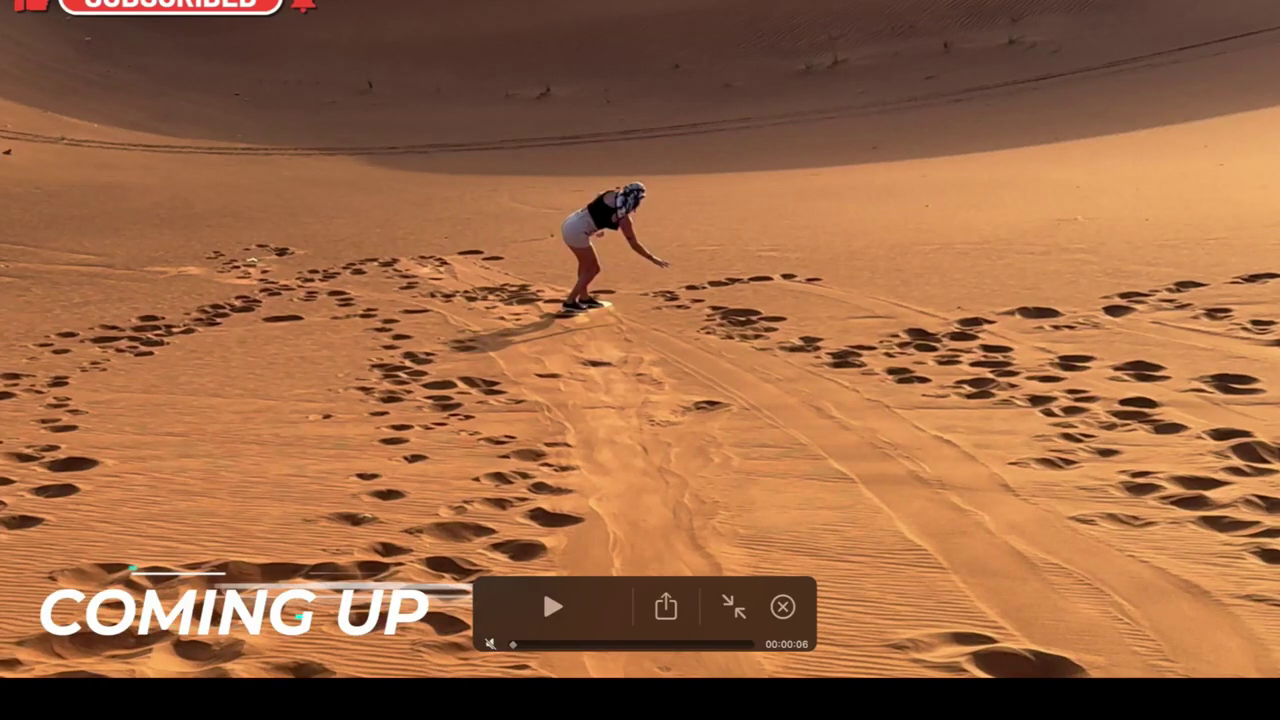
{"action": "left_click_drag", "start_coordinate": [513, 645], "coordinate": [512, 645]}
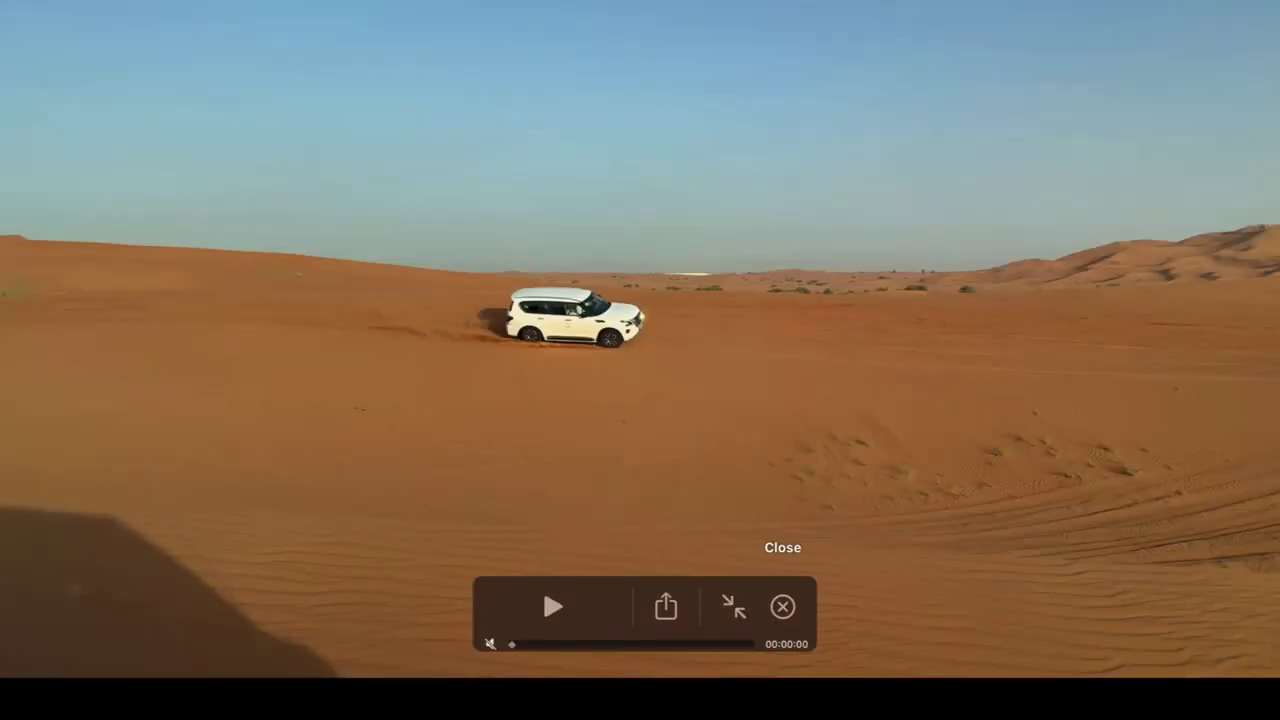
{"action": "left_click", "coordinate": [782, 607]}
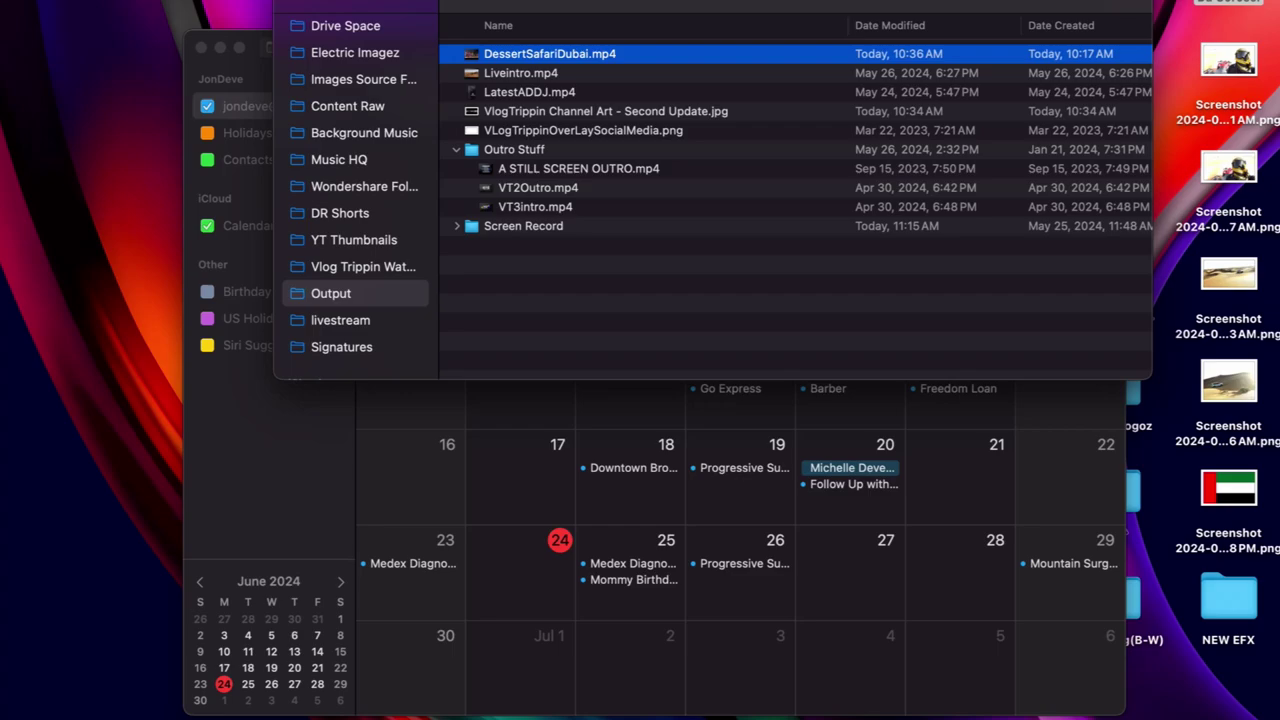
- Preview DessertSafariDubai.mp4 from the Output folder again, paused at the start of the video with the sound muted
{"action": "key", "text": "space"}
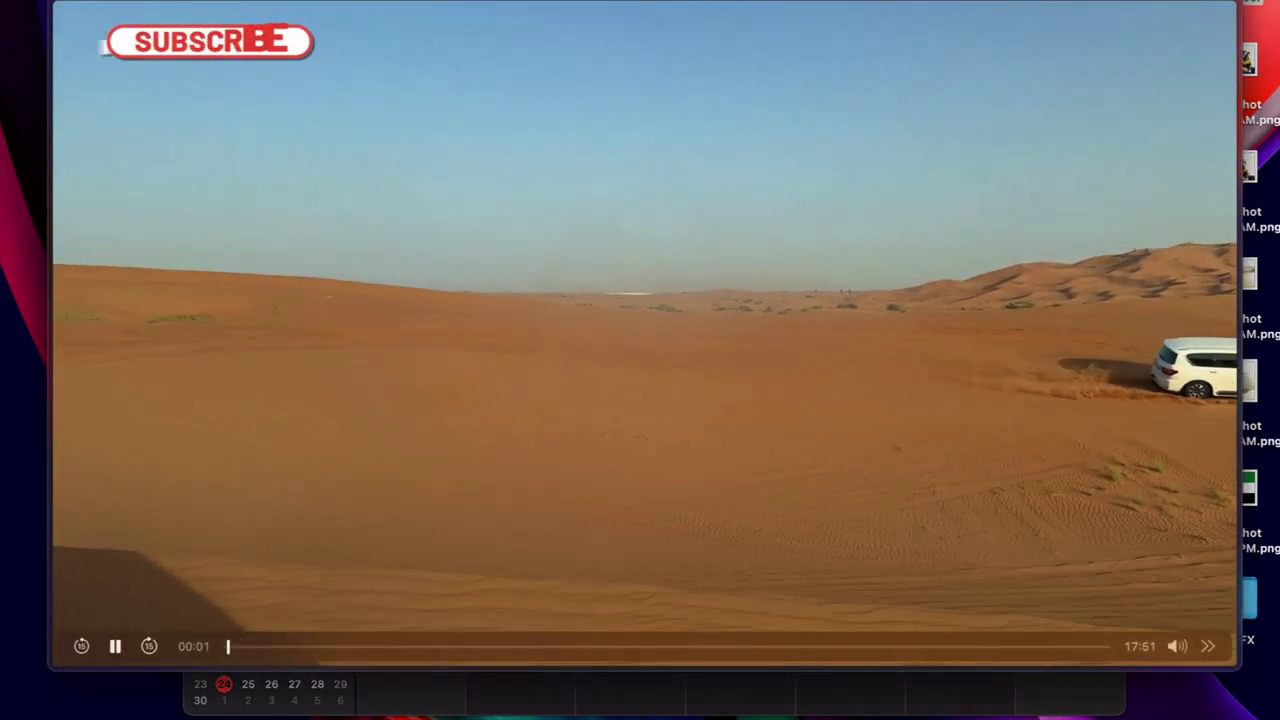
{"action": "key", "text": "space"}
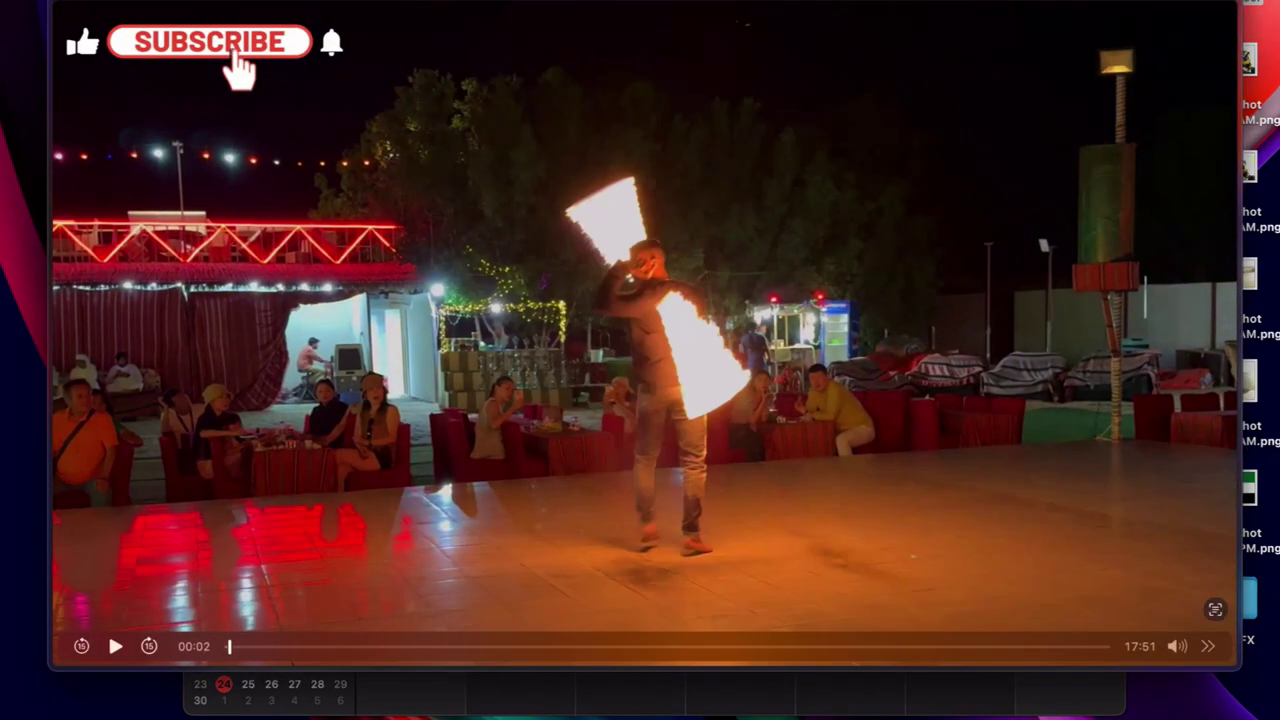
{"action": "left_click", "coordinate": [1178, 646]}
{"action": "left_click", "coordinate": [82, 646]}
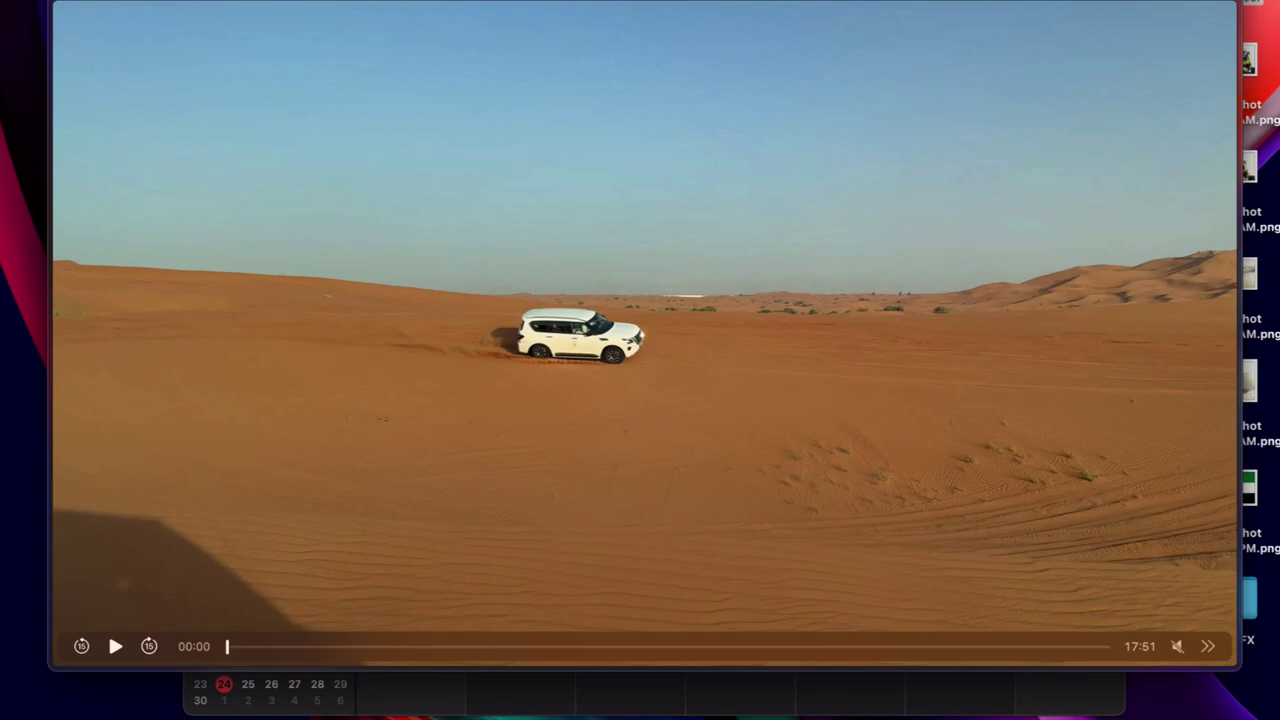
- Capture screenshots of the opening frame with the white SUV and of the masked rider beside the red quad bike
{"action": "left_click_drag", "start_coordinate": [56, 2], "coordinate": [1234, 628]}
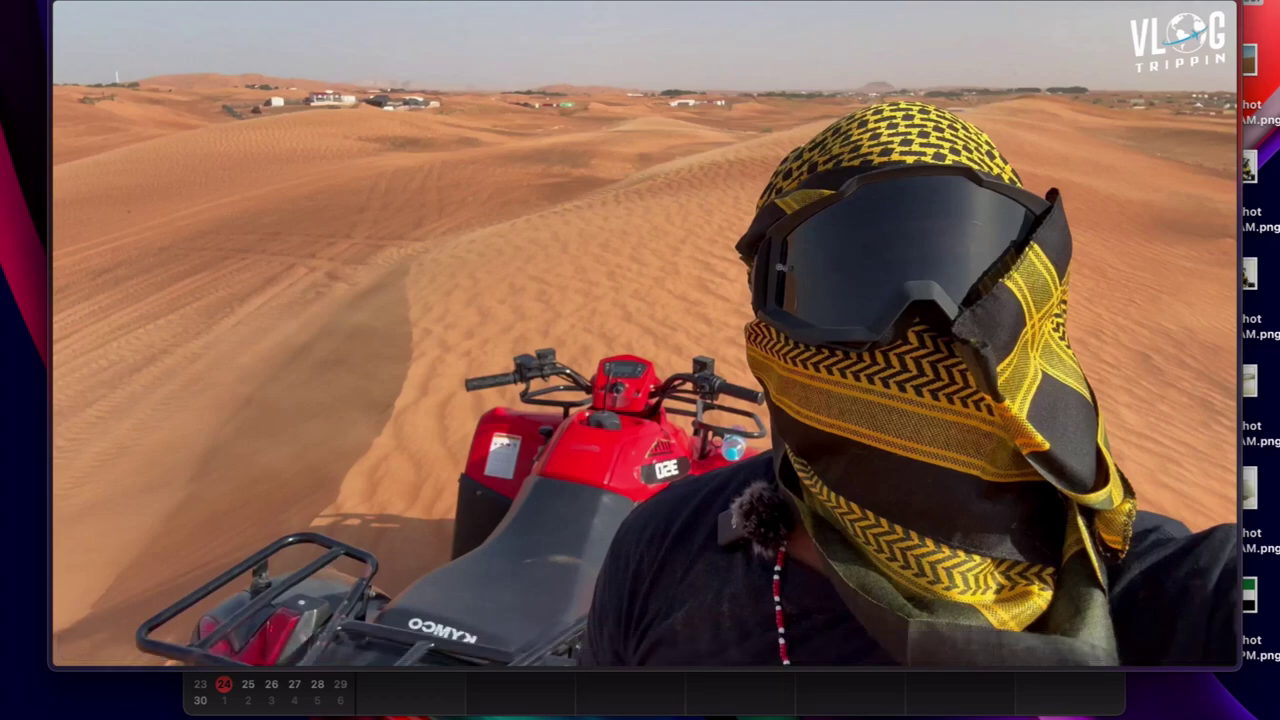
{"action": "left_click_drag", "start_coordinate": [58, 2], "coordinate": [1222, 656]}
{"action": "left_click_drag", "start_coordinate": [1234, 658], "coordinate": [1234, 658]}
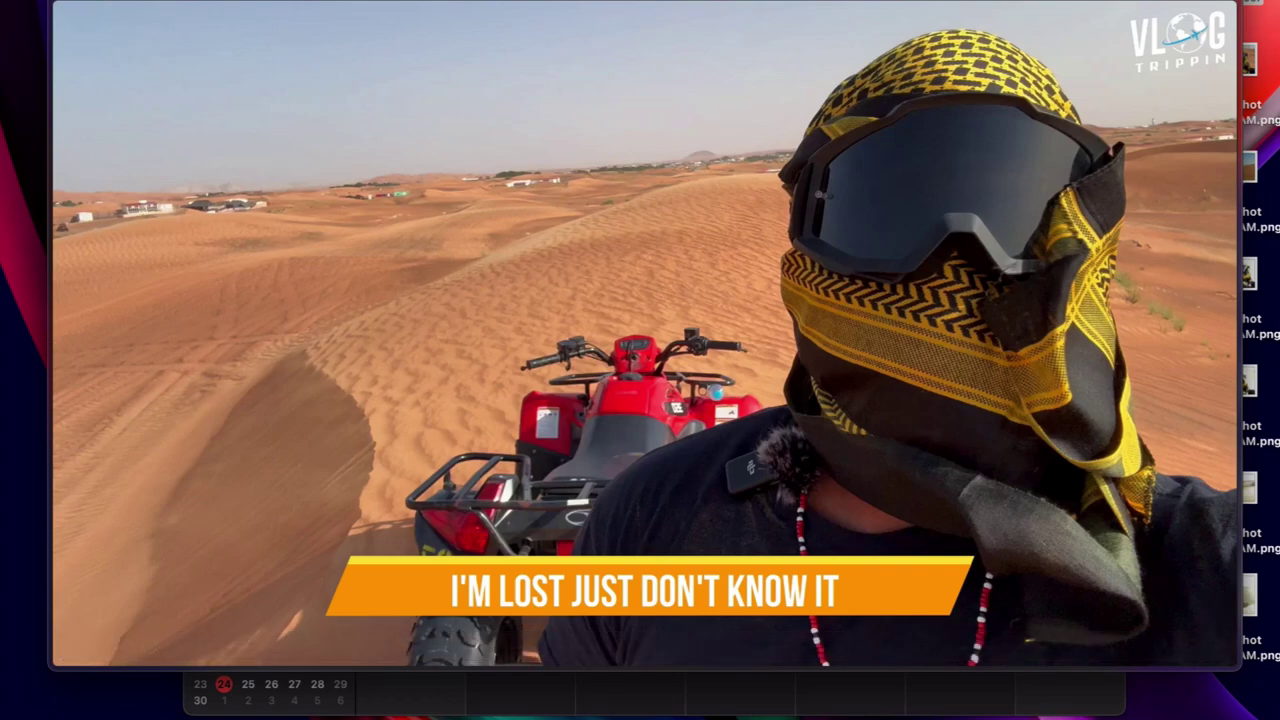
- Switch to Canva and upload the seven screenshots from the desktop, including the desert frames and the UAE flag
{"action": "key", "text": "super+Tab"}
{"action": "key", "text": "super+Tab"}
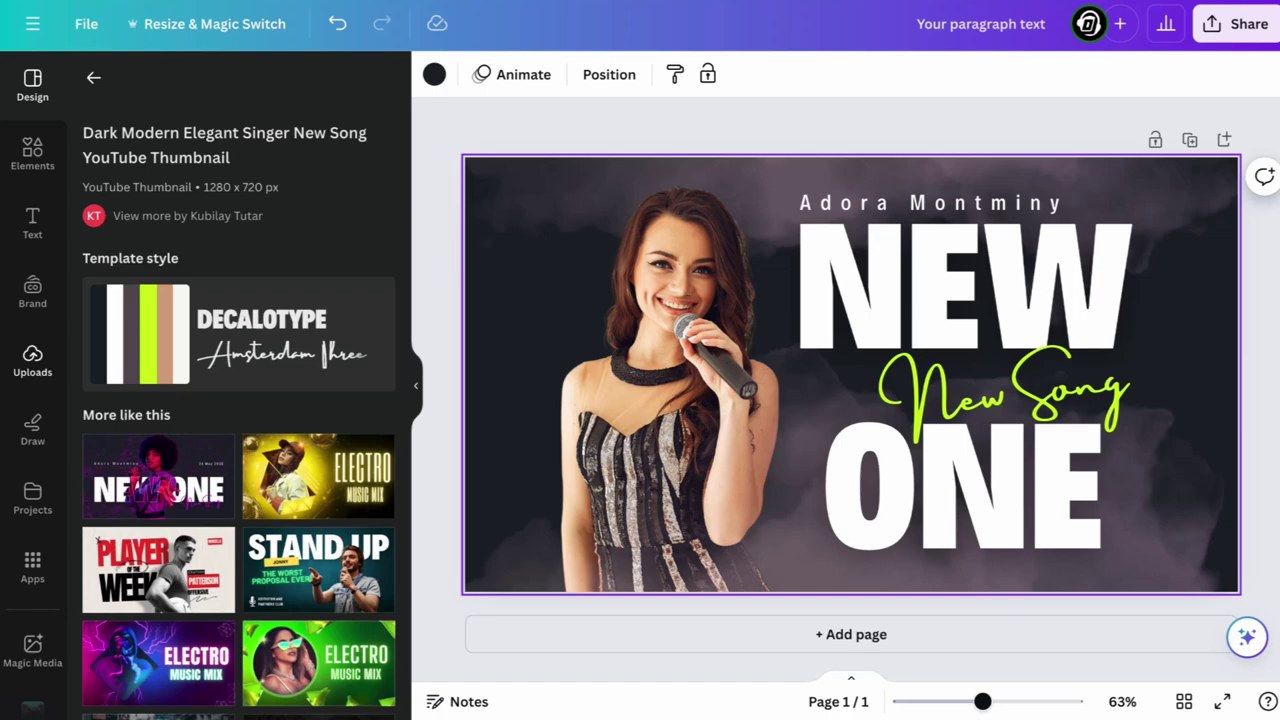
{"action": "left_click", "coordinate": [32, 360]}
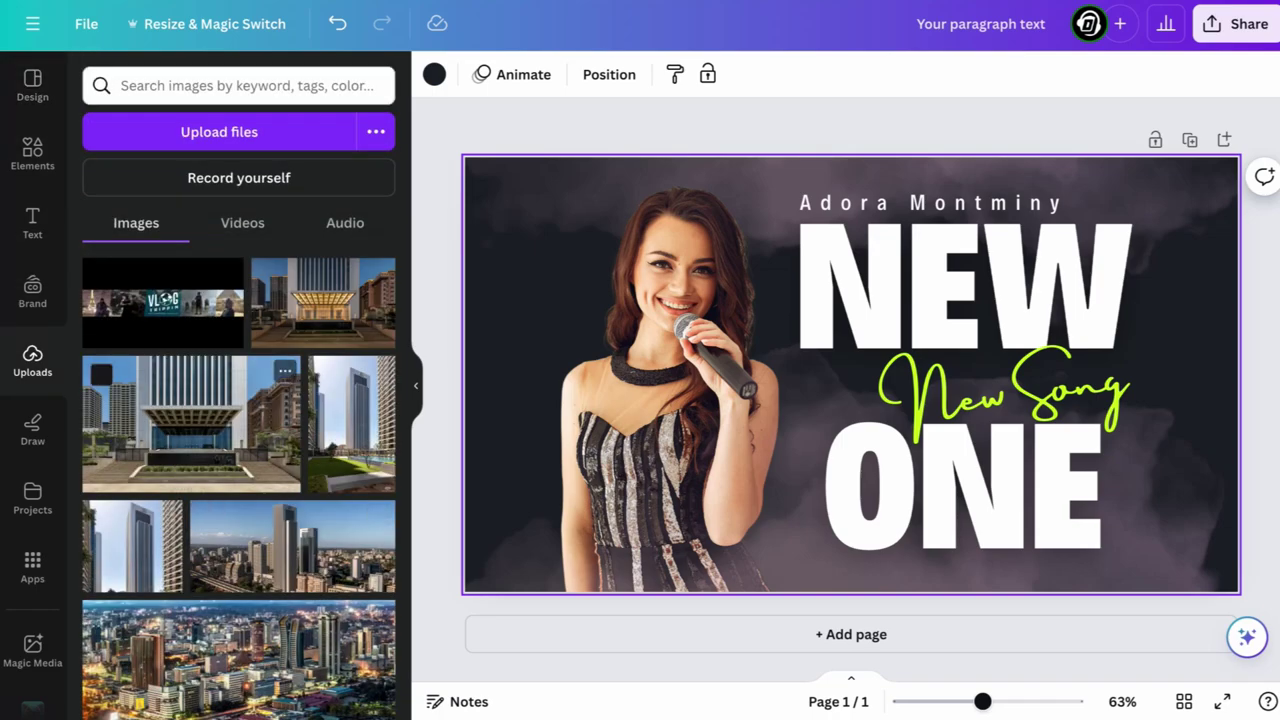
{"action": "left_click", "coordinate": [222, 134]}
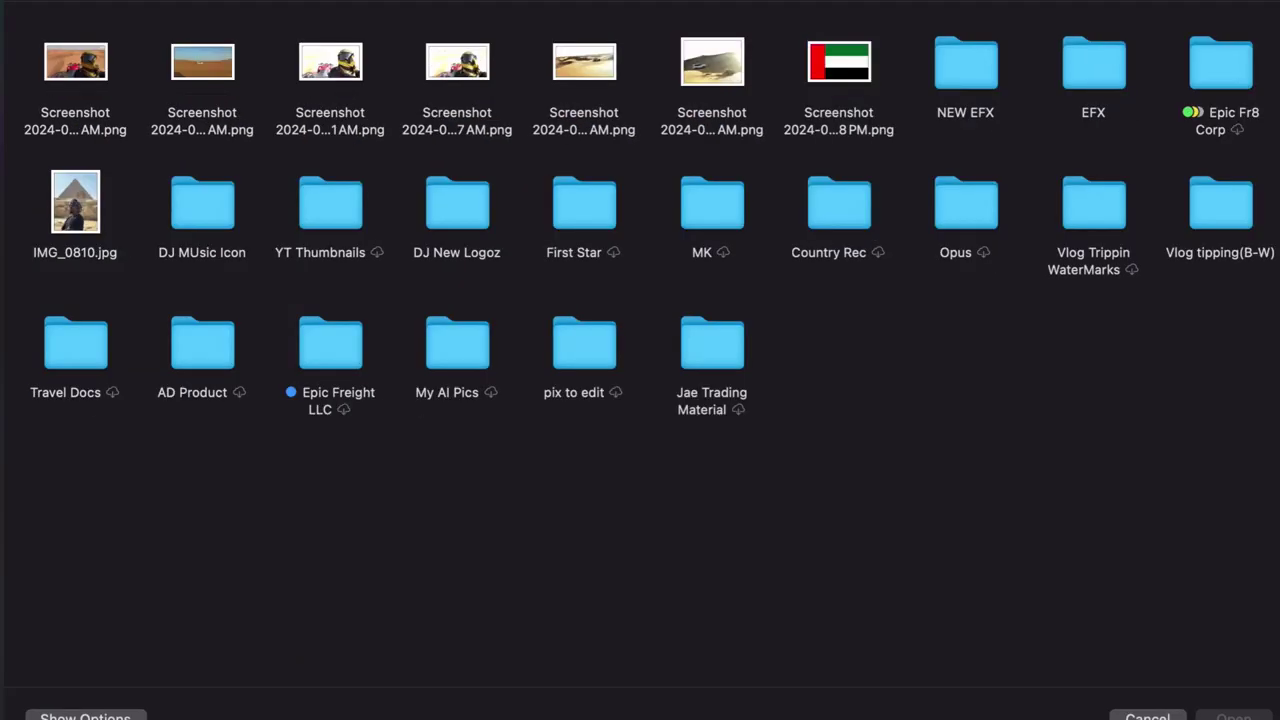
{"action": "left_click_drag", "start_coordinate": [892, 30], "coordinate": [16, 100]}
{"action": "left_click", "coordinate": [1233, 716]}
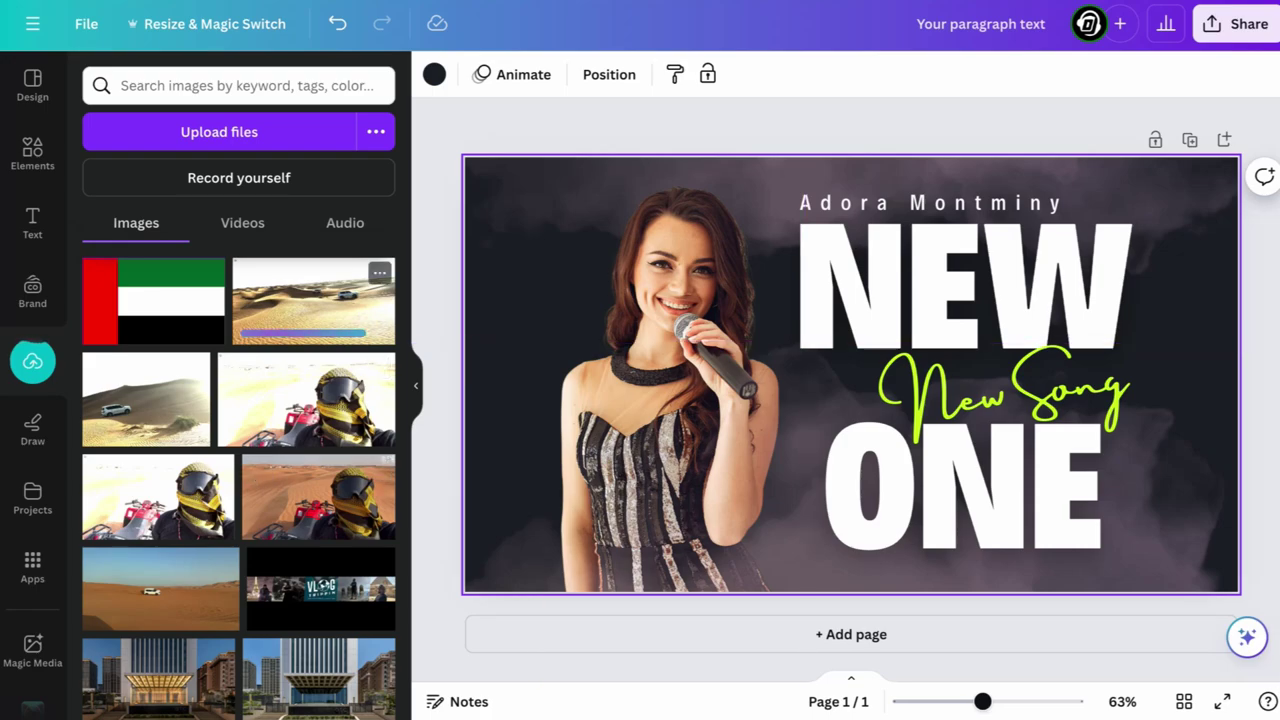
{"action": "scroll", "coordinate": [240, 480], "scroll_direction": "down", "scroll_amount": 3}
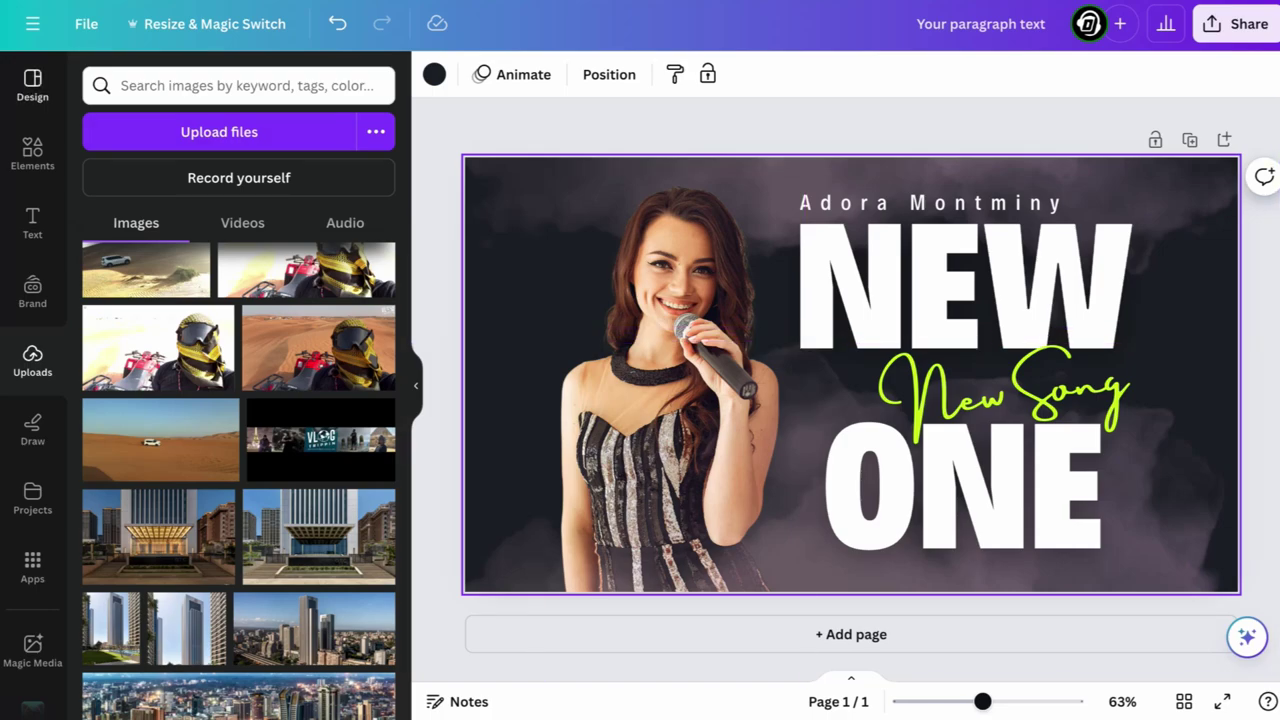
- Look at the Thumbnail template category and return to the uploaded images
{"action": "left_click", "coordinate": [32, 84]}
{"action": "left_click", "coordinate": [93, 77]}
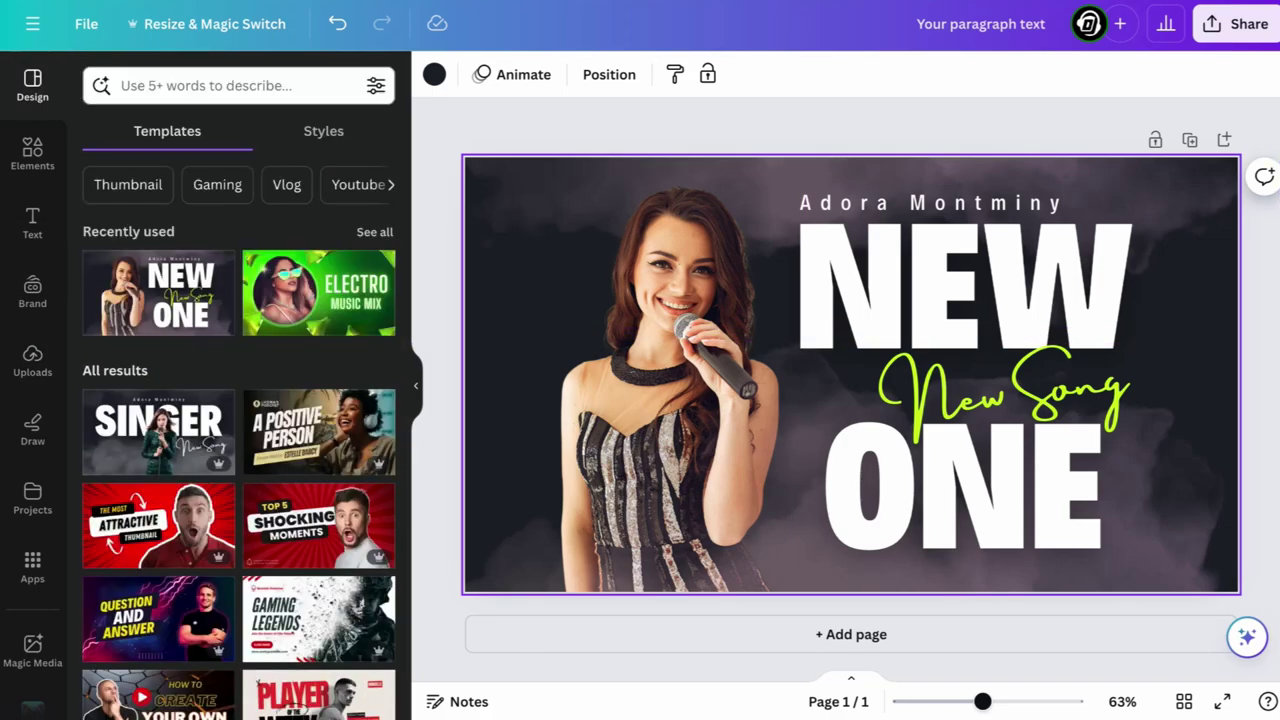
{"action": "left_click", "coordinate": [128, 185]}
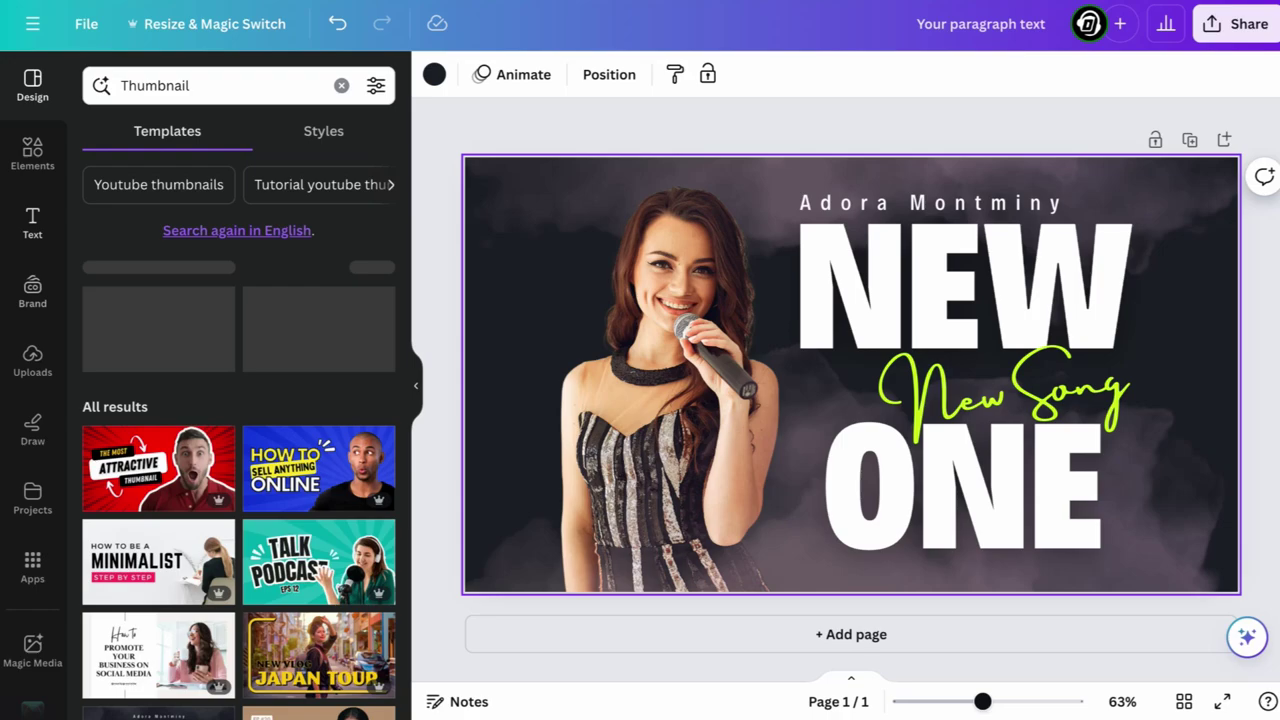
{"action": "left_click", "coordinate": [32, 358]}
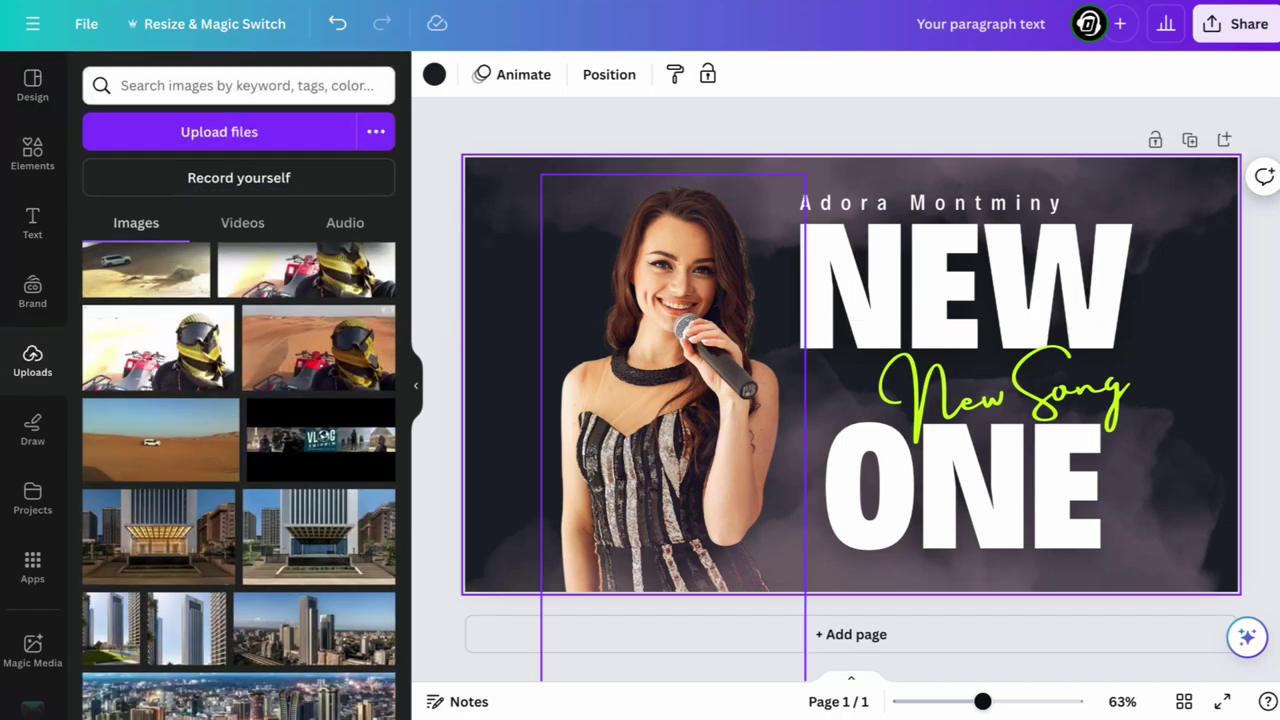
- Delete the singer photo, the NEW ONE lettering, the artist name and the New Song text from the thumbnail
{"action": "left_click", "coordinate": [668, 430]}
{"action": "key", "text": "Delete"}
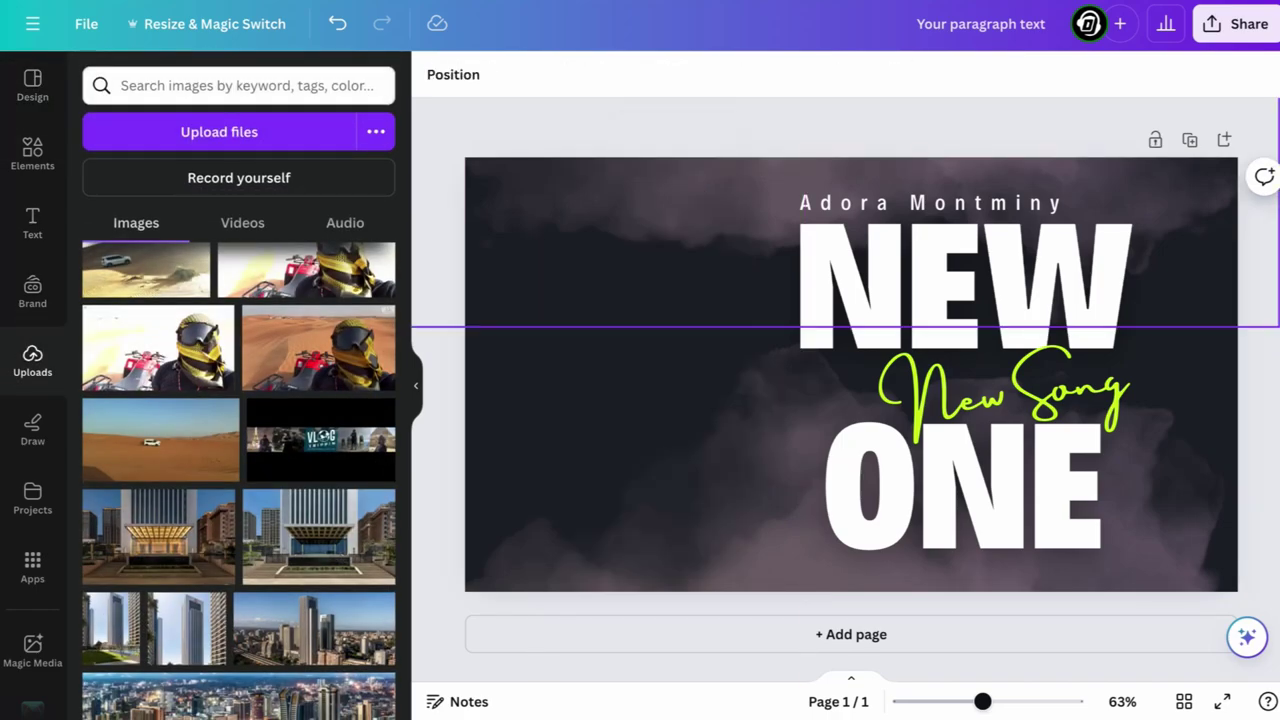
{"action": "left_click", "coordinate": [848, 460]}
{"action": "key", "text": "Delete"}
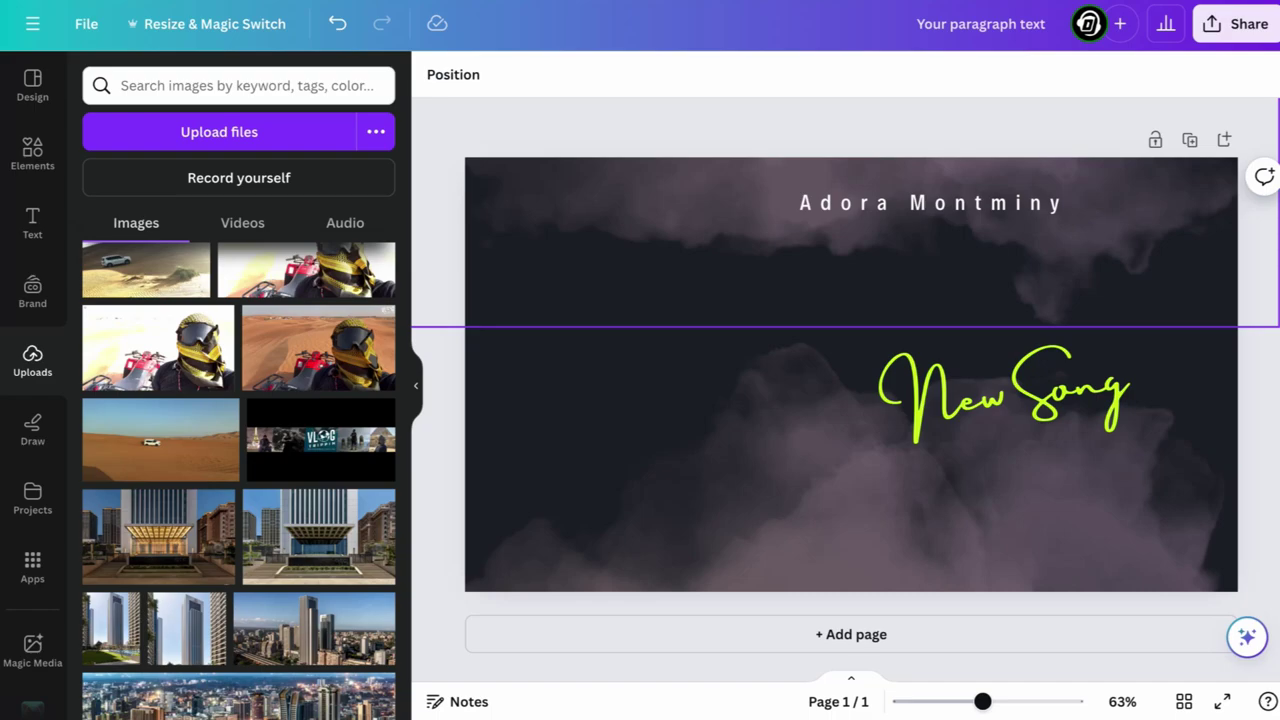
{"action": "left_click", "coordinate": [930, 203]}
{"action": "key", "text": "Delete"}
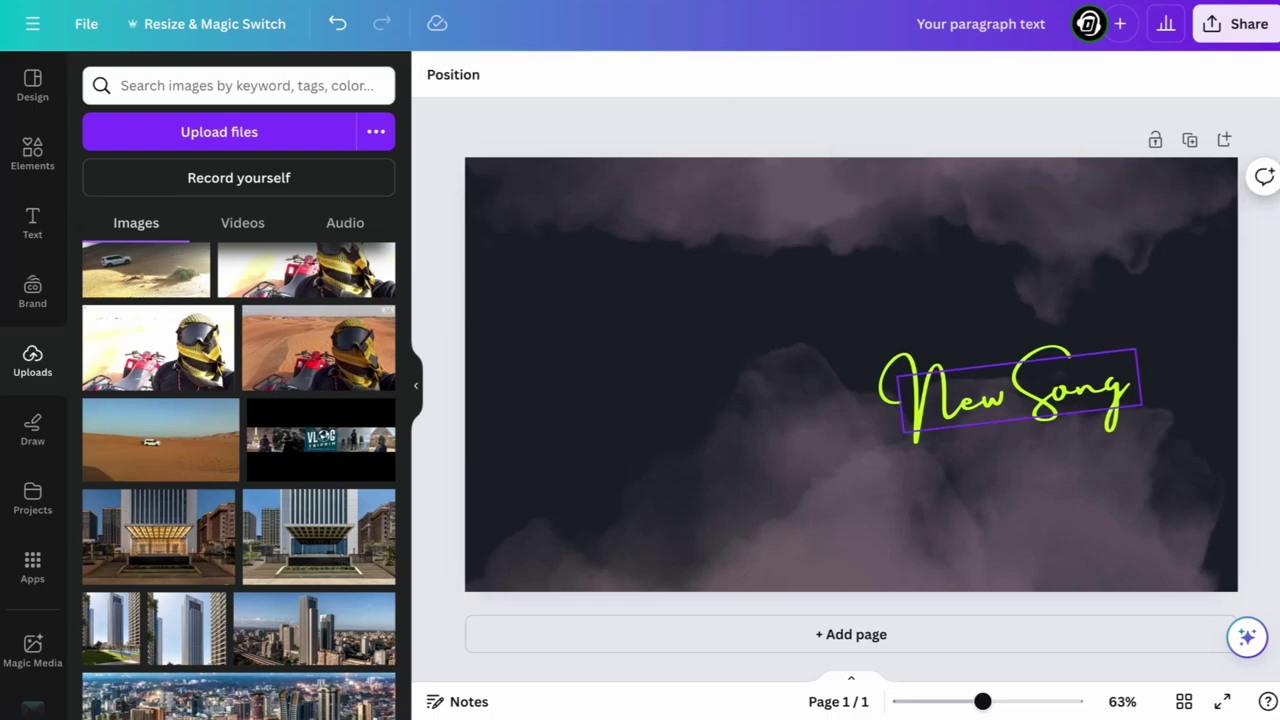
{"action": "left_click", "coordinate": [1015, 390]}
{"action": "key", "text": "Delete"}
- Delete both smoke images and the dark background so the page is blank
{"action": "left_click", "coordinate": [965, 245]}
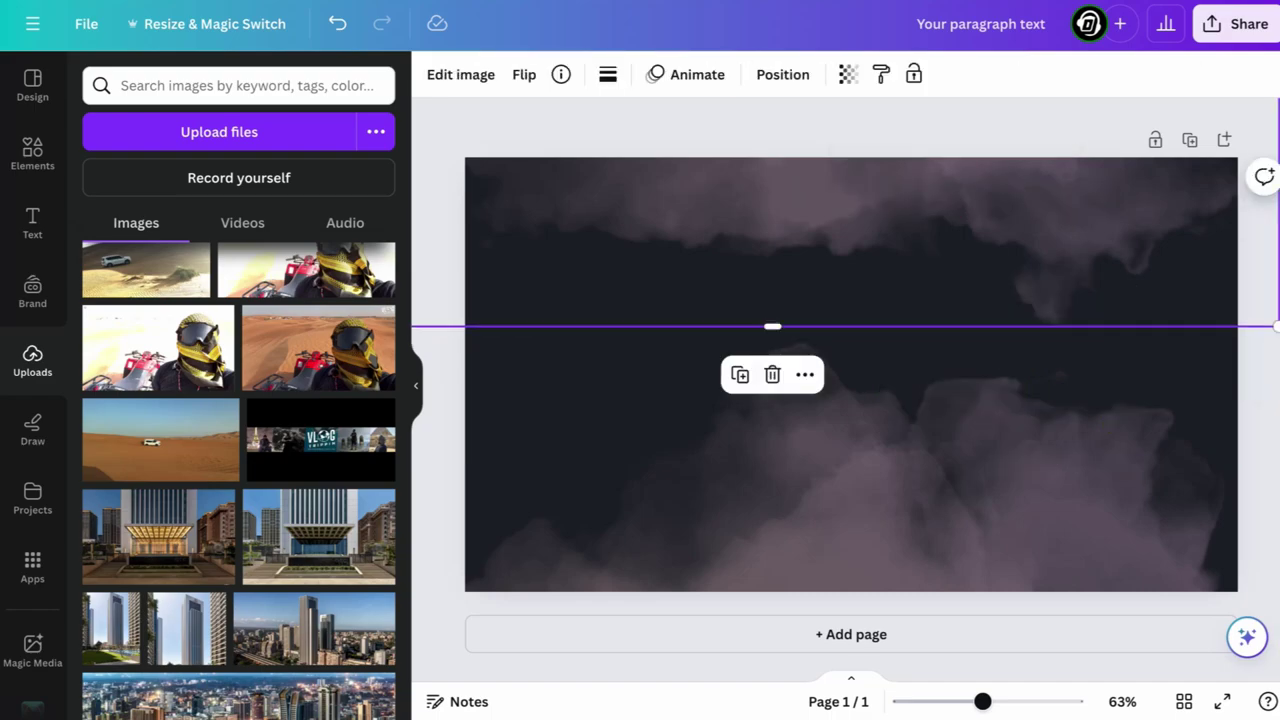
{"action": "key", "text": "Delete"}
{"action": "left_click", "coordinate": [880, 480]}
{"action": "key", "text": "Delete"}
{"action": "left_click", "coordinate": [870, 420]}
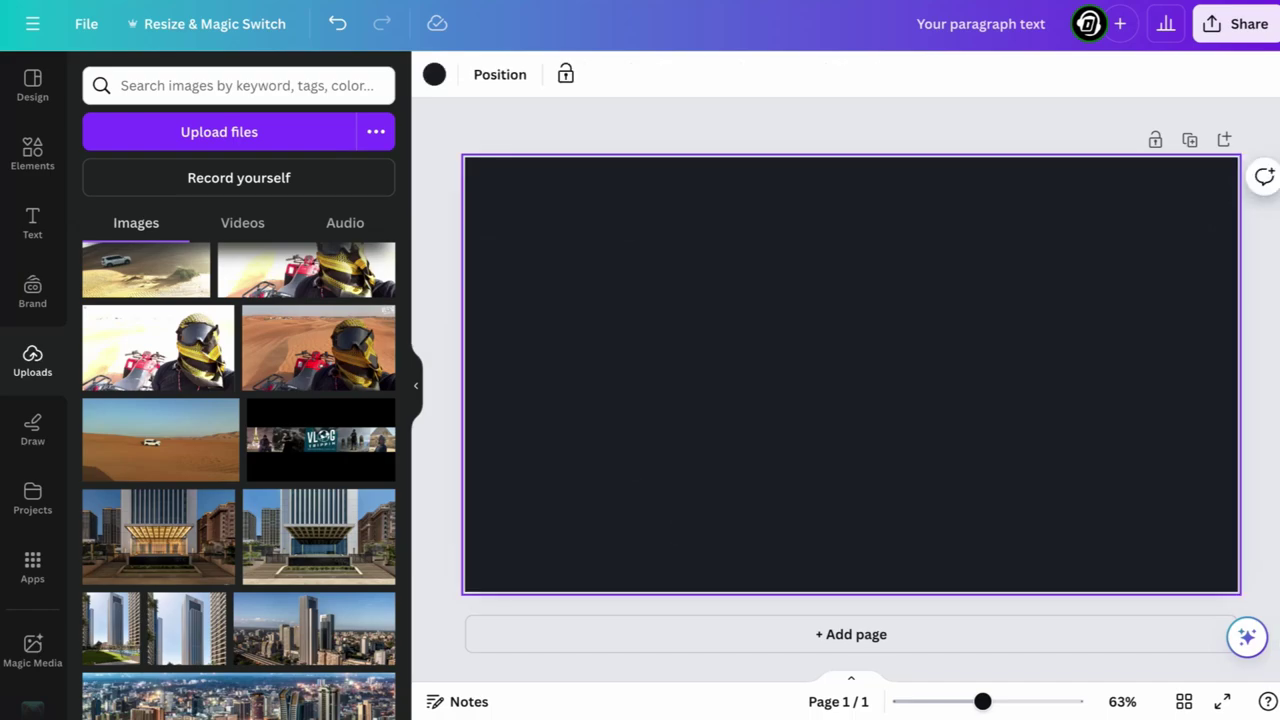
{"action": "key", "text": "Delete"}
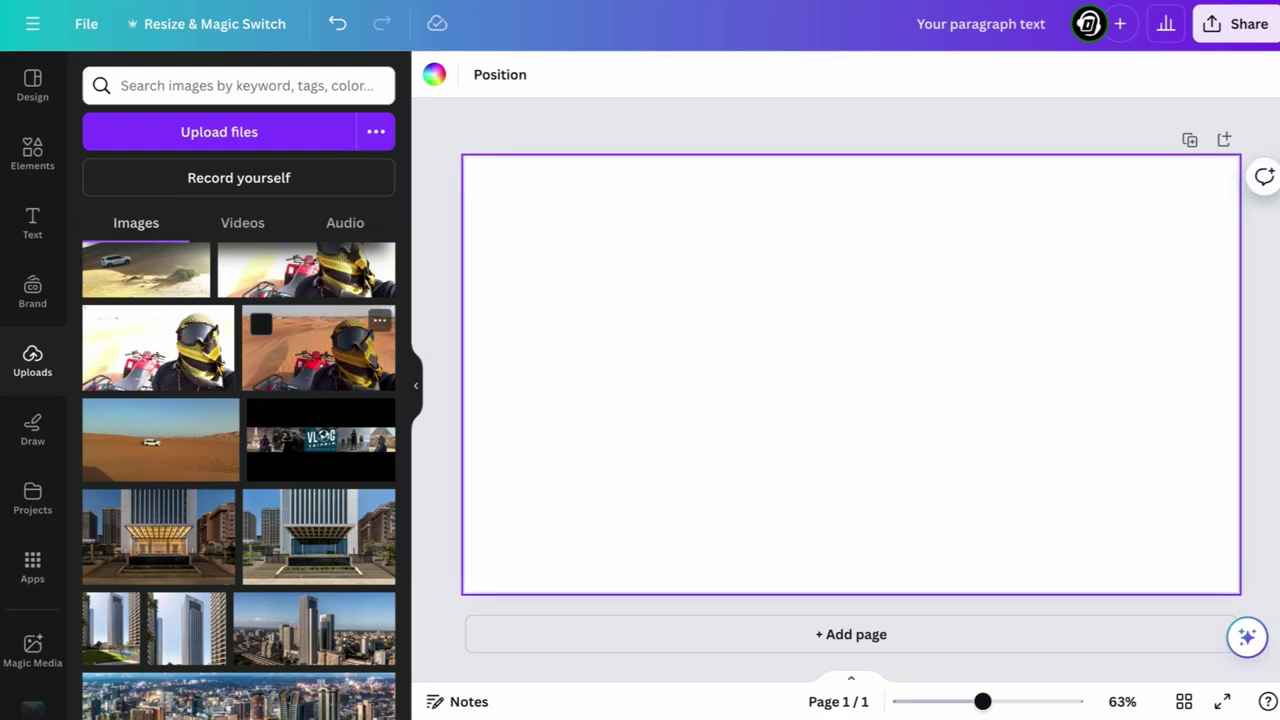
- Add the uploaded desert screenshot with the blue sky and white SUV, and set it as the page background
{"action": "scroll", "coordinate": [230, 420], "scroll_direction": "up", "scroll_amount": 2}
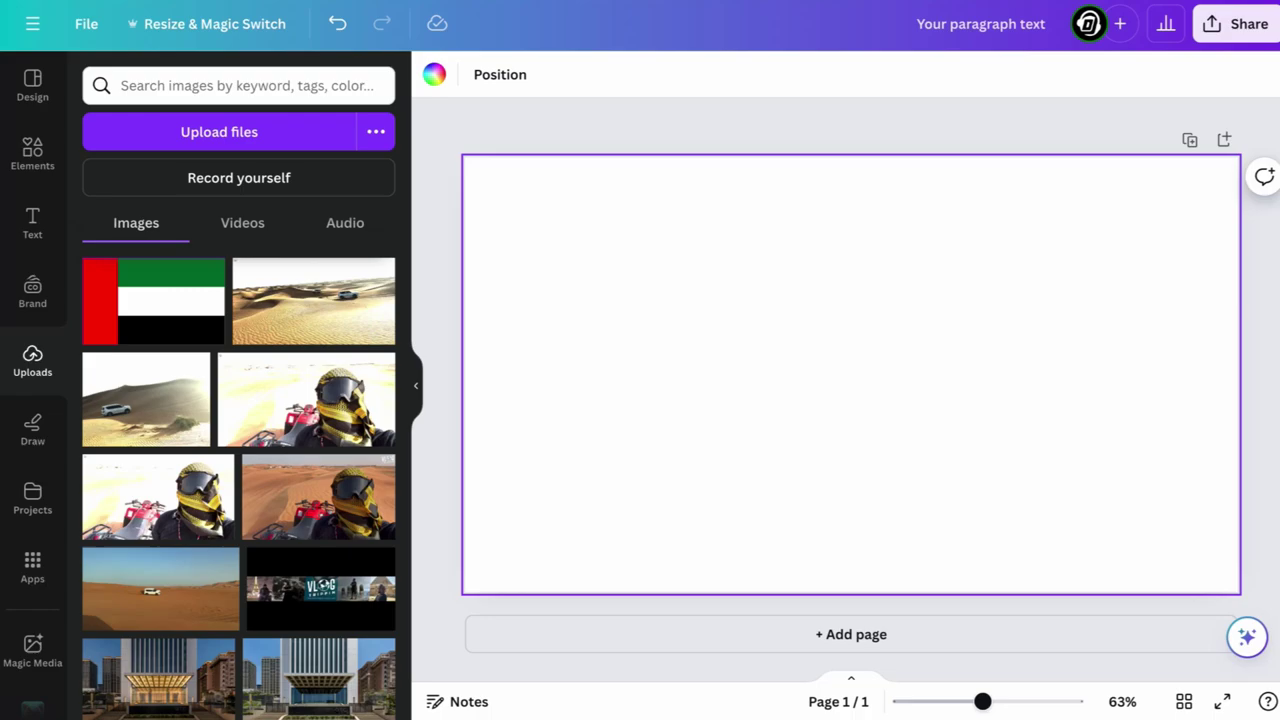
{"action": "left_click", "coordinate": [160, 592]}
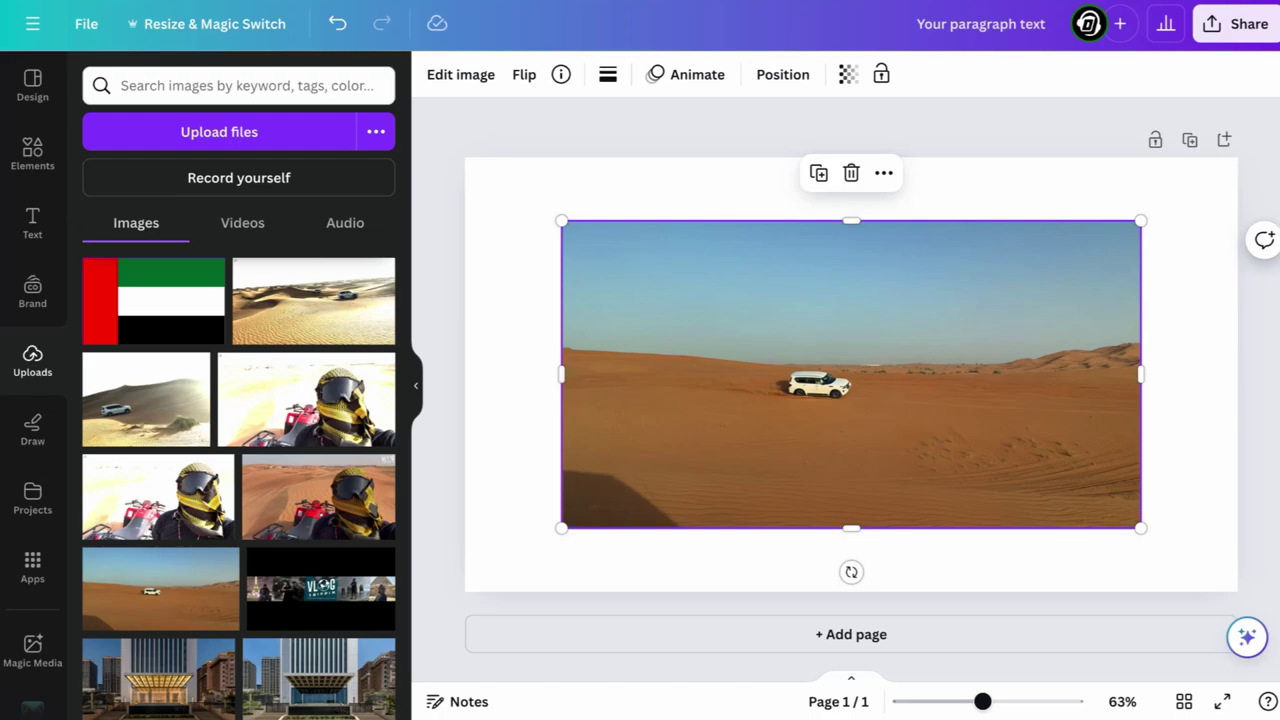
{"action": "right_click", "coordinate": [758, 390]}
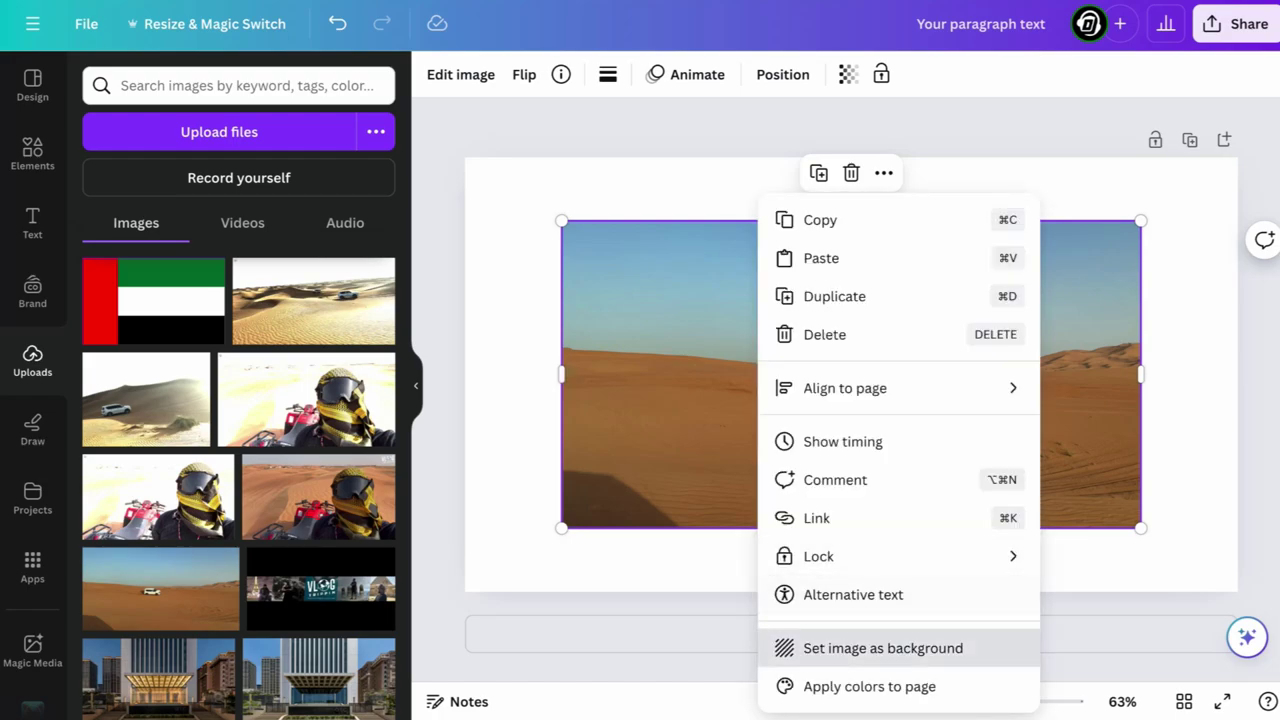
{"action": "left_click", "coordinate": [870, 648]}
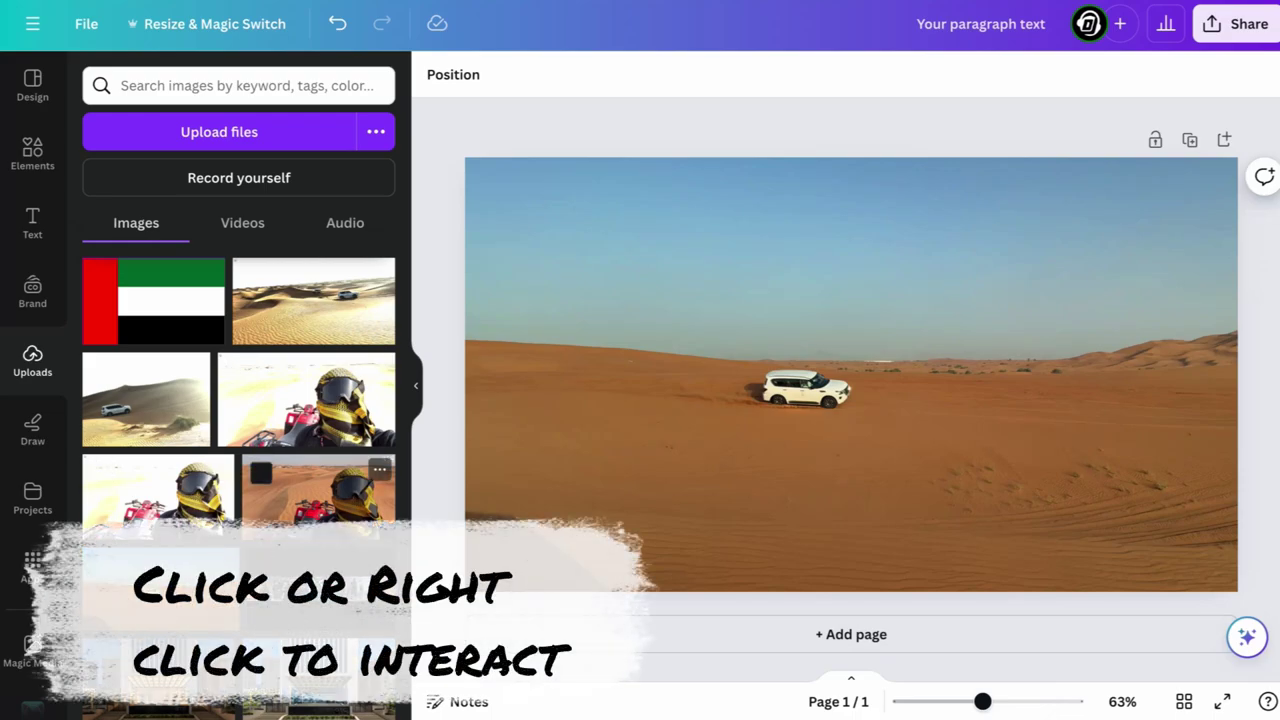
- Place the natural-coloured screenshot of the masked rider with the red quad bike over the desert background
{"action": "left_click", "coordinate": [318, 488]}
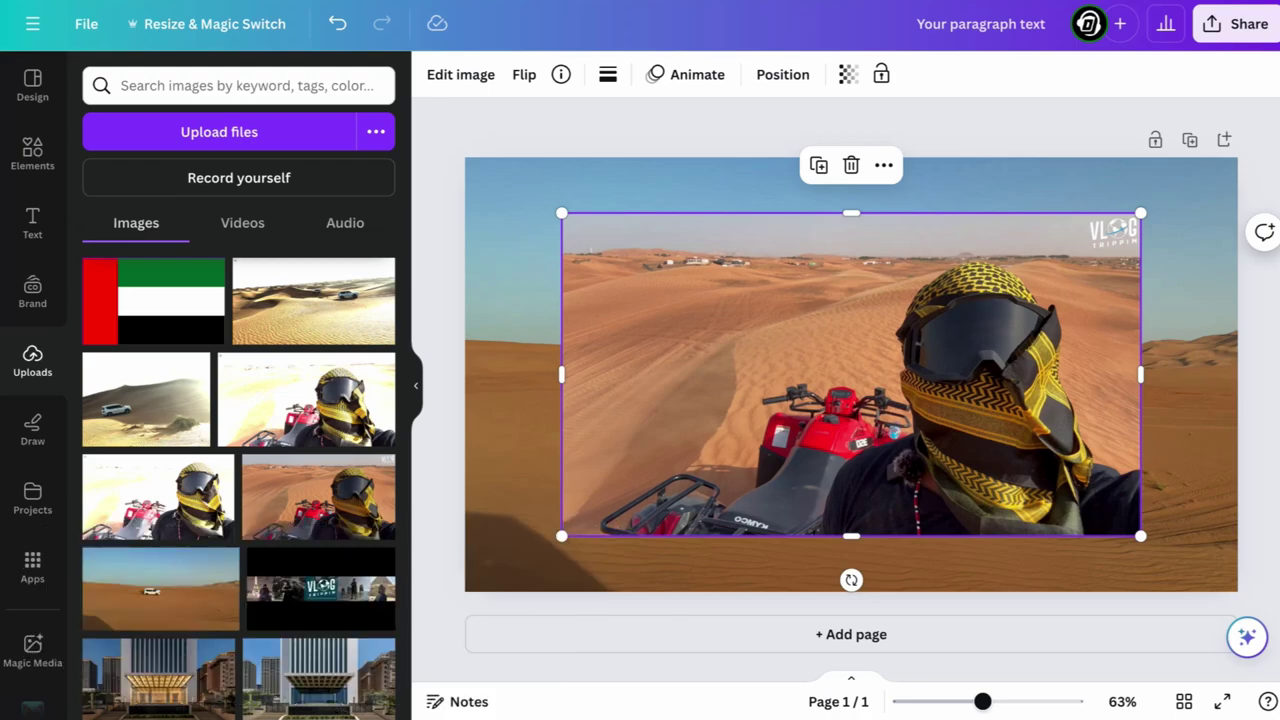
{"action": "left_click", "coordinate": [884, 165]}
{"action": "mouse_move", "coordinate": [883, 388]}
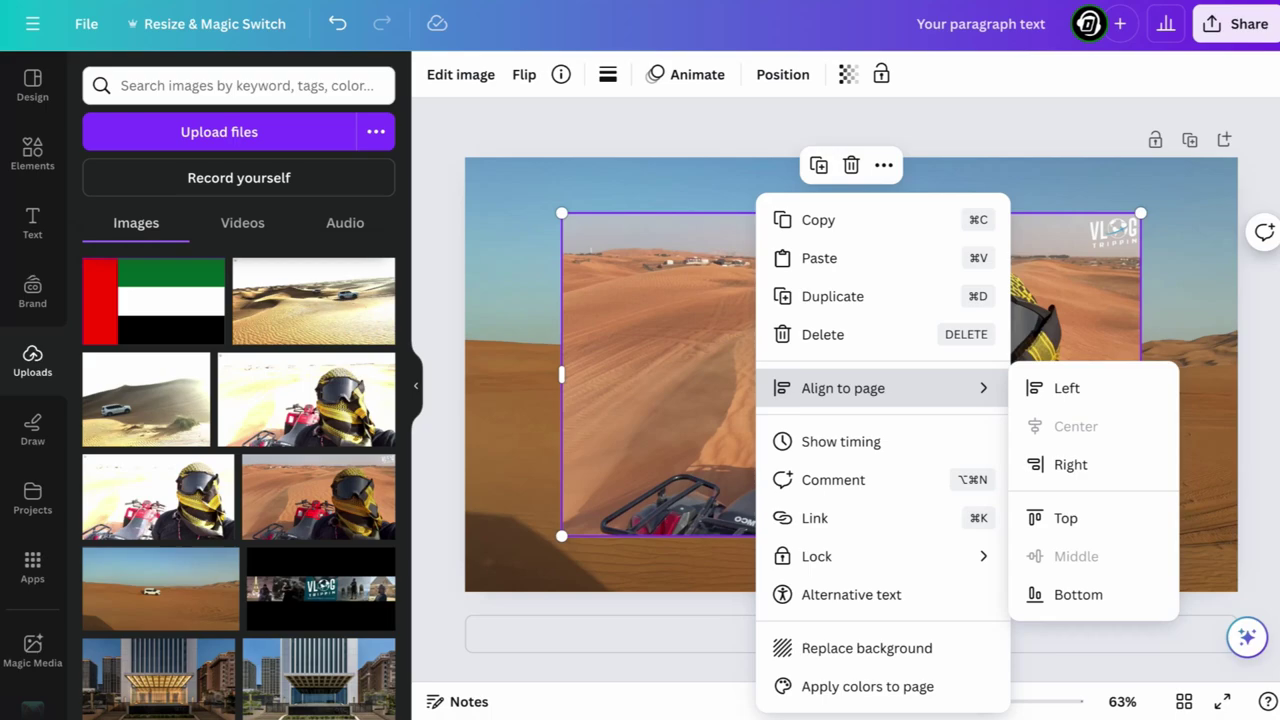
{"action": "key", "text": "Escape"}
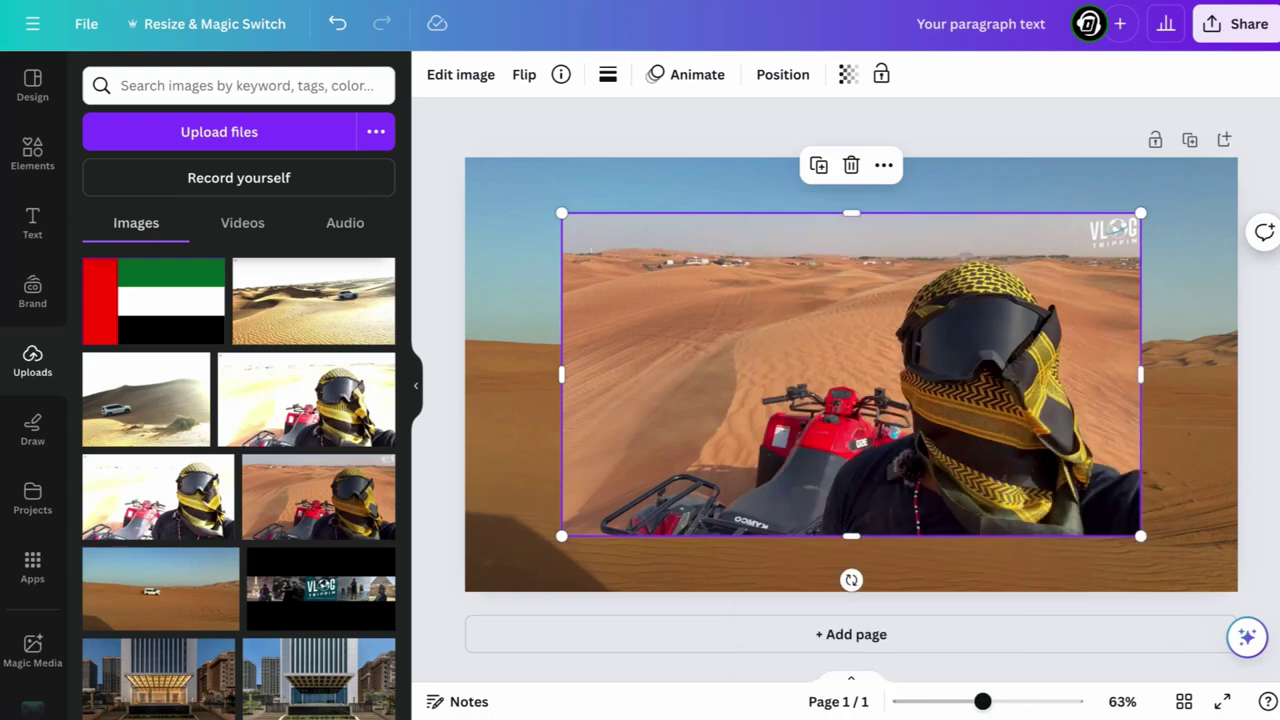
- Try removing the rider photo's background with BG Remover and moving the cutout down to the page's bottom edge
{"action": "left_click", "coordinate": [460, 74]}
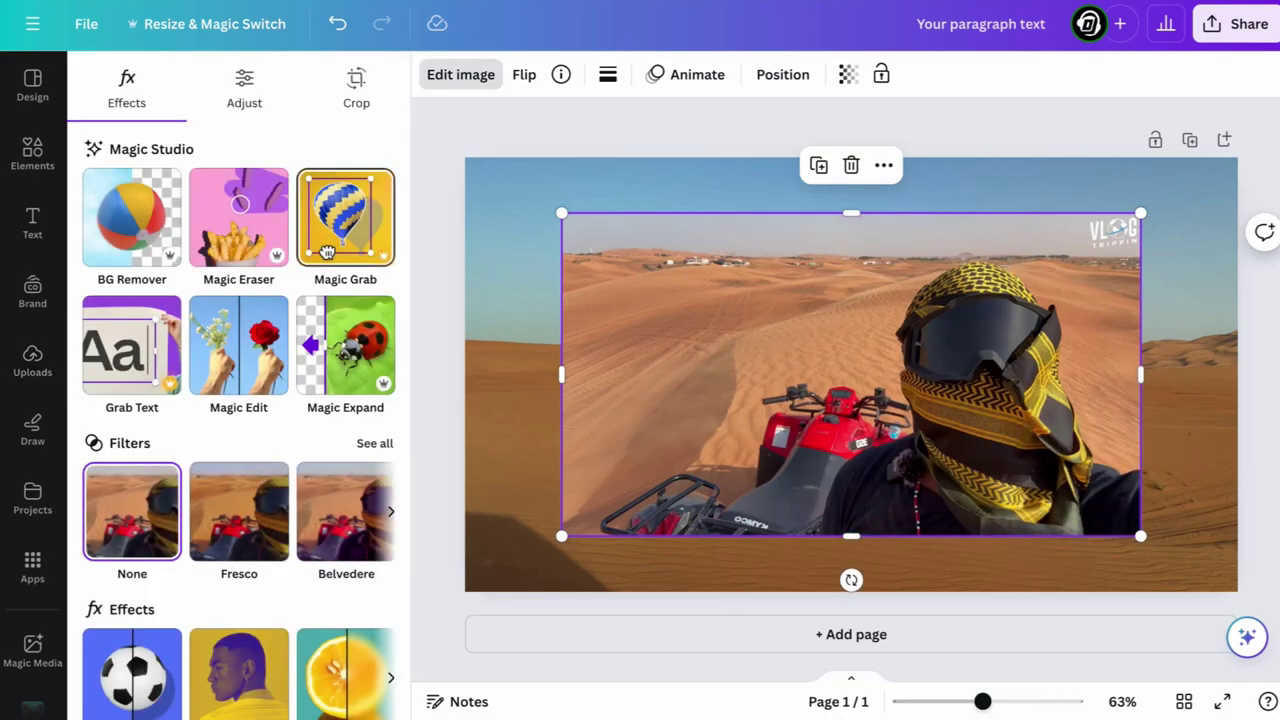
{"action": "left_click", "coordinate": [132, 217]}
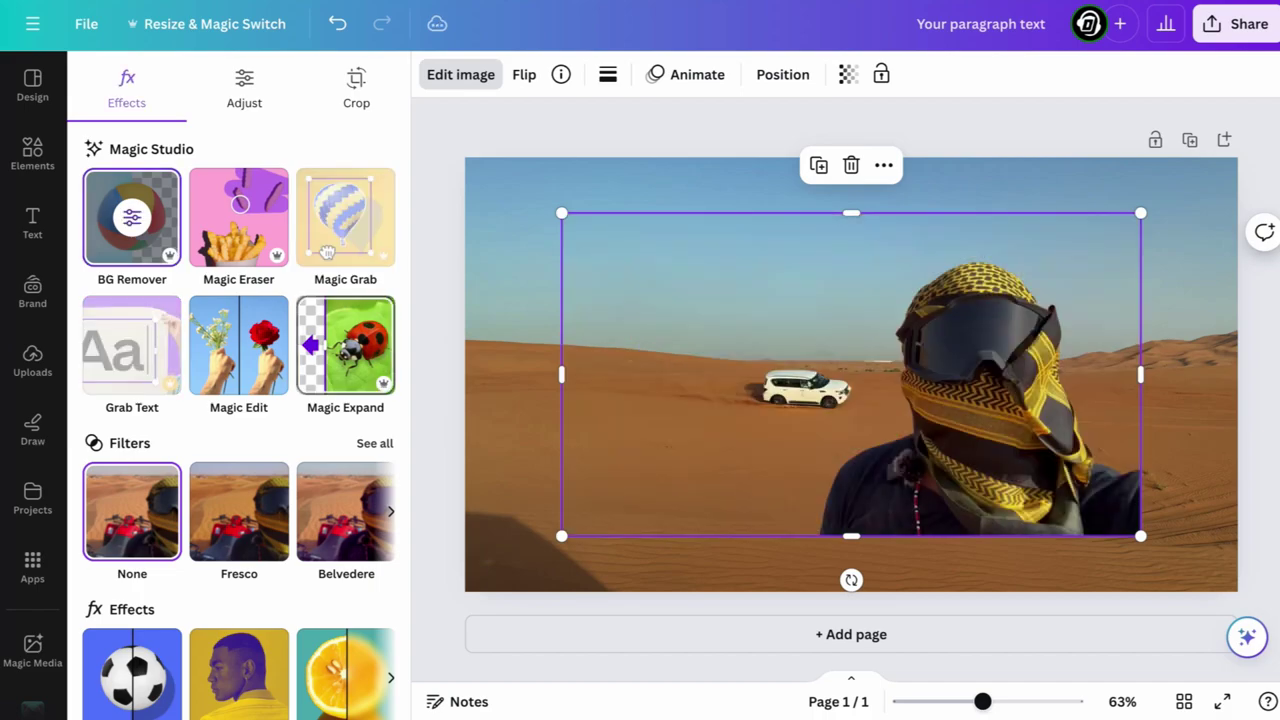
{"action": "left_click_drag", "start_coordinate": [970, 400], "coordinate": [970, 456]}
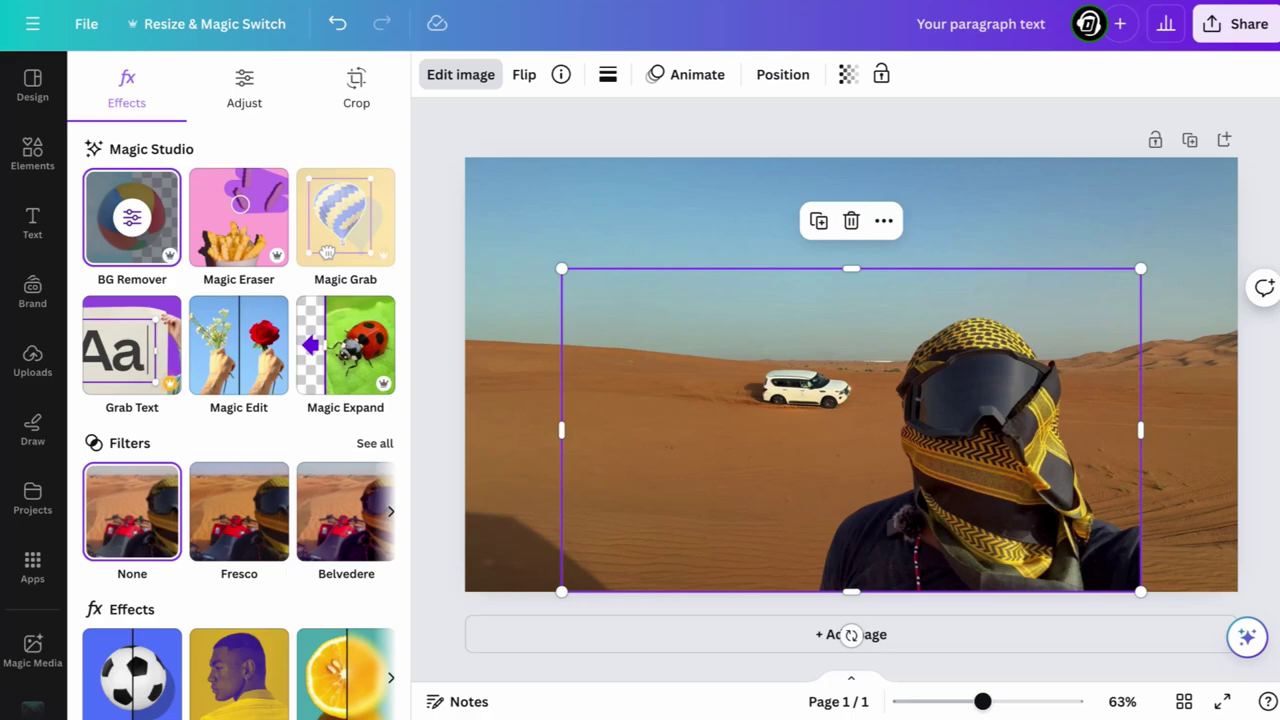
- Undo the rider photo's move and background removal, and look through the available image effects
{"action": "key", "text": "ctrl+z"}
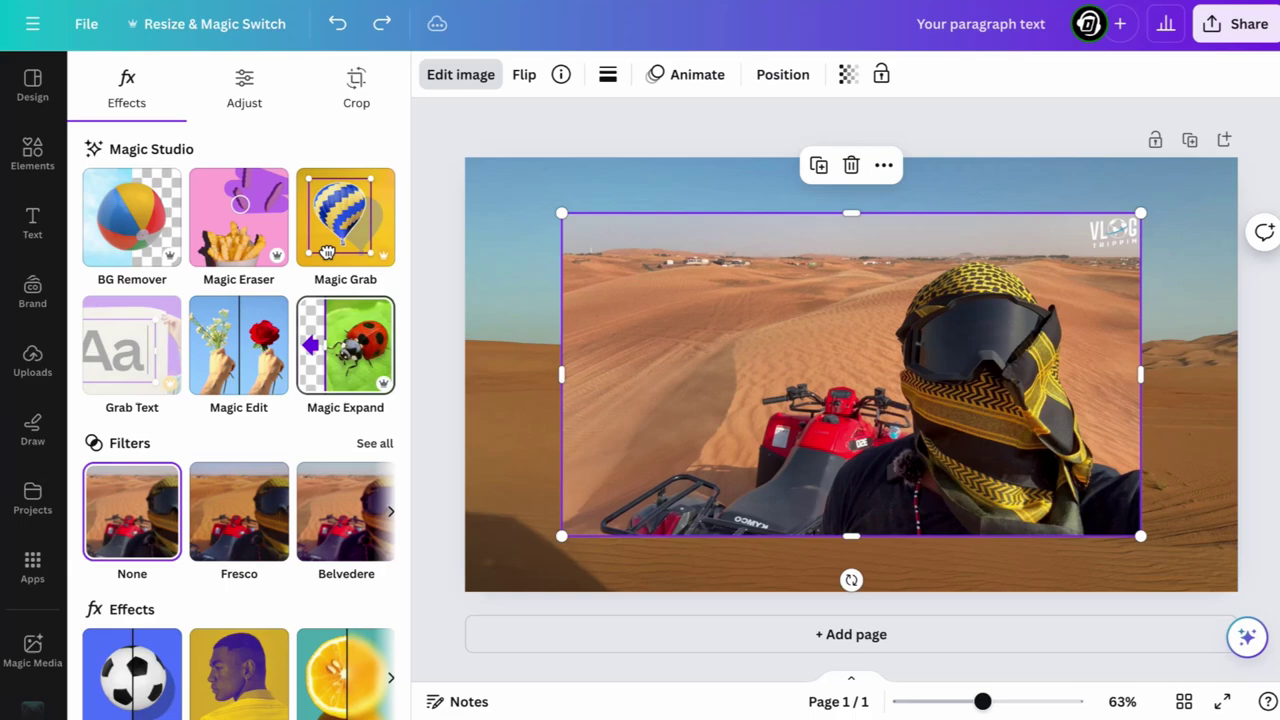
{"action": "scroll", "coordinate": [238, 300], "scroll_direction": "down", "scroll_amount": 2}
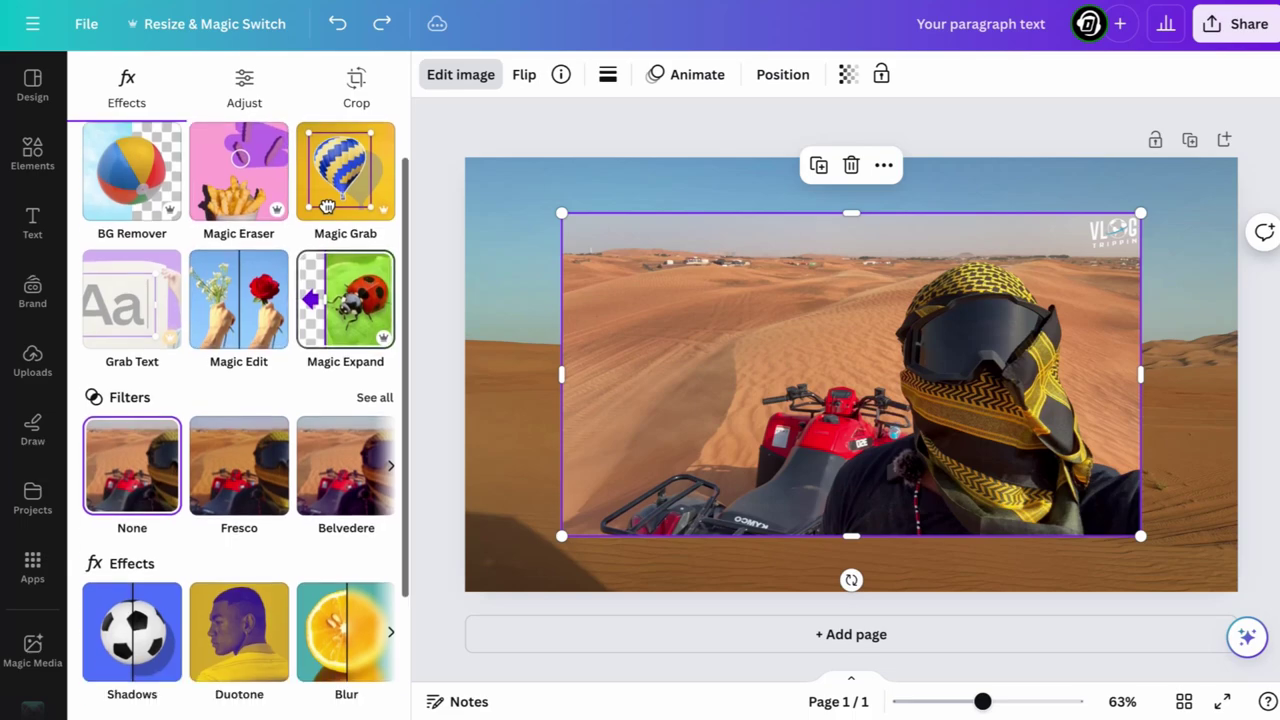
{"action": "scroll", "coordinate": [238, 300], "scroll_direction": "up", "scroll_amount": 2}
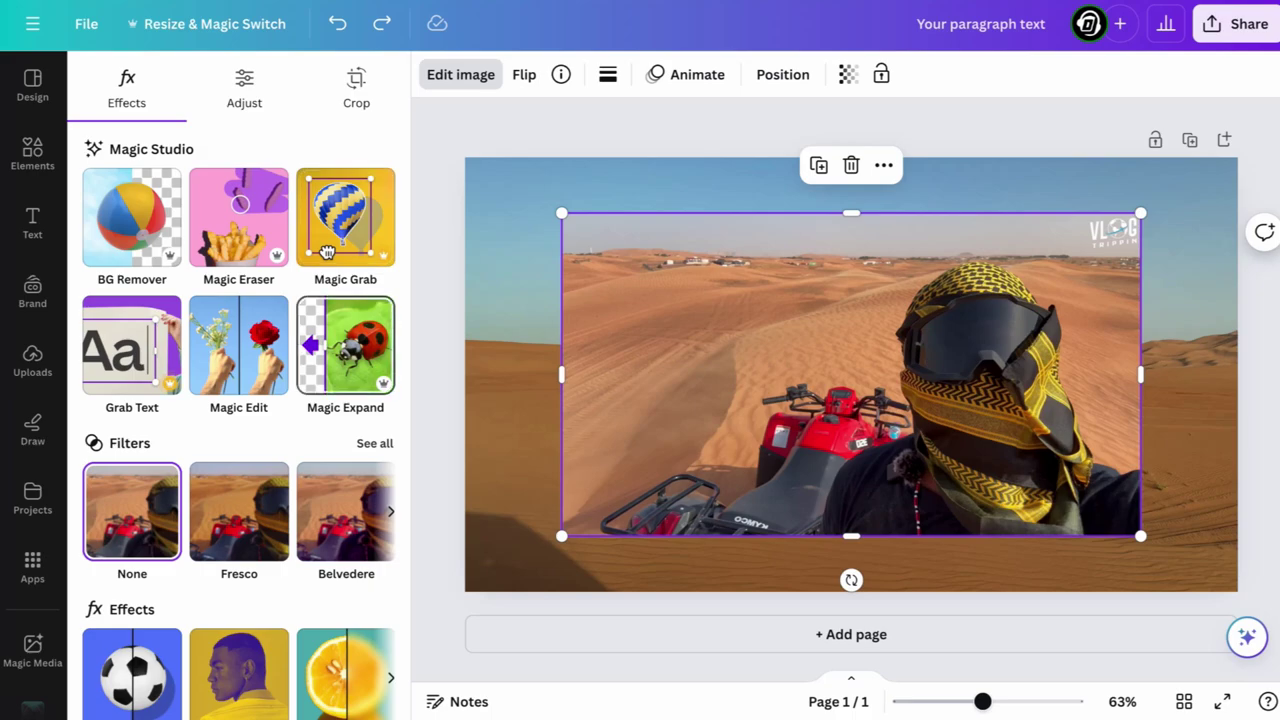
- Look through the rider photo's context options, effects, colour adjustments and transparency setting
{"action": "right_click", "coordinate": [768, 335]}
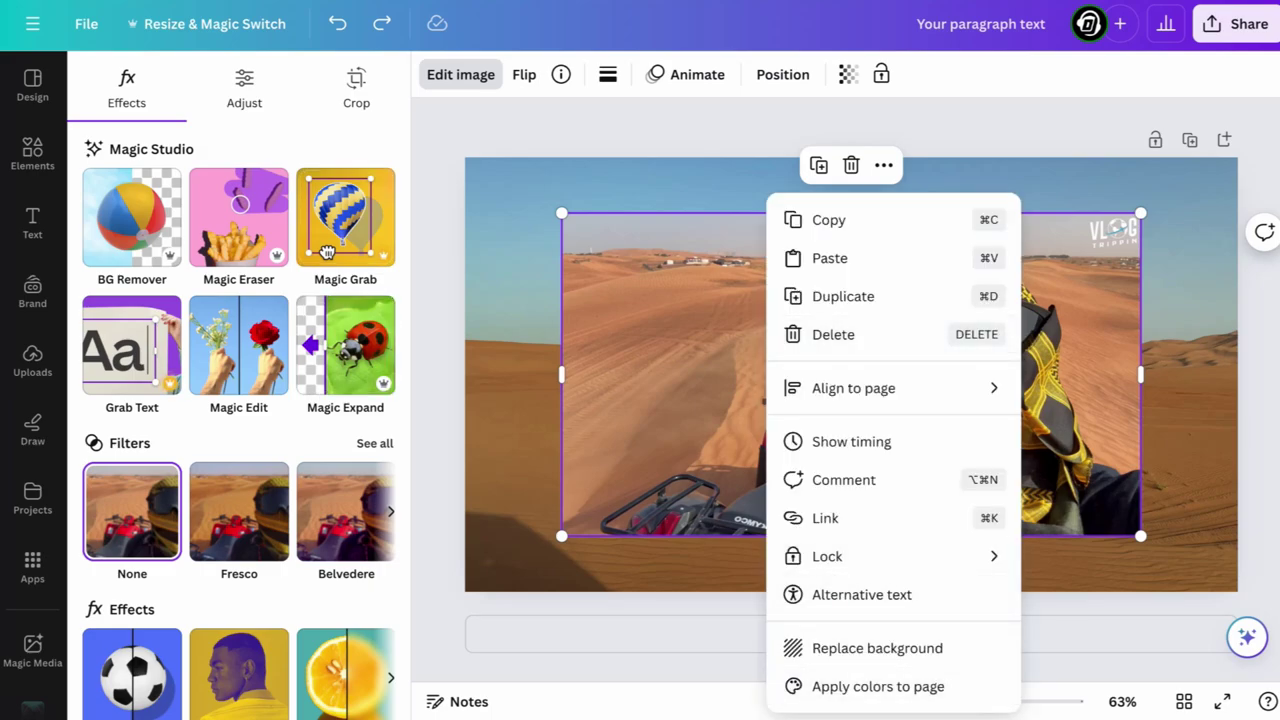
{"action": "key", "text": "Escape"}
{"action": "scroll", "coordinate": [236, 445], "scroll_direction": "down", "scroll_amount": 2}
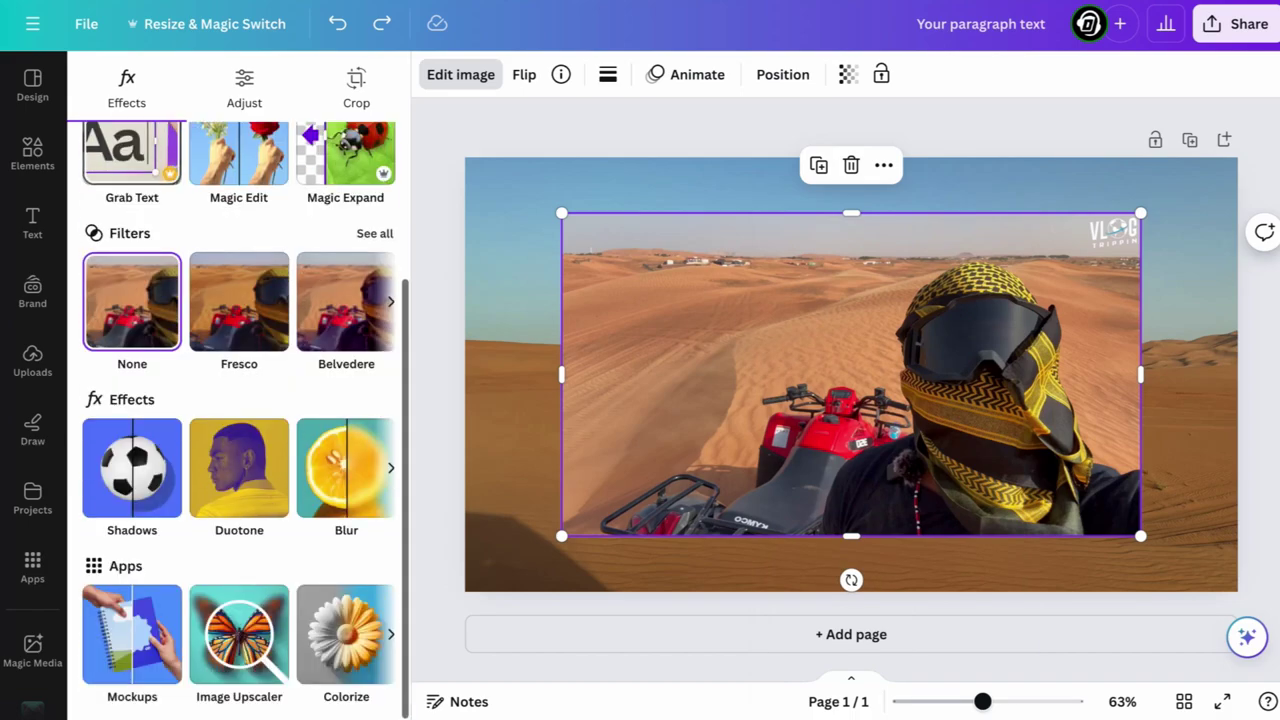
{"action": "scroll", "coordinate": [327, 252], "scroll_direction": "up", "scroll_amount": 3}
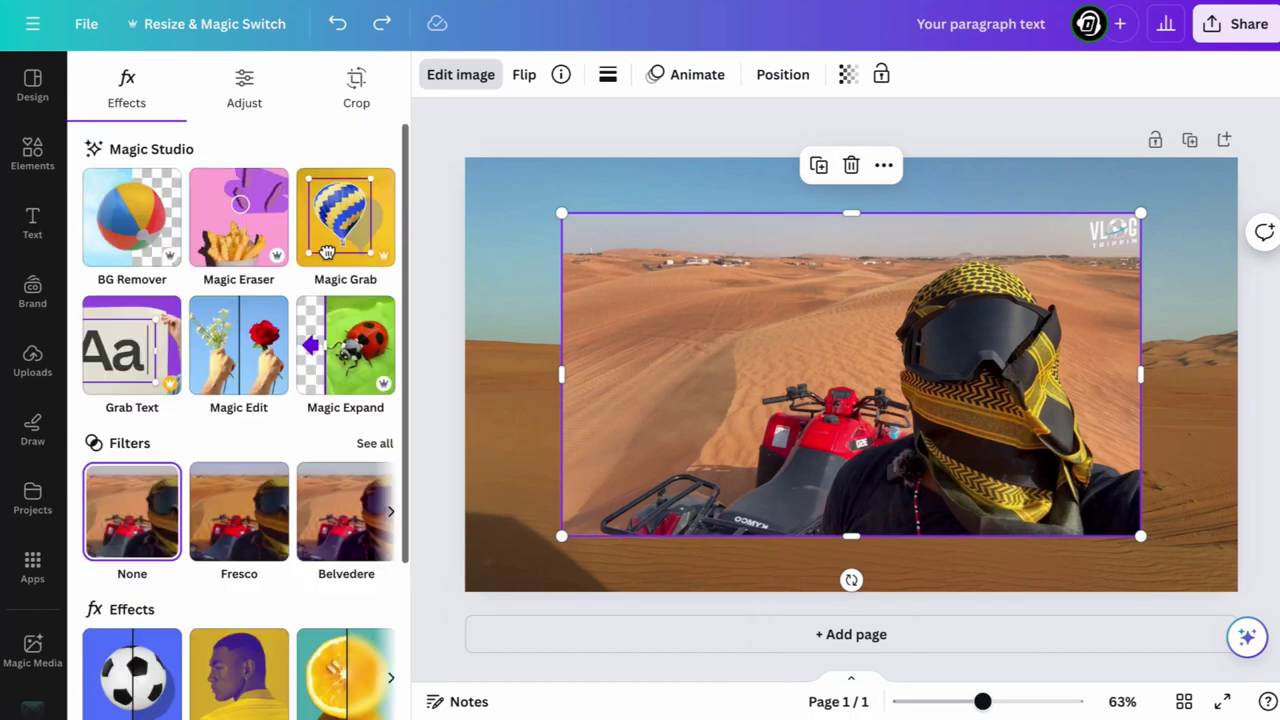
{"action": "left_click", "coordinate": [244, 80]}
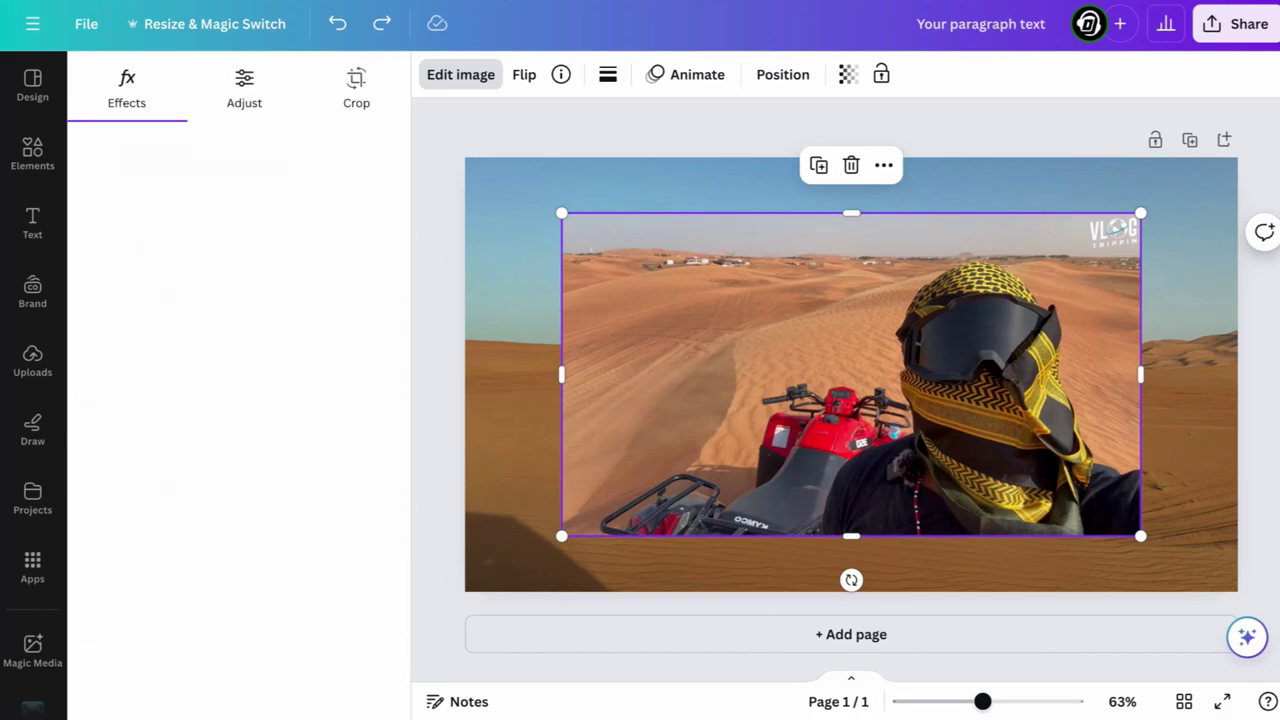
{"action": "scroll", "coordinate": [239, 400], "scroll_direction": "down", "scroll_amount": 5}
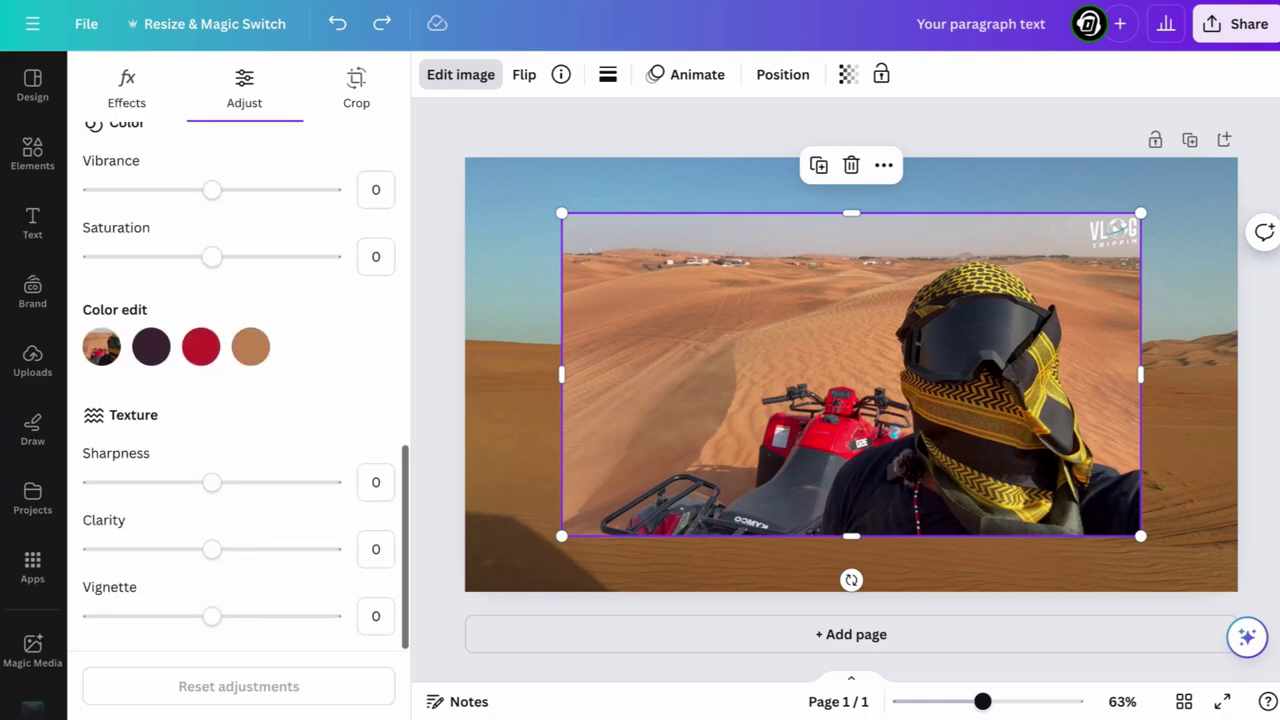
{"action": "scroll", "coordinate": [239, 400], "scroll_direction": "up", "scroll_amount": 3}
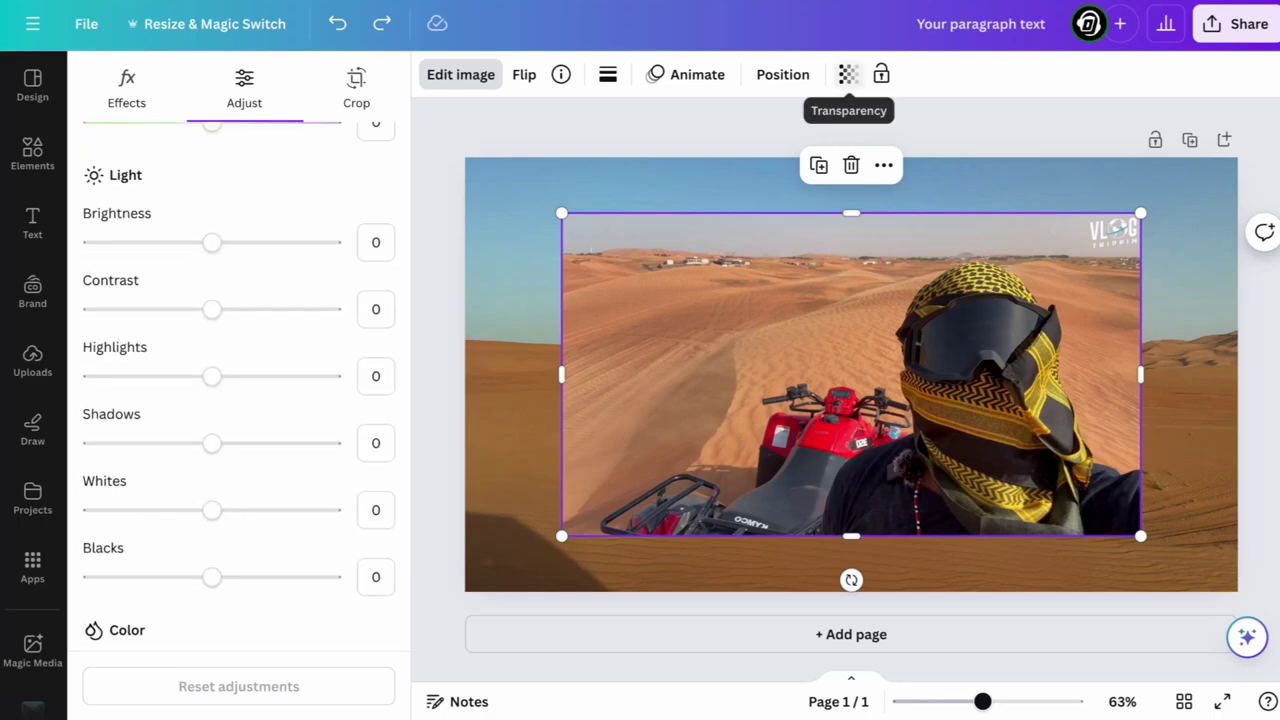
{"action": "left_click", "coordinate": [848, 74]}
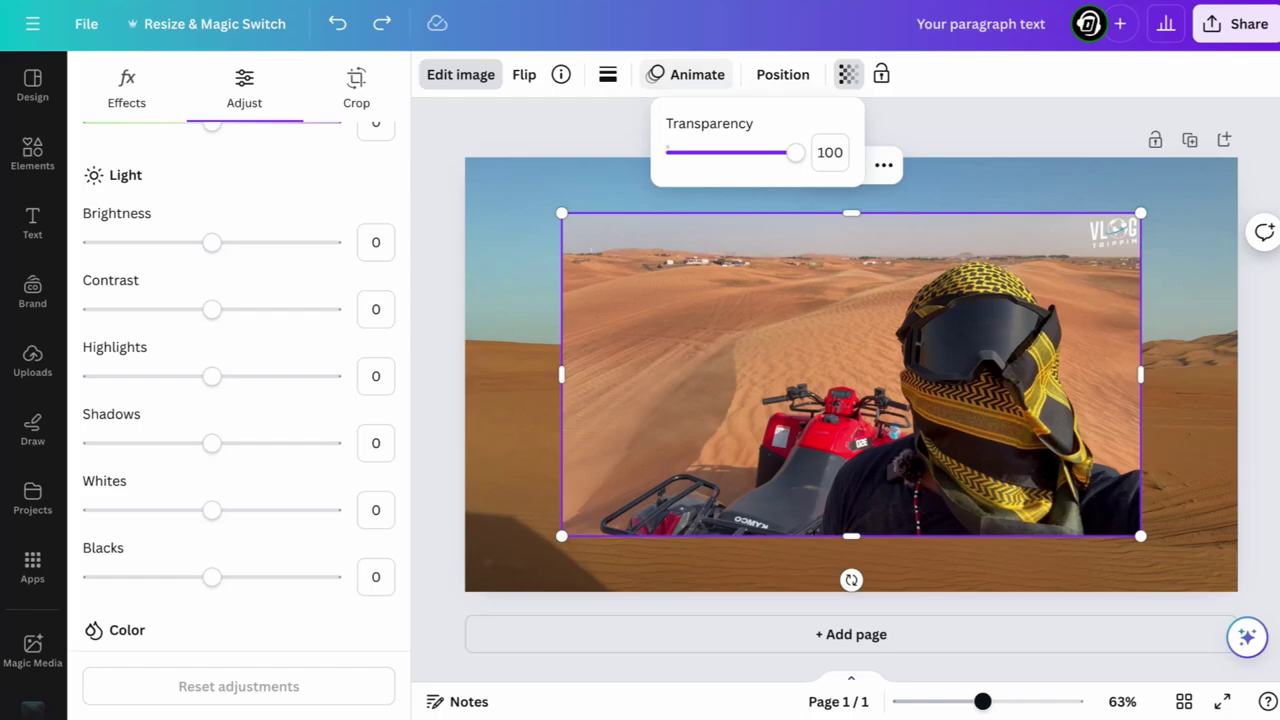
- Remove the rider photo's background with BG Remover, show the original image as a guide and erase the leftover sand patch
{"action": "left_click", "coordinate": [126, 84]}
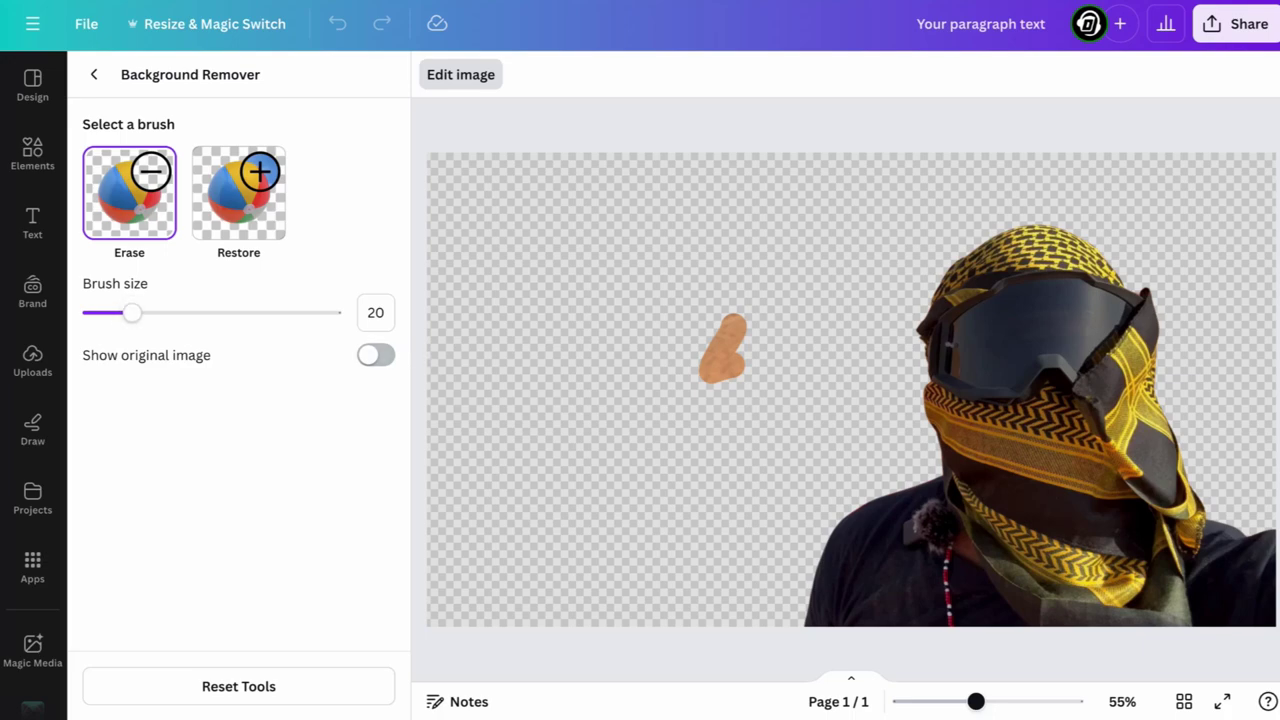
{"action": "left_click", "coordinate": [376, 355]}
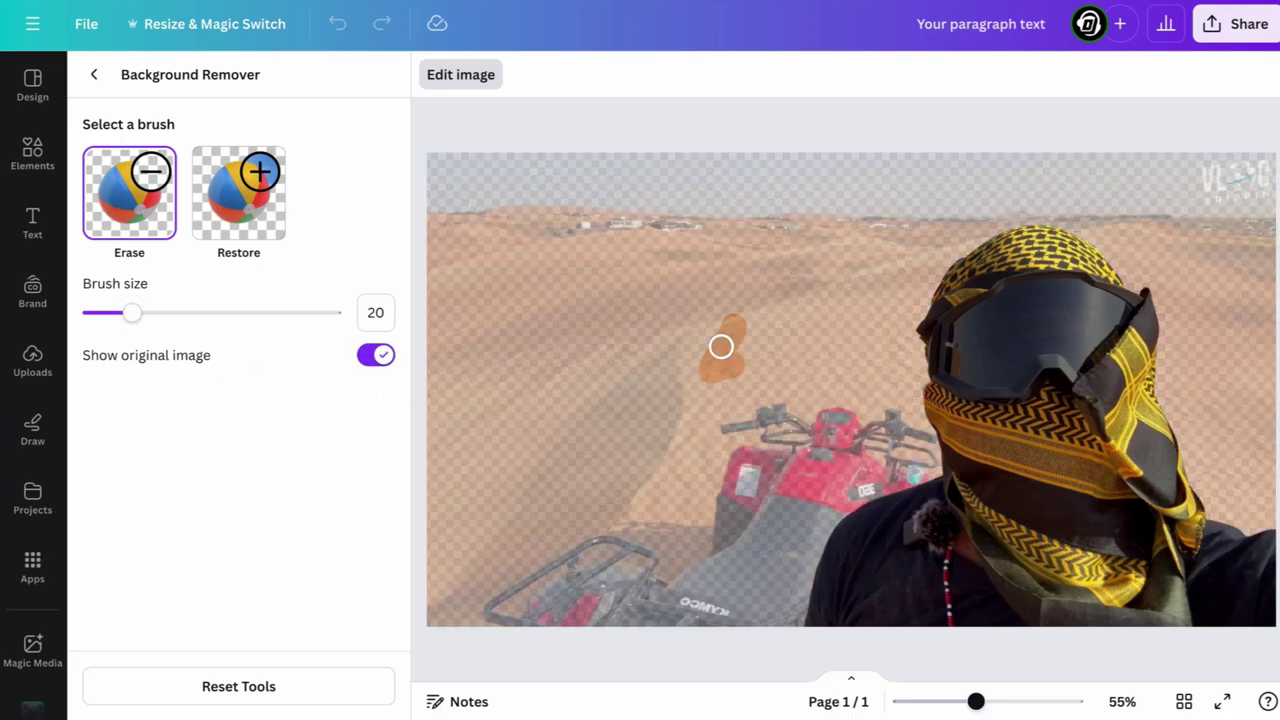
{"action": "left_click_drag", "start_coordinate": [743, 345], "coordinate": [730, 369]}
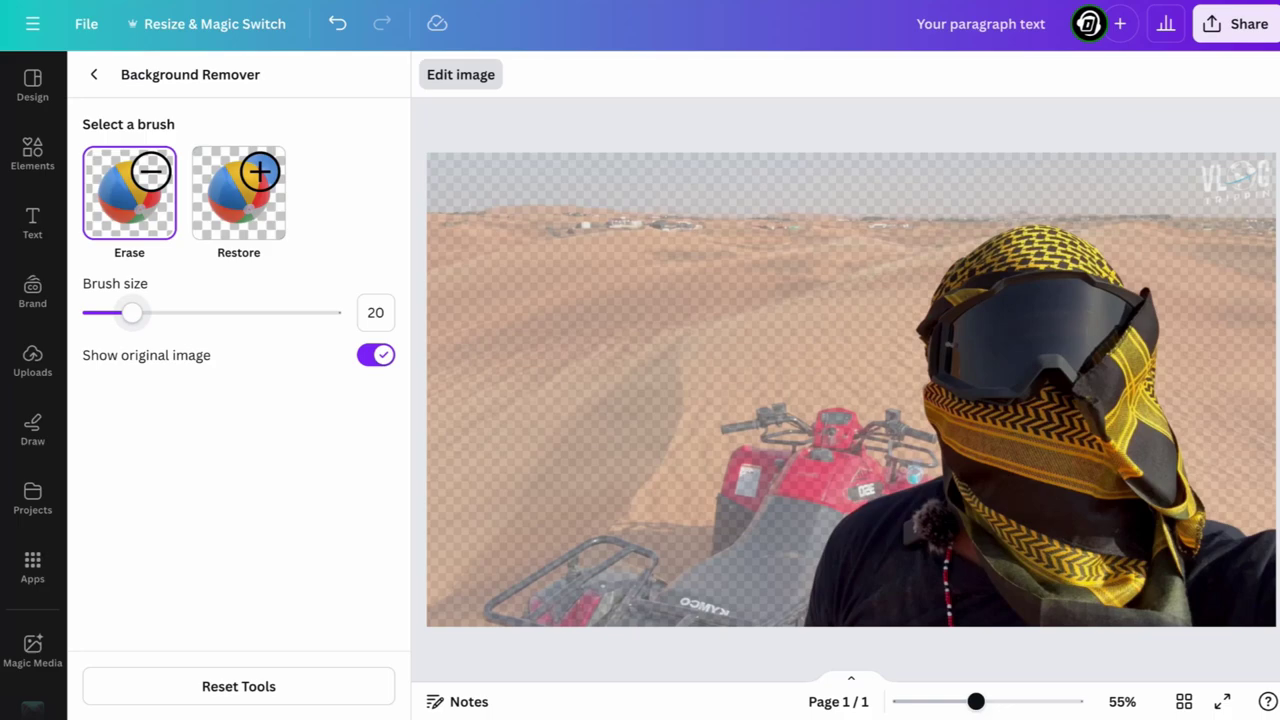
- Set the brush size to 96, erase beside the rider's arm, and restore the quad bike's seat and front body
{"action": "left_click_drag", "start_coordinate": [132, 312], "coordinate": [331, 312]}
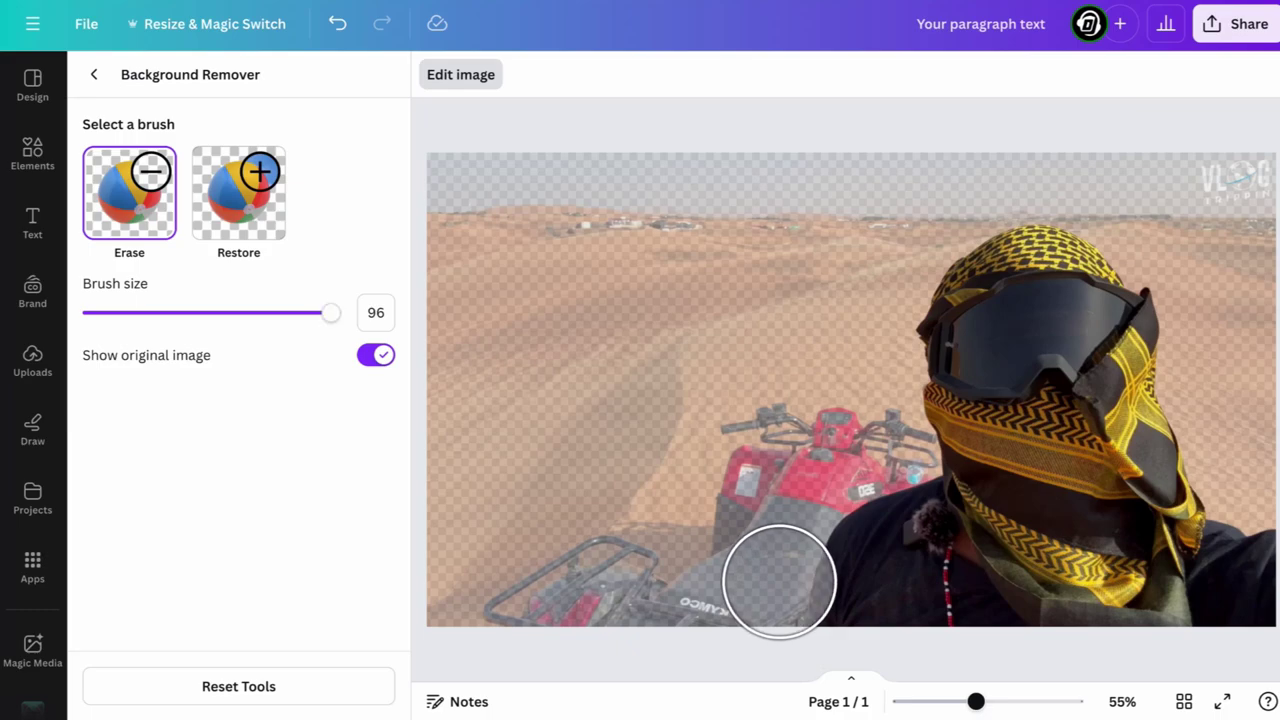
{"action": "mouse_move", "coordinate": [806, 544]}
{"action": "left_mouse_down"}
{"action": "mouse_move", "coordinate": [749, 608]}
{"action": "mouse_move", "coordinate": [820, 528]}
{"action": "mouse_move", "coordinate": [795, 543]}
{"action": "left_mouse_up"}
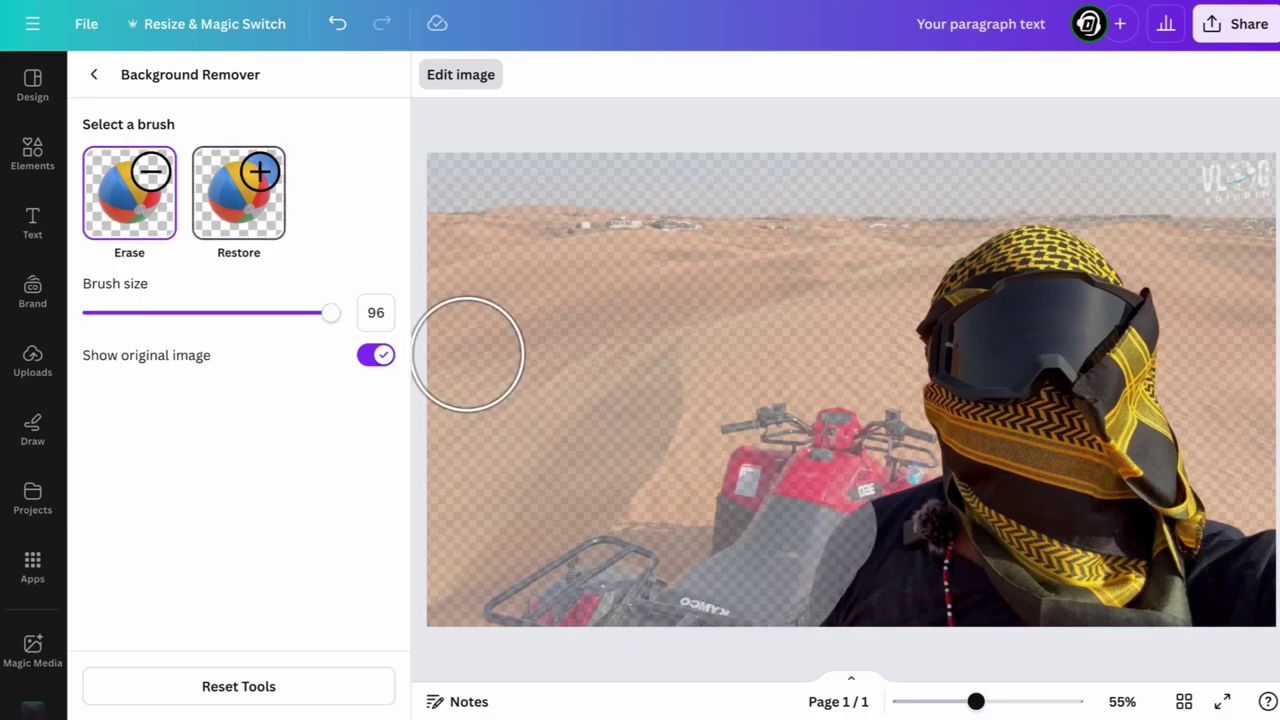
{"action": "left_click", "coordinate": [238, 193]}
{"action": "mouse_move", "coordinate": [817, 526]}
{"action": "left_mouse_down"}
{"action": "mouse_move", "coordinate": [834, 523]}
{"action": "mouse_move", "coordinate": [806, 537]}
{"action": "mouse_move", "coordinate": [843, 494]}
{"action": "mouse_move", "coordinate": [780, 574]}
{"action": "mouse_move", "coordinate": [699, 626]}
{"action": "left_mouse_up"}
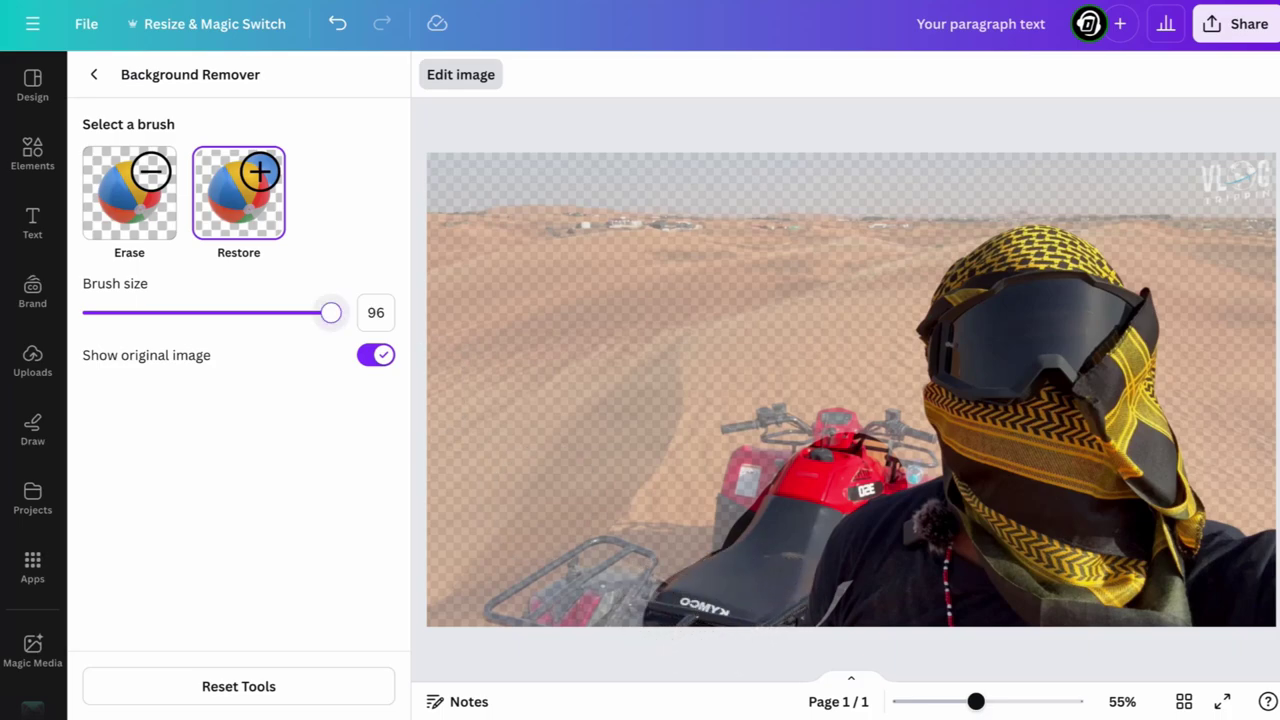
- Restore the rest of the red quad bike, including its handlebars and rack, with a brush size of 28
{"action": "left_click_drag", "start_coordinate": [331, 313], "coordinate": [152, 313]}
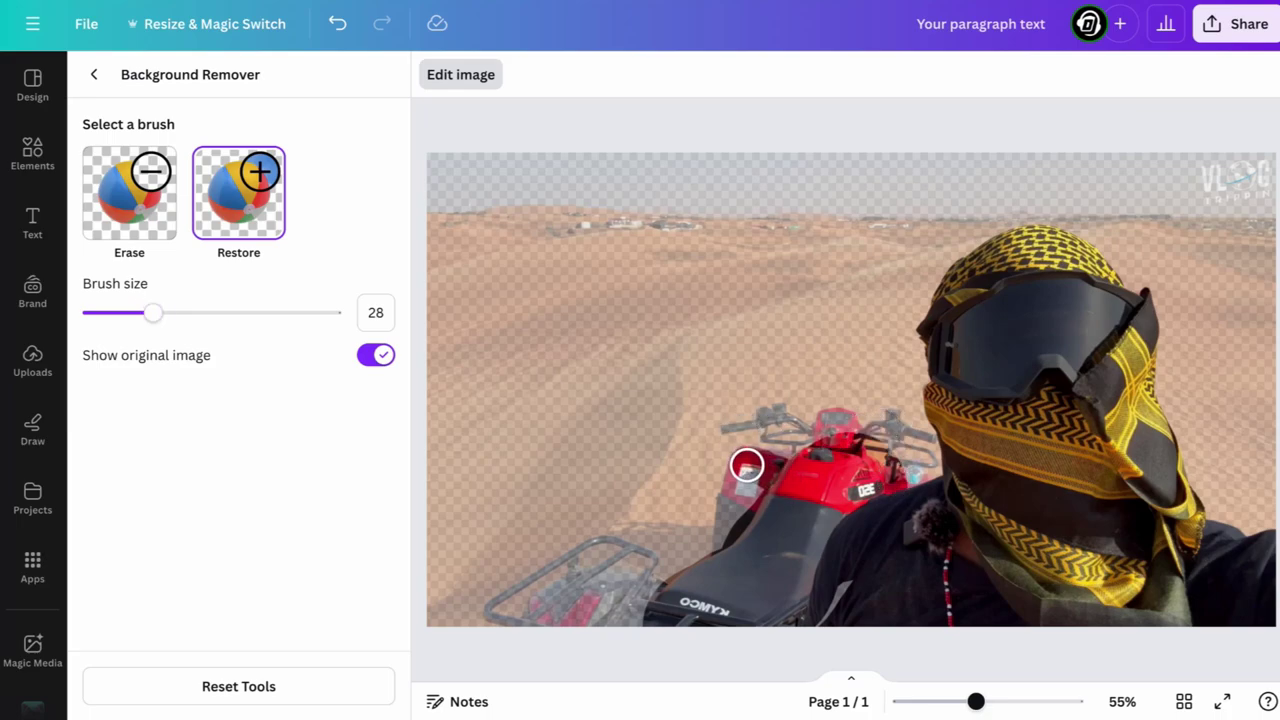
{"action": "mouse_move", "coordinate": [746, 465]}
{"action": "left_mouse_down"}
{"action": "mouse_move", "coordinate": [732, 566]}
{"action": "mouse_move", "coordinate": [694, 590]}
{"action": "mouse_move", "coordinate": [661, 608]}
{"action": "mouse_move", "coordinate": [545, 611]}
{"action": "mouse_move", "coordinate": [573, 606]}
{"action": "mouse_move", "coordinate": [581, 581]}
{"action": "mouse_move", "coordinate": [662, 585]}
{"action": "mouse_move", "coordinate": [617, 557]}
{"action": "mouse_move", "coordinate": [585, 557]}
{"action": "mouse_move", "coordinate": [511, 606]}
{"action": "mouse_move", "coordinate": [544, 611]}
{"action": "mouse_move", "coordinate": [504, 617]}
{"action": "mouse_move", "coordinate": [569, 565]}
{"action": "mouse_move", "coordinate": [543, 579]}
{"action": "mouse_move", "coordinate": [761, 562]}
{"action": "mouse_move", "coordinate": [781, 459]}
{"action": "mouse_move", "coordinate": [735, 435]}
{"action": "mouse_move", "coordinate": [746, 427]}
{"action": "mouse_move", "coordinate": [899, 426]}
{"action": "mouse_move", "coordinate": [905, 461]}
{"action": "mouse_move", "coordinate": [923, 474]}
{"action": "mouse_move", "coordinate": [935, 444]}
{"action": "mouse_move", "coordinate": [941, 462]}
{"action": "mouse_move", "coordinate": [794, 435]}
{"action": "mouse_move", "coordinate": [802, 413]}
{"action": "mouse_move", "coordinate": [882, 416]}
{"action": "mouse_move", "coordinate": [934, 439]}
{"action": "mouse_move", "coordinate": [820, 551]}
{"action": "mouse_move", "coordinate": [571, 625]}
{"action": "mouse_move", "coordinate": [491, 617]}
{"action": "mouse_move", "coordinate": [631, 589]}
{"action": "mouse_move", "coordinate": [883, 577]}
{"action": "mouse_move", "coordinate": [791, 614]}
{"action": "mouse_move", "coordinate": [860, 606]}
{"action": "mouse_move", "coordinate": [916, 512]}
{"action": "left_mouse_up"}
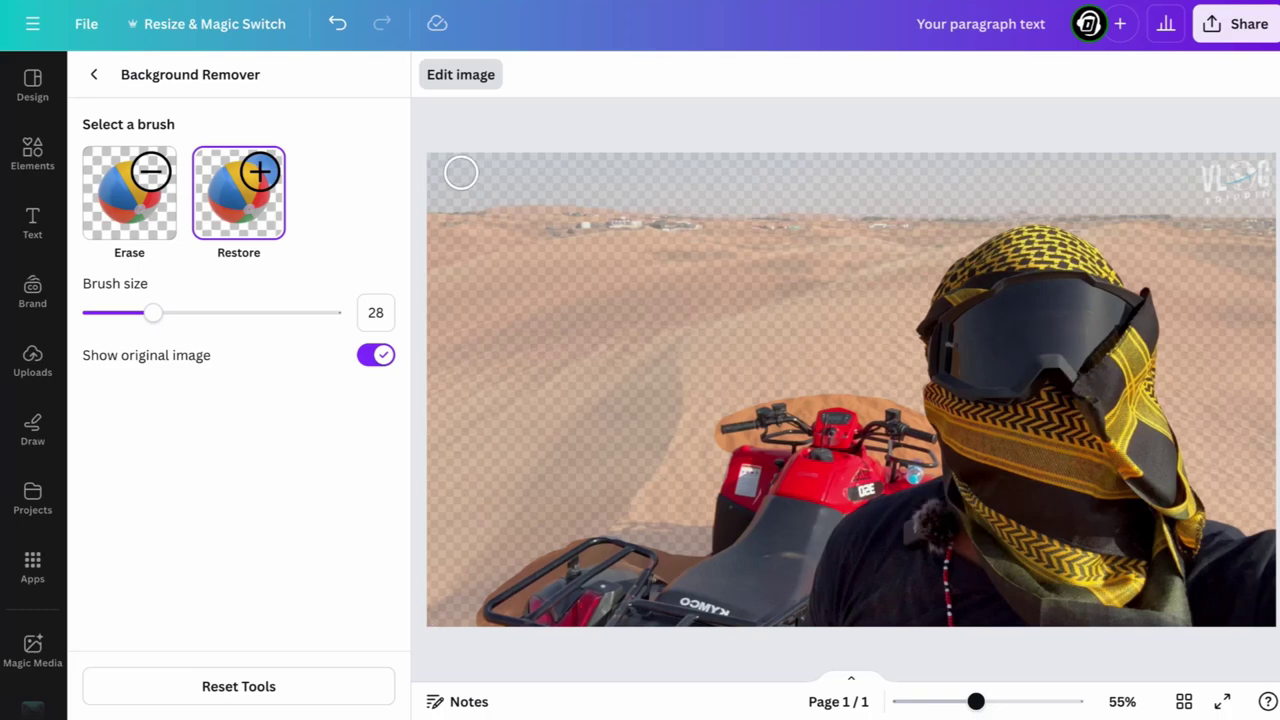
{"action": "left_click", "coordinate": [94, 75]}
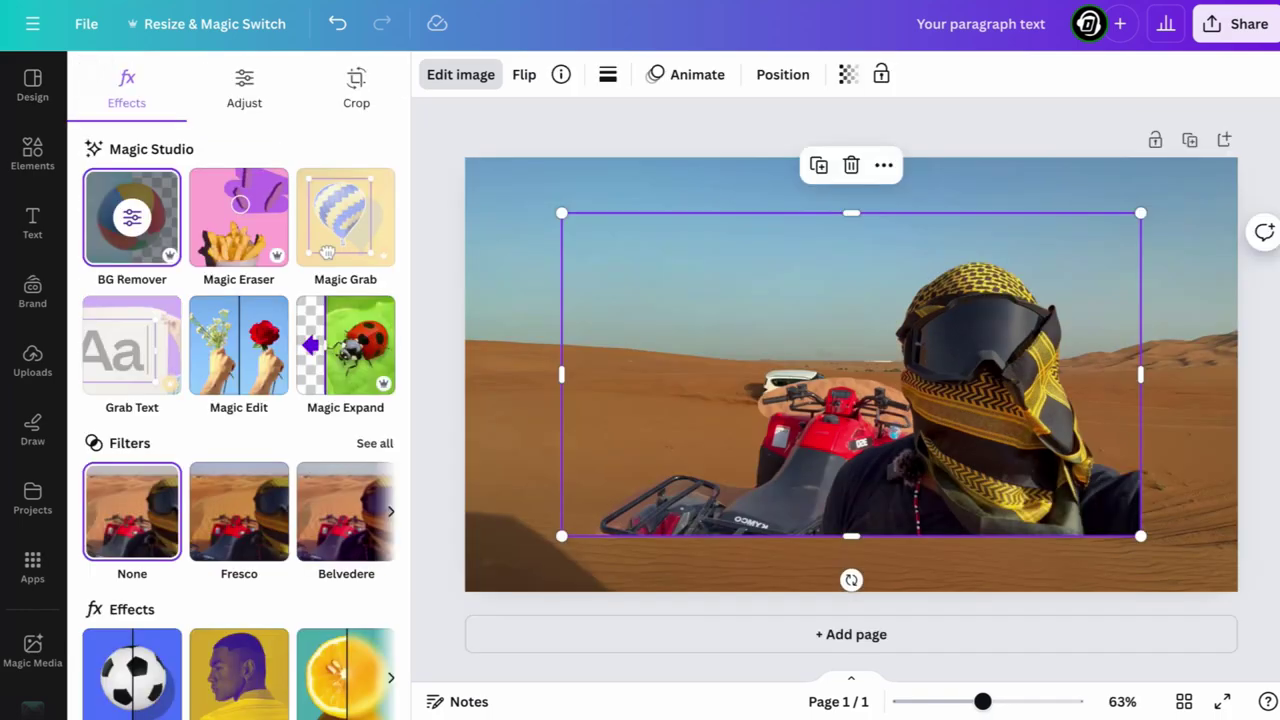
- Enlarge and position the rider and quad bike cutout so it fills the whole page
{"action": "left_click_drag", "start_coordinate": [900, 440], "coordinate": [945, 495]}
{"action": "left_click", "coordinate": [760, 232]}
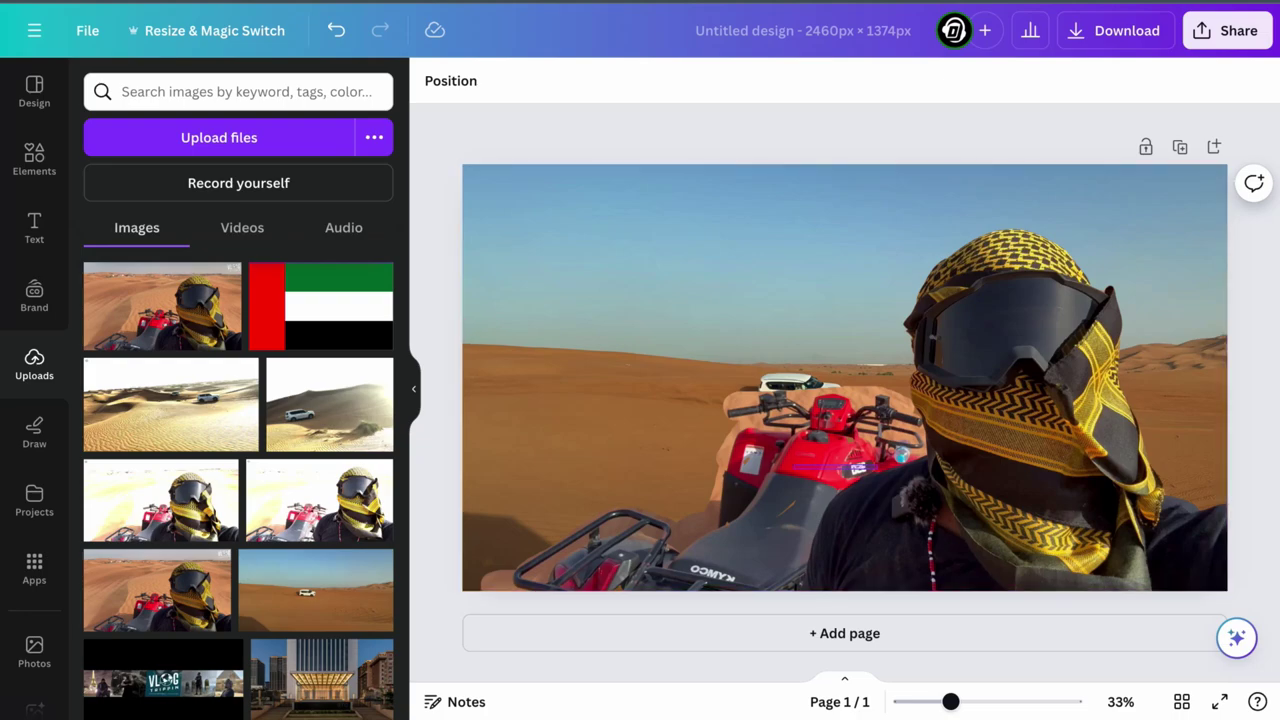
{"action": "left_click", "coordinate": [845, 378]}
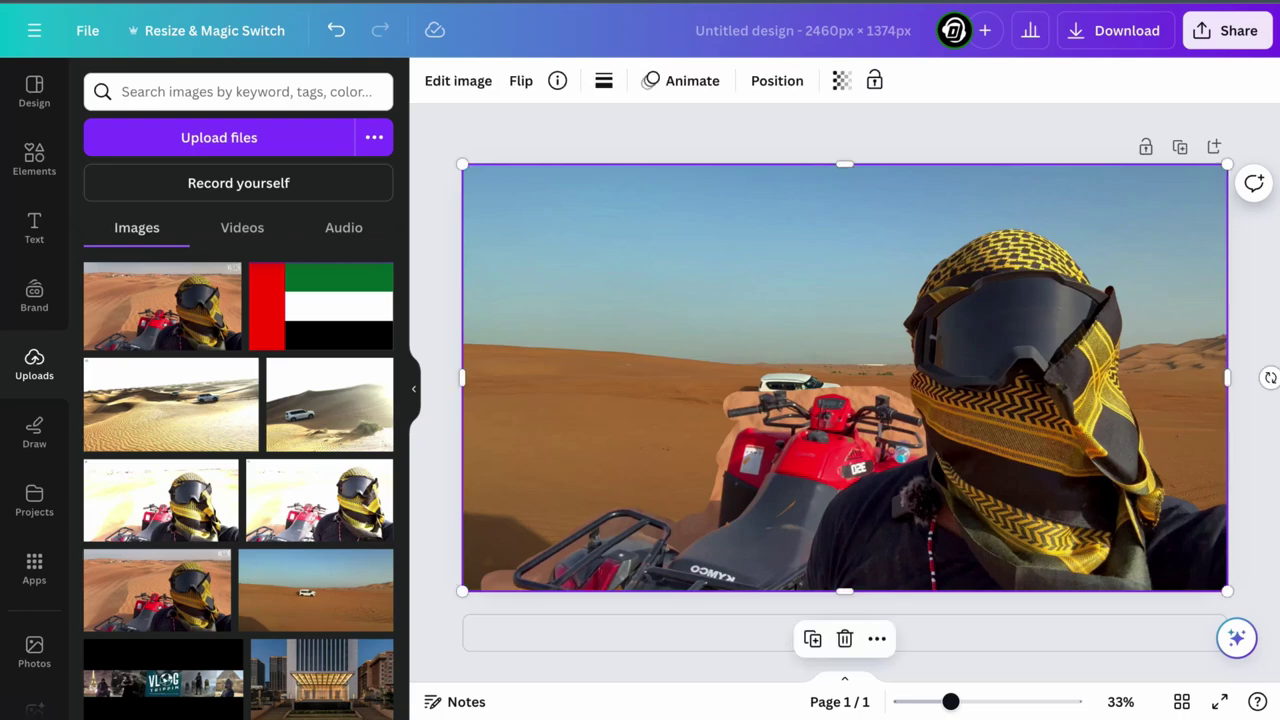
{"action": "mouse_move", "coordinate": [845, 378]}
{"action": "left_mouse_down"}
{"action": "mouse_move", "coordinate": [826, 378]}
{"action": "mouse_move", "coordinate": [808, 218]}
{"action": "mouse_move", "coordinate": [858, 343]}
{"action": "mouse_move", "coordinate": [812, 279]}
{"action": "mouse_move", "coordinate": [732, 325]}
{"action": "mouse_move", "coordinate": [966, 437]}
{"action": "mouse_move", "coordinate": [846, 377]}
{"action": "left_mouse_up"}
- Reset the Background Remover edits on the rider photo to bring back its original background
{"action": "left_click", "coordinate": [458, 80]}
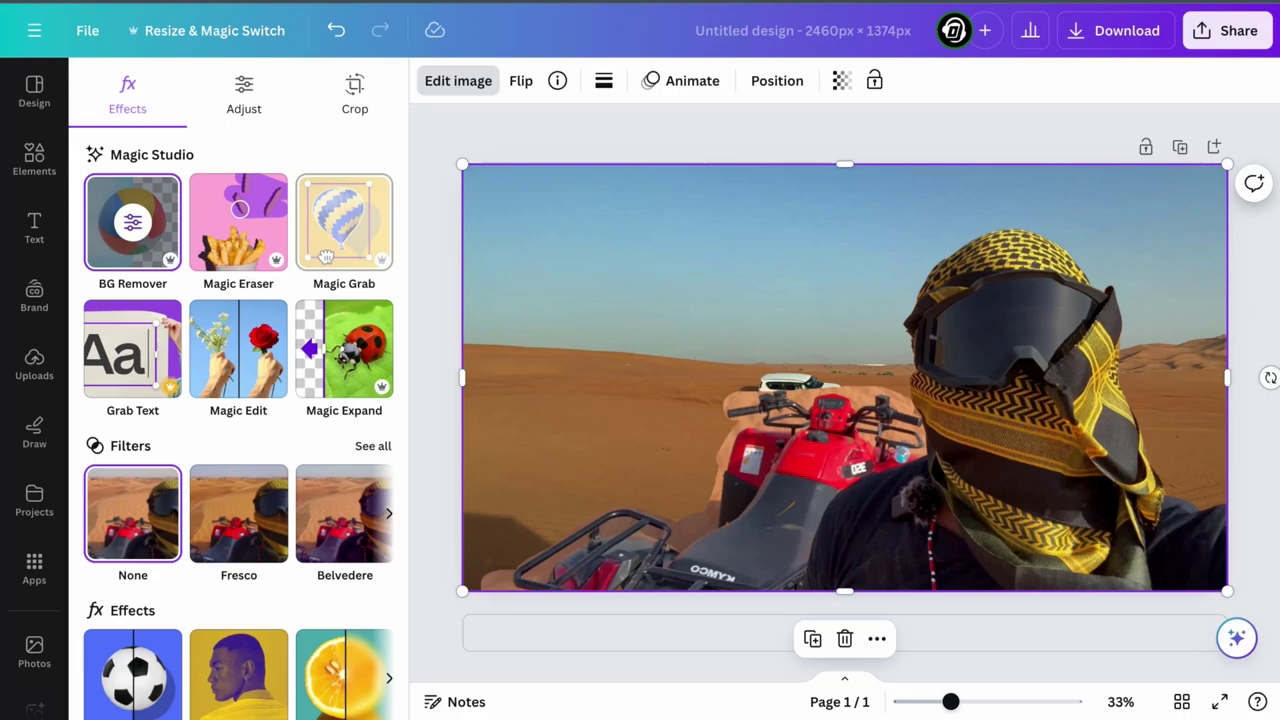
{"action": "left_click", "coordinate": [132, 221]}
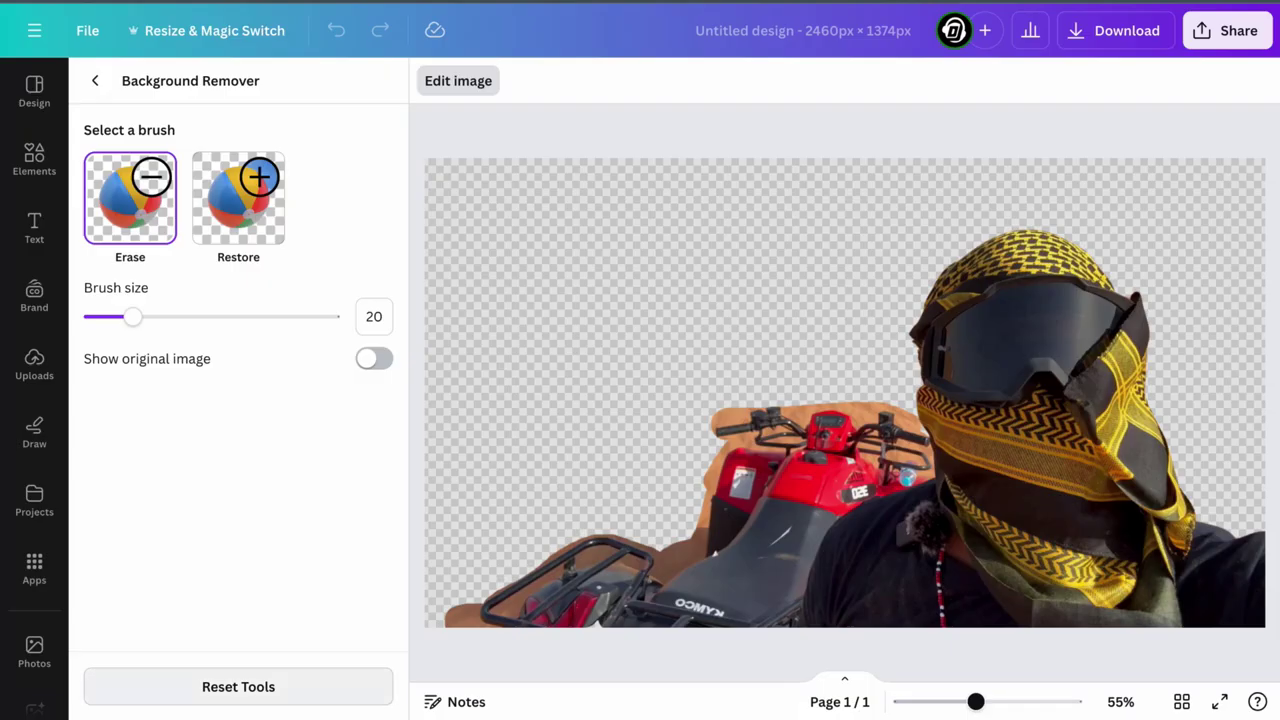
{"action": "left_click", "coordinate": [238, 686]}
{"action": "left_click", "coordinate": [778, 406]}
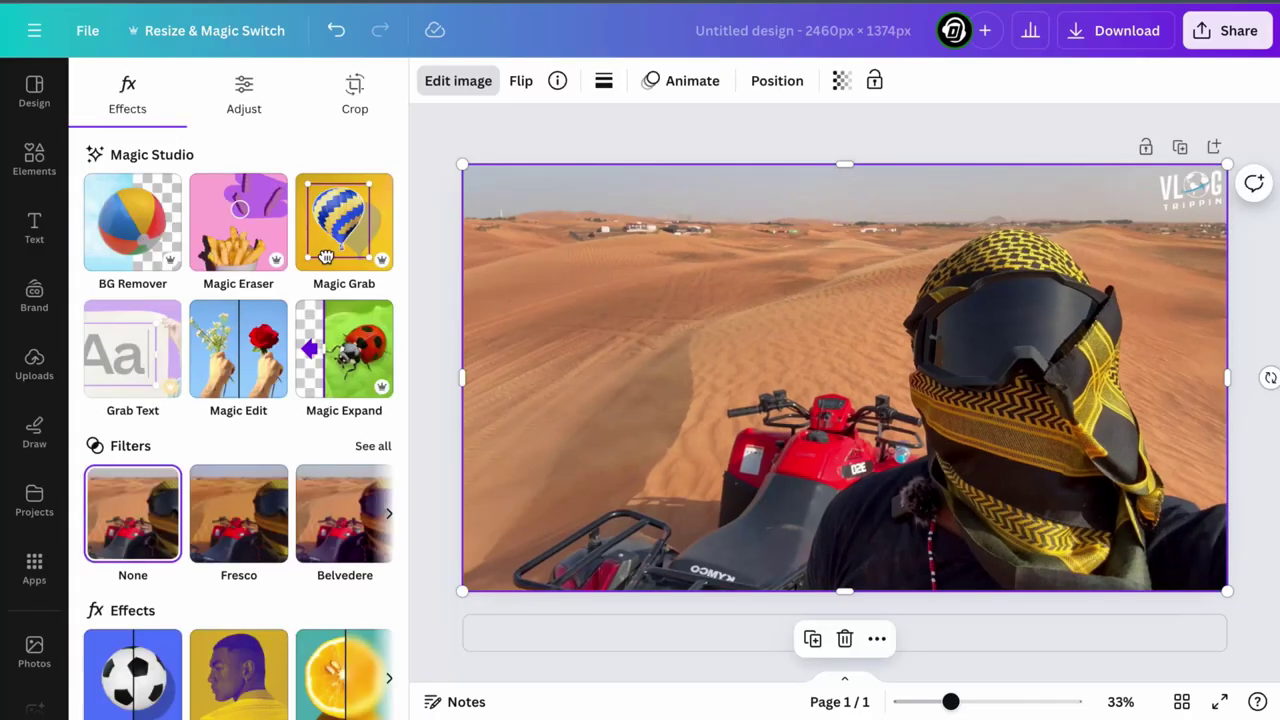
- Separate the rider and the red quad bike from their photo with Magic Grab, selecting both objects by clicking
{"action": "left_click", "coordinate": [325, 257]}
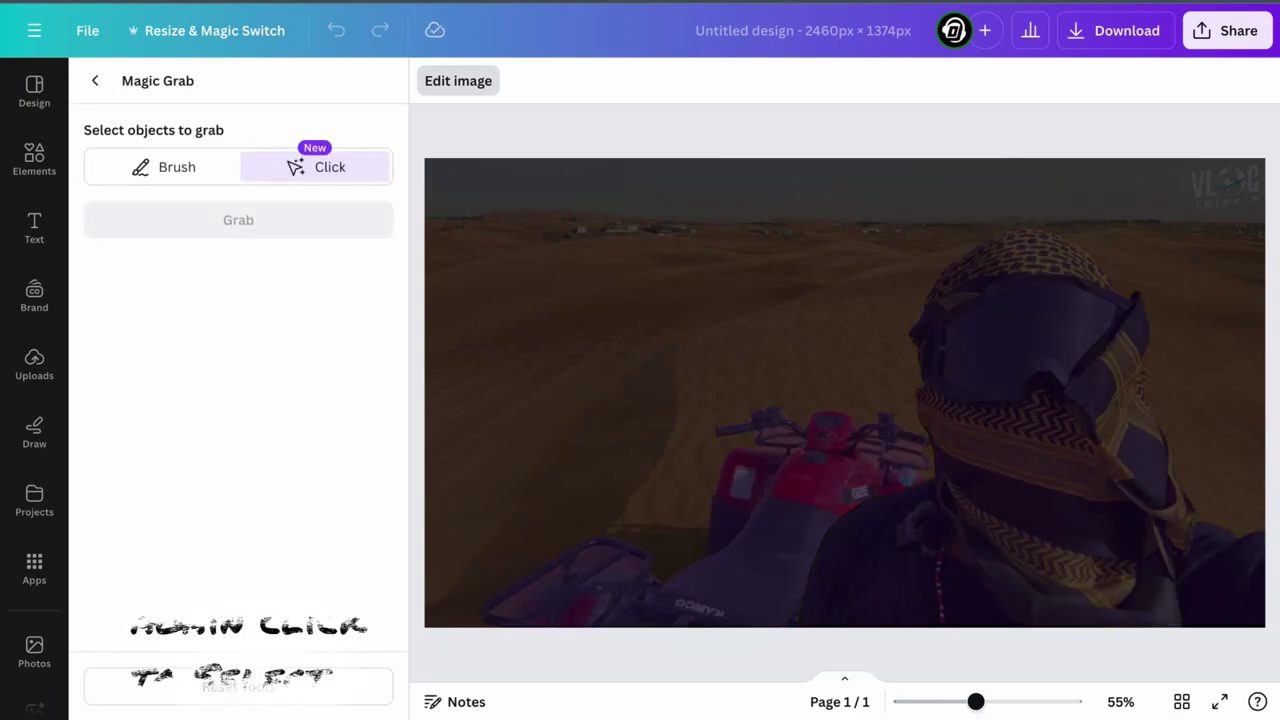
{"action": "left_click", "coordinate": [1035, 430]}
{"action": "left_click", "coordinate": [848, 400]}
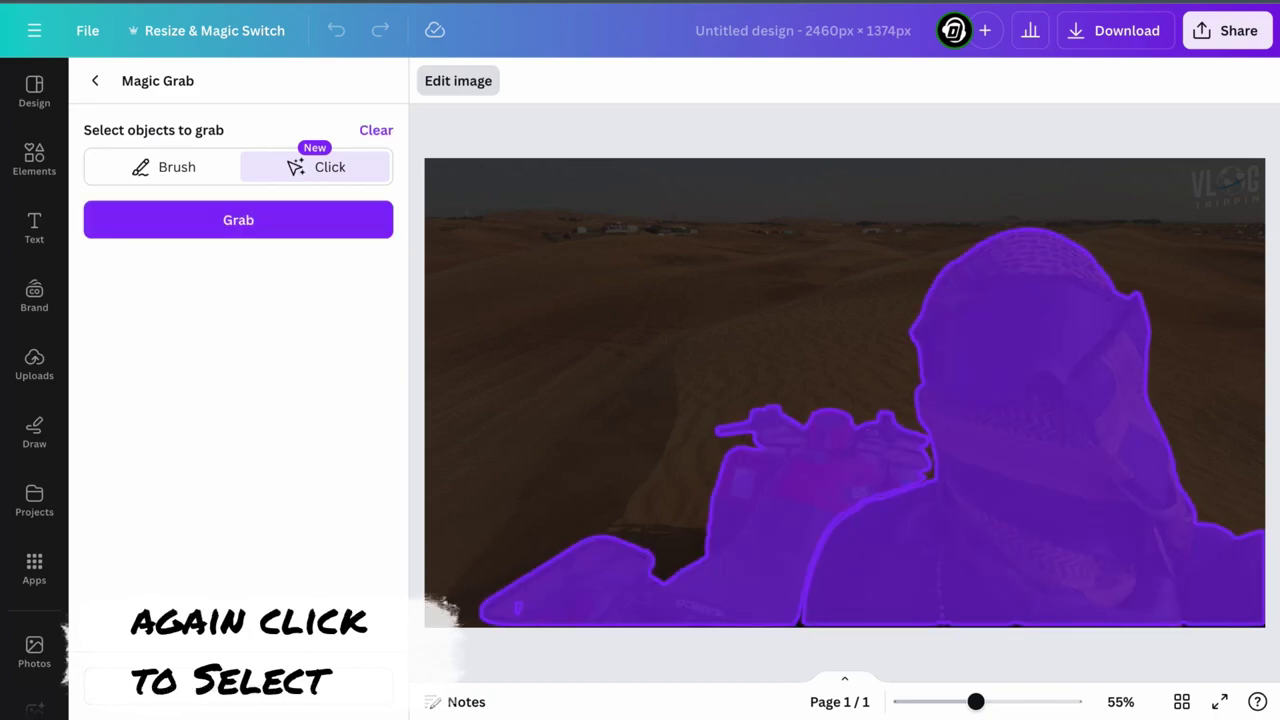
{"action": "left_click", "coordinate": [238, 219]}
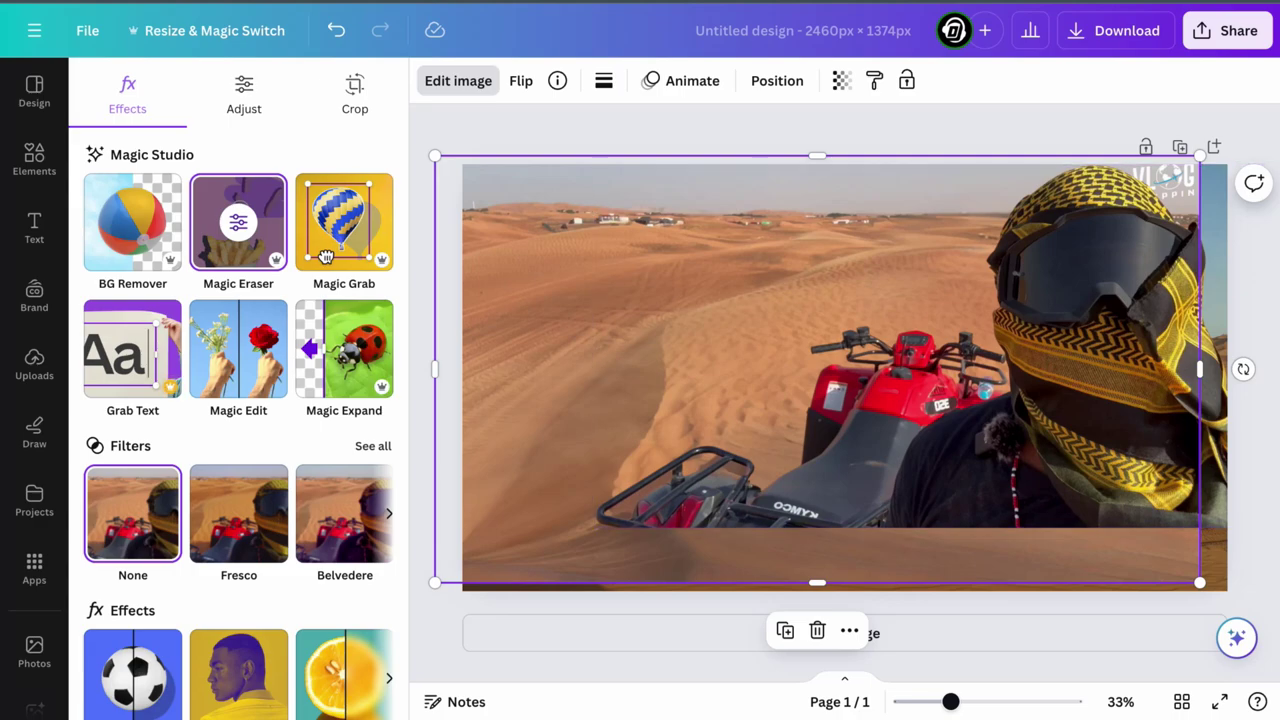
- Show the page's layers, select the grabbed rider and quad bike layer, and move it slightly upwards
{"action": "left_click", "coordinate": [777, 81]}
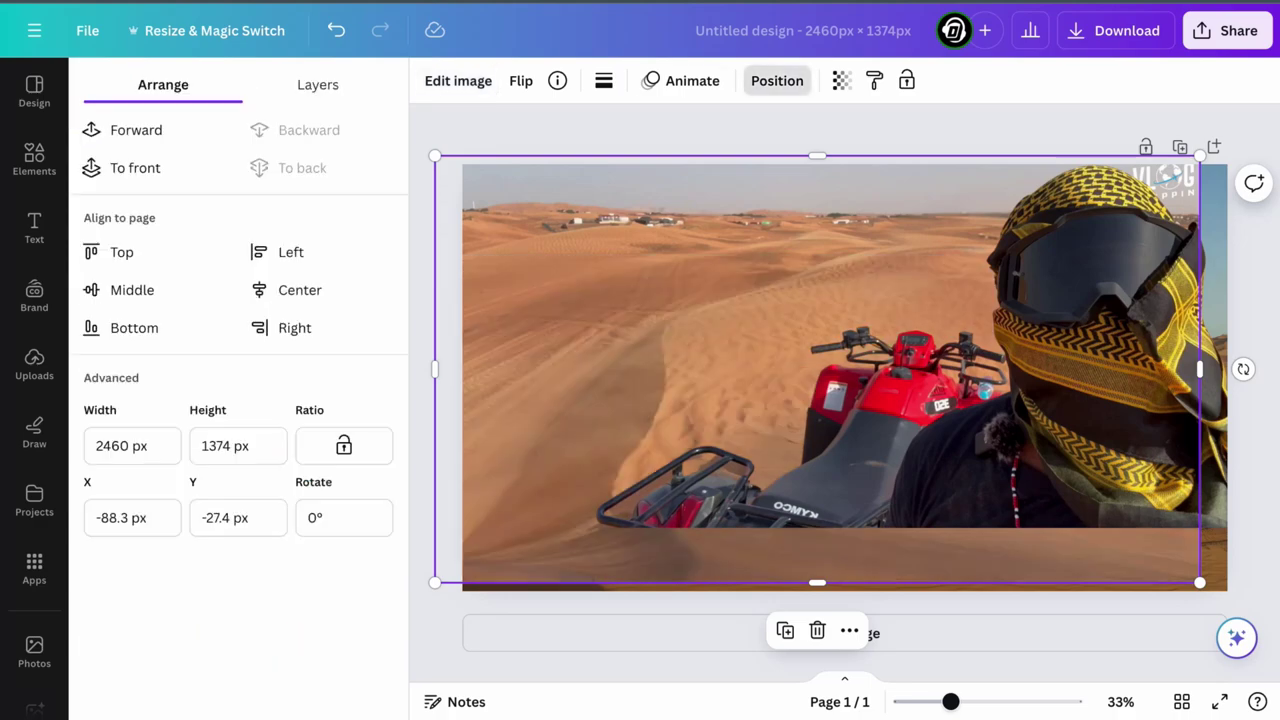
{"action": "left_click", "coordinate": [318, 84]}
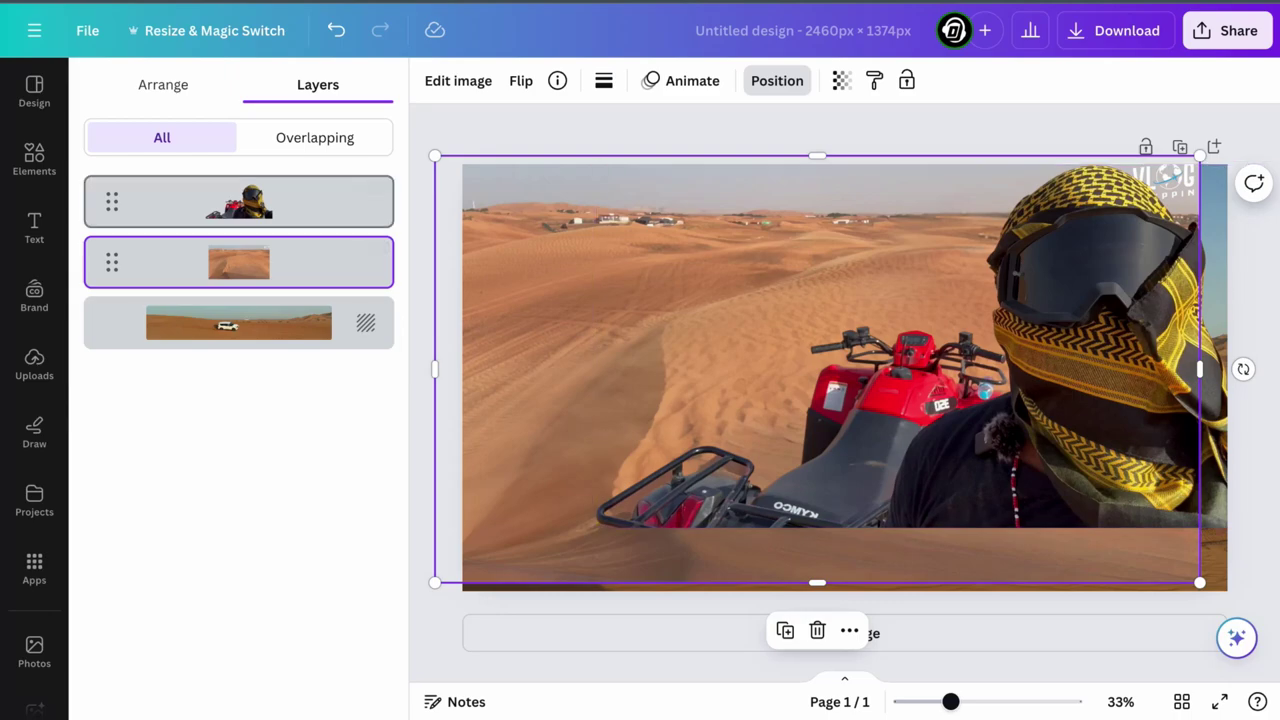
{"action": "left_click", "coordinate": [238, 202]}
{"action": "left_click_drag", "start_coordinate": [953, 346], "coordinate": [944, 315]}
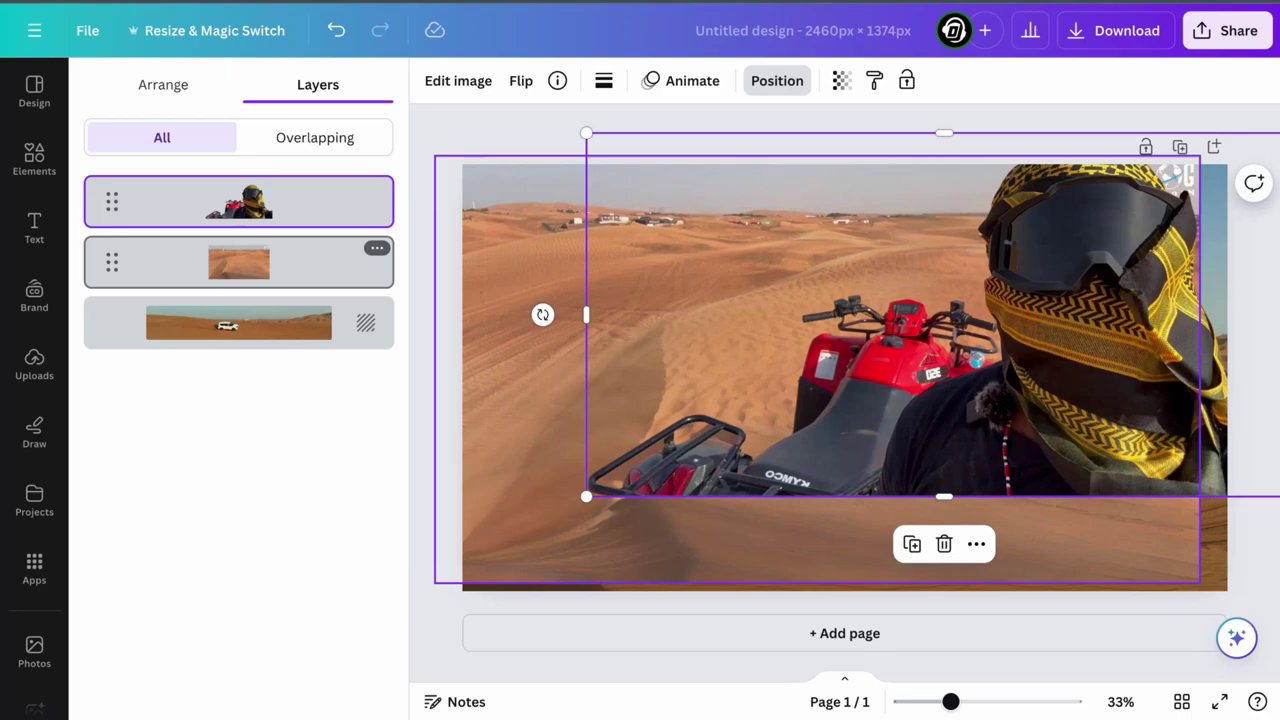
- Shift the leftover sand image towards the page's right side, uncovering part of the desert background
{"action": "left_click", "coordinate": [238, 262]}
{"action": "left_click_drag", "start_coordinate": [700, 380], "coordinate": [955, 338]}
{"action": "left_click", "coordinate": [238, 323]}
{"action": "left_click", "coordinate": [745, 310]}
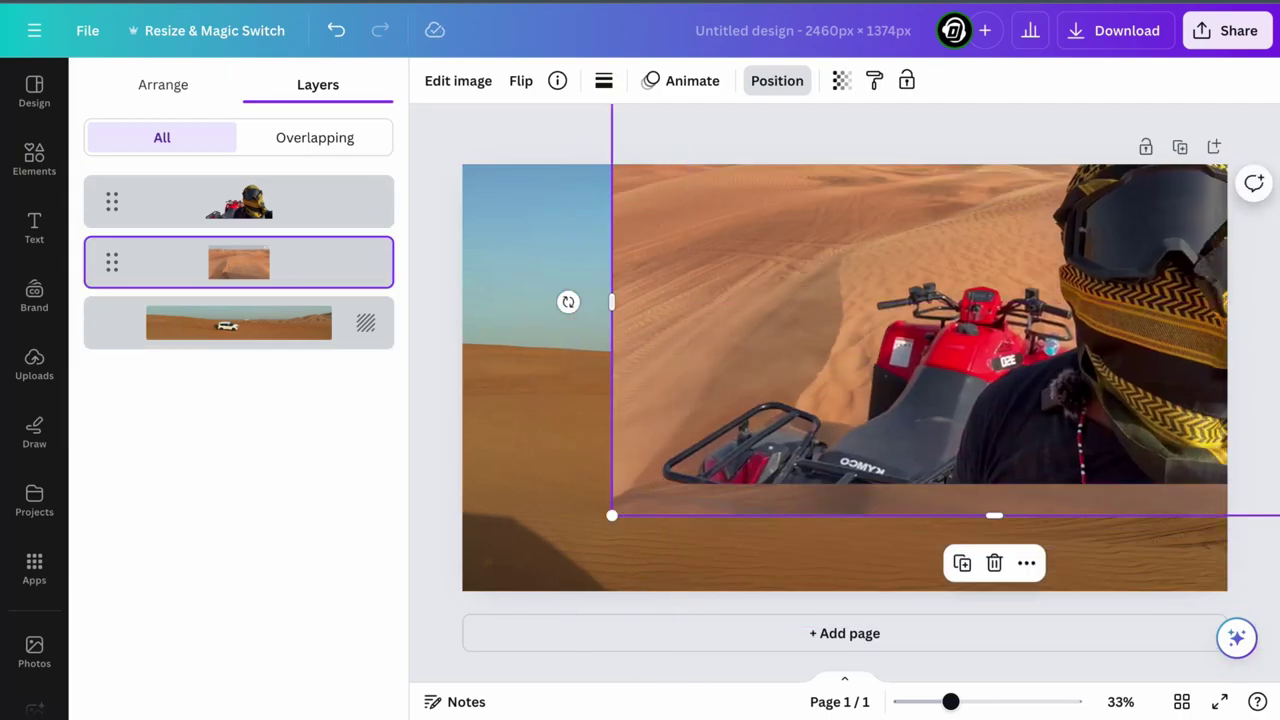
- Try placing the sand image layer above the rider cutout, and move it back beneath the cutout
{"action": "left_click_drag", "start_coordinate": [240, 262], "coordinate": [240, 201]}
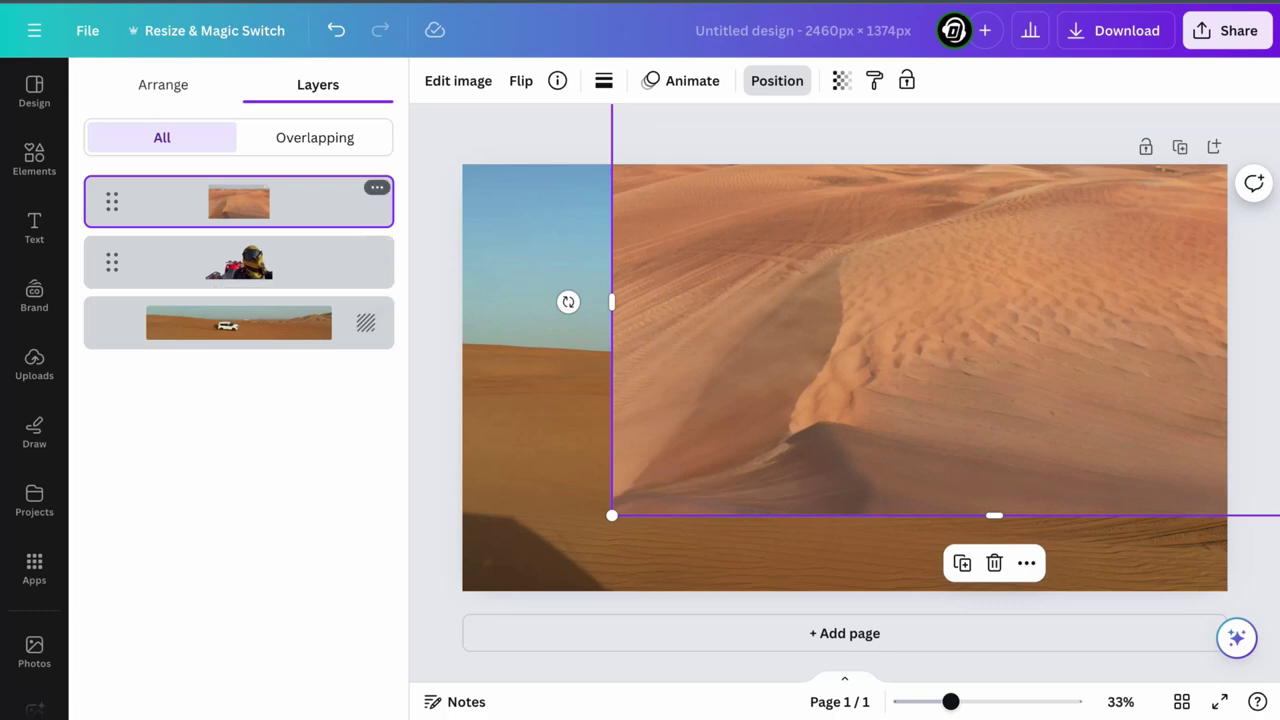
{"action": "left_click_drag", "start_coordinate": [110, 202], "coordinate": [108, 262]}
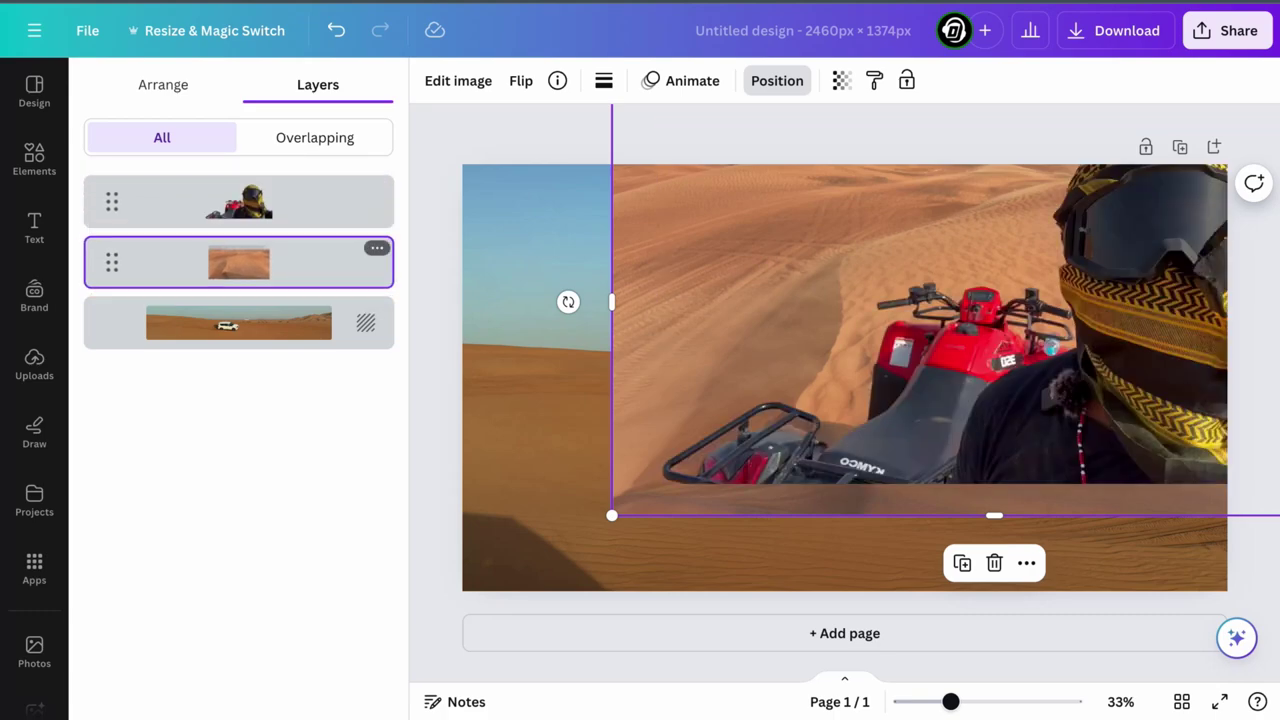
{"action": "left_click", "coordinate": [950, 390]}
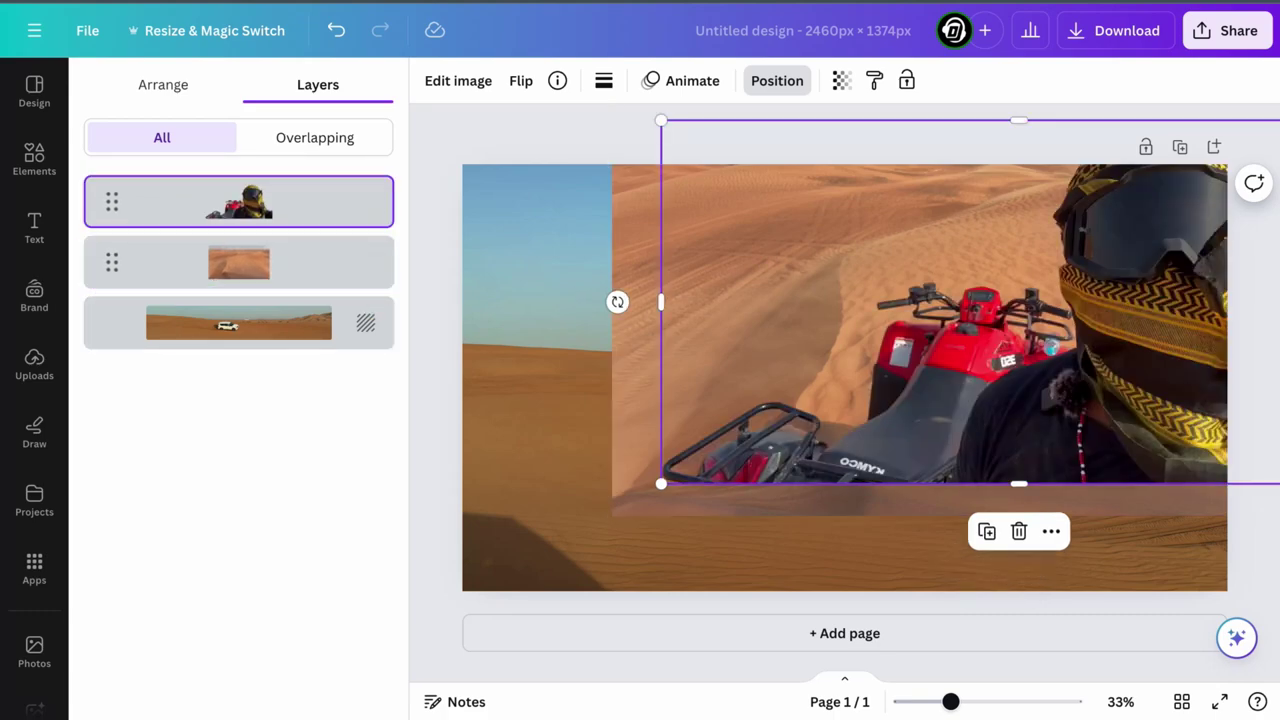
- Delete the leftover sand image layer between the rider cutout and the desert background
{"action": "left_click", "coordinate": [340, 262]}
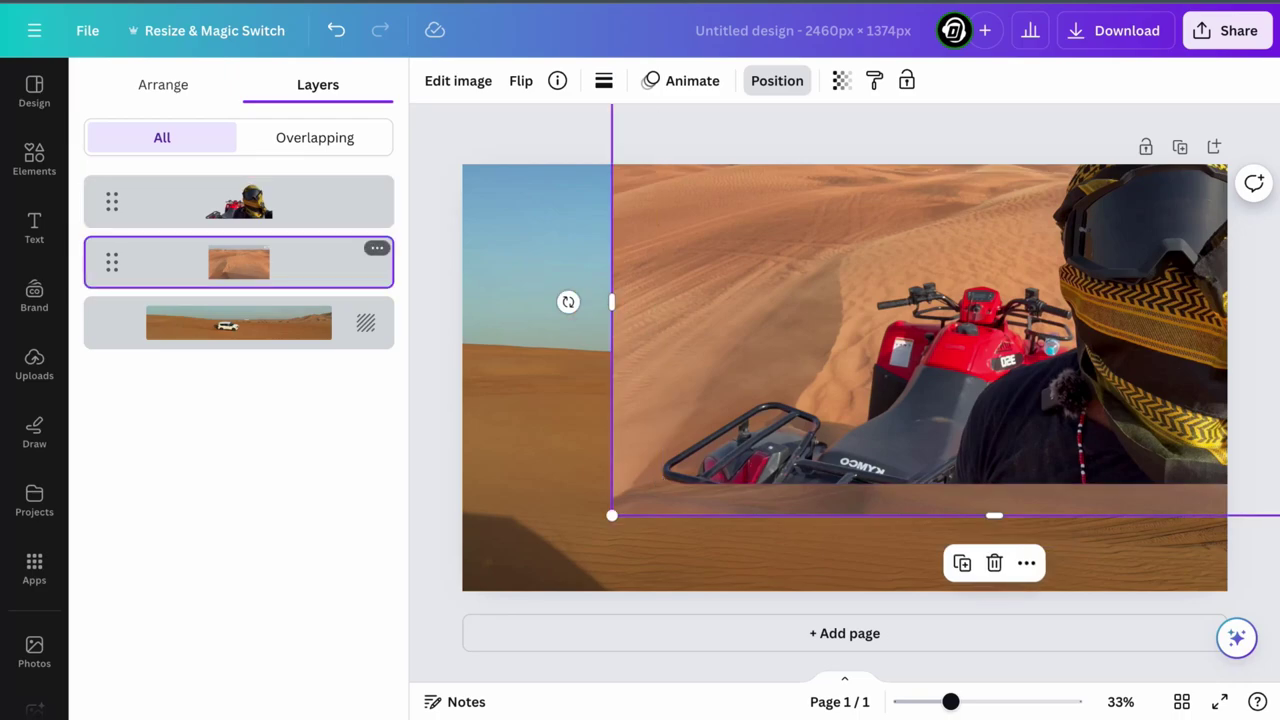
{"action": "left_click", "coordinate": [376, 248]}
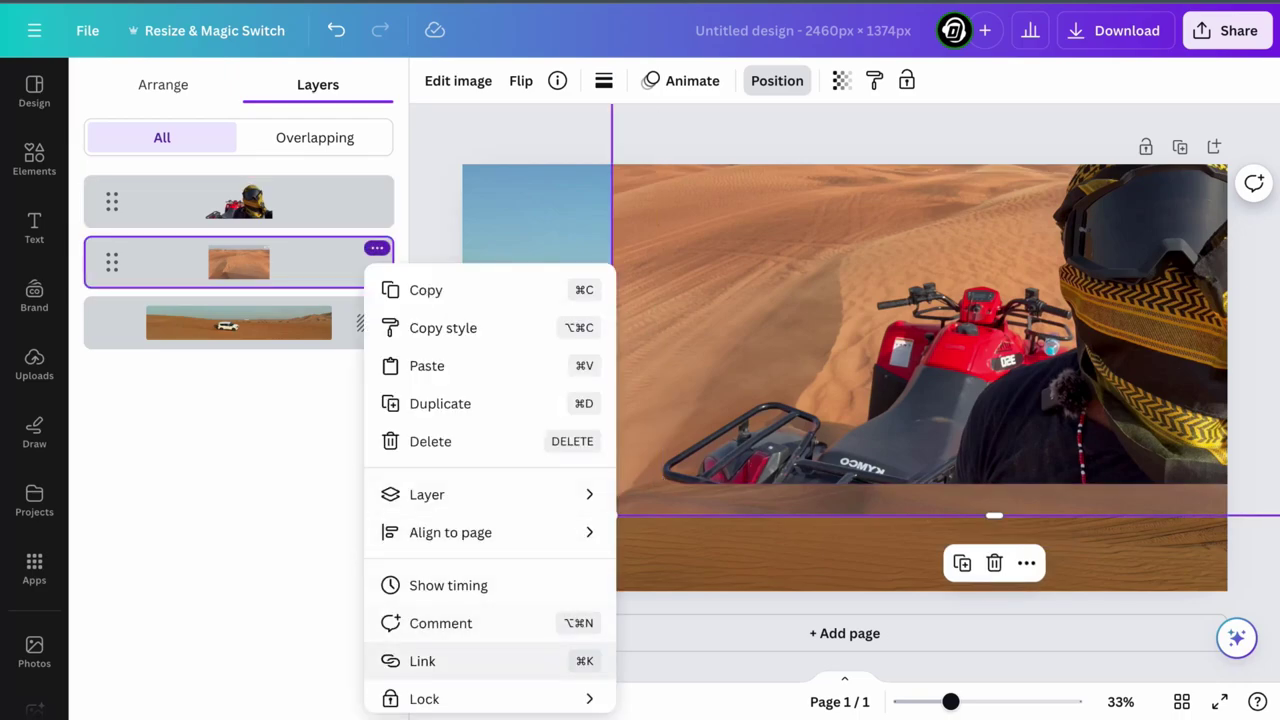
{"action": "left_click", "coordinate": [780, 430]}
{"action": "left_click", "coordinate": [640, 400]}
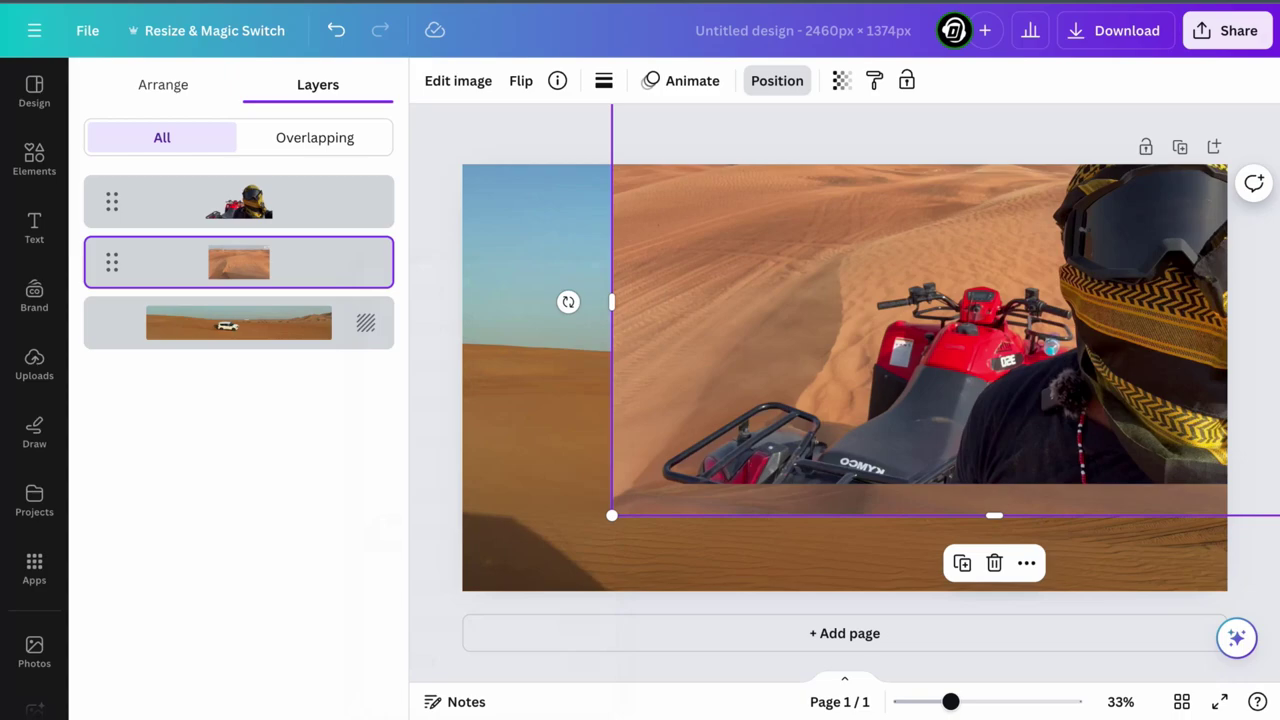
{"action": "key", "text": "Delete"}
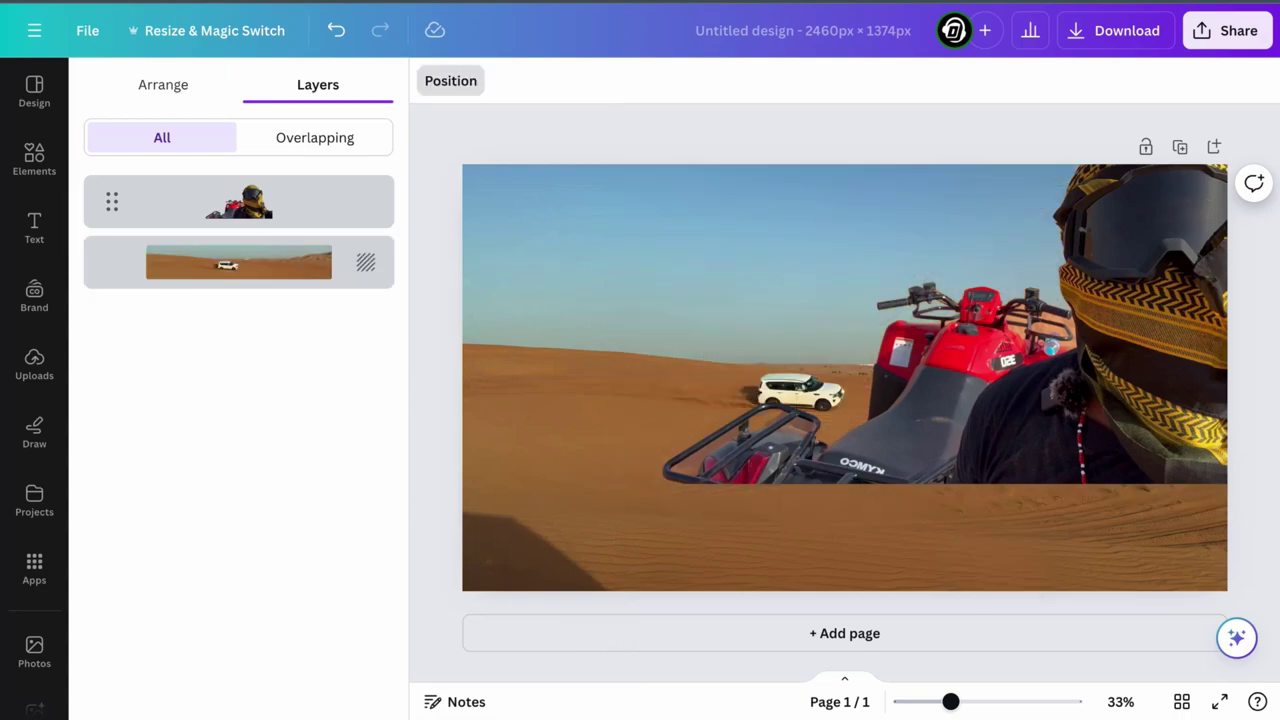
- Move the rider and quad bike cutout down so its cut-off lower edge extends past the page's lower edge
{"action": "left_click_drag", "start_coordinate": [960, 390], "coordinate": [858, 535]}
{"action": "left_click_drag", "start_coordinate": [907, 446], "coordinate": [940, 457]}
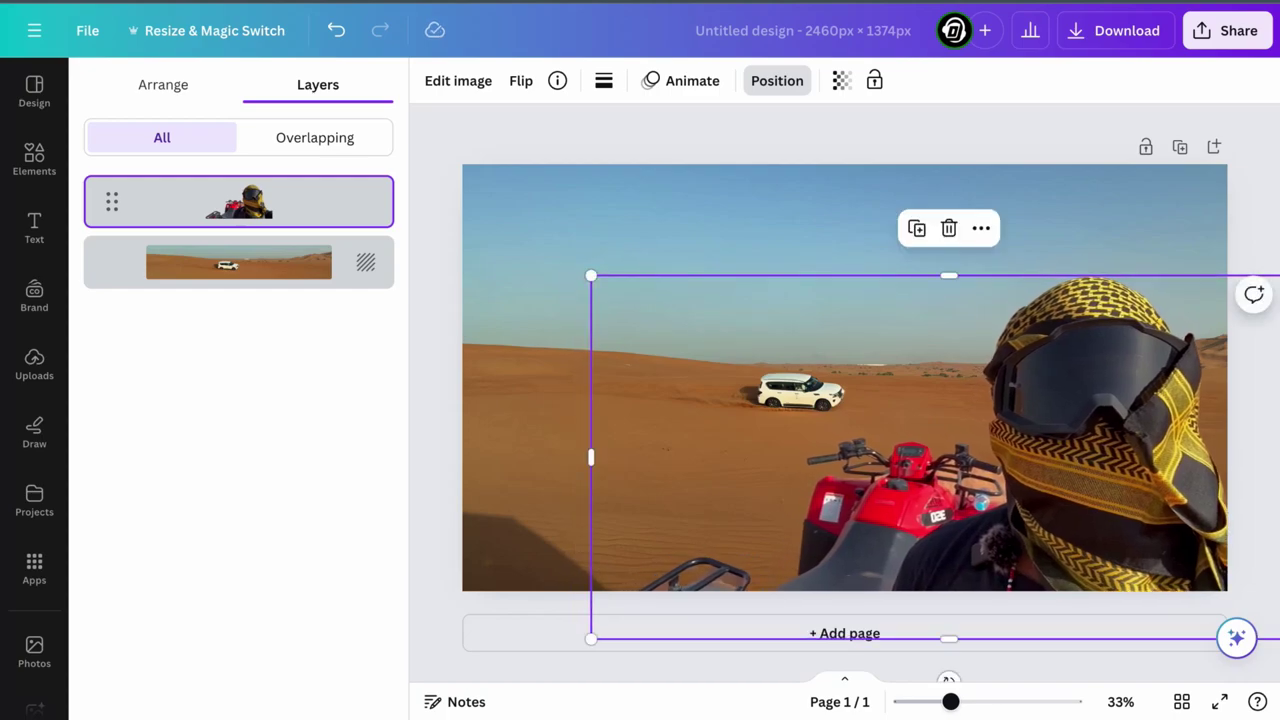
- Enlarge the desert background image inside its crop frame and shift it right until its left edge meets the page edge
{"action": "left_click", "coordinate": [660, 230]}
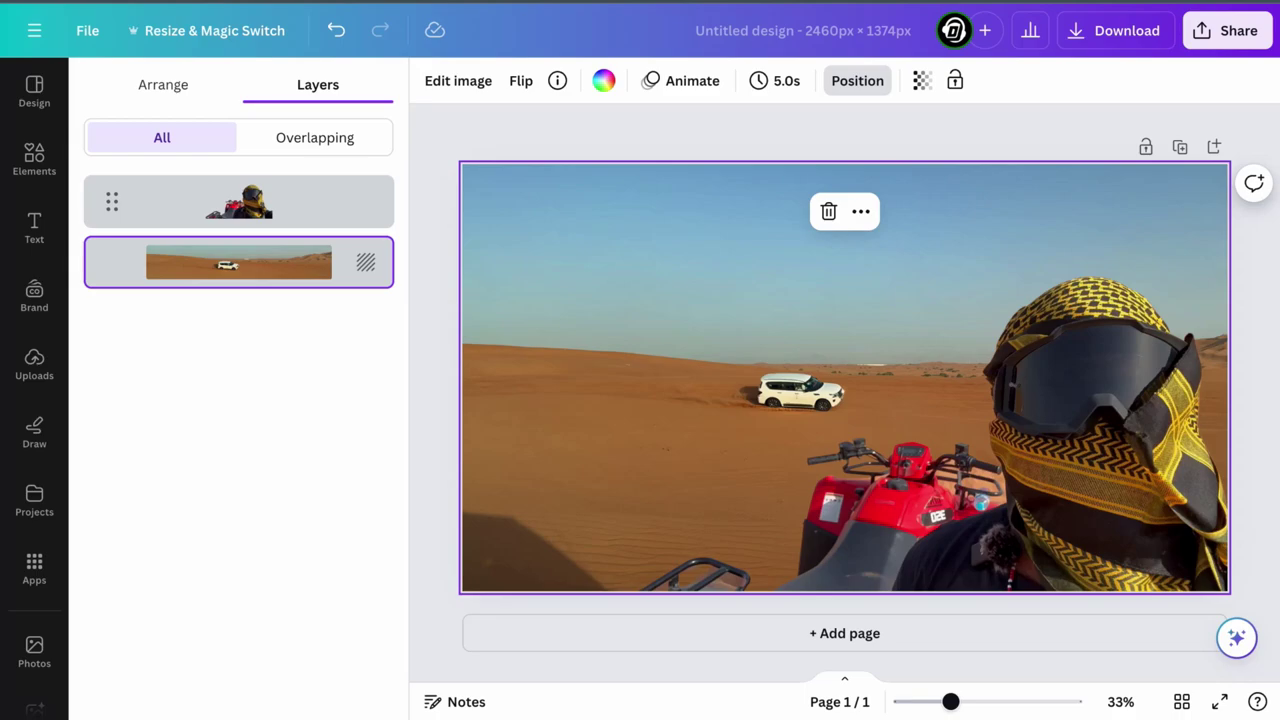
{"action": "double_click", "coordinate": [529, 303]}
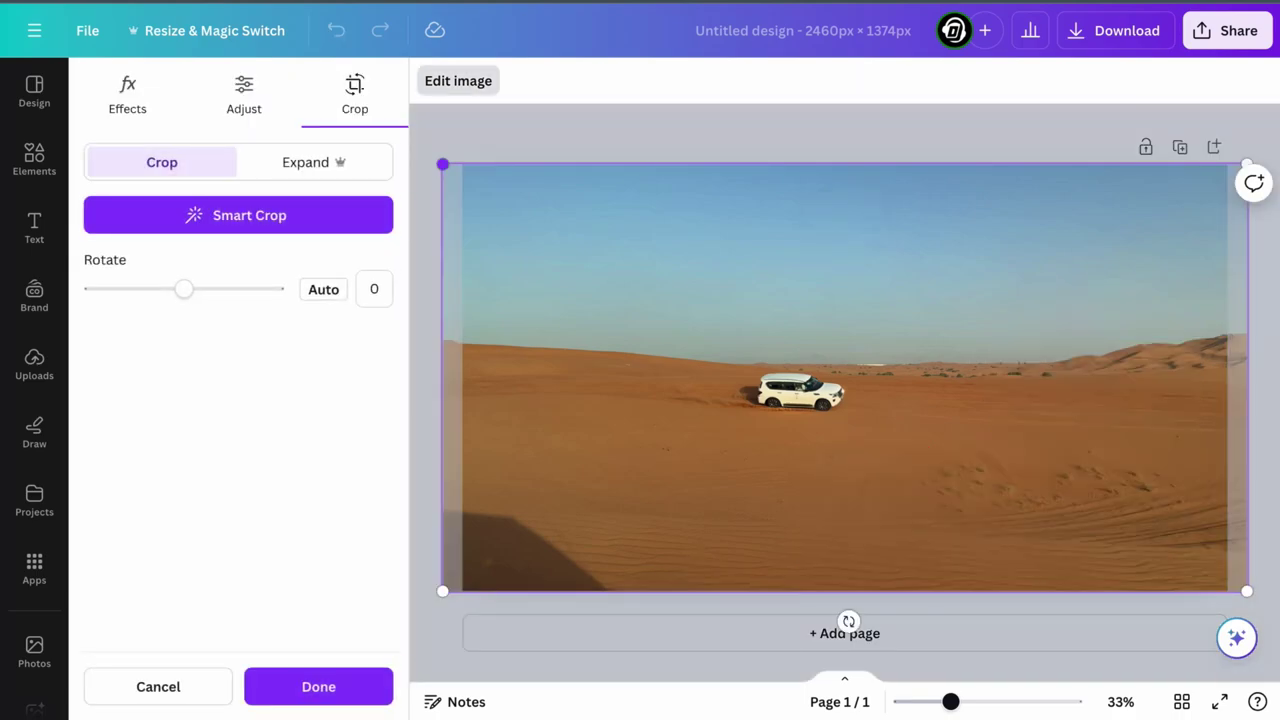
{"action": "left_click_drag", "start_coordinate": [442, 164], "coordinate": [228, 52]}
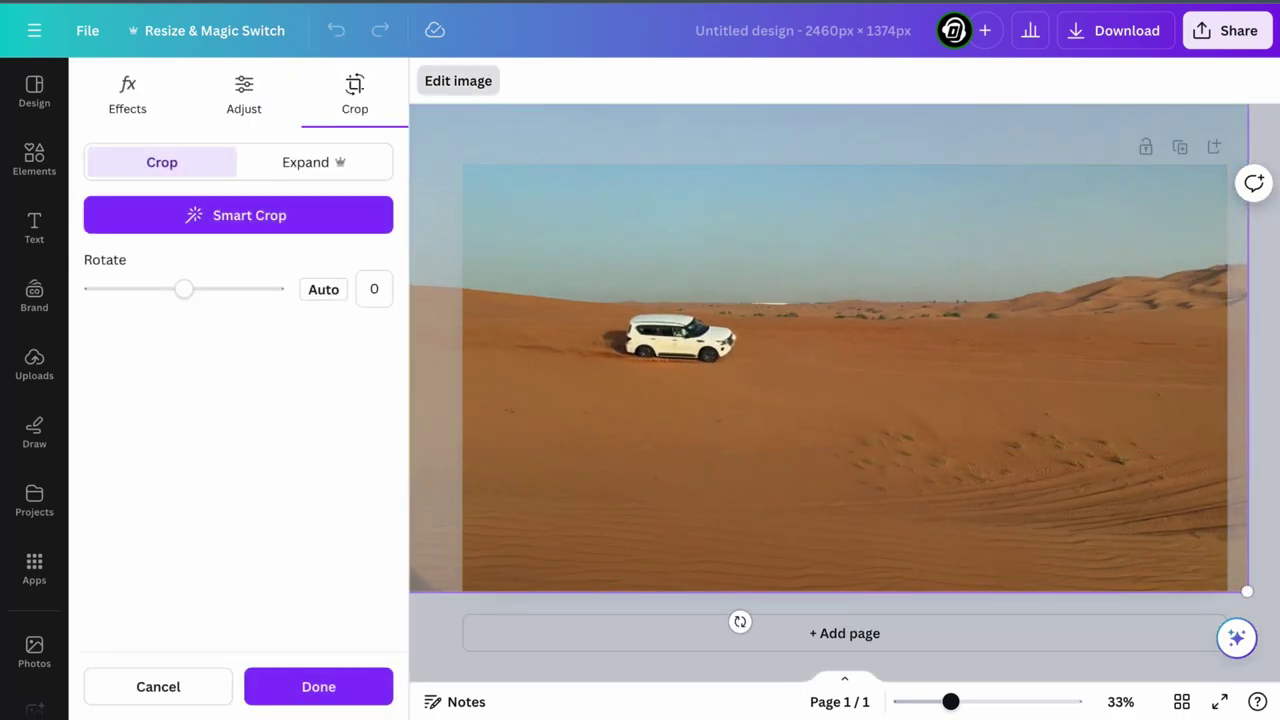
{"action": "left_click_drag", "start_coordinate": [680, 340], "coordinate": [915, 337]}
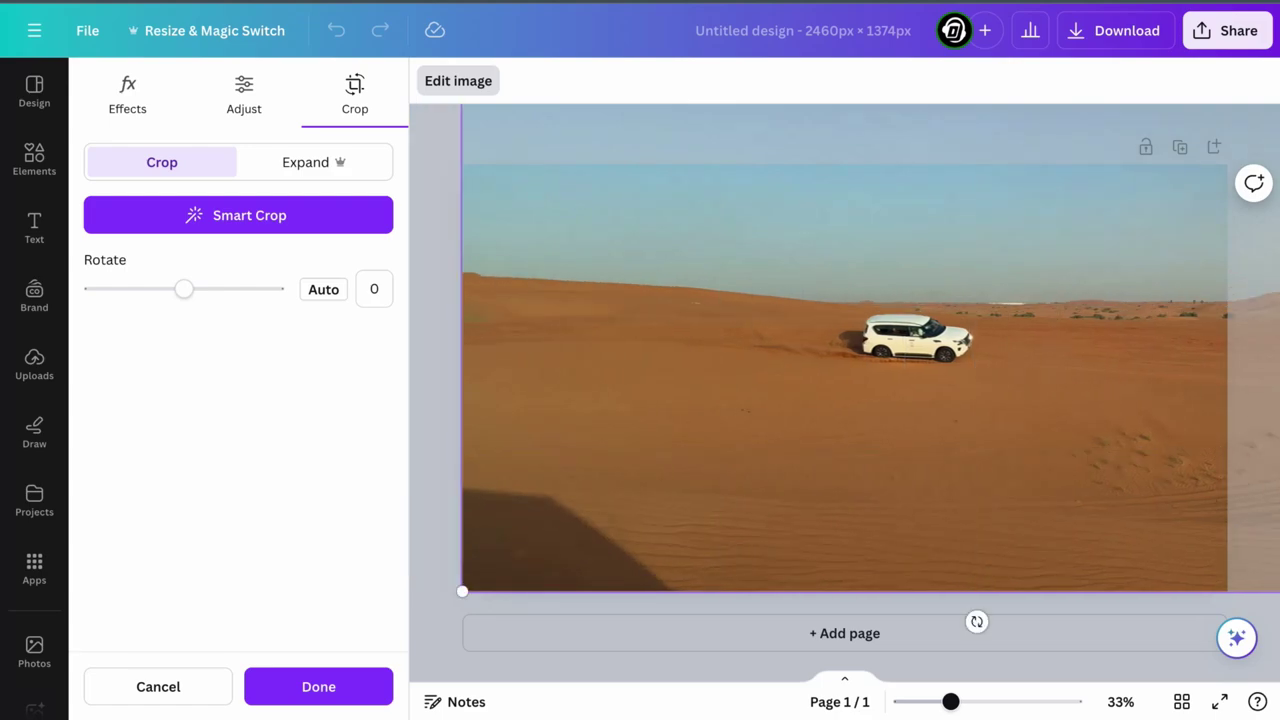
{"action": "left_click", "coordinate": [318, 687]}
- Reframe the background so the SUV sits in the page's left half, and fit the rider cutout into the lower-right corner
{"action": "left_click_drag", "start_coordinate": [1090, 420], "coordinate": [761, 410]}
{"action": "left_click_drag", "start_coordinate": [599, 444], "coordinate": [643, 404]}
{"action": "double_click", "coordinate": [740, 225]}
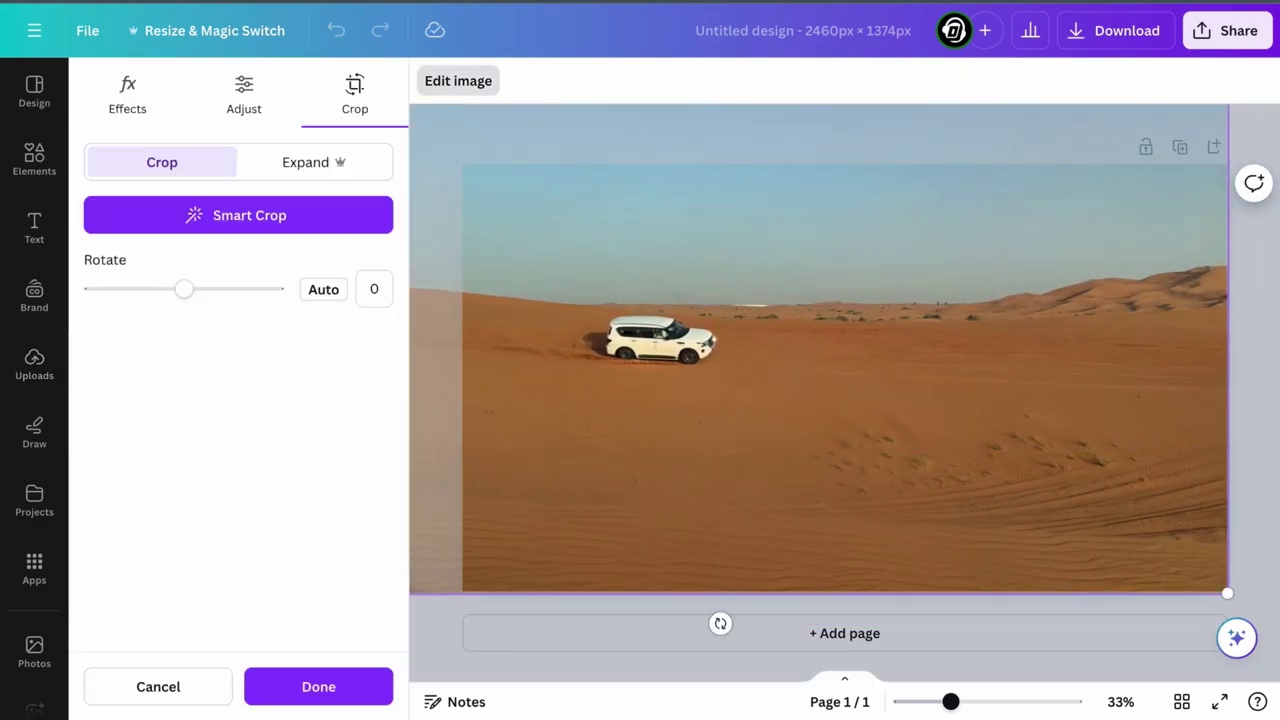
{"action": "left_click", "coordinate": [318, 686]}
{"action": "left_click_drag", "start_coordinate": [1000, 400], "coordinate": [1022, 470]}
{"action": "left_click", "coordinate": [1050, 132]}
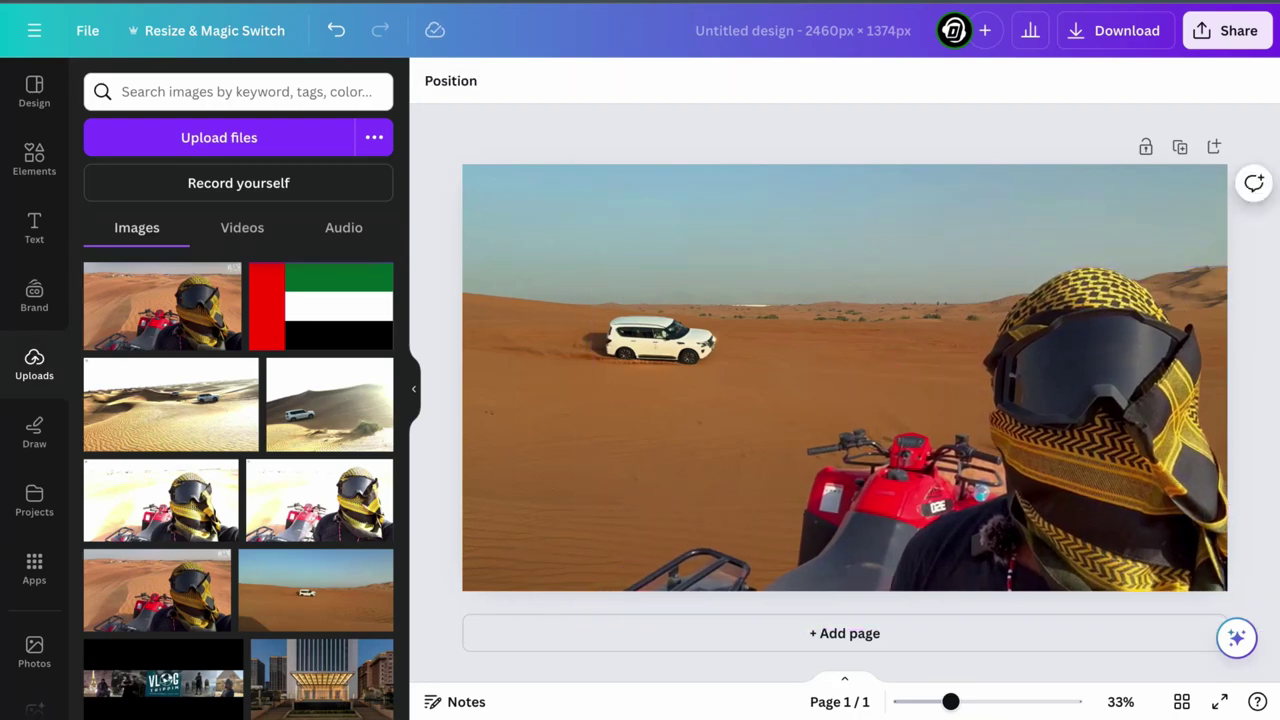
- Adjust the desert background image, setting its brightness to 35 and its contrast to 6
{"action": "left_click", "coordinate": [860, 235]}
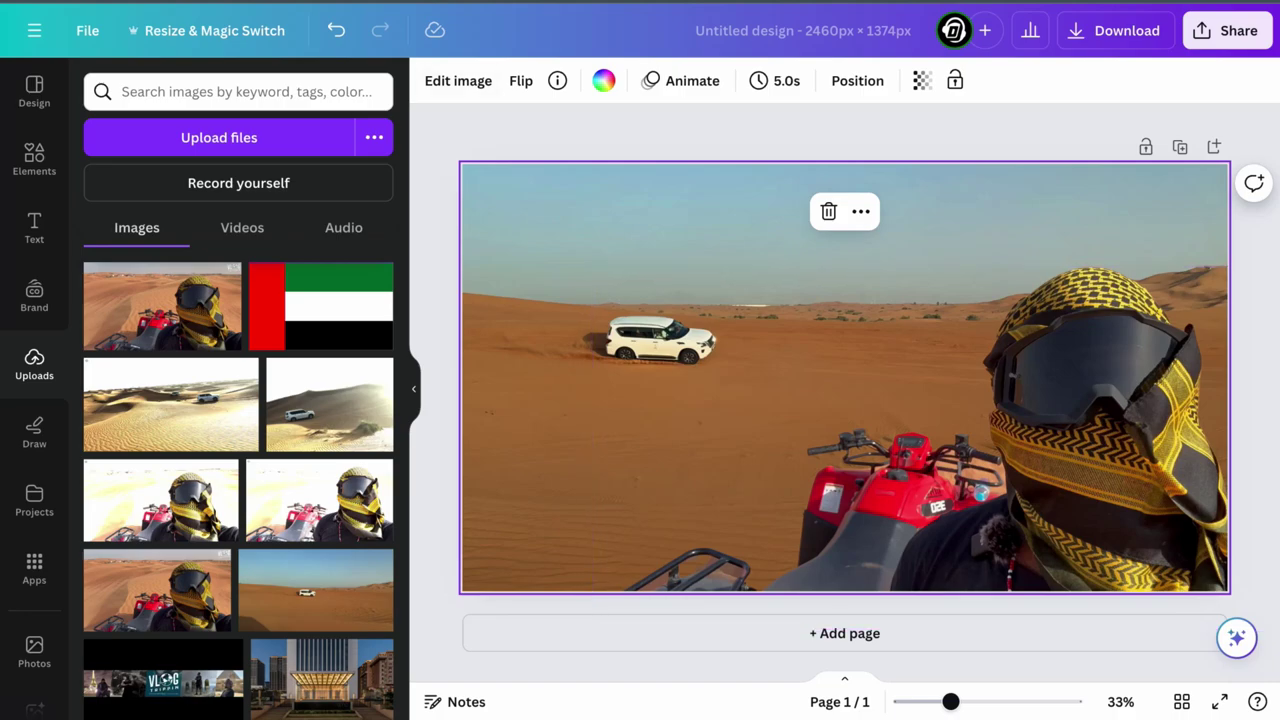
{"action": "left_click", "coordinate": [458, 80]}
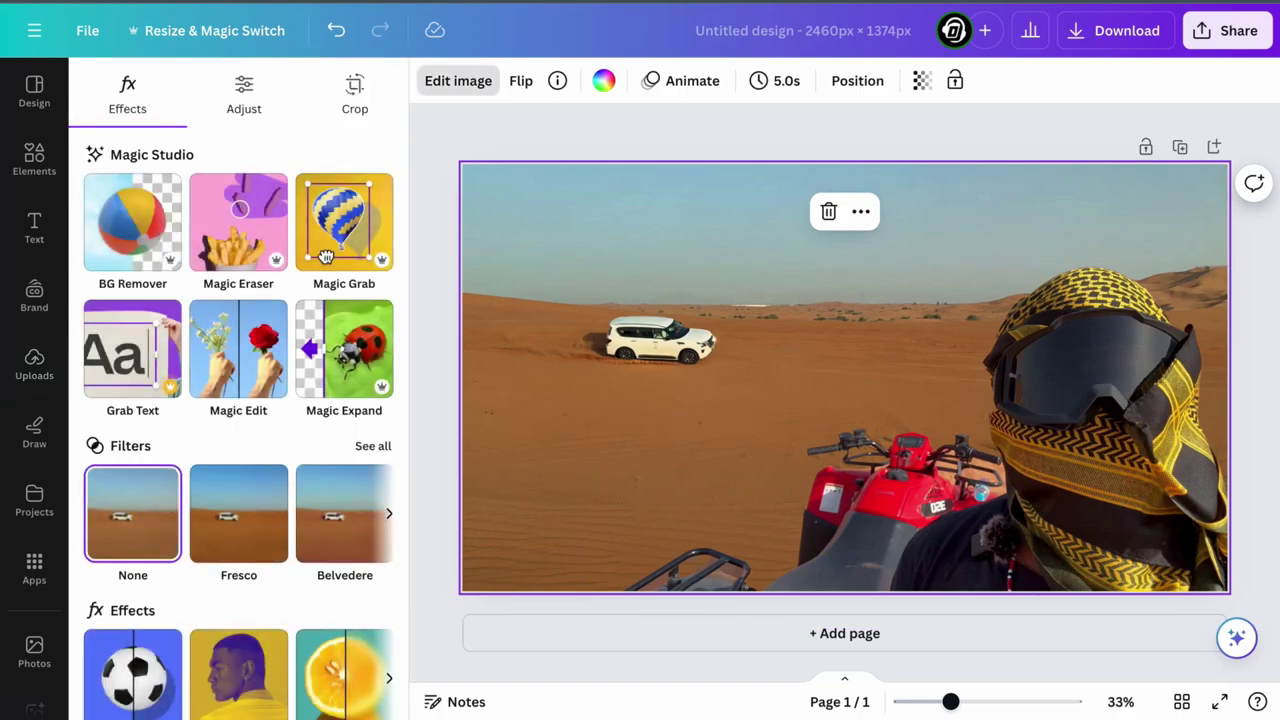
{"action": "left_click", "coordinate": [244, 92]}
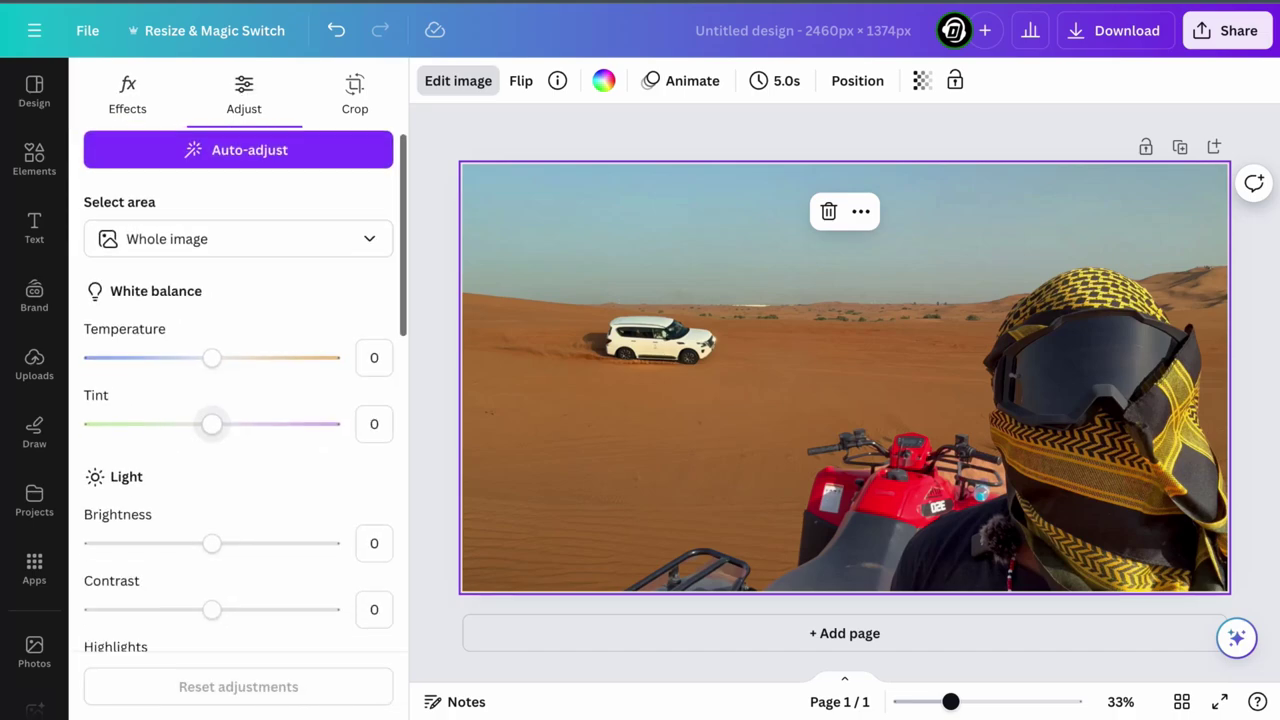
{"action": "scroll", "coordinate": [211, 424], "scroll_direction": "down", "scroll_amount": 3}
{"action": "left_click_drag", "start_coordinate": [211, 366], "coordinate": [257, 367]}
{"action": "mouse_move", "coordinate": [211, 433]}
{"action": "left_mouse_down"}
{"action": "mouse_move", "coordinate": [272, 433]}
{"action": "mouse_move", "coordinate": [219, 433]}
{"action": "left_mouse_up"}
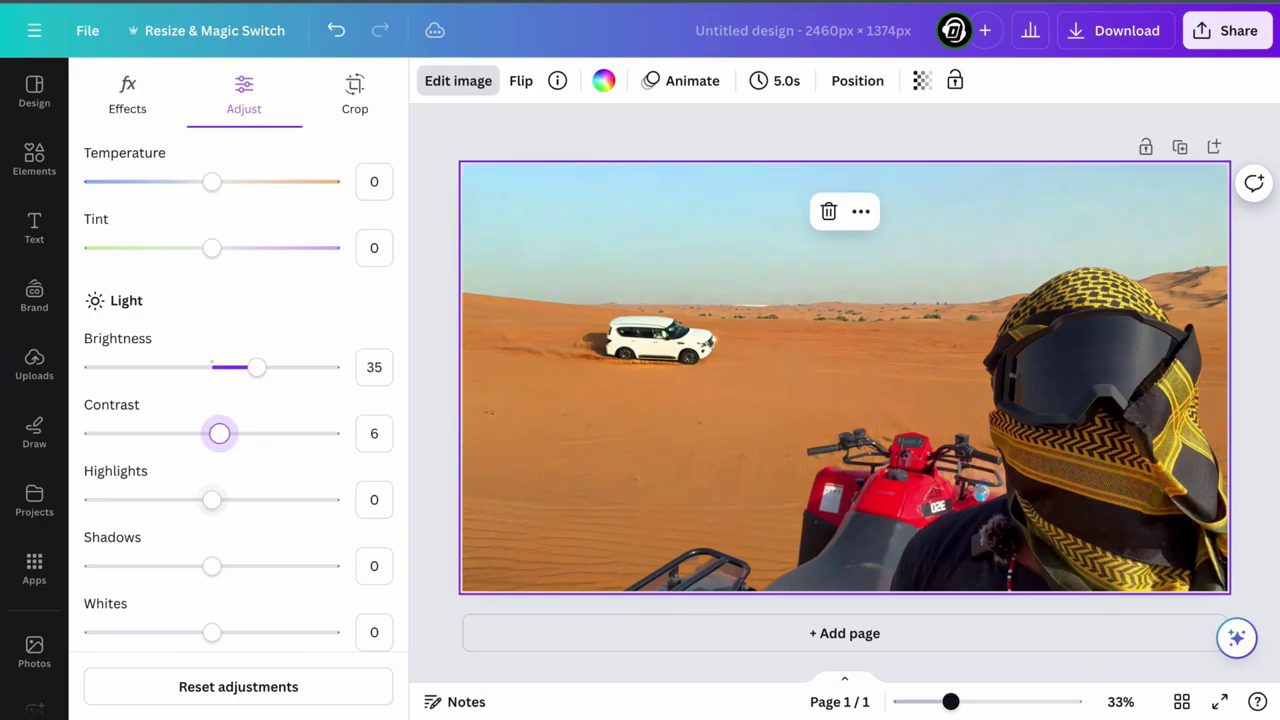
- Set the background image's highlights to 3 and its whites to 4
{"action": "left_click_drag", "start_coordinate": [211, 499], "coordinate": [211, 470]}
{"action": "scroll", "coordinate": [214, 490], "scroll_direction": "down", "scroll_amount": 2}
{"action": "scroll", "coordinate": [211, 470], "scroll_direction": "down", "scroll_amount": 2}
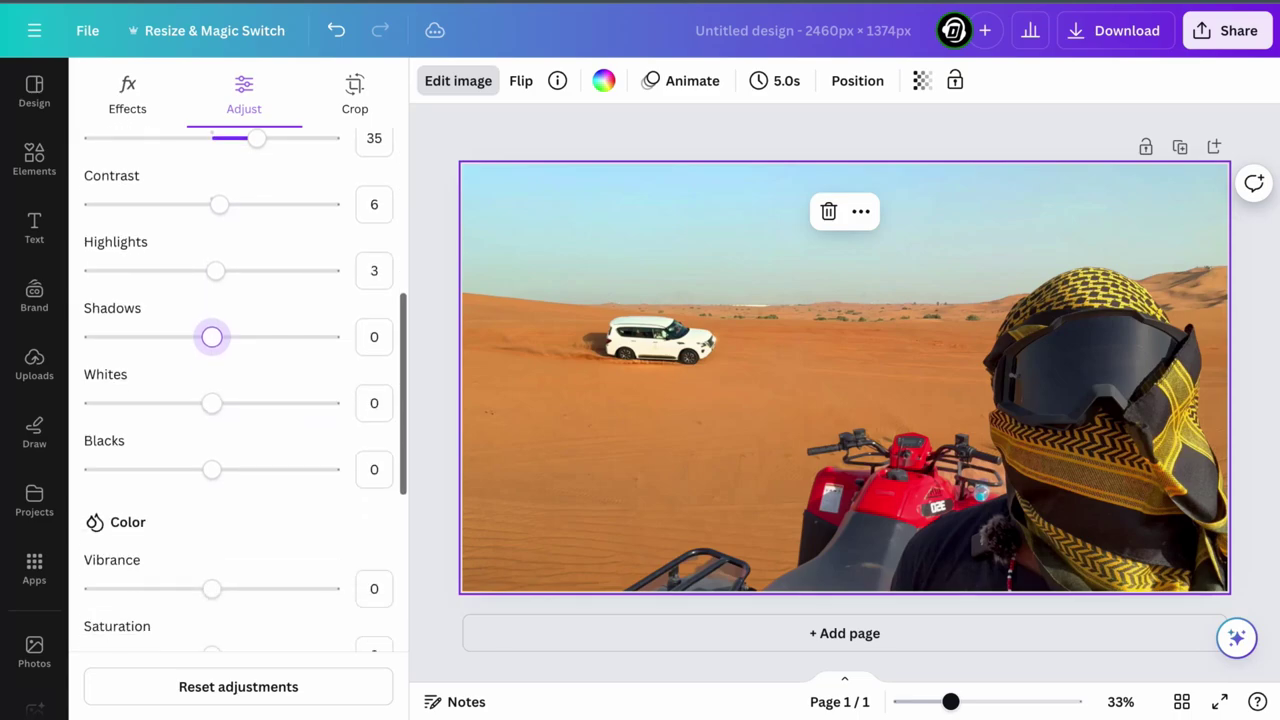
{"action": "mouse_move", "coordinate": [211, 403]}
{"action": "left_mouse_down"}
{"action": "mouse_move", "coordinate": [260, 403]}
{"action": "mouse_move", "coordinate": [217, 403]}
{"action": "left_mouse_up"}
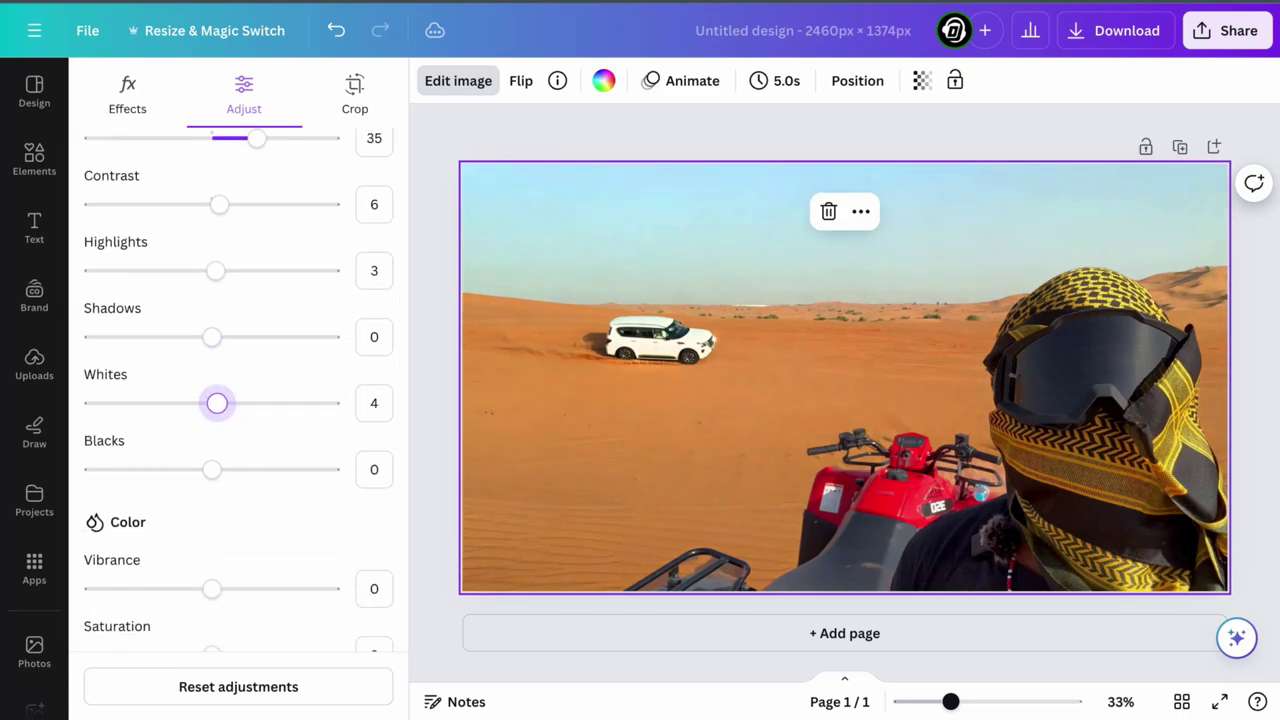
- Try the background's highlights at 32, and reset both highlights and contrast to 0
{"action": "scroll", "coordinate": [217, 403], "scroll_direction": "up", "scroll_amount": 2}
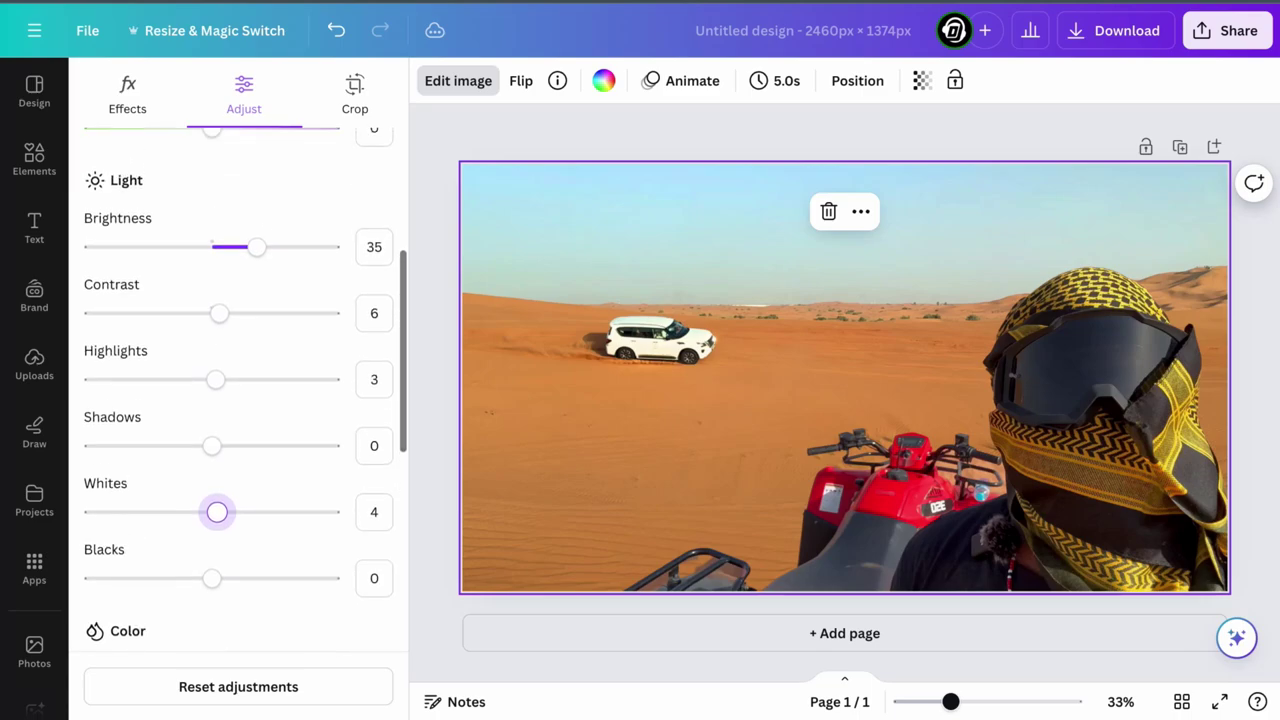
{"action": "scroll", "coordinate": [217, 403], "scroll_direction": "up", "scroll_amount": 1}
{"action": "scroll", "coordinate": [217, 403], "scroll_direction": "down", "scroll_amount": 1}
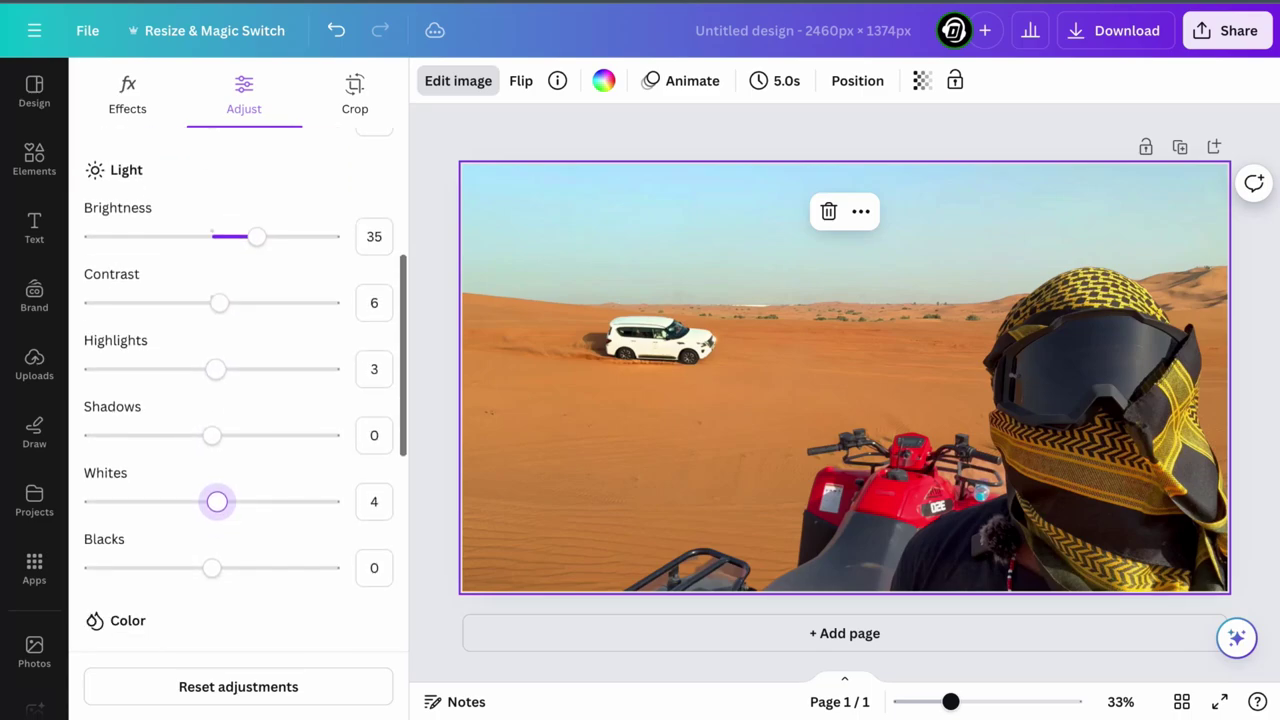
{"action": "left_click_drag", "start_coordinate": [215, 369], "coordinate": [252, 369]}
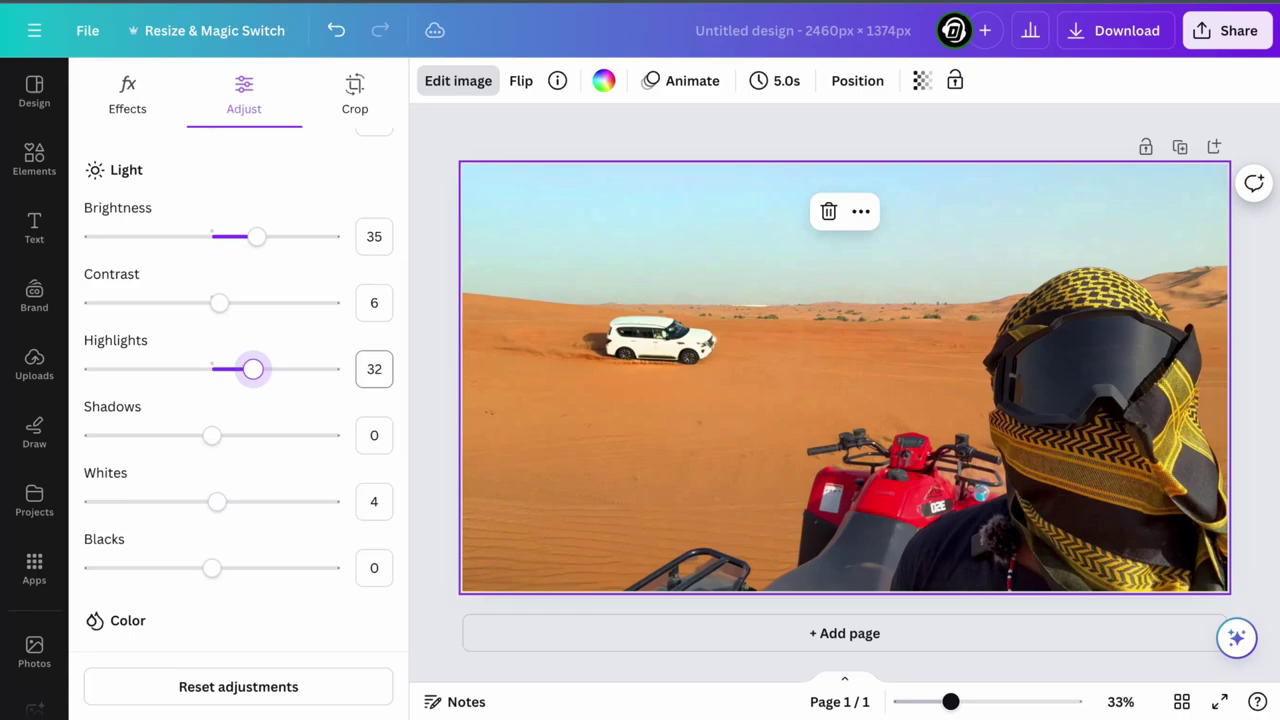
{"action": "left_click", "coordinate": [374, 369]}
{"action": "type", "text": "0"}
{"action": "key", "text": "Return"}
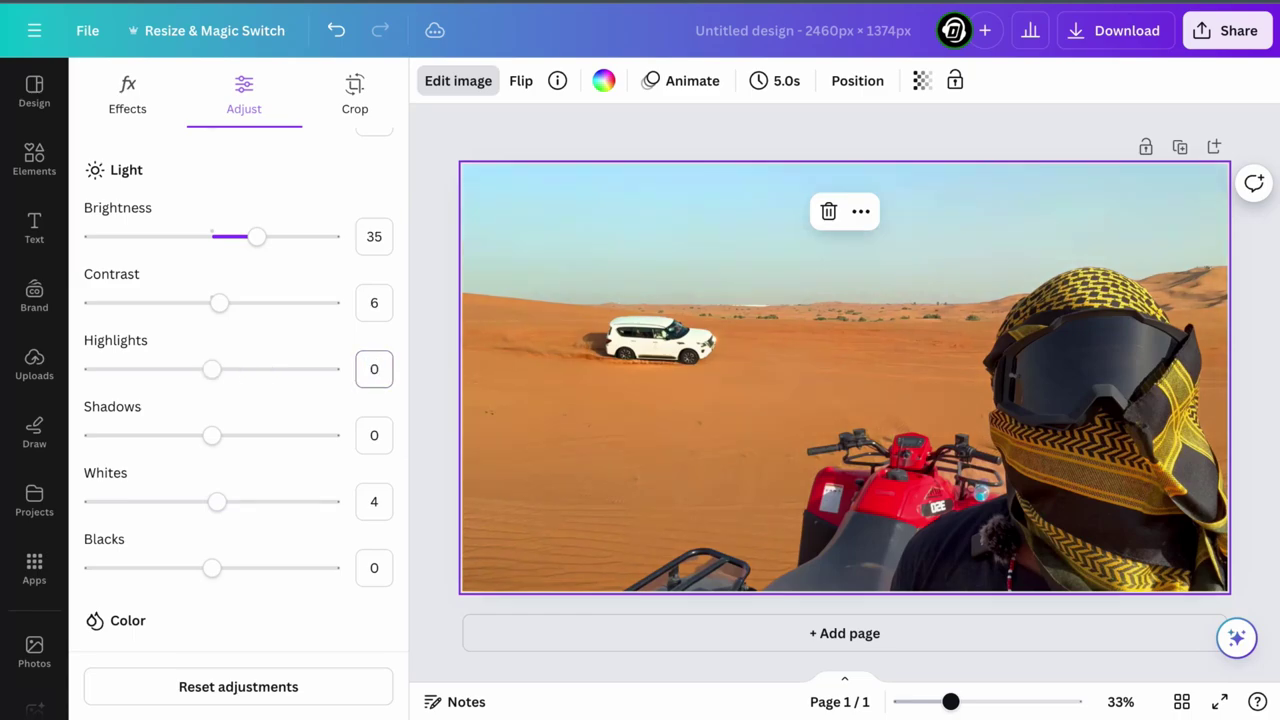
{"action": "left_click", "coordinate": [374, 303]}
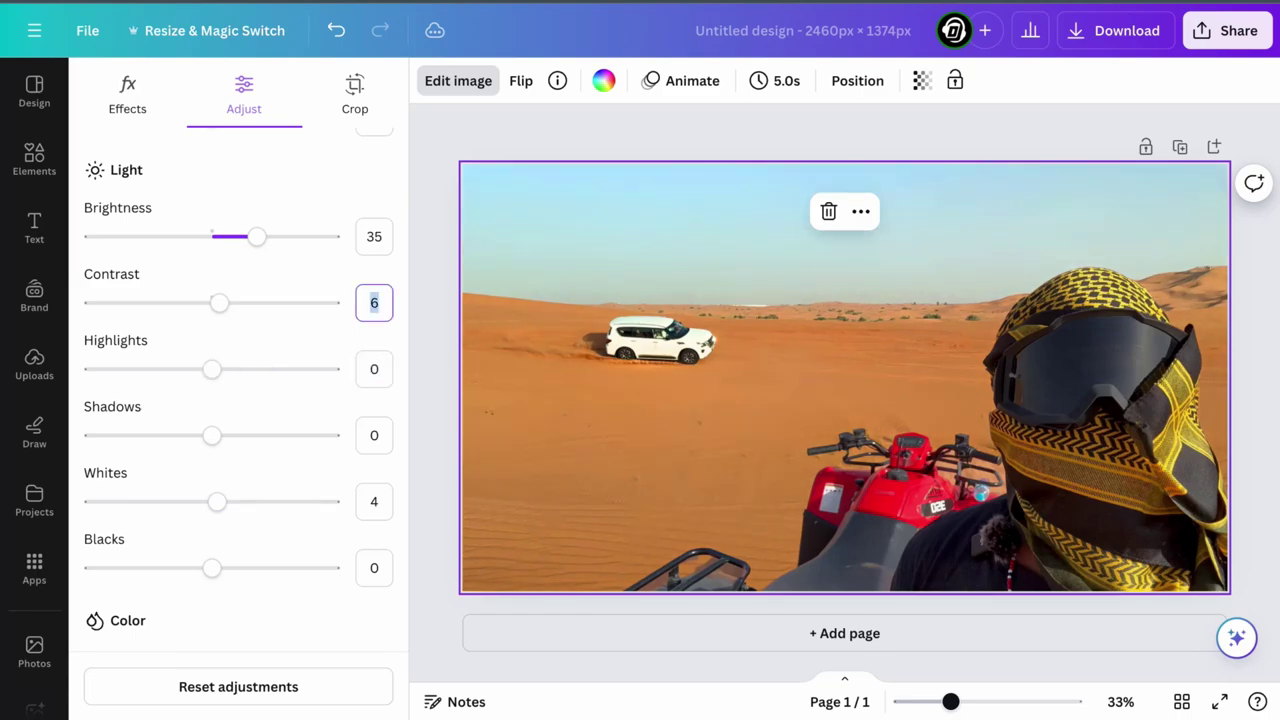
{"action": "type", "text": "0"}
{"action": "key", "text": "Return"}
- Set the background image's blacks to 5, vibrance to 12 and saturation to 1
{"action": "scroll", "coordinate": [238, 400], "scroll_direction": "down", "scroll_amount": 1}
{"action": "scroll", "coordinate": [217, 480], "scroll_direction": "down", "scroll_amount": 1}
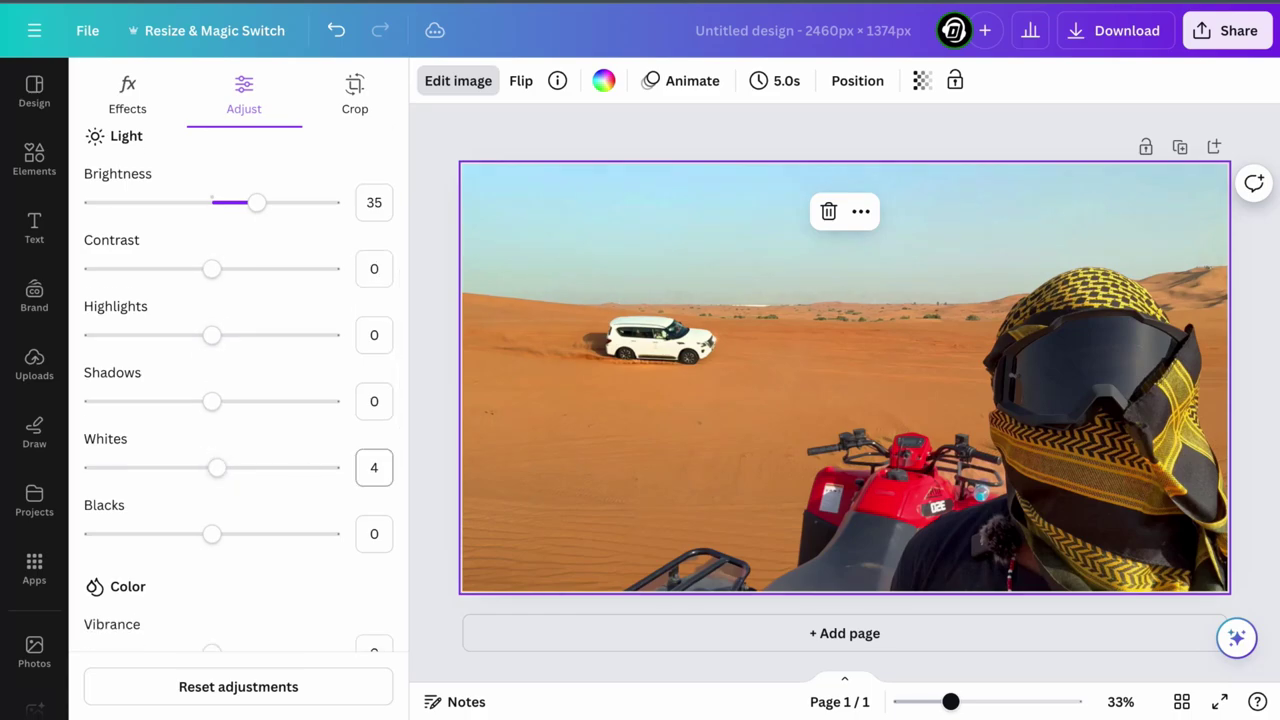
{"action": "scroll", "coordinate": [211, 533], "scroll_direction": "down", "scroll_amount": 3}
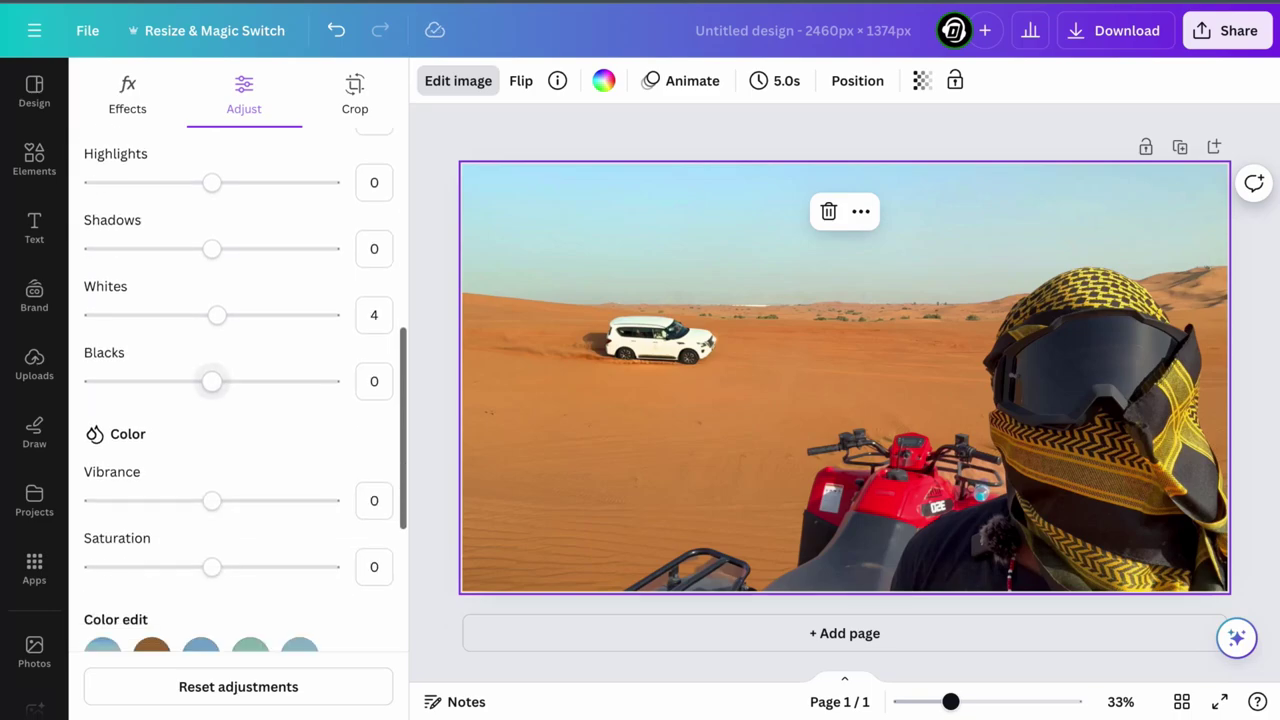
{"action": "mouse_move", "coordinate": [211, 381]}
{"action": "left_mouse_down"}
{"action": "mouse_move", "coordinate": [282, 381]}
{"action": "mouse_move", "coordinate": [218, 381]}
{"action": "left_mouse_up"}
{"action": "scroll", "coordinate": [218, 381], "scroll_direction": "down", "scroll_amount": 4}
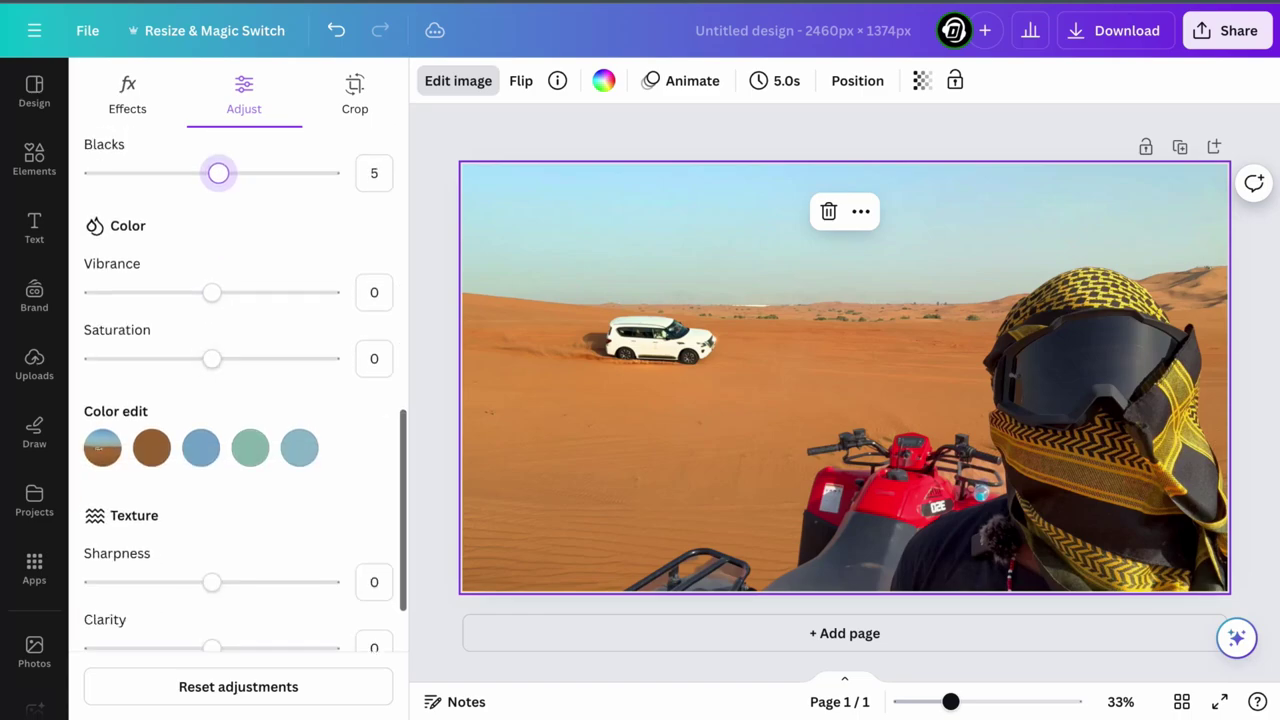
{"action": "mouse_move", "coordinate": [211, 292]}
{"action": "left_mouse_down"}
{"action": "mouse_move", "coordinate": [262, 292]}
{"action": "mouse_move", "coordinate": [227, 292]}
{"action": "left_mouse_up"}
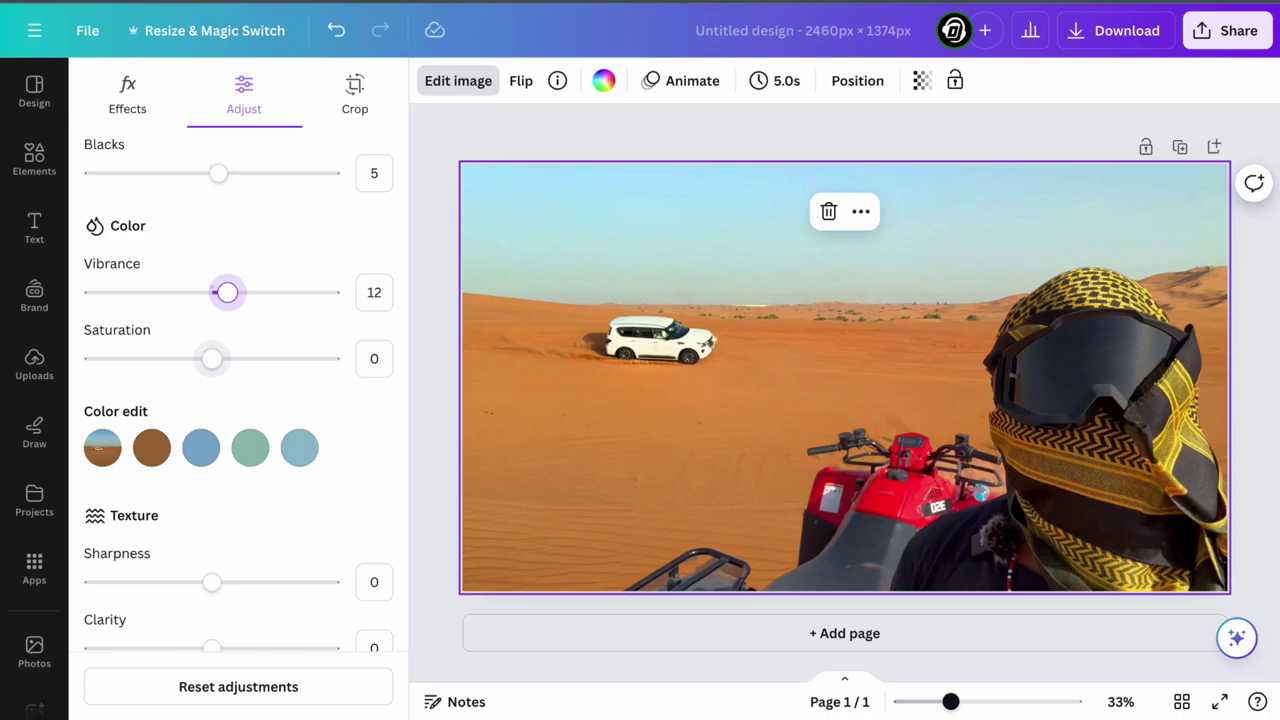
{"action": "mouse_move", "coordinate": [211, 358]}
{"action": "left_mouse_down"}
{"action": "mouse_move", "coordinate": [228, 358]}
{"action": "mouse_move", "coordinate": [213, 358]}
{"action": "left_mouse_up"}
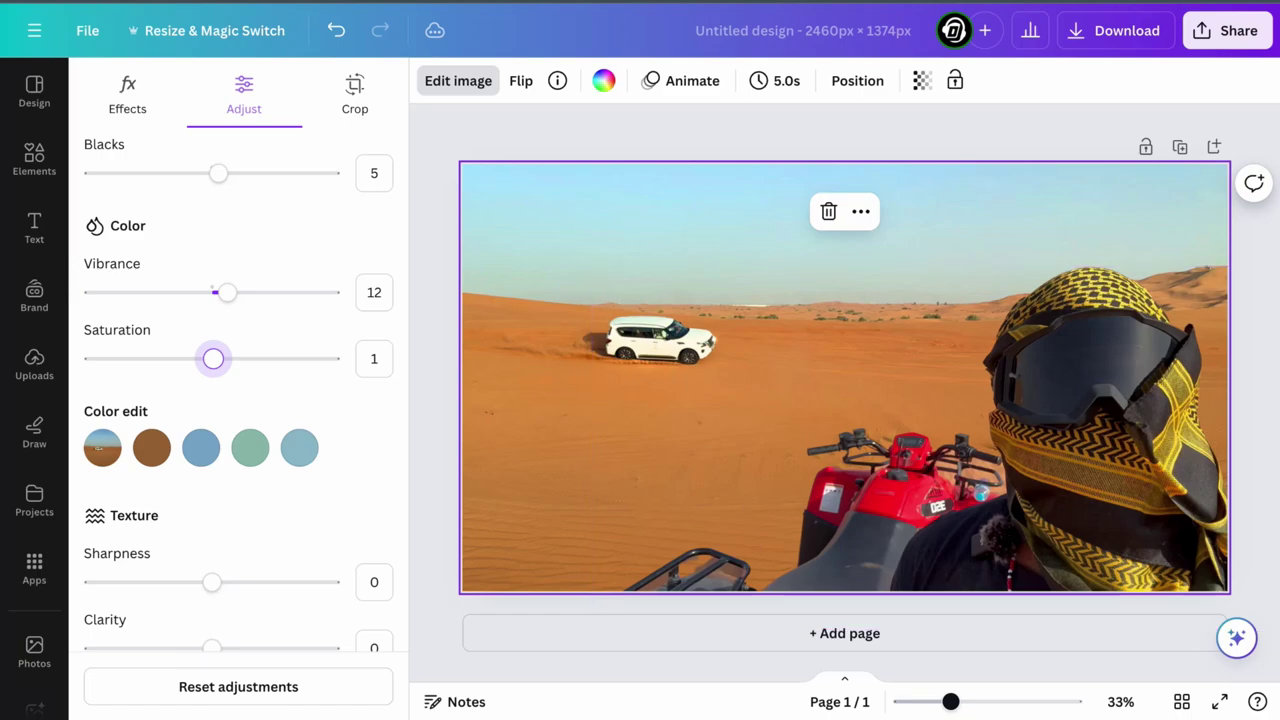
- Enlarge the background image slightly within its crop frame, keeping its lower-right corner in place, and apply the crop
{"action": "double_click", "coordinate": [520, 206]}
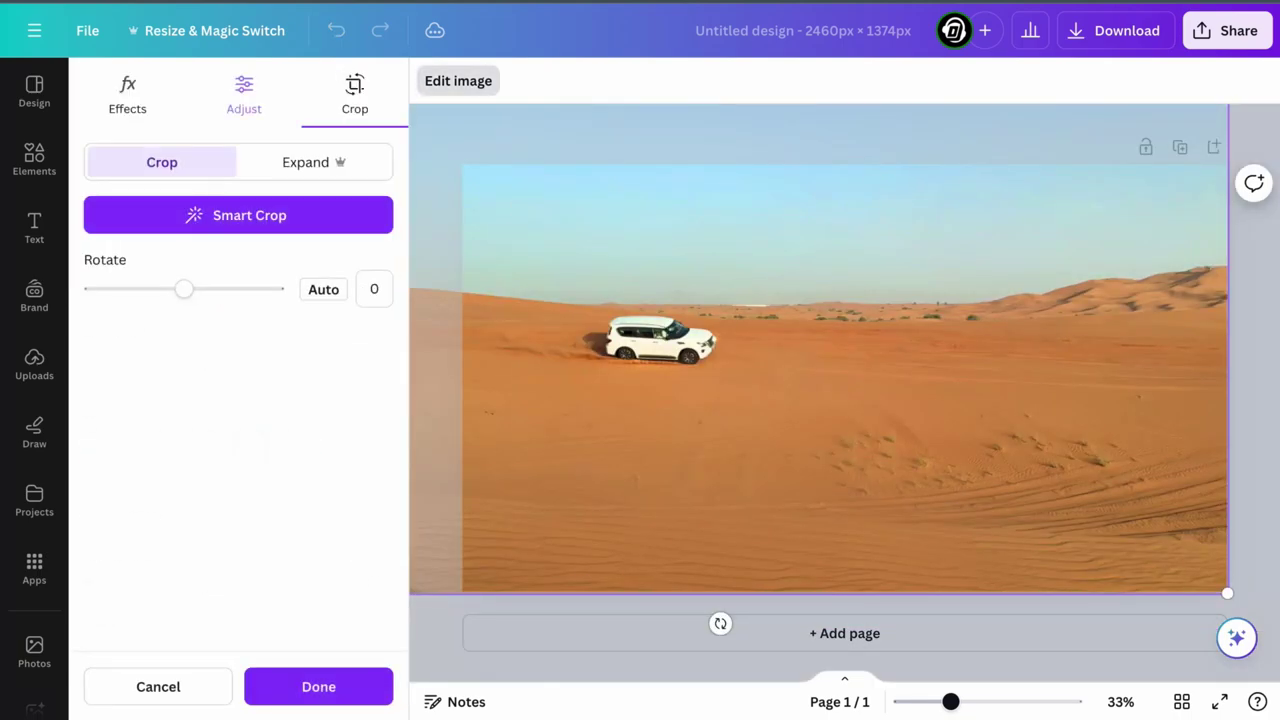
{"action": "left_click_drag", "start_coordinate": [720, 380], "coordinate": [720, 378]}
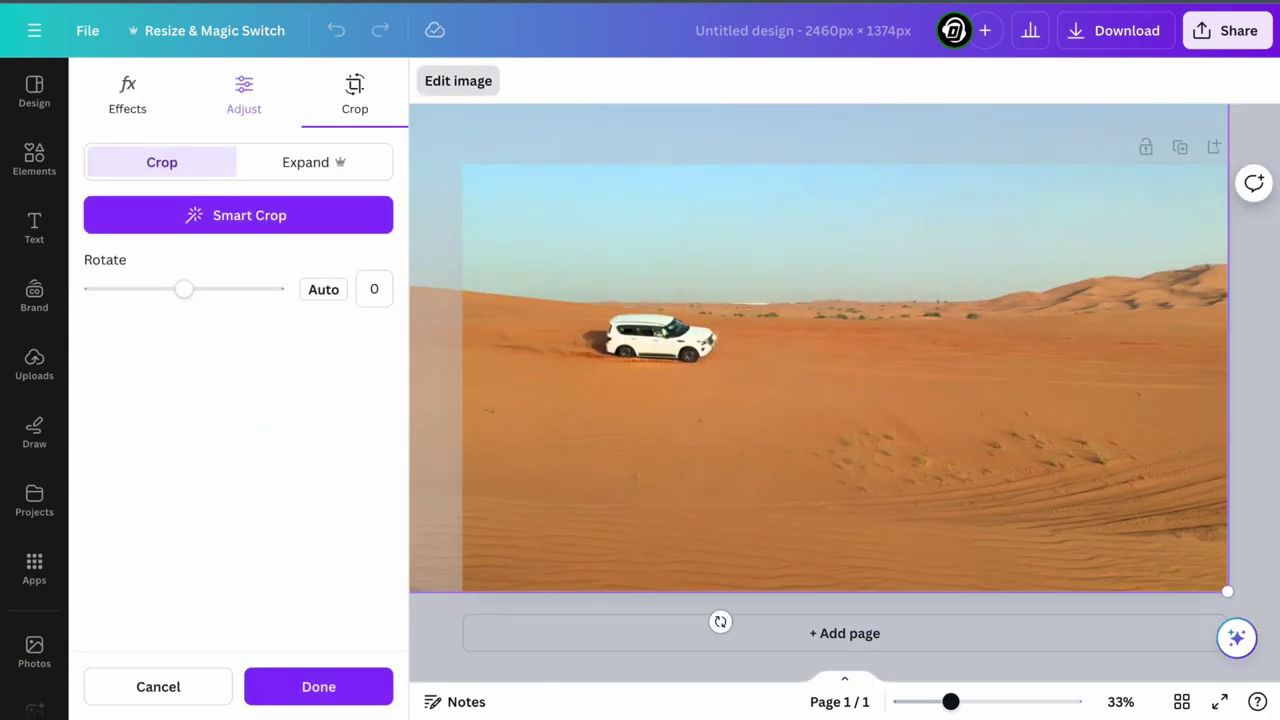
{"action": "left_click_drag", "start_coordinate": [951, 702], "coordinate": [931, 702]}
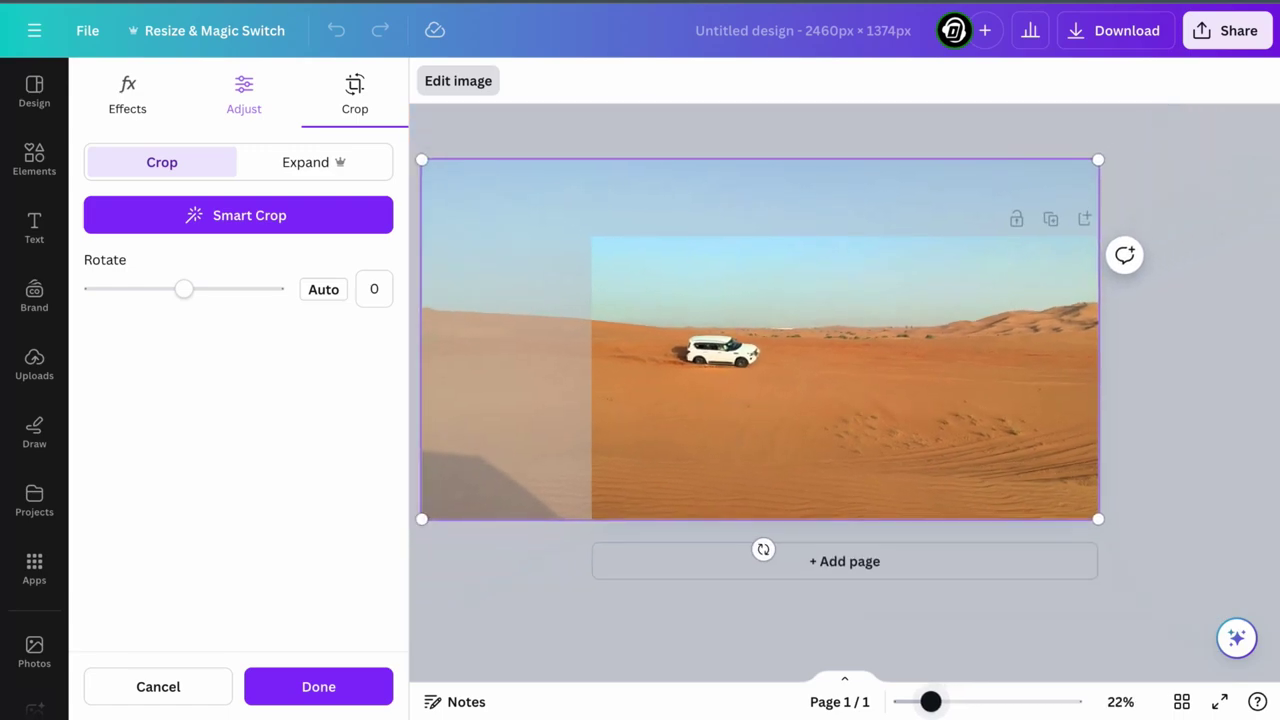
{"action": "left_click_drag", "start_coordinate": [421, 159], "coordinate": [377, 132]}
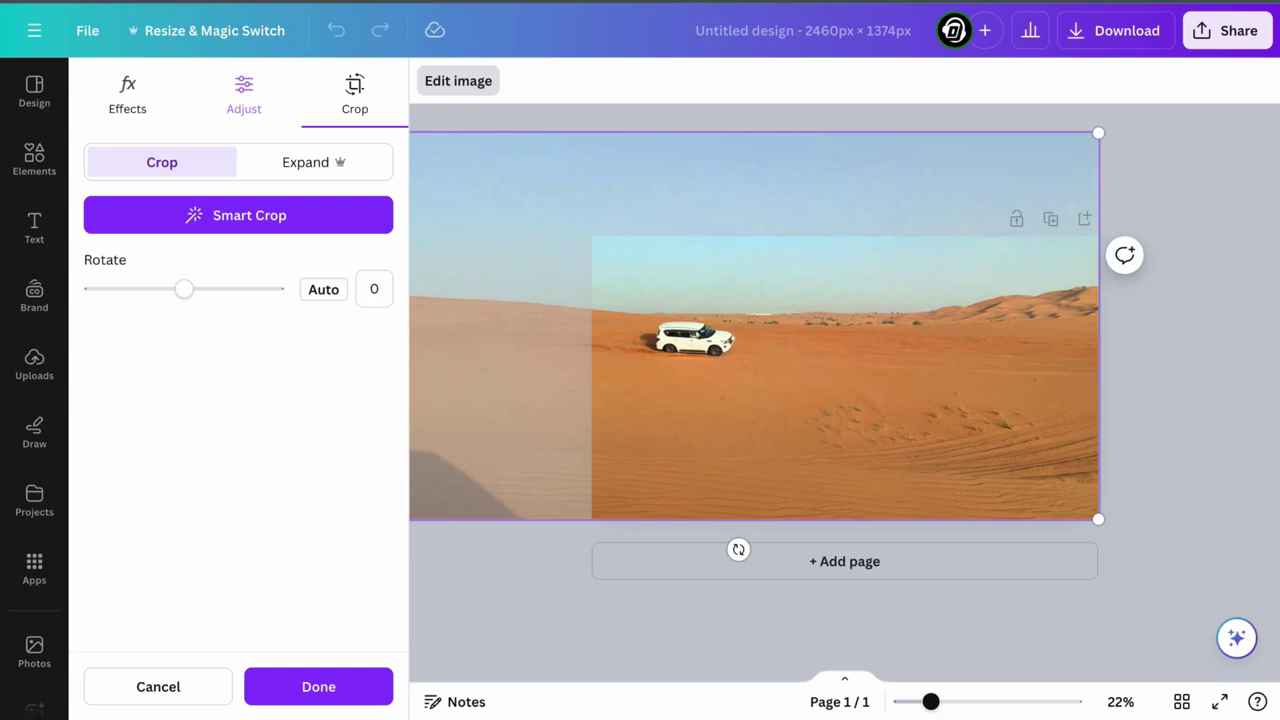
{"action": "left_click", "coordinate": [326, 680]}
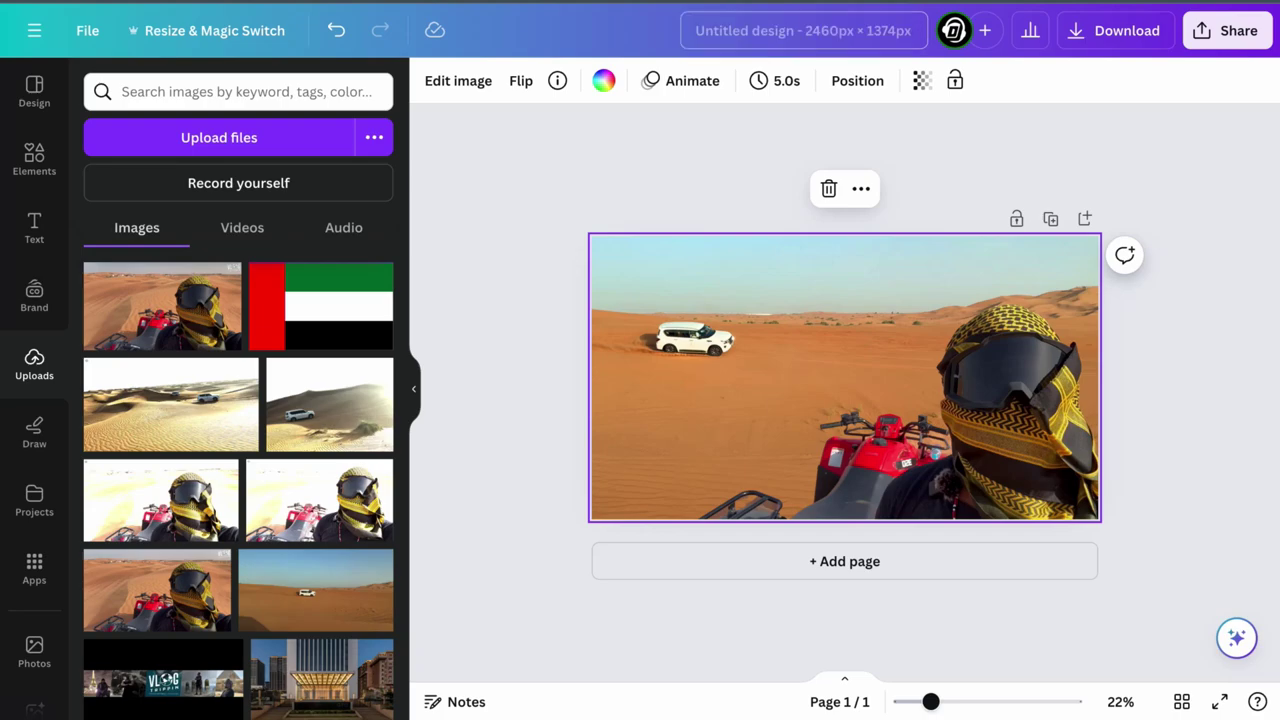
- Name the design "Dune Bashing 1" and deselect the background image
{"action": "left_click", "coordinate": [804, 31]}
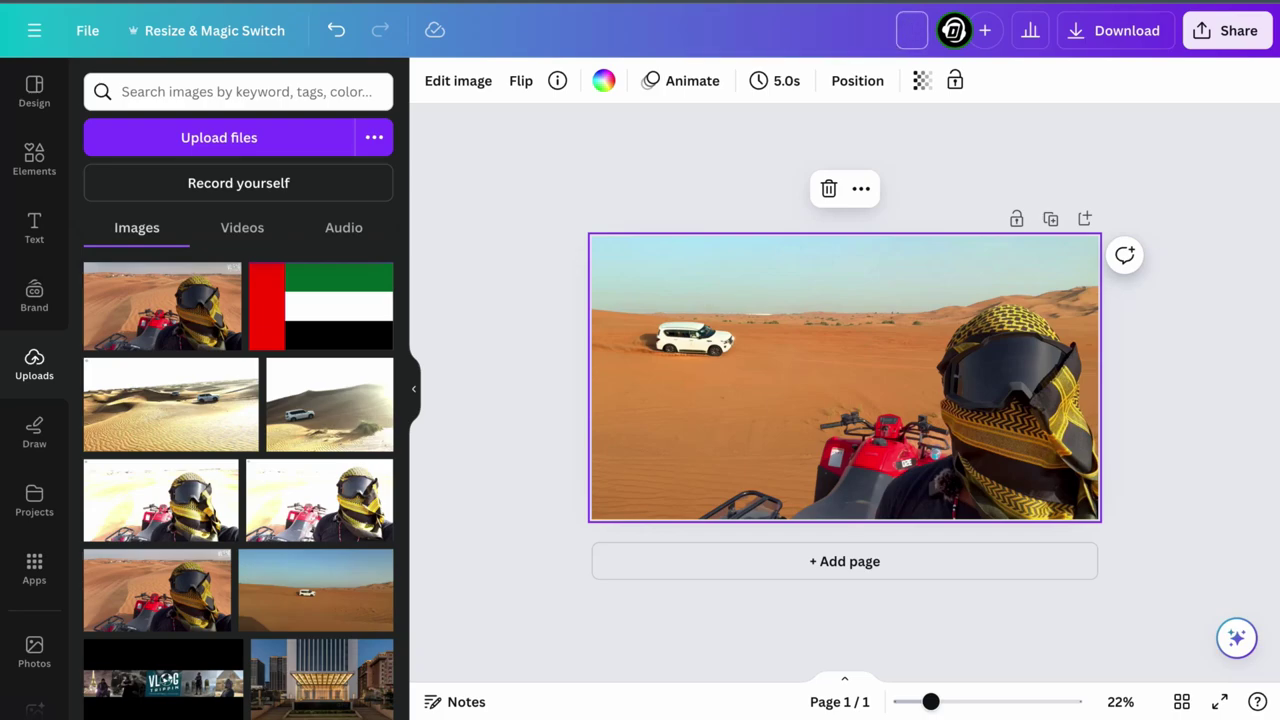
{"action": "type", "text": "Dune Bash"}
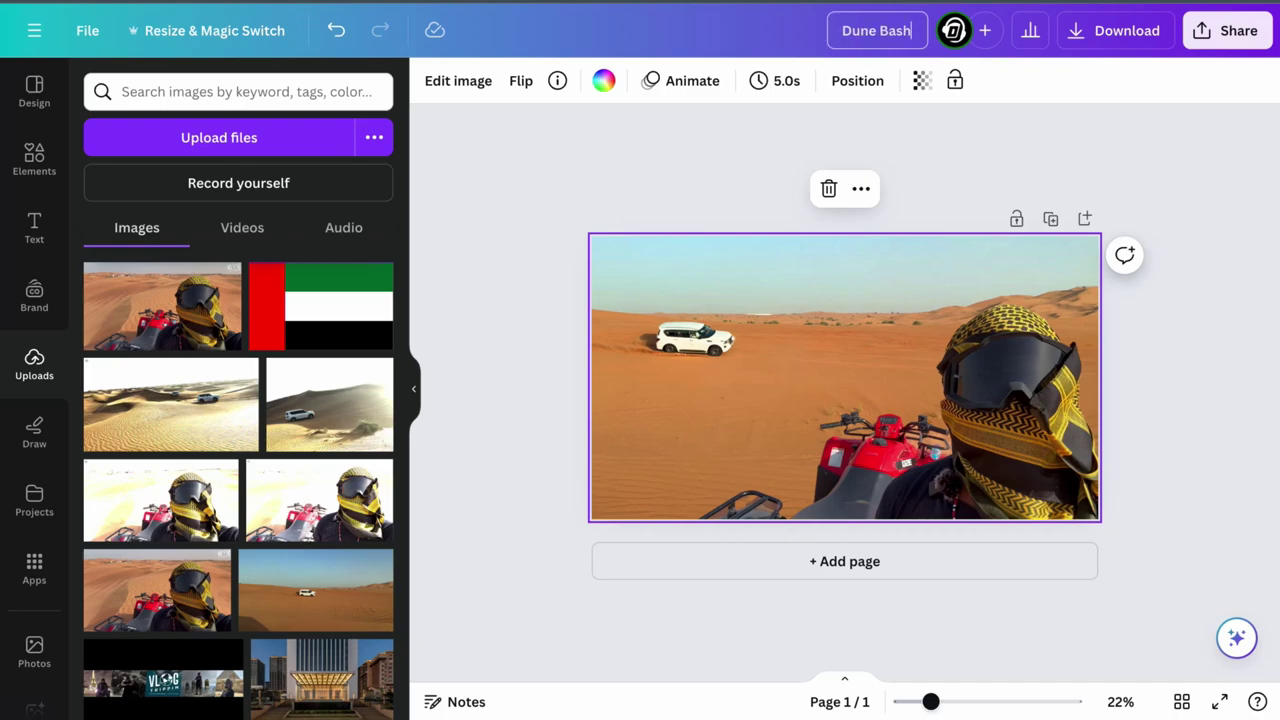
{"action": "type", "text": "ing 1"}
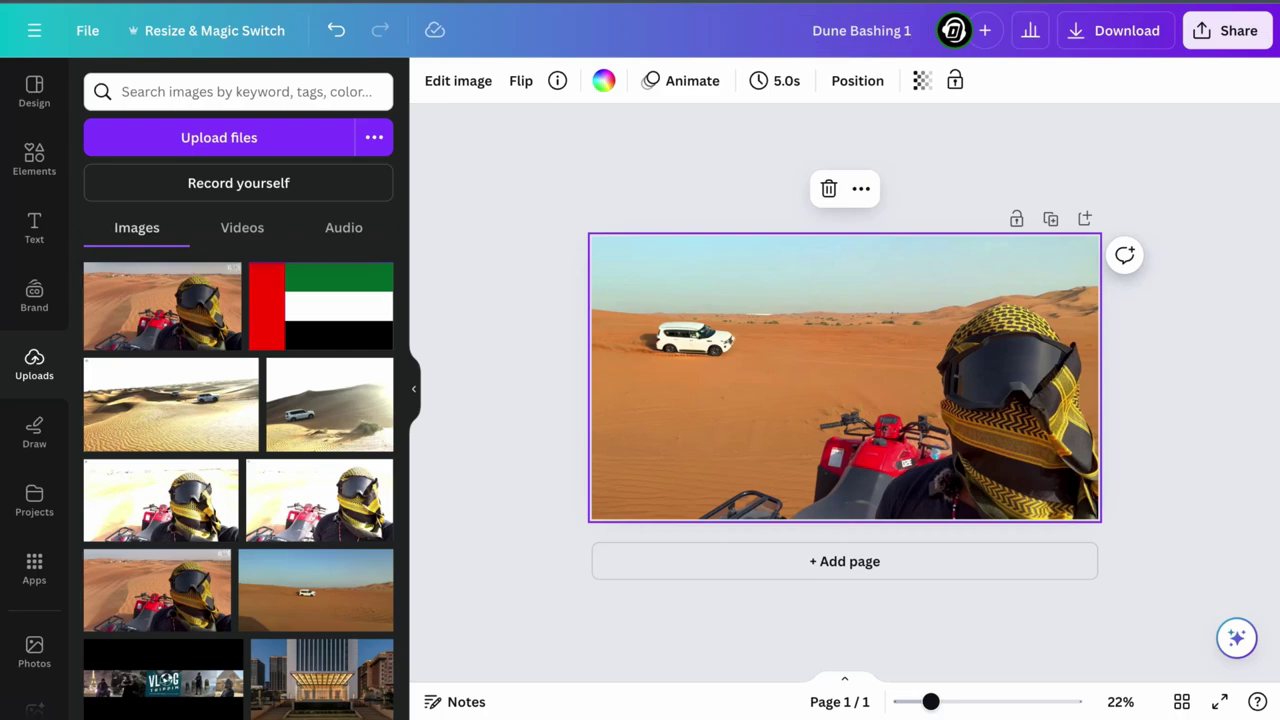
{"action": "left_click", "coordinate": [940, 145]}
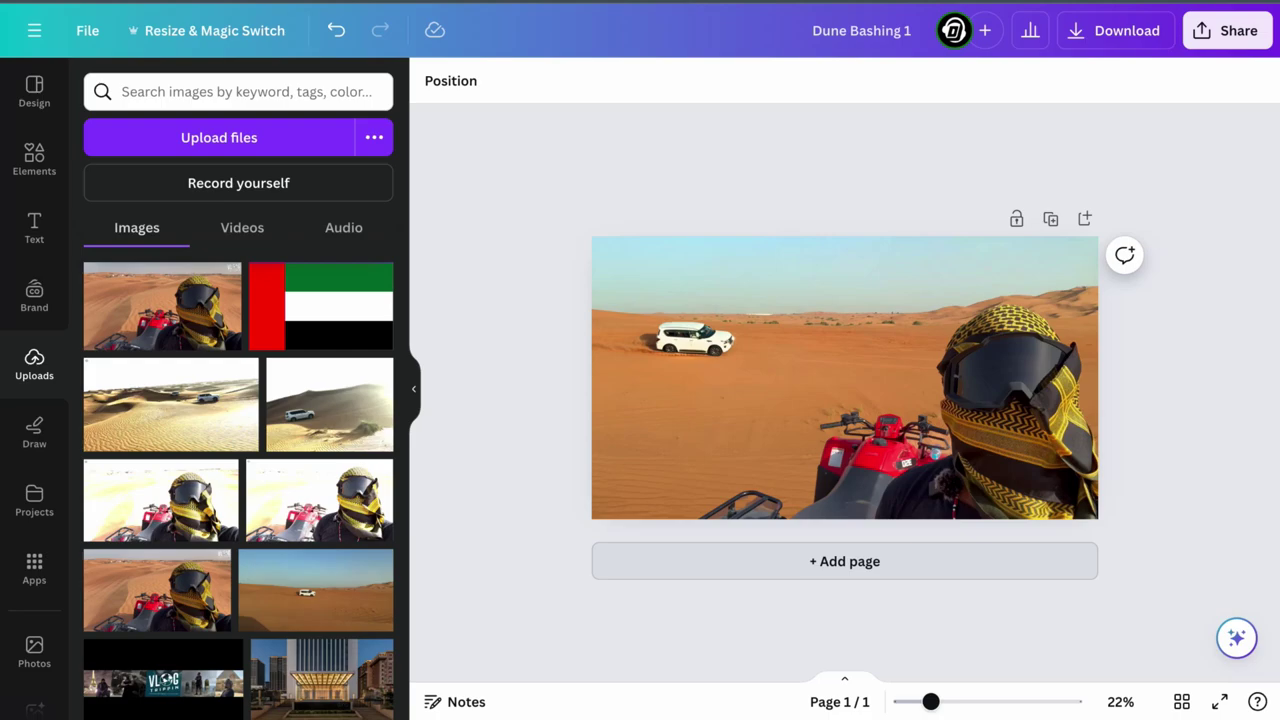
- Add a blank second page beneath the thumbnail and make it the selected page
{"action": "left_click", "coordinate": [845, 561]}
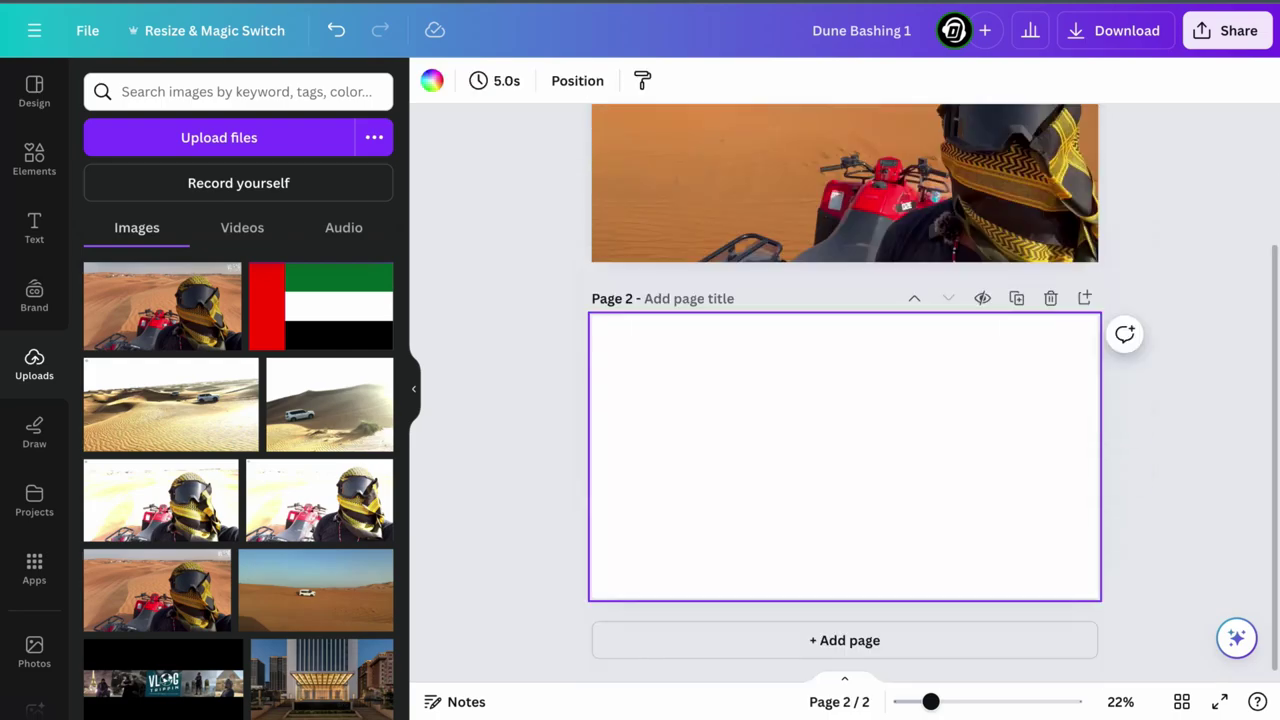
{"action": "left_click", "coordinate": [940, 205]}
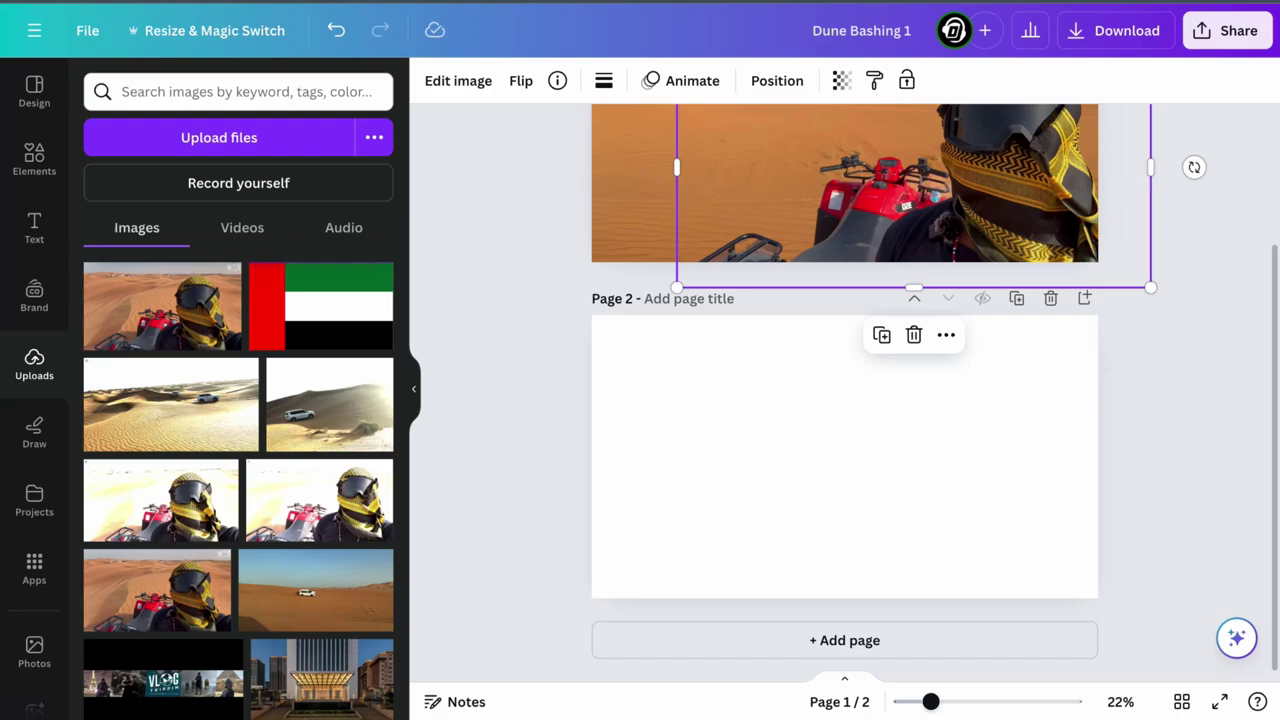
{"action": "left_click", "coordinate": [845, 457]}
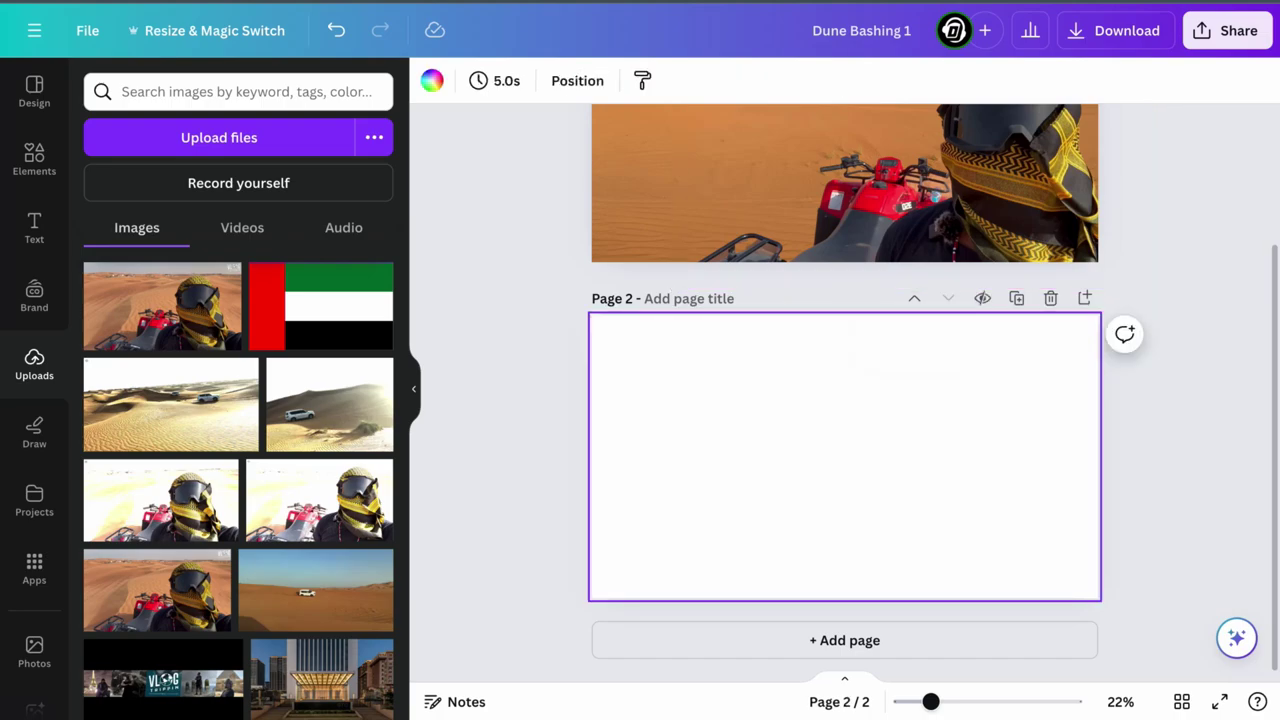
- Paste the copied quad-bike rider cutout onto page 2 and compare its placement with page 1
{"action": "key", "text": "ctrl+v"}
{"action": "scroll", "coordinate": [844, 393], "scroll_direction": "up", "scroll_amount": 2}
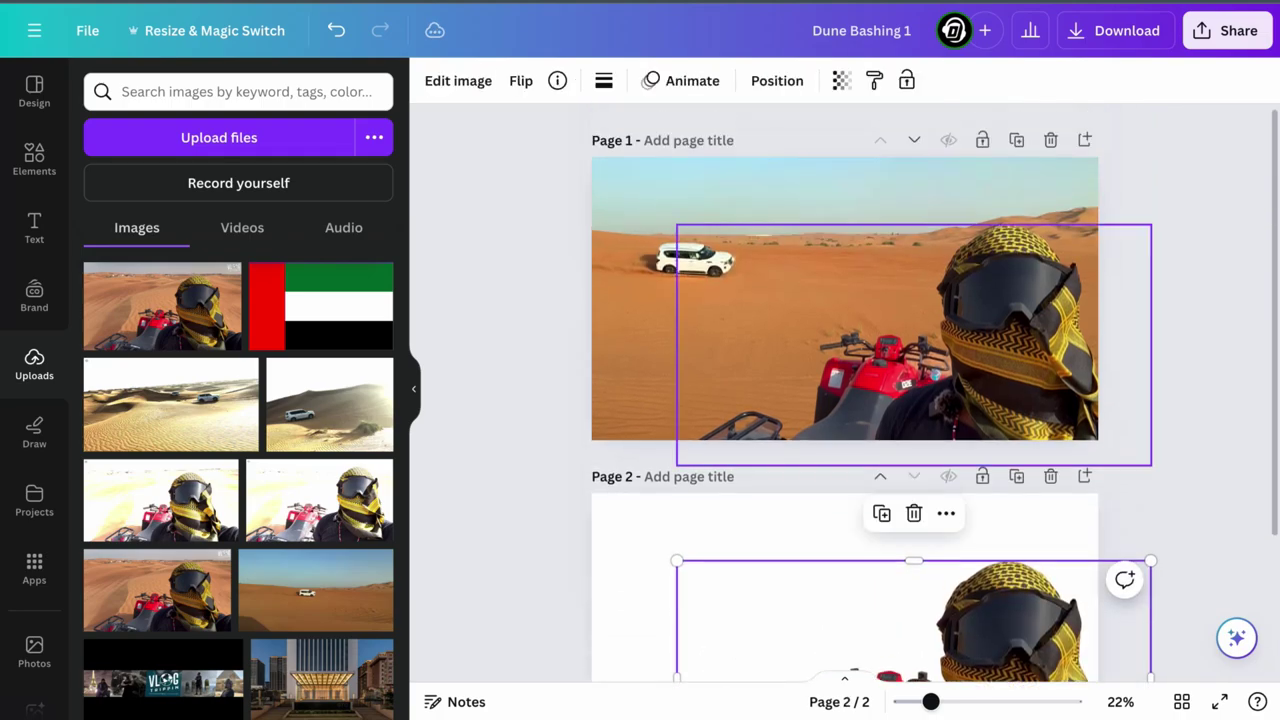
{"action": "scroll", "coordinate": [844, 393], "scroll_direction": "down", "scroll_amount": 2}
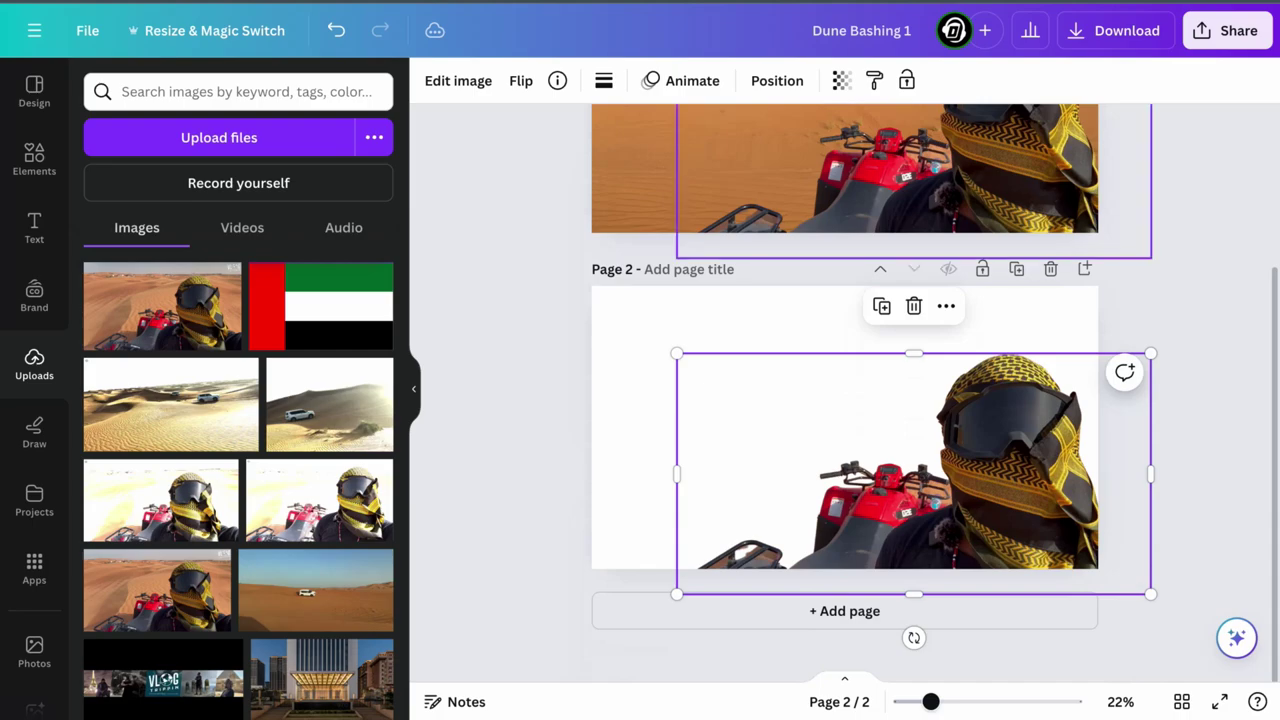
{"action": "scroll", "coordinate": [844, 393], "scroll_direction": "up", "scroll_amount": 1}
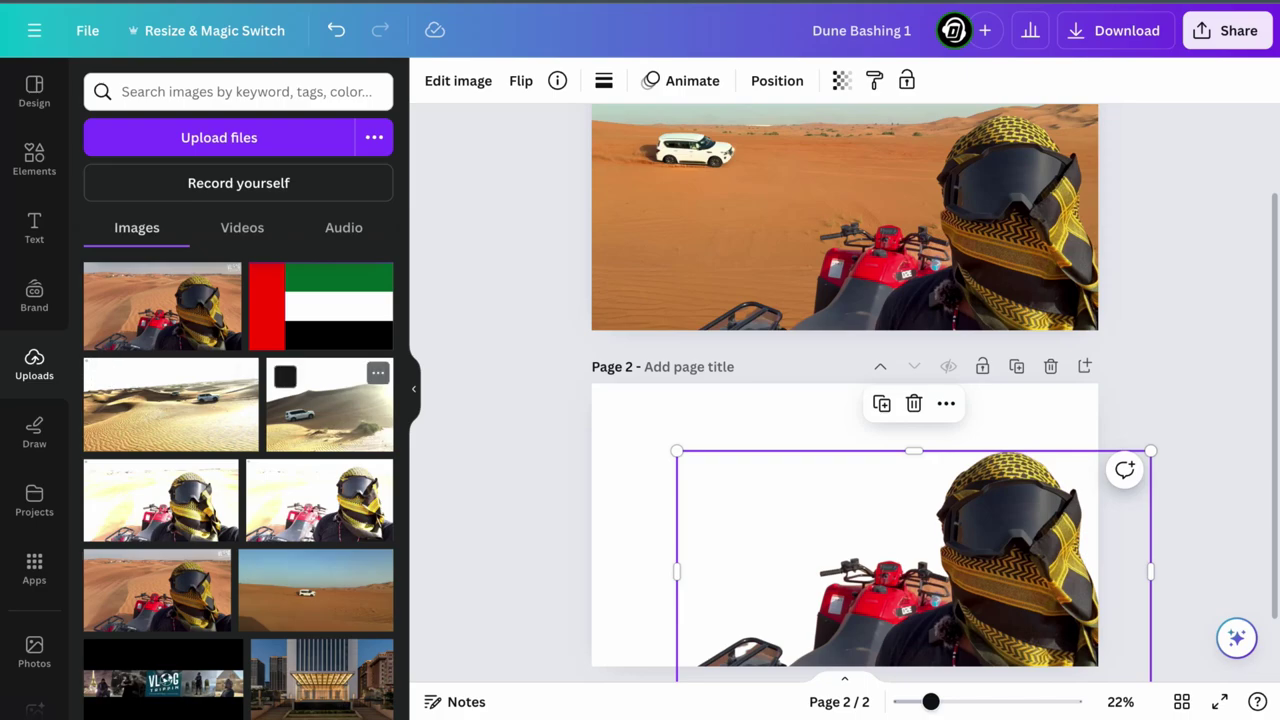
- Add the uploaded photo of one white SUV below a dark dune to page 2, set it as the background and check its crop
{"action": "left_click", "coordinate": [330, 410]}
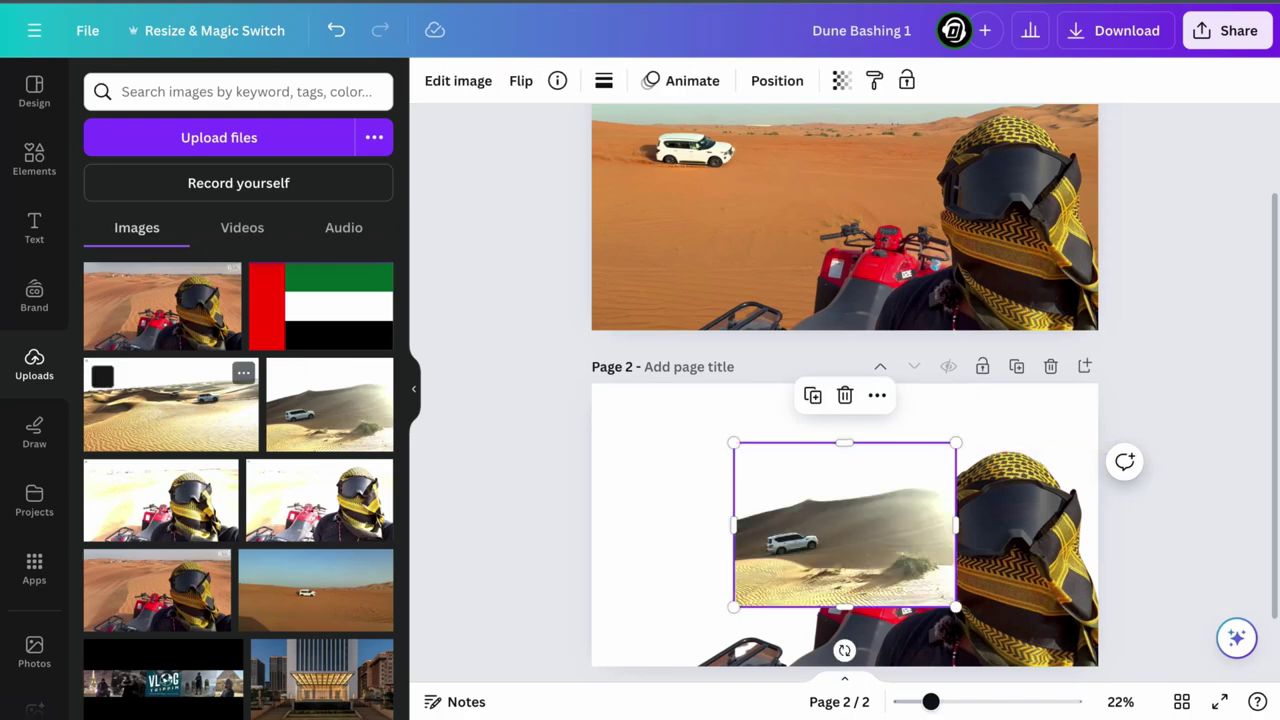
{"action": "scroll", "coordinate": [238, 480], "scroll_direction": "down", "scroll_amount": 15}
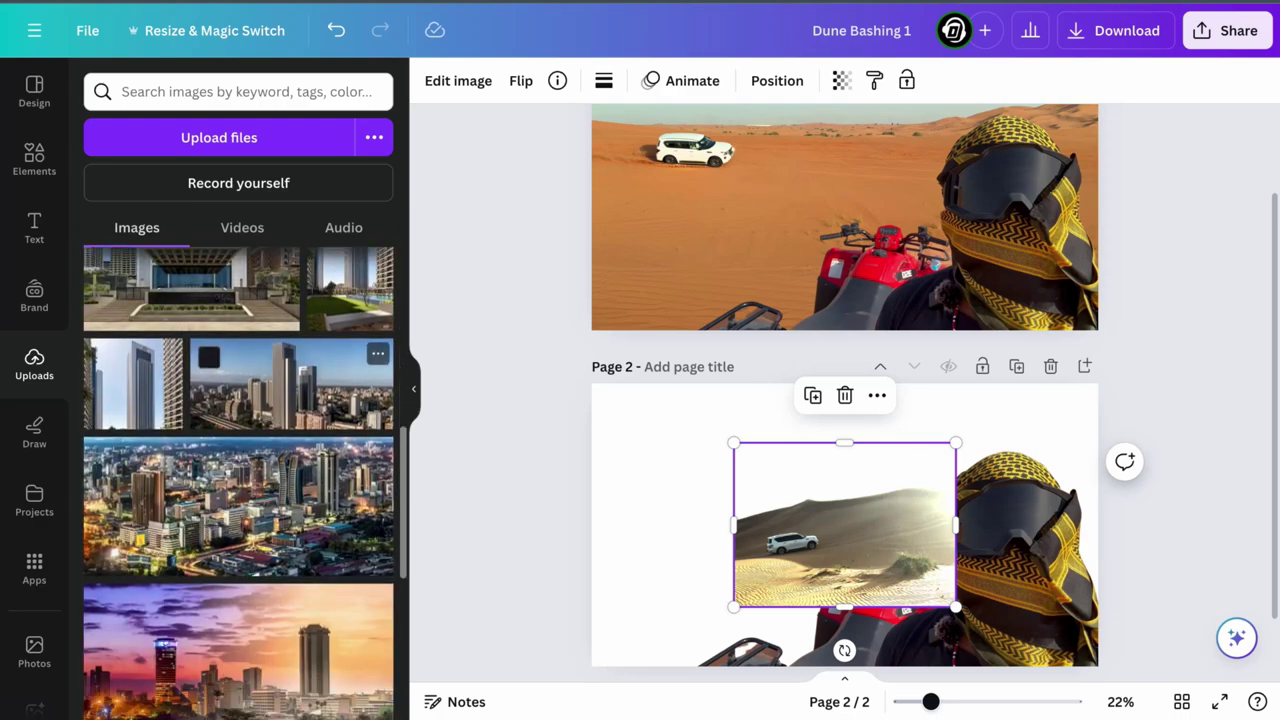
{"action": "scroll", "coordinate": [238, 480], "scroll_direction": "up", "scroll_amount": 5}
{"action": "scroll", "coordinate": [238, 480], "scroll_direction": "up", "scroll_amount": 10}
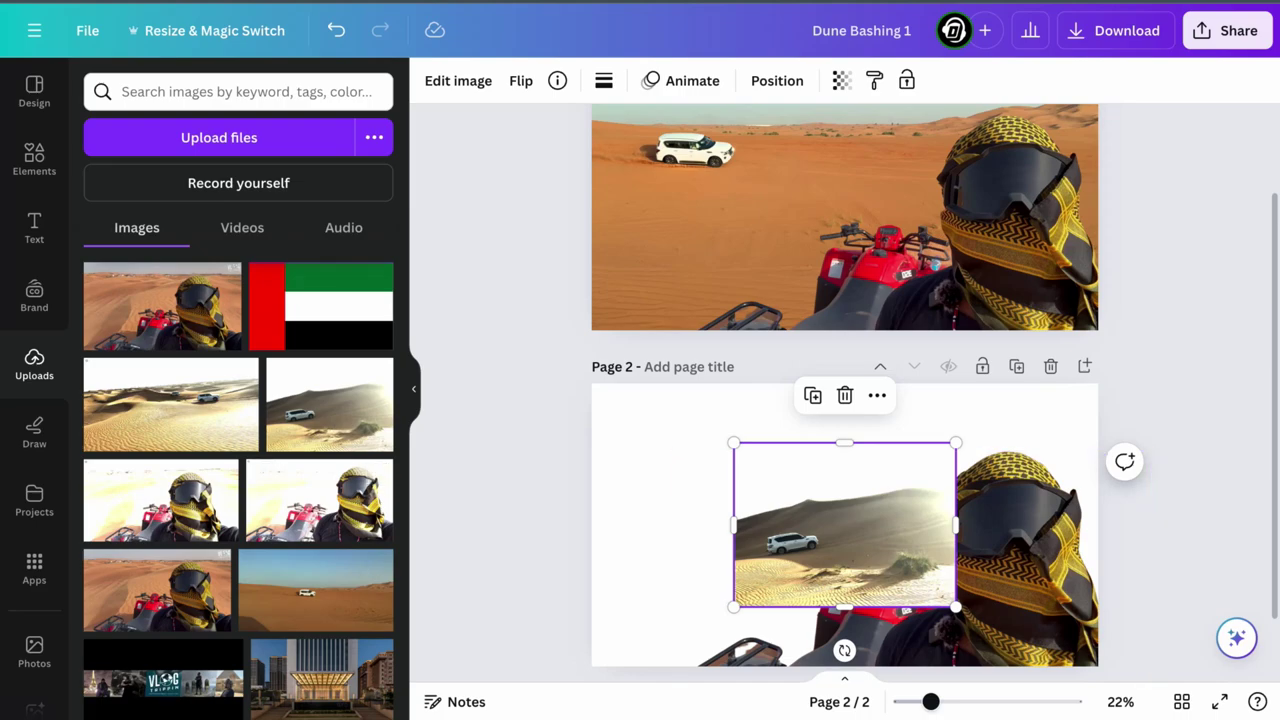
{"action": "right_click", "coordinate": [834, 515]}
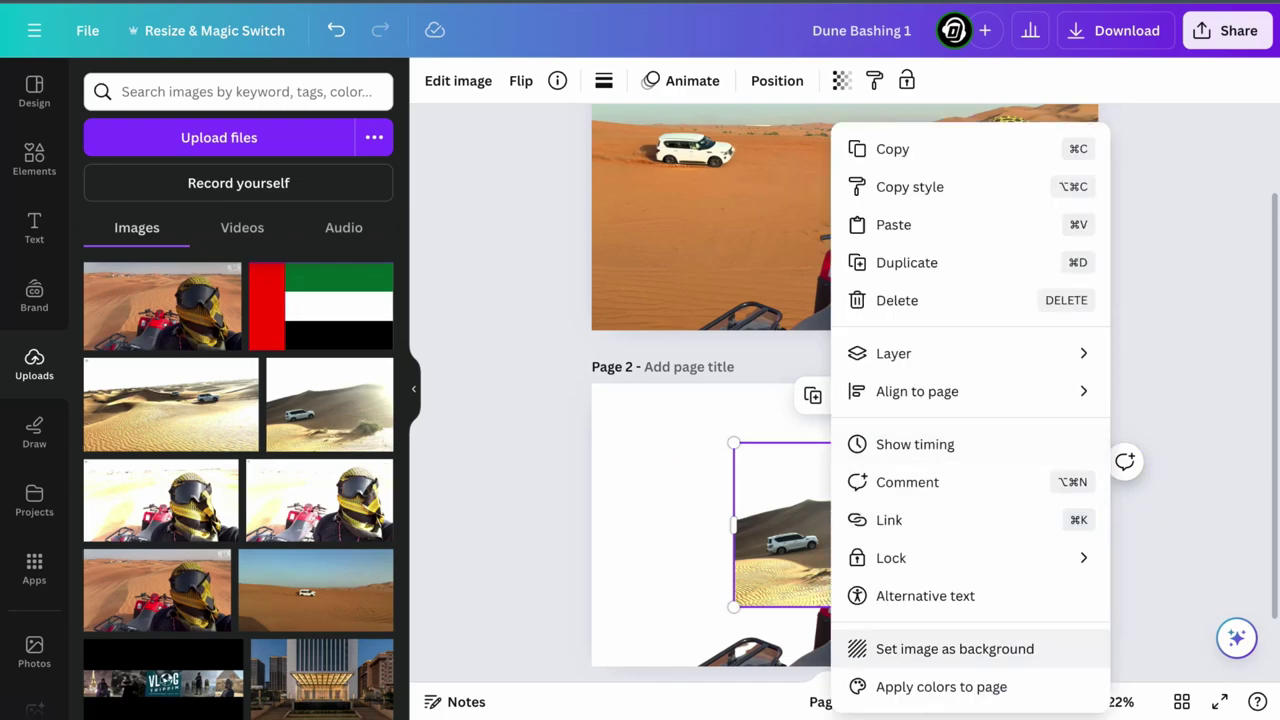
{"action": "left_click", "coordinate": [965, 648]}
{"action": "scroll", "coordinate": [870, 540], "scroll_direction": "down", "scroll_amount": 1}
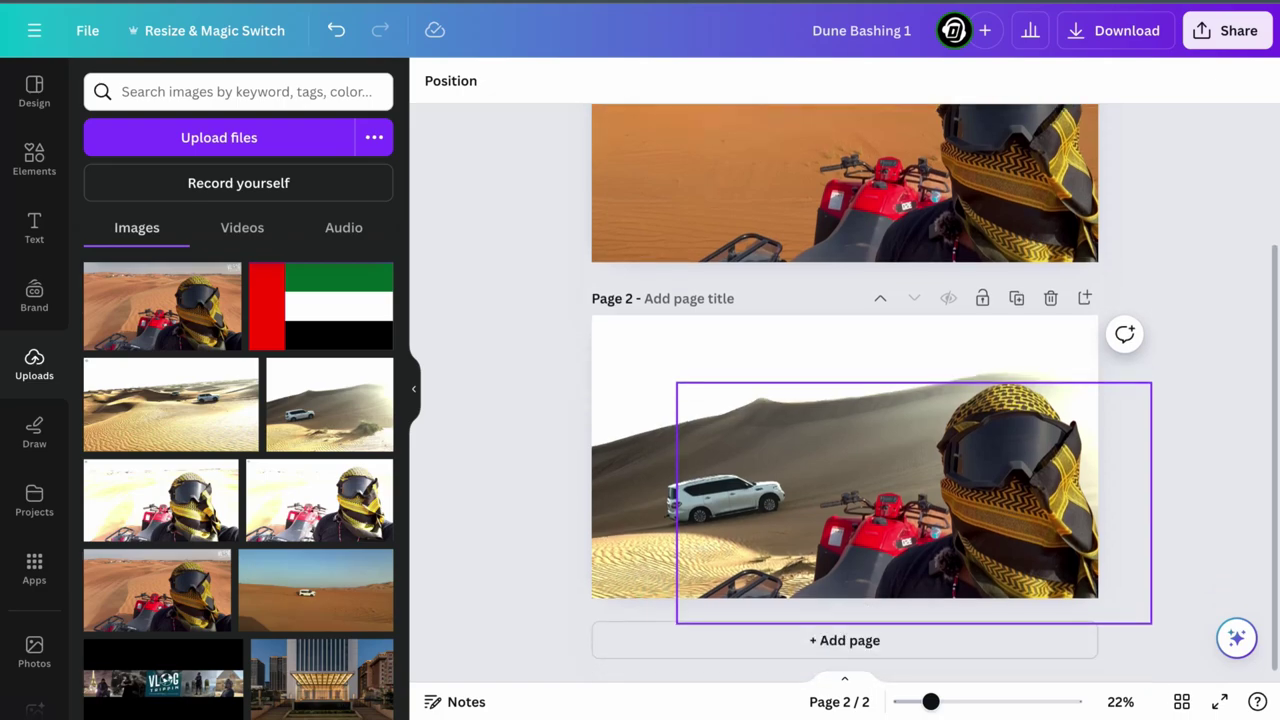
{"action": "double_click", "coordinate": [753, 342]}
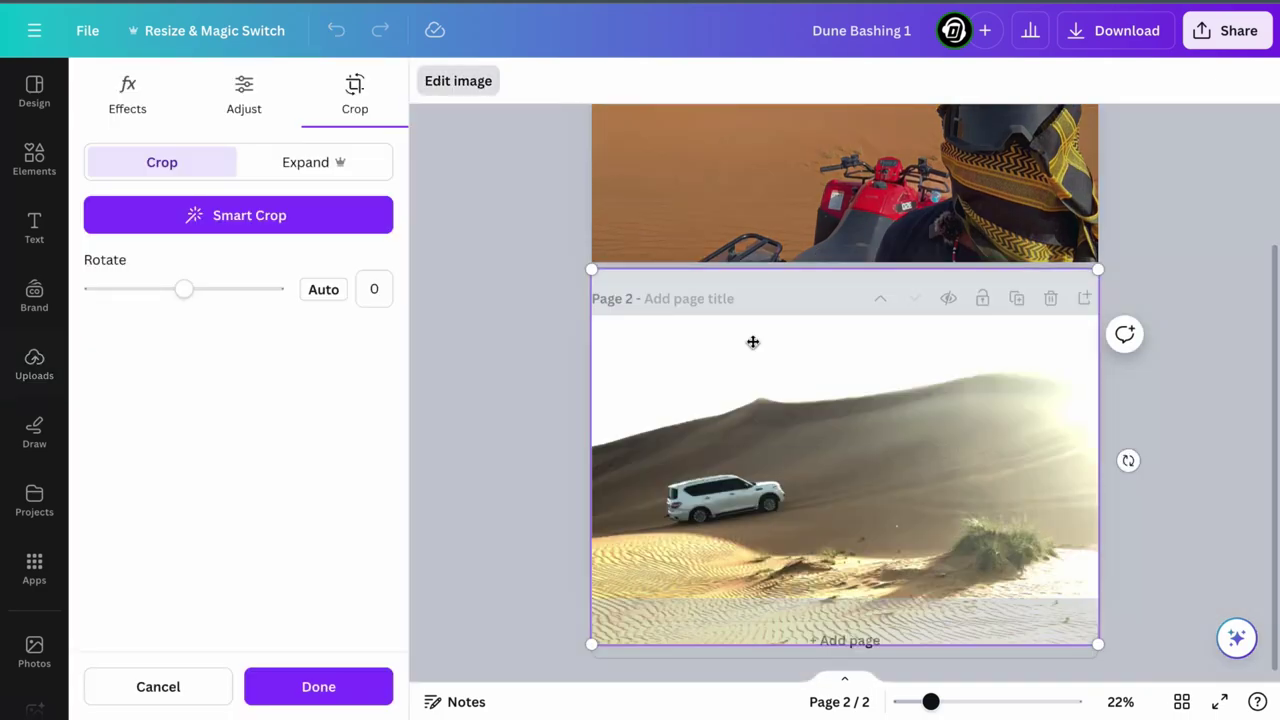
{"action": "left_click", "coordinate": [318, 686]}
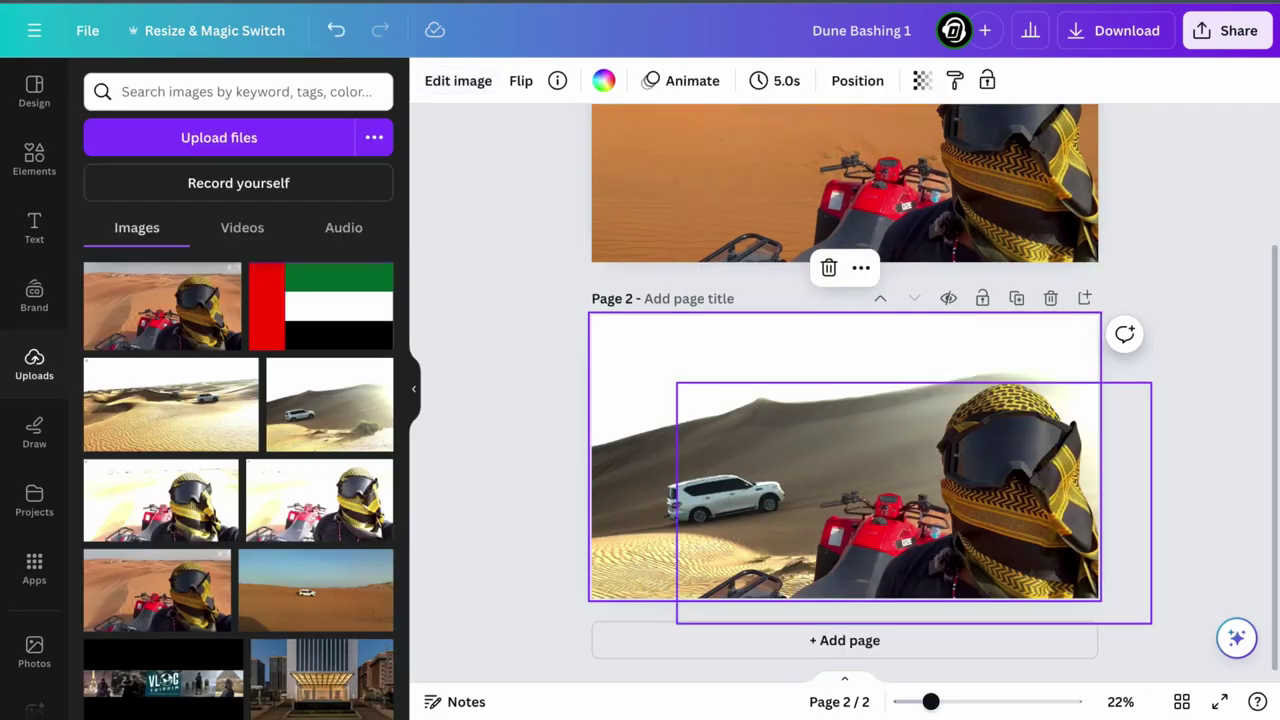
- Replace page 2's background with the uploaded wide photo of two white SUVs on rippled dunes
{"action": "mouse_move", "coordinate": [930, 701]}
{"action": "left_mouse_down"}
{"action": "mouse_move", "coordinate": [986, 701]}
{"action": "mouse_move", "coordinate": [949, 701]}
{"action": "left_mouse_up"}
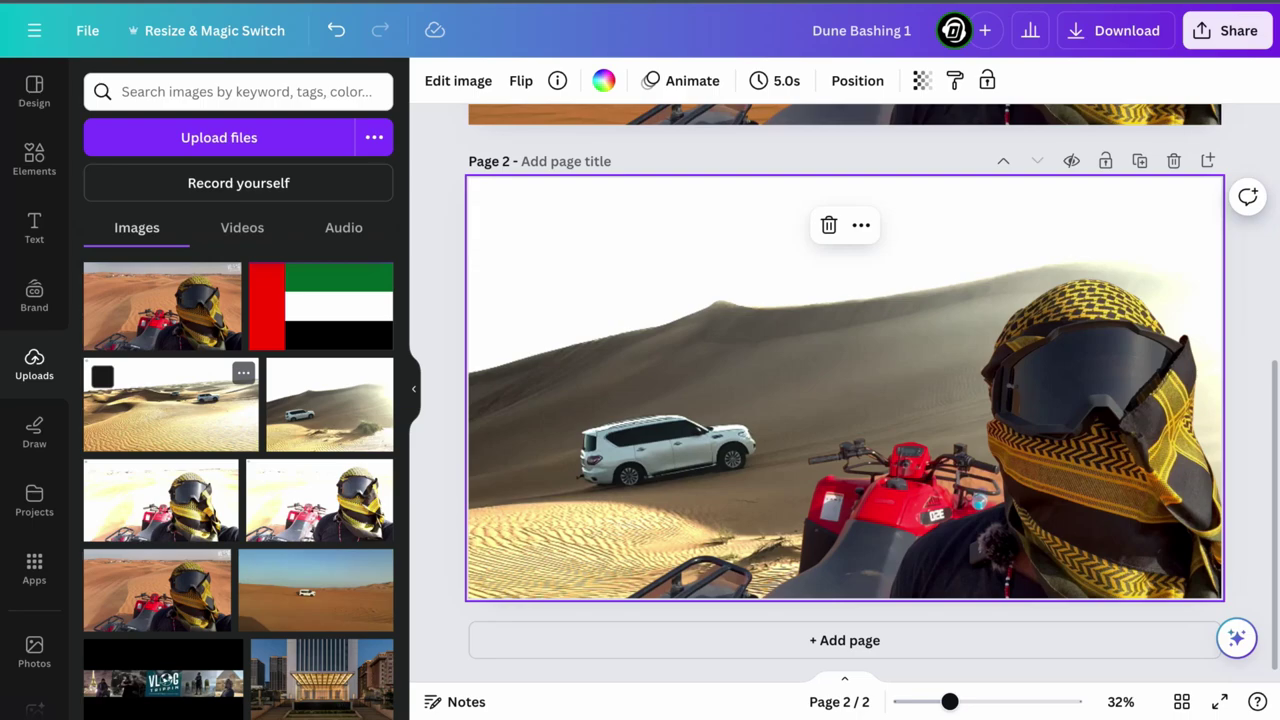
{"action": "left_click", "coordinate": [170, 405]}
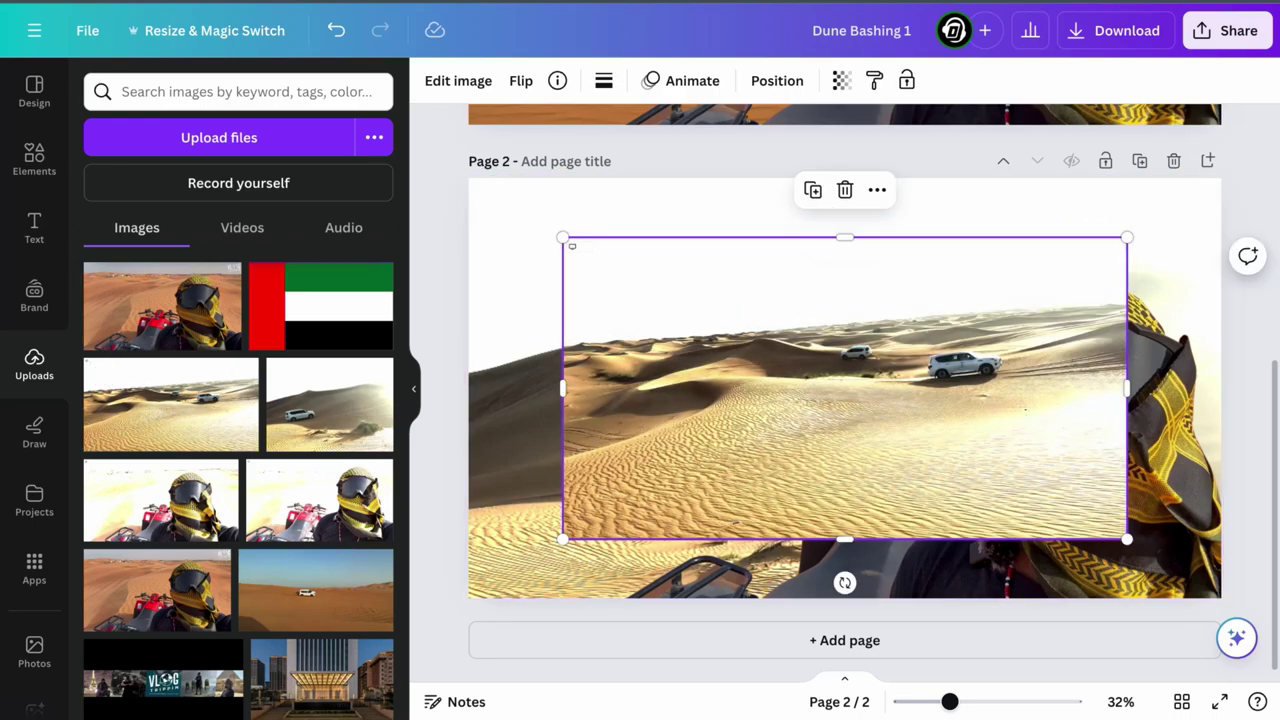
{"action": "right_click", "coordinate": [706, 390]}
{"action": "left_click", "coordinate": [808, 648]}
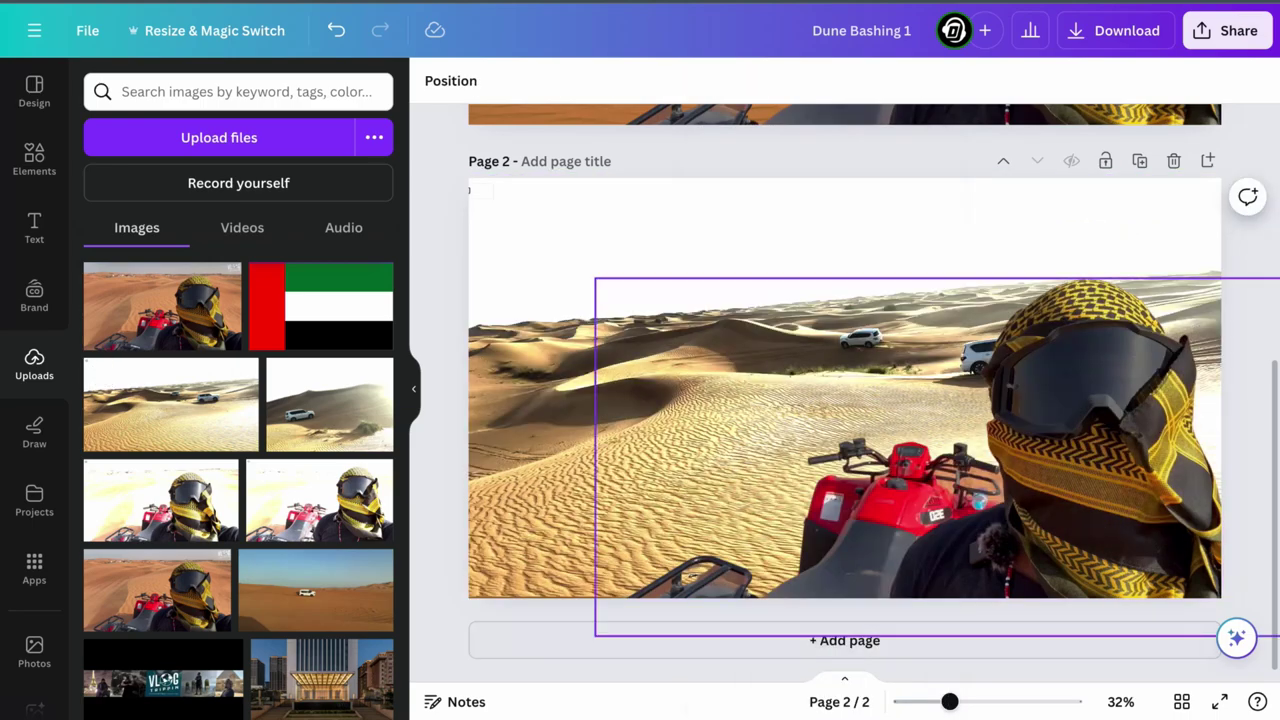
- Move the rider cutout on page 2 slightly up and to the left
{"action": "mouse_move", "coordinate": [1040, 470]}
{"action": "left_mouse_down"}
{"action": "mouse_move", "coordinate": [600, 475]}
{"action": "mouse_move", "coordinate": [1022, 456]}
{"action": "left_mouse_up"}
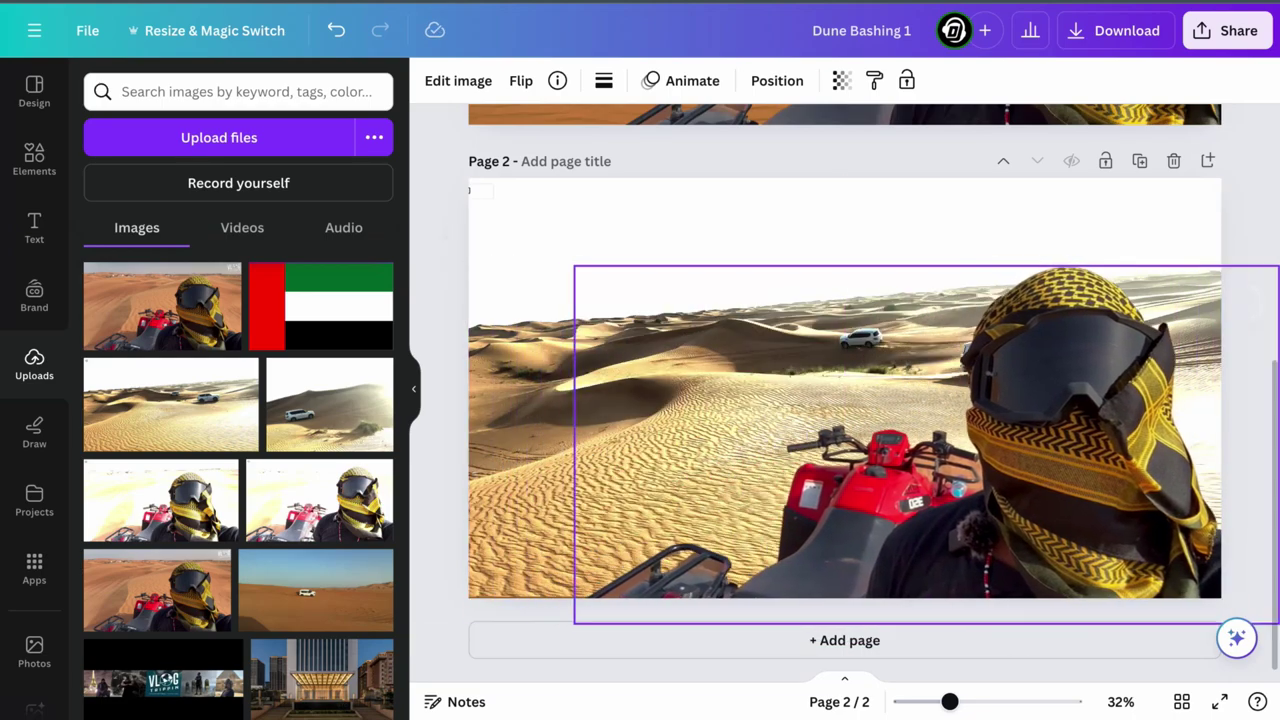
{"action": "left_click_drag", "start_coordinate": [1036, 409], "coordinate": [1038, 409]}
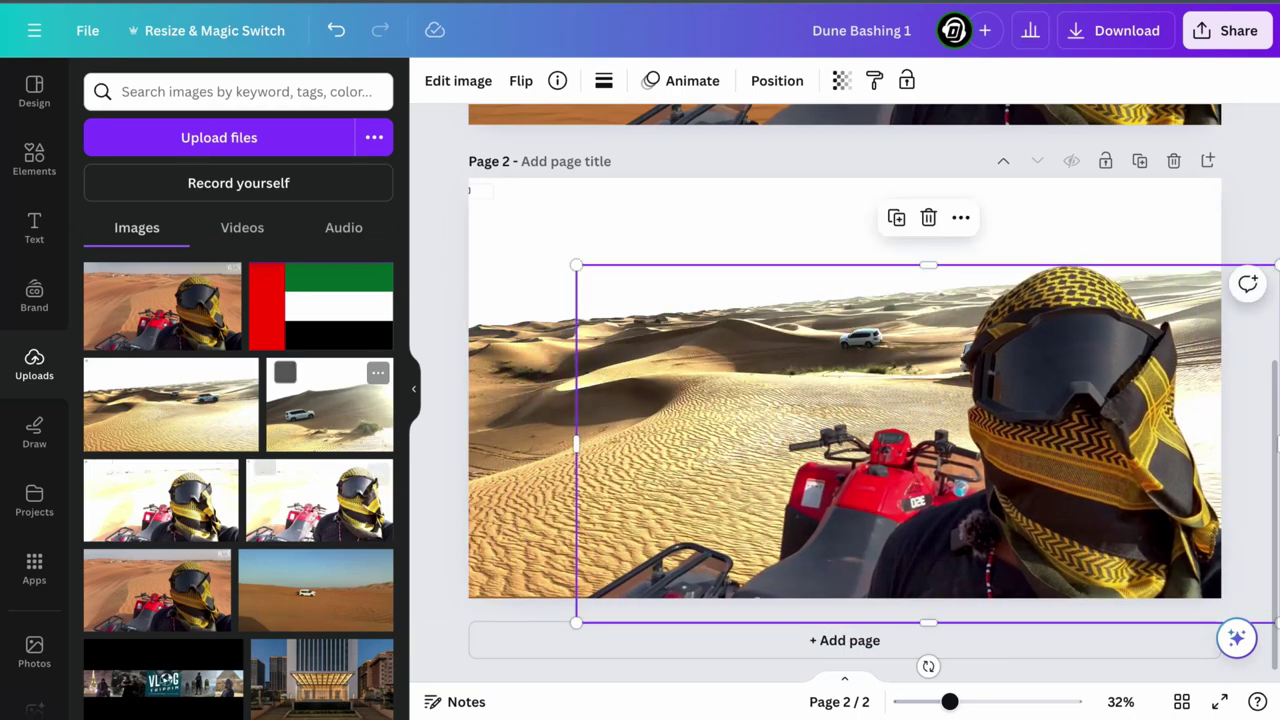
{"action": "scroll", "coordinate": [330, 400], "scroll_direction": "down", "scroll_amount": 1}
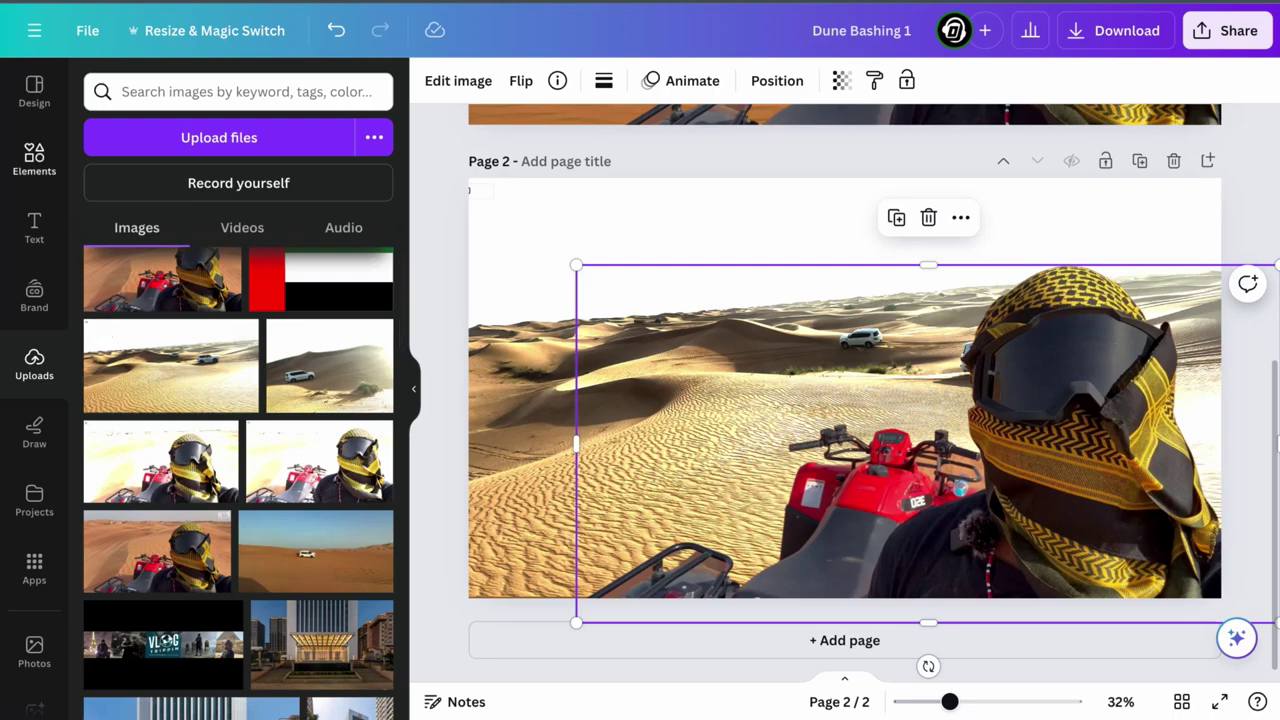
- Look through the recently used elements, then search for "dubai" and browse the full set of photo results
{"action": "left_click", "coordinate": [34, 160]}
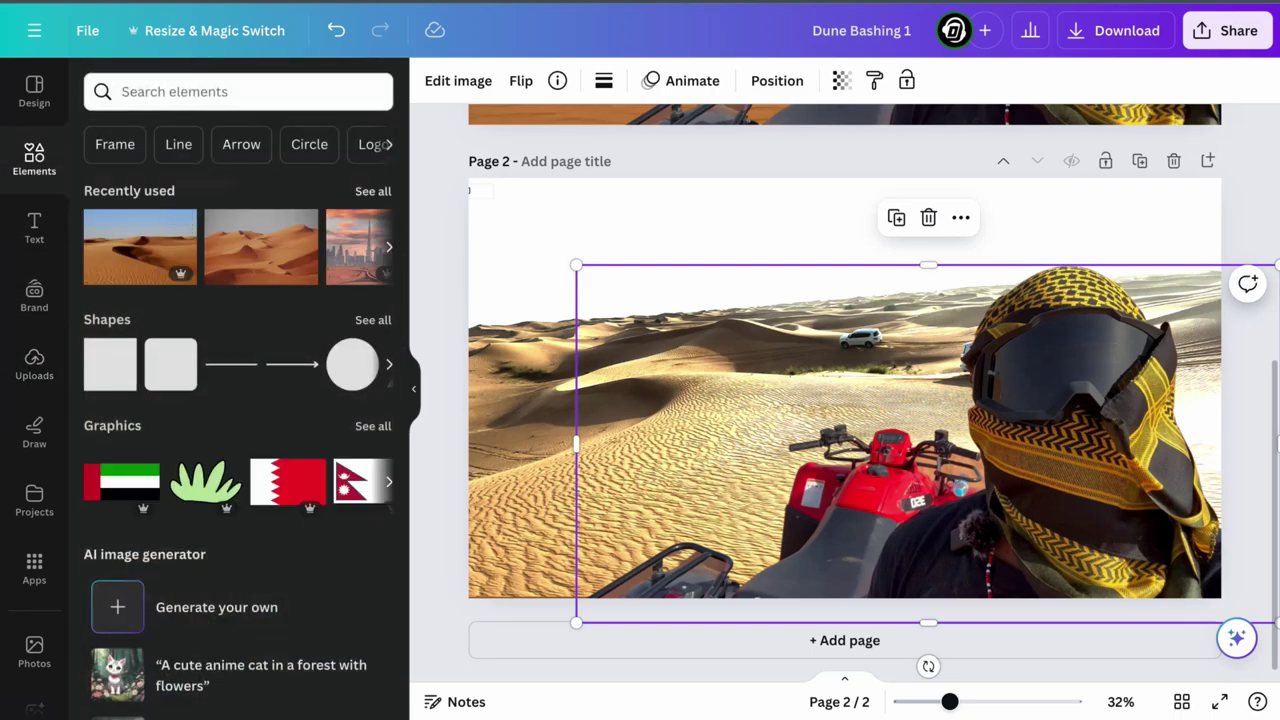
{"action": "left_click", "coordinate": [373, 191]}
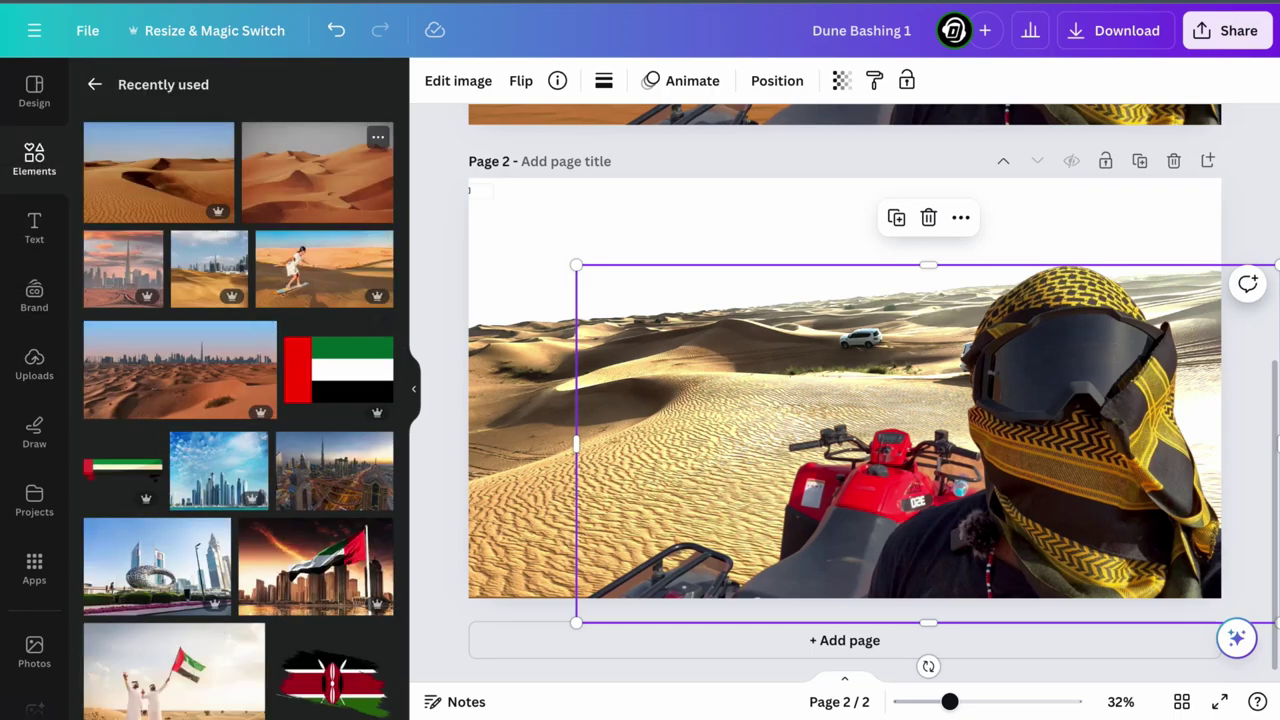
{"action": "left_click", "coordinate": [95, 85]}
{"action": "left_click", "coordinate": [232, 92]}
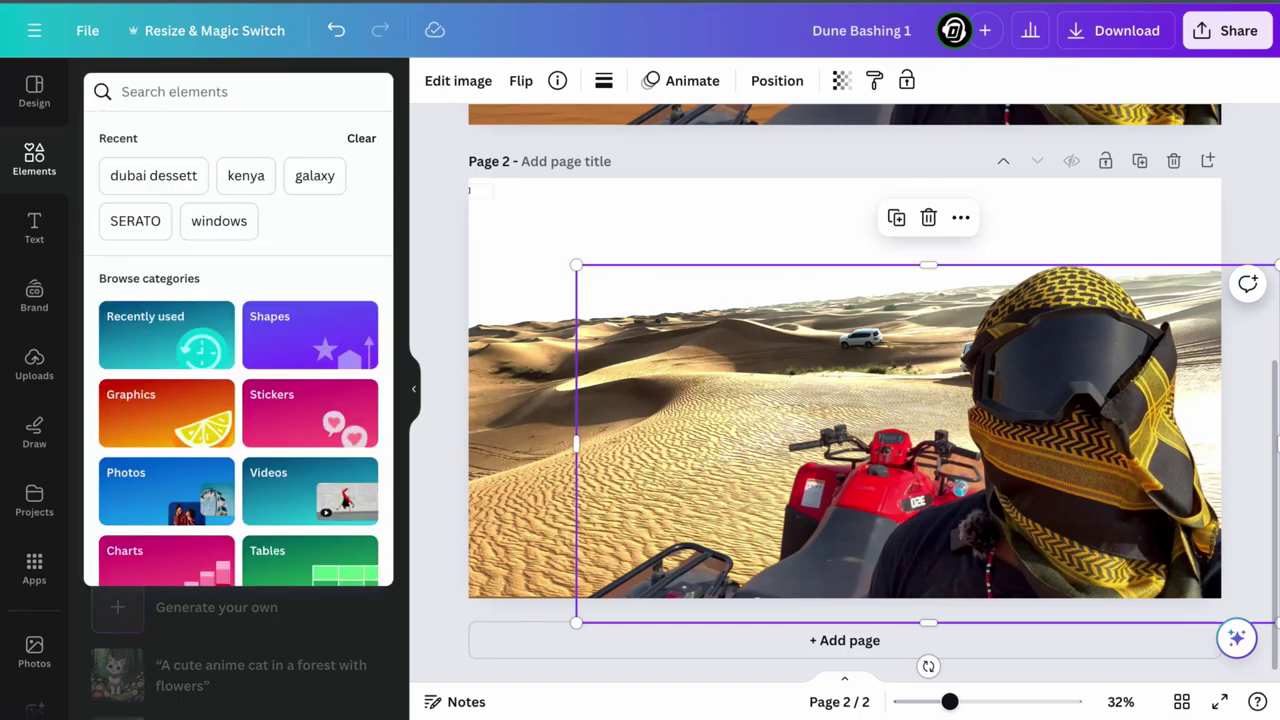
{"action": "type", "text": "dubai"}
{"action": "key", "text": "Return"}
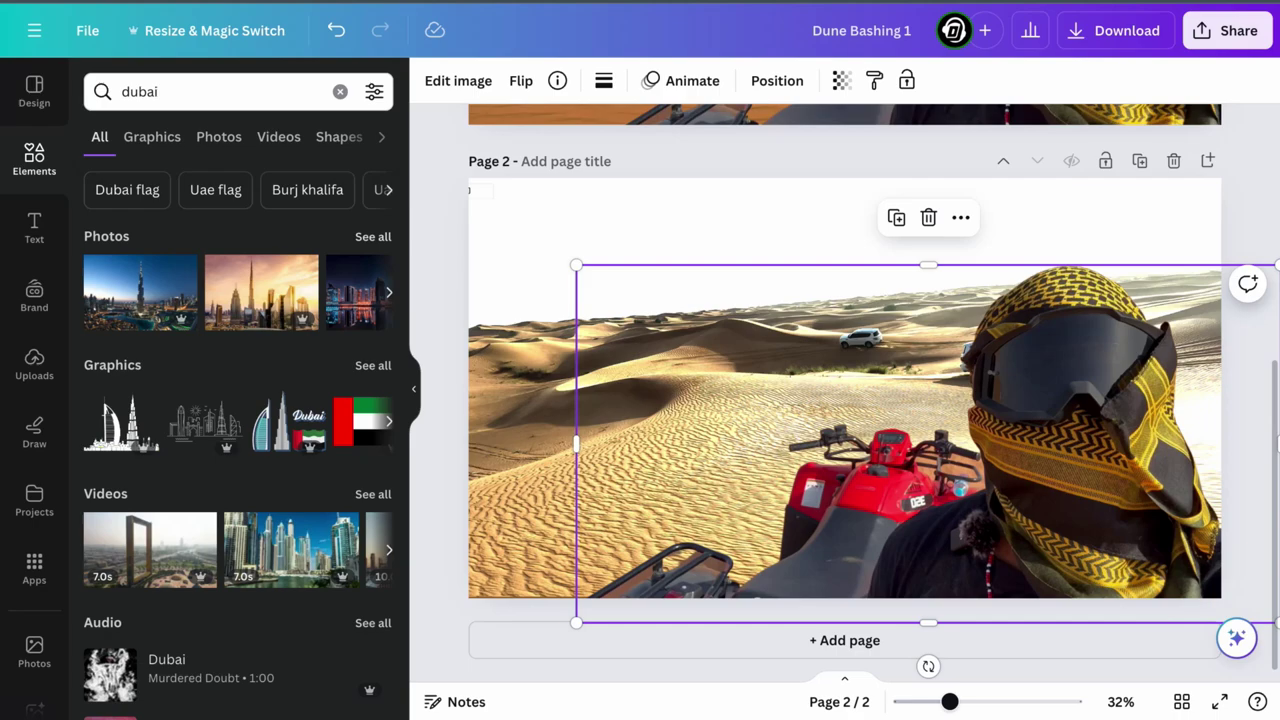
{"action": "left_click", "coordinate": [373, 236]}
{"action": "scroll", "coordinate": [240, 400], "scroll_direction": "down", "scroll_amount": 5}
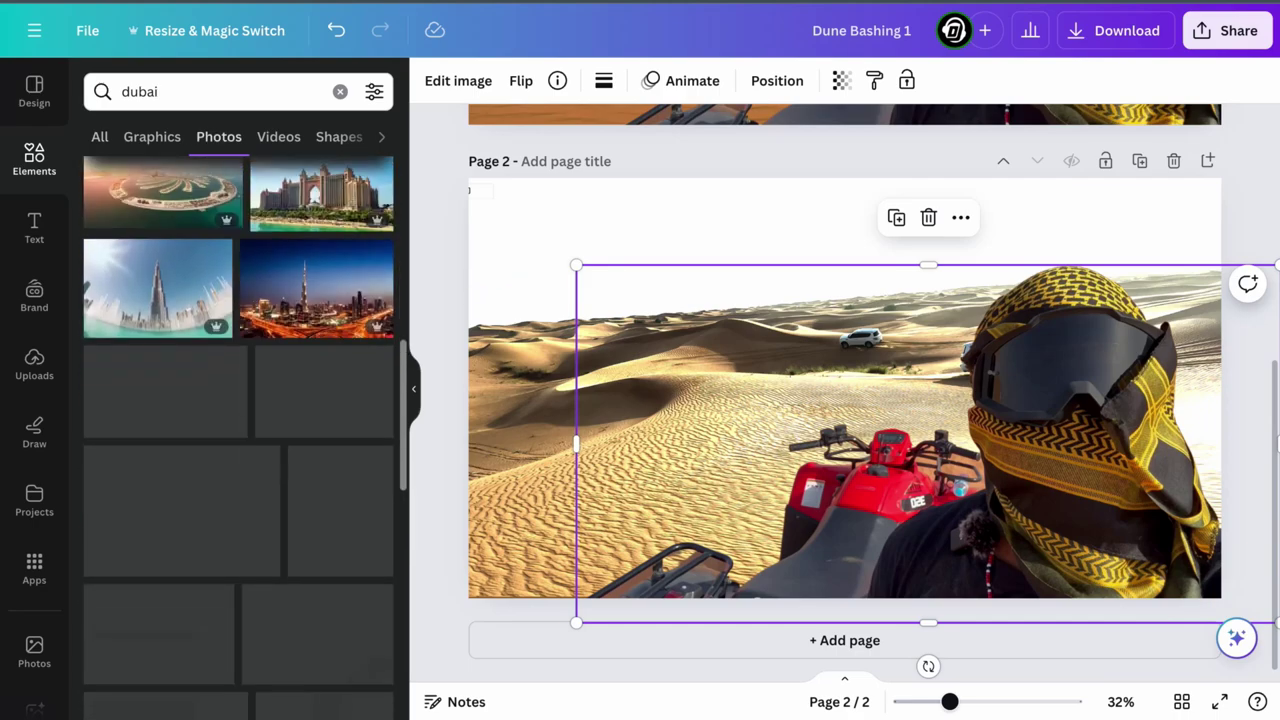
- Replace page 2's background with the photo of red desert dunes in front of the Dubai skyline
{"action": "left_click", "coordinate": [165, 545]}
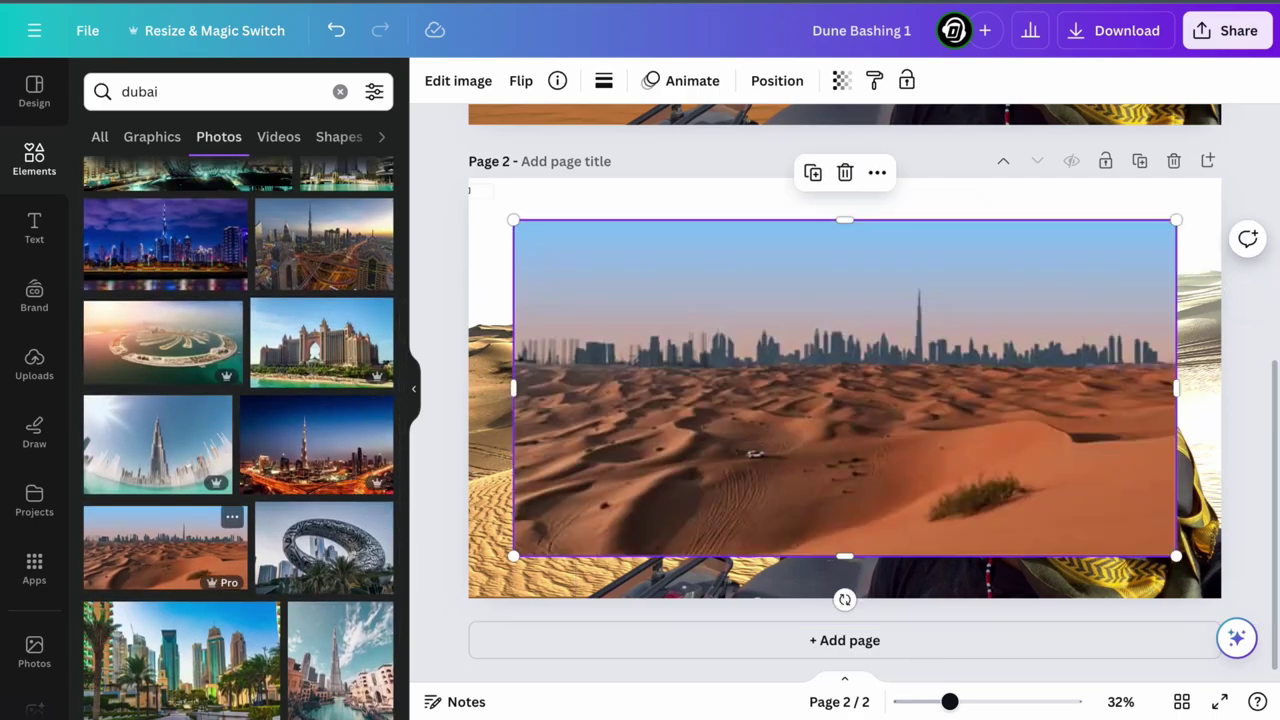
{"action": "right_click", "coordinate": [855, 345]}
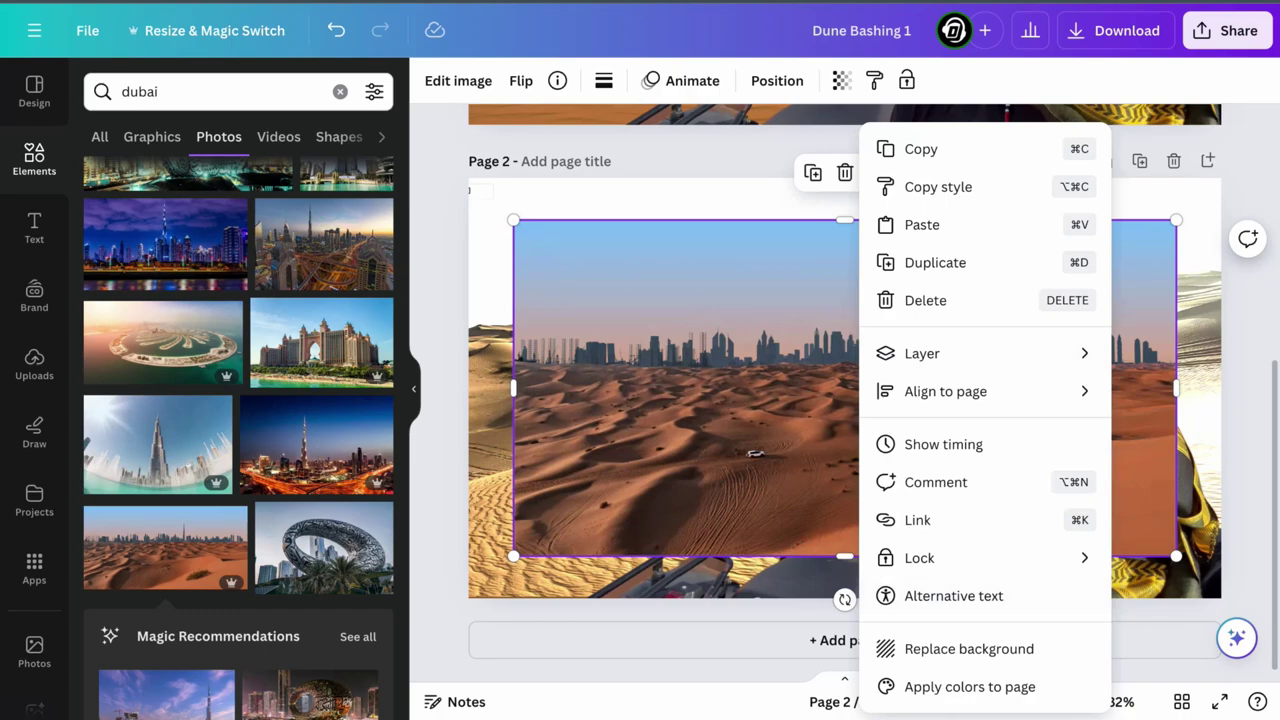
{"action": "left_click", "coordinate": [968, 648]}
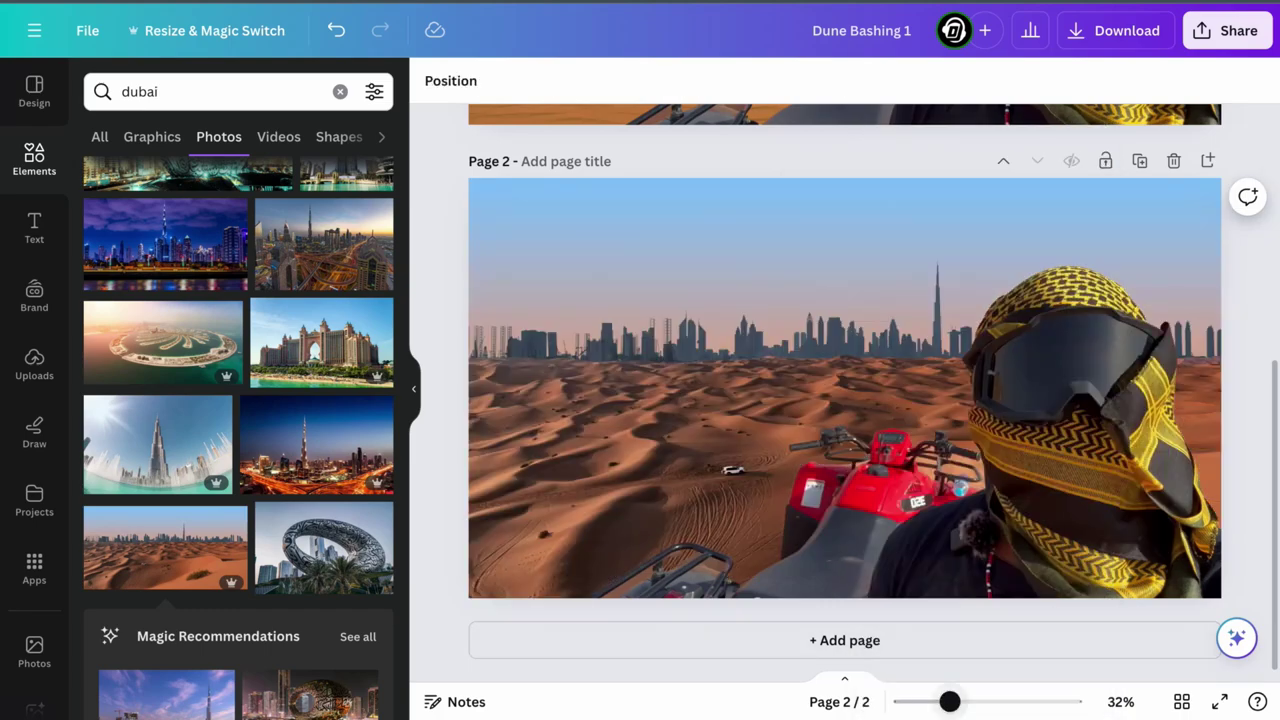
- Scale down the rider cutout on page 2, keeping its lower-right corner in place
{"action": "scroll", "coordinate": [238, 440], "scroll_direction": "down", "scroll_amount": 3}
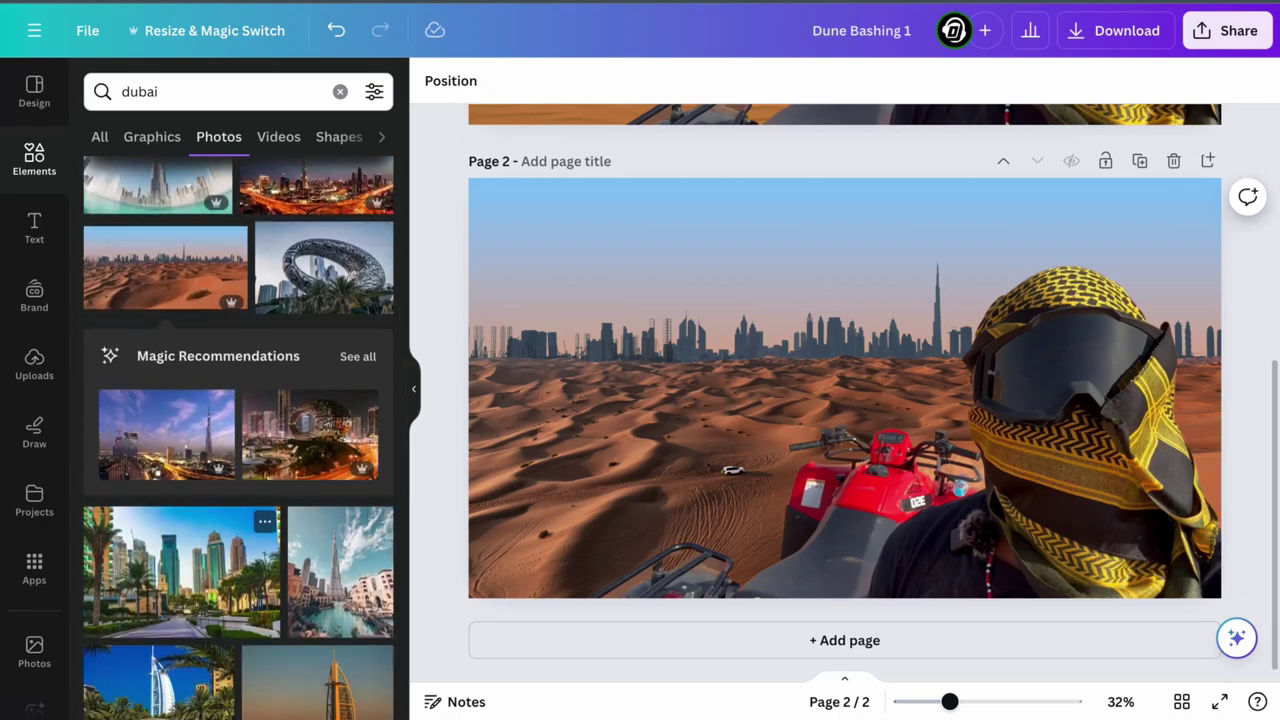
{"action": "scroll", "coordinate": [238, 440], "scroll_direction": "down", "scroll_amount": 2}
{"action": "left_click", "coordinate": [940, 480]}
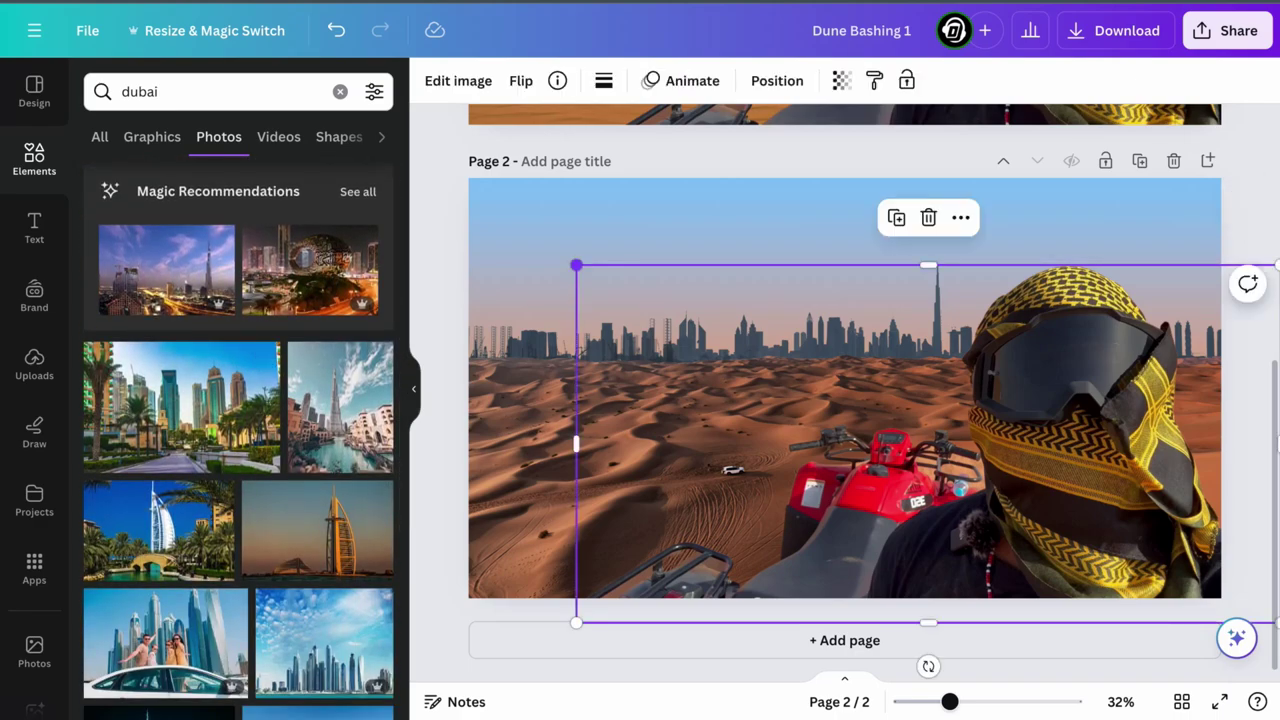
{"action": "left_click_drag", "start_coordinate": [928, 443], "coordinate": [1039, 500]}
- Browse more of the Dubai photos, then search the photo elements for "dune bashing"
{"action": "scroll", "coordinate": [378, 357], "scroll_direction": "down", "scroll_amount": 5}
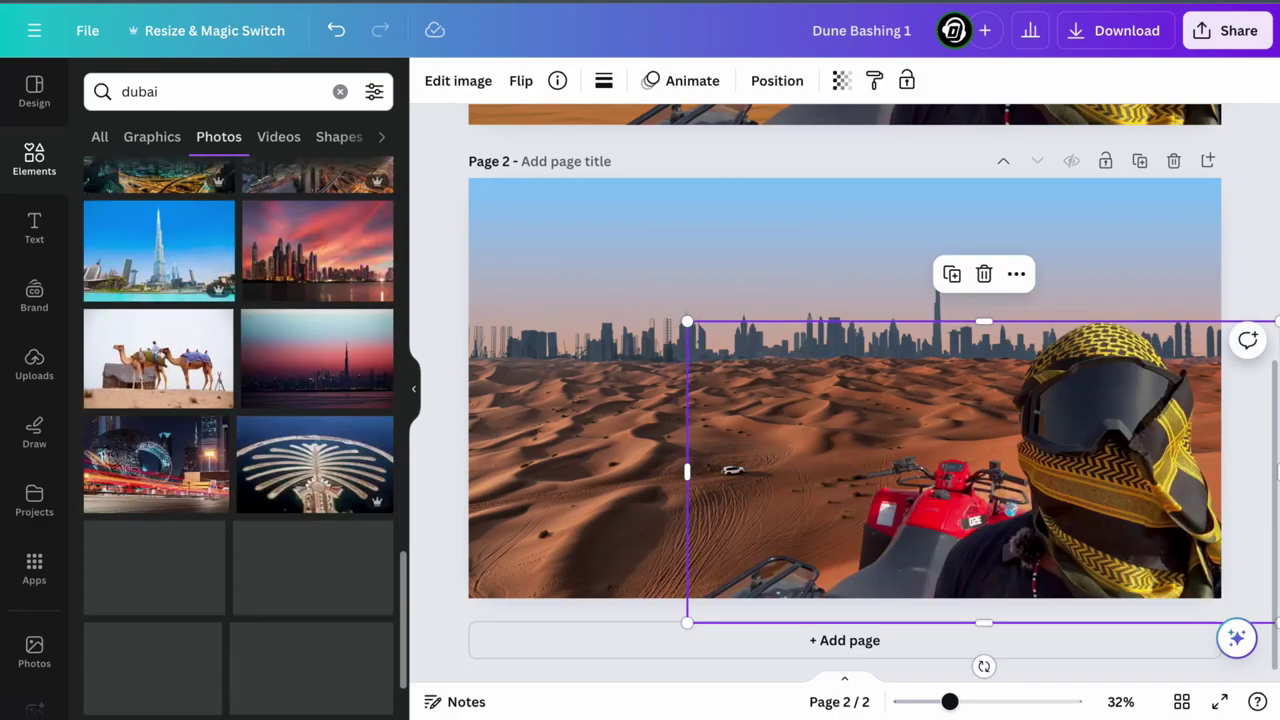
{"action": "scroll", "coordinate": [238, 440], "scroll_direction": "down", "scroll_amount": 10}
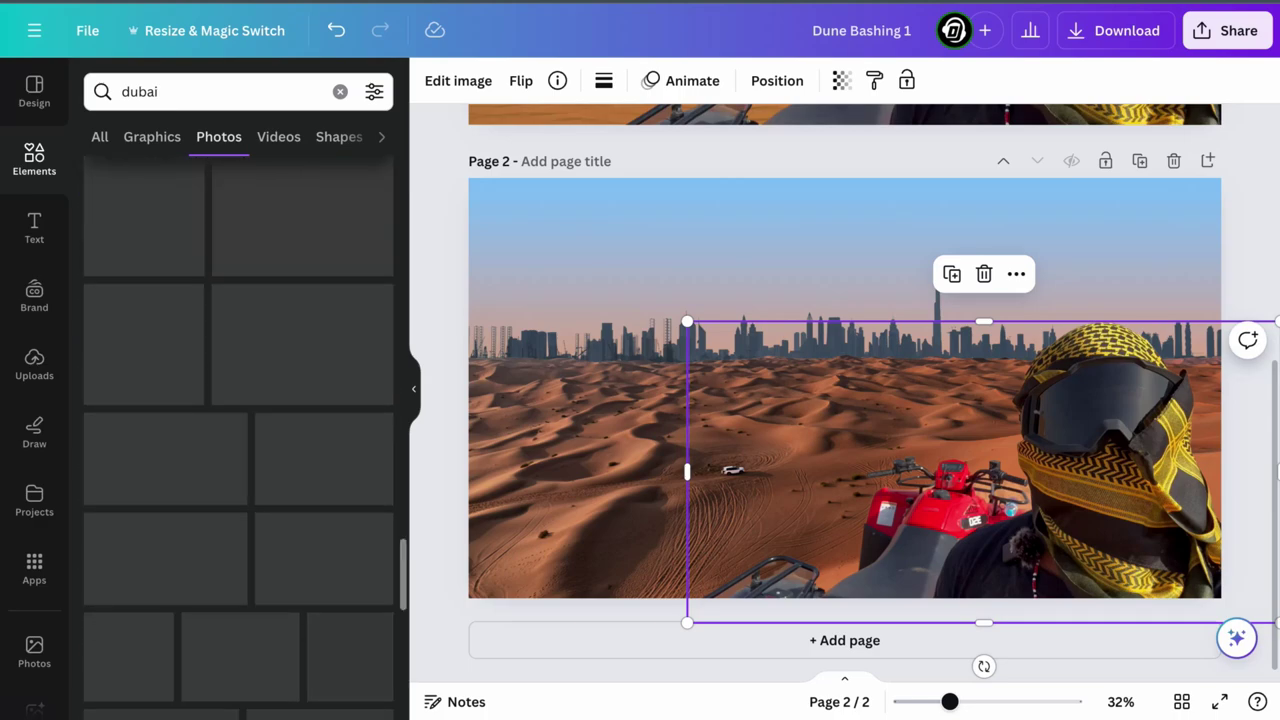
{"action": "double_click", "coordinate": [140, 92]}
{"action": "type", "text": "dun"}
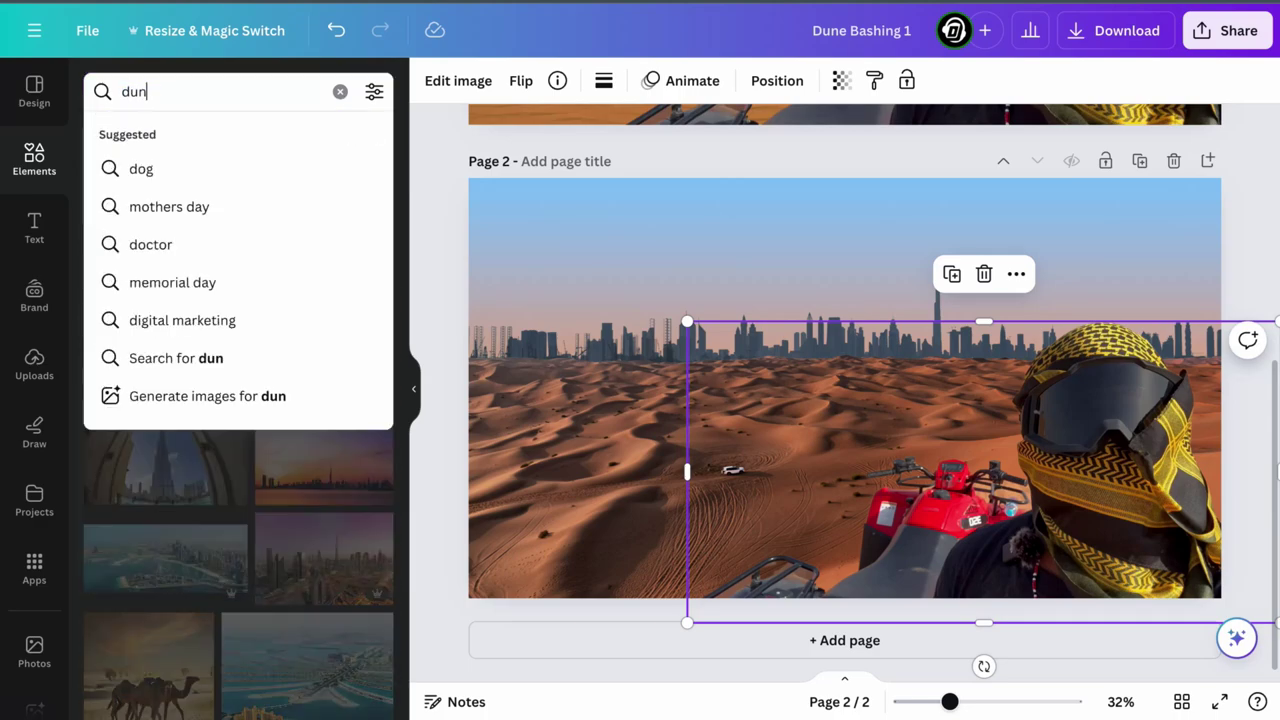
{"action": "type", "text": "e  basjh"}
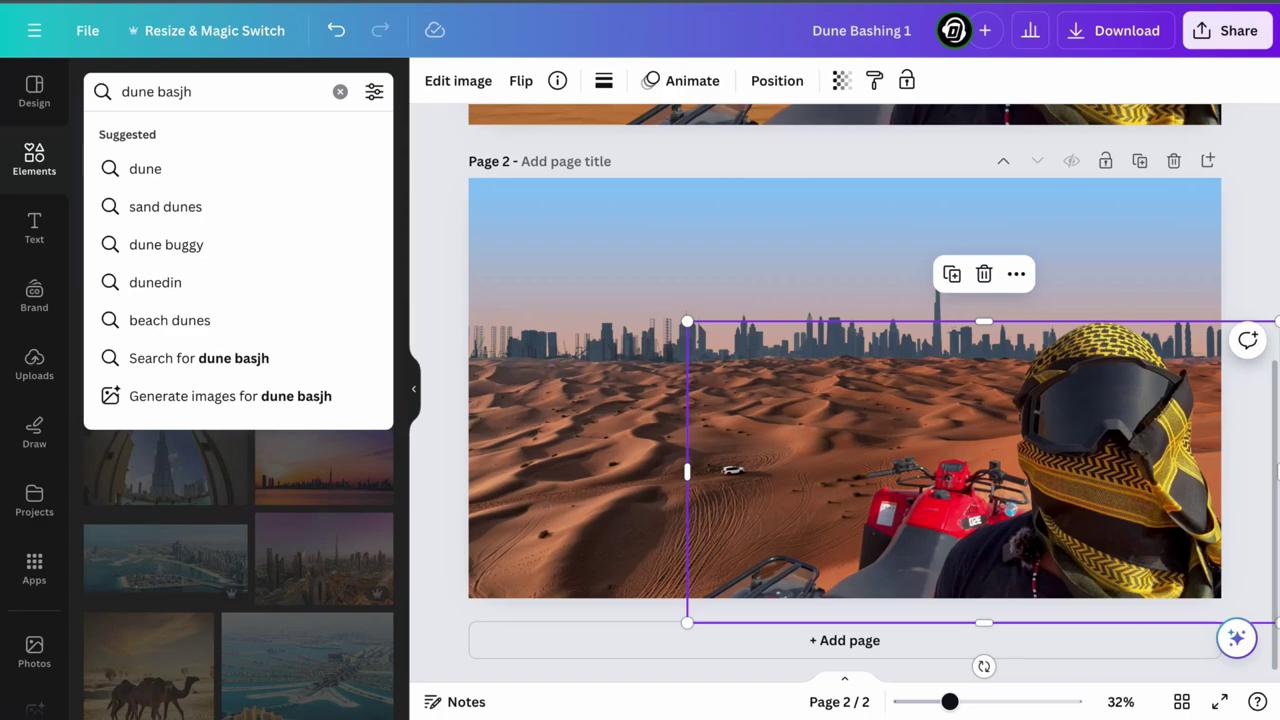
{"action": "key", "text": "BackSpace"}
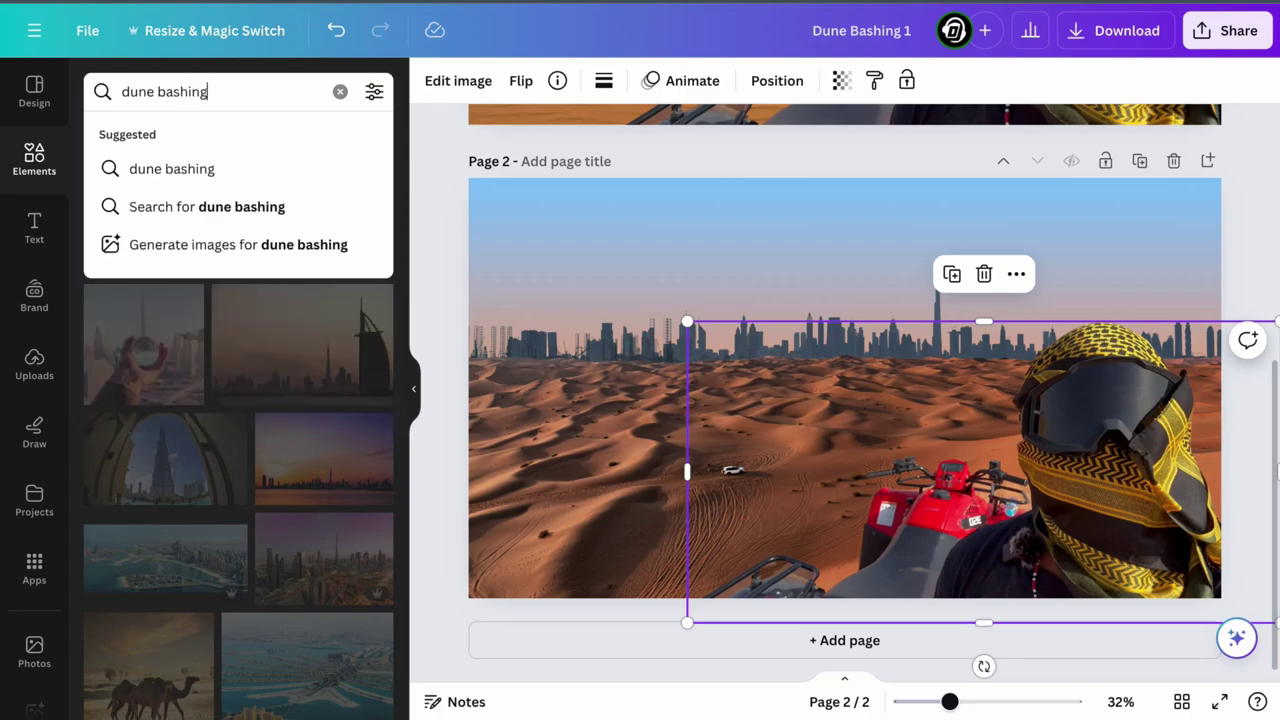
{"action": "key", "text": "Return"}
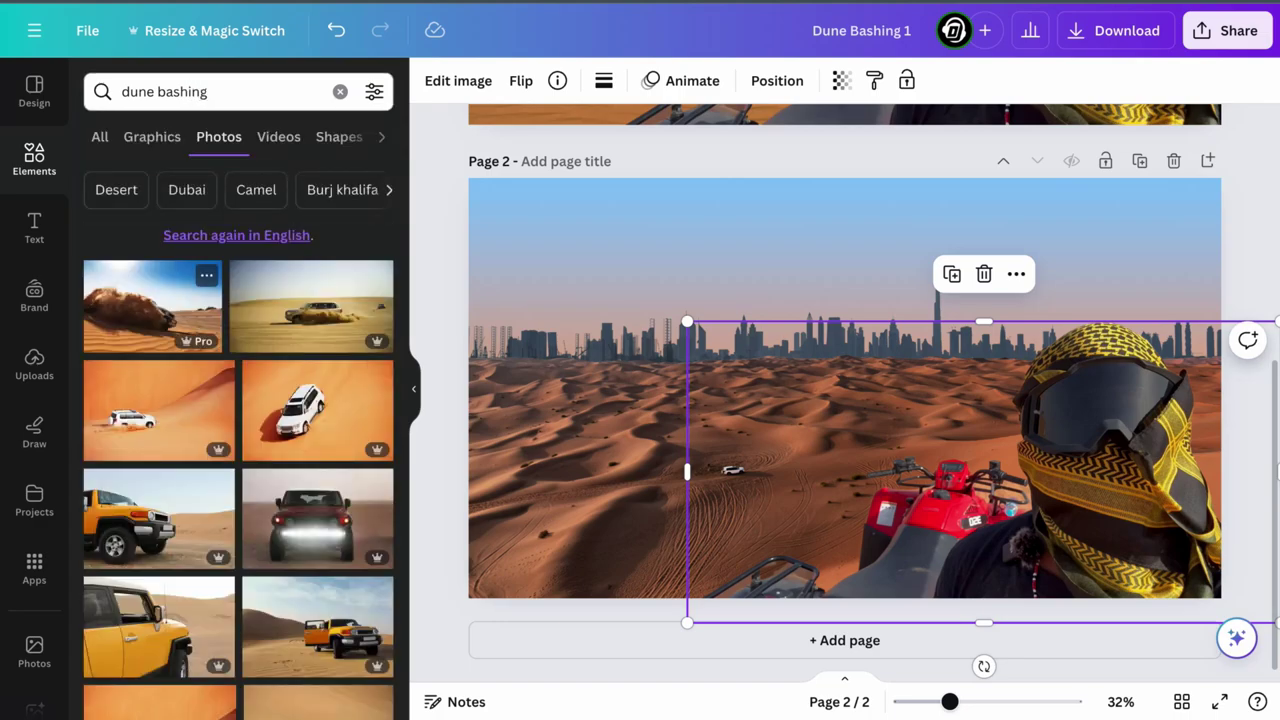
- Replace page 2's background with the photo of a white SUV kicking up sand beside an orange dune
{"action": "left_click", "coordinate": [155, 410]}
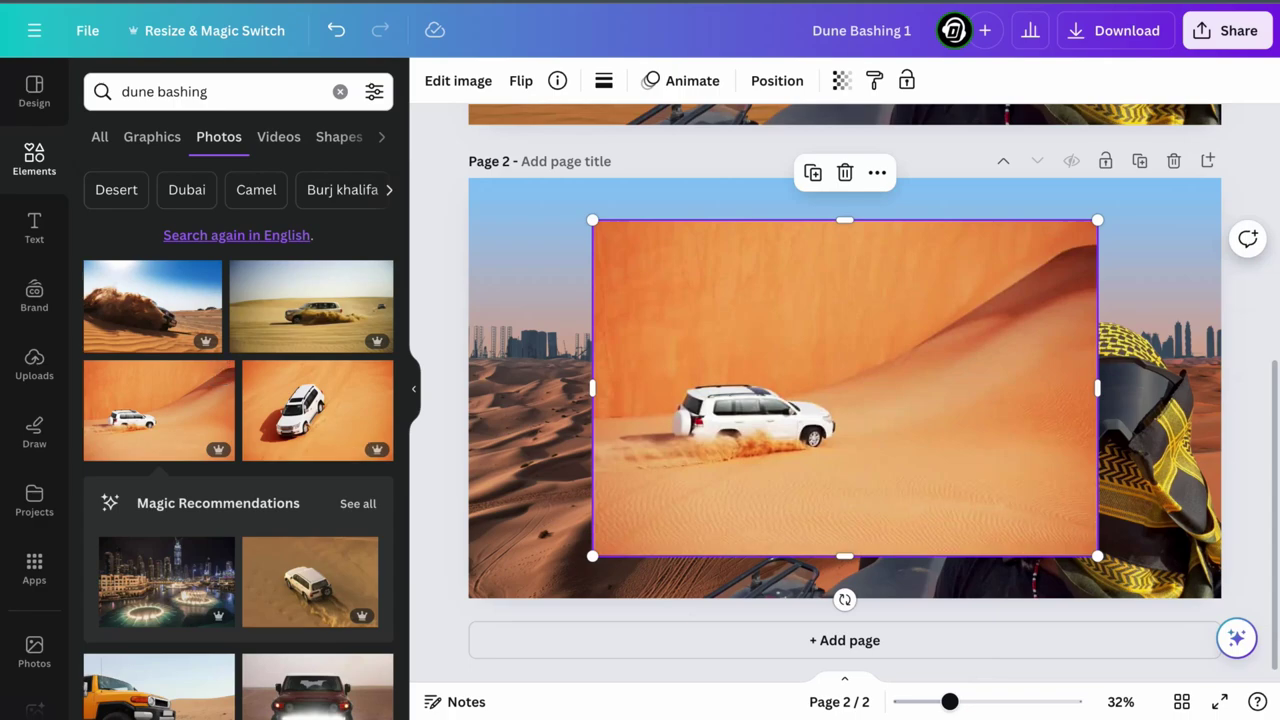
{"action": "right_click", "coordinate": [745, 400]}
{"action": "left_click", "coordinate": [829, 648]}
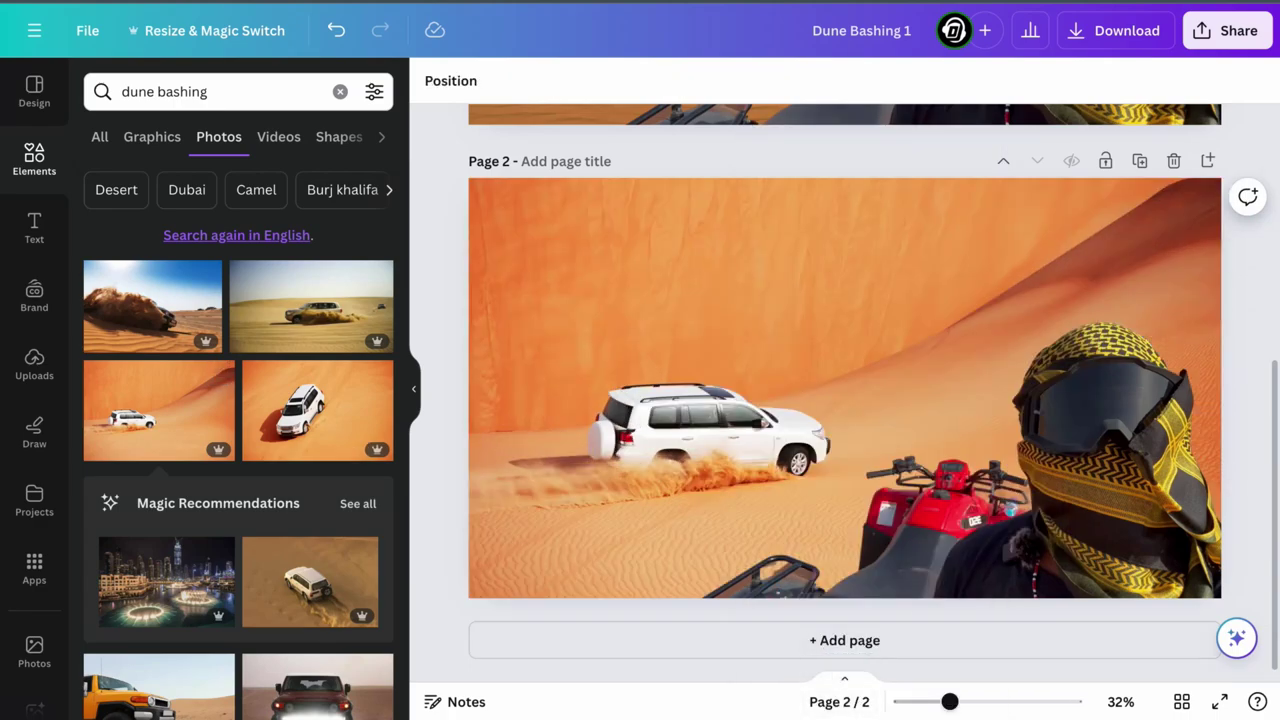
- Replace page 2's background with the photo of a white SUV driving down an orange dune, seen from above
{"action": "left_click", "coordinate": [305, 410]}
{"action": "right_click", "coordinate": [796, 390]}
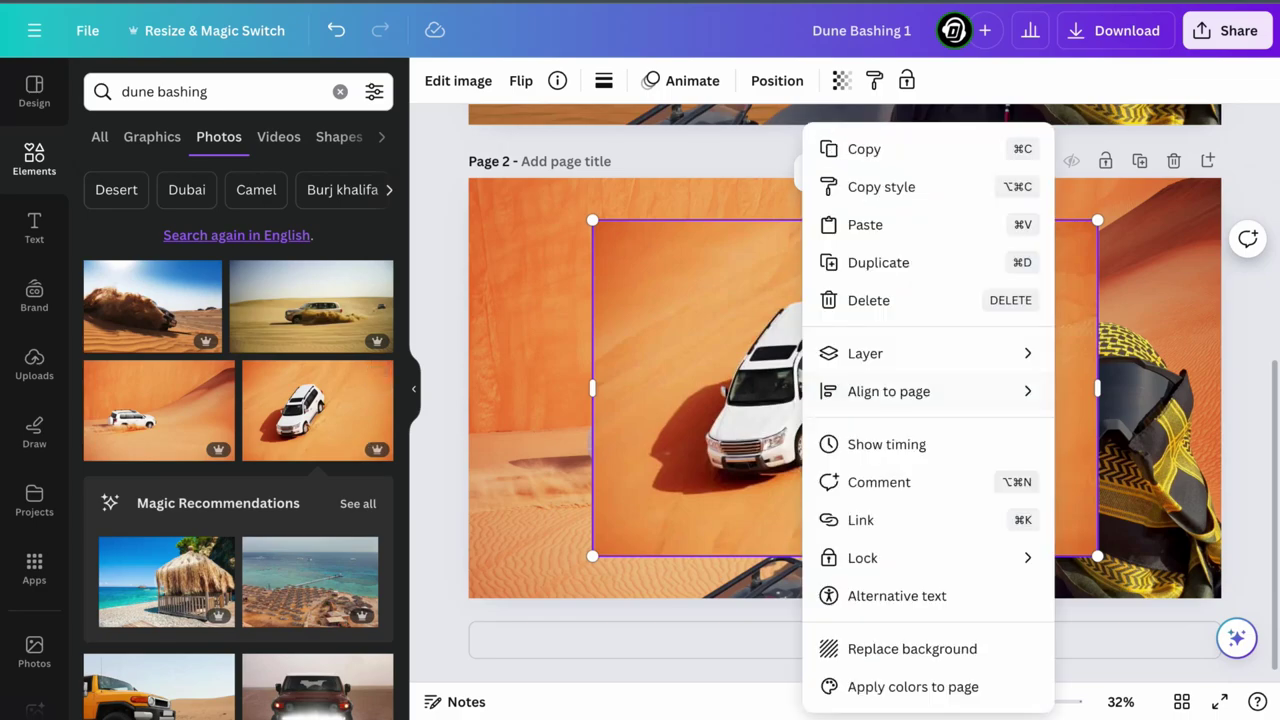
{"action": "left_click", "coordinate": [829, 648]}
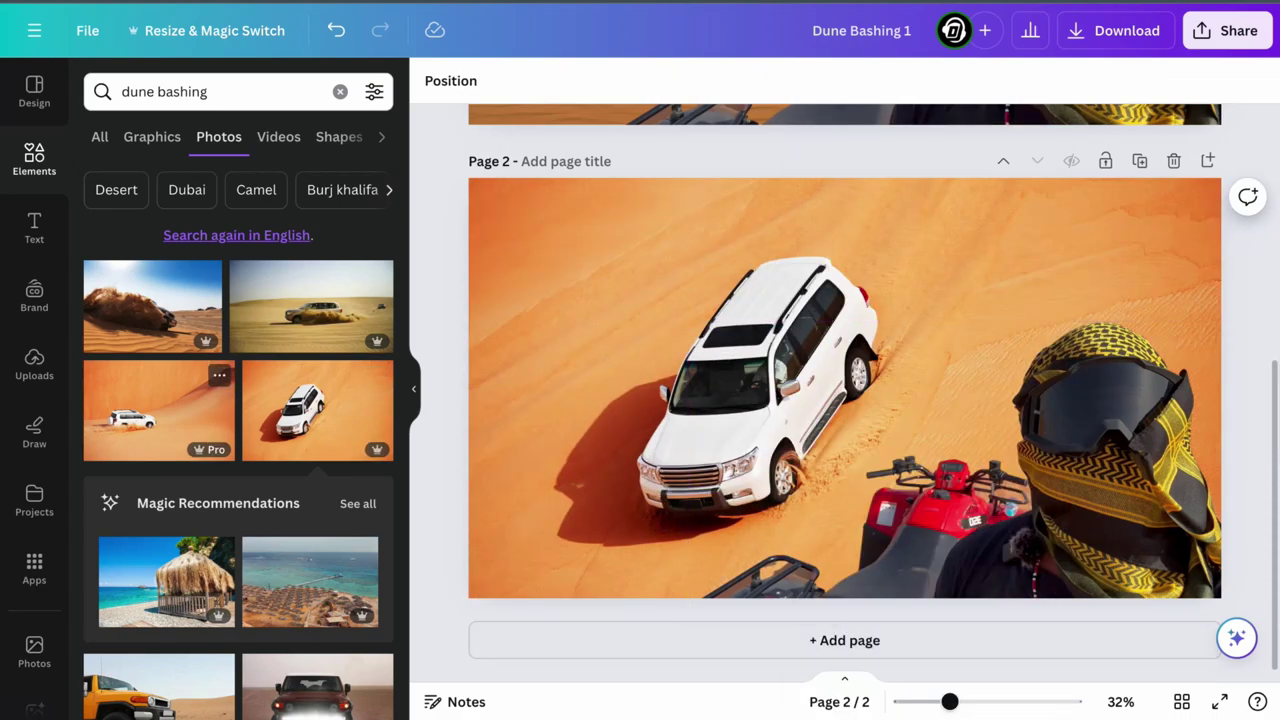
- Replace page 2's background with the photo of a white SUV seen from behind beside a tall orange dune wall
{"action": "scroll", "coordinate": [238, 440], "scroll_direction": "down", "scroll_amount": 5}
{"action": "scroll", "coordinate": [255, 560], "scroll_direction": "down", "scroll_amount": 6}
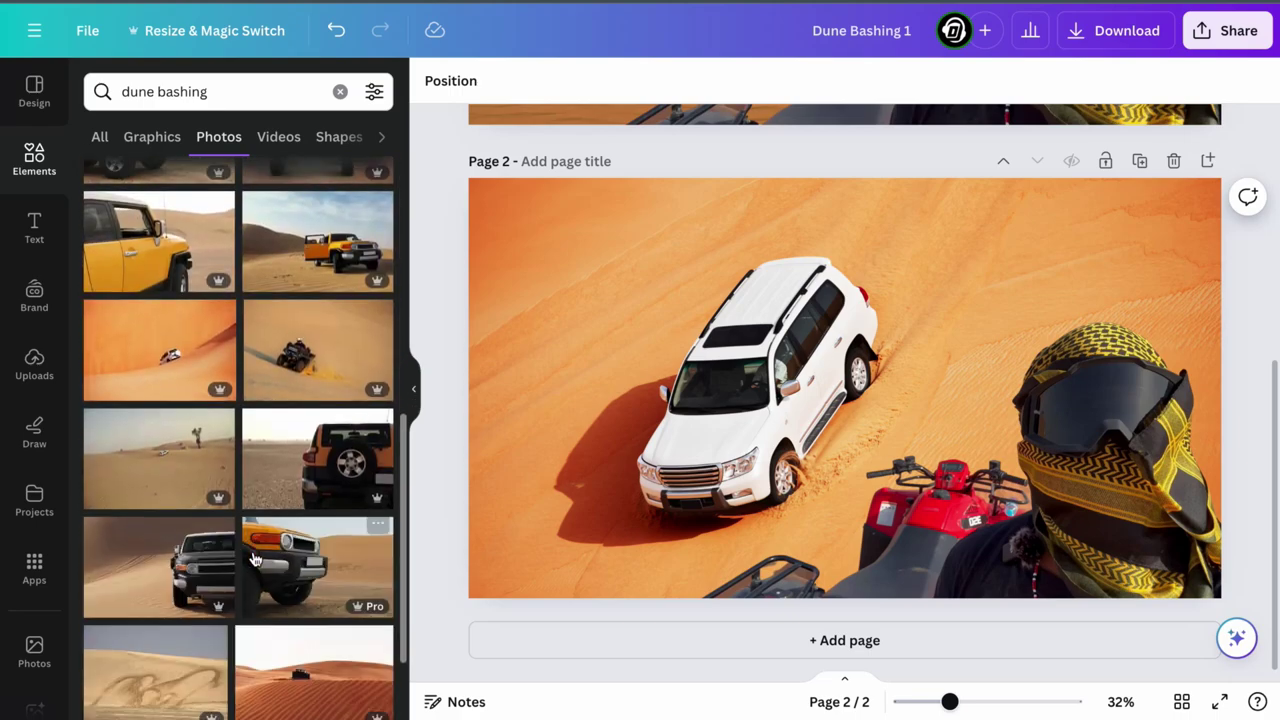
{"action": "scroll", "coordinate": [255, 560], "scroll_direction": "down", "scroll_amount": 4}
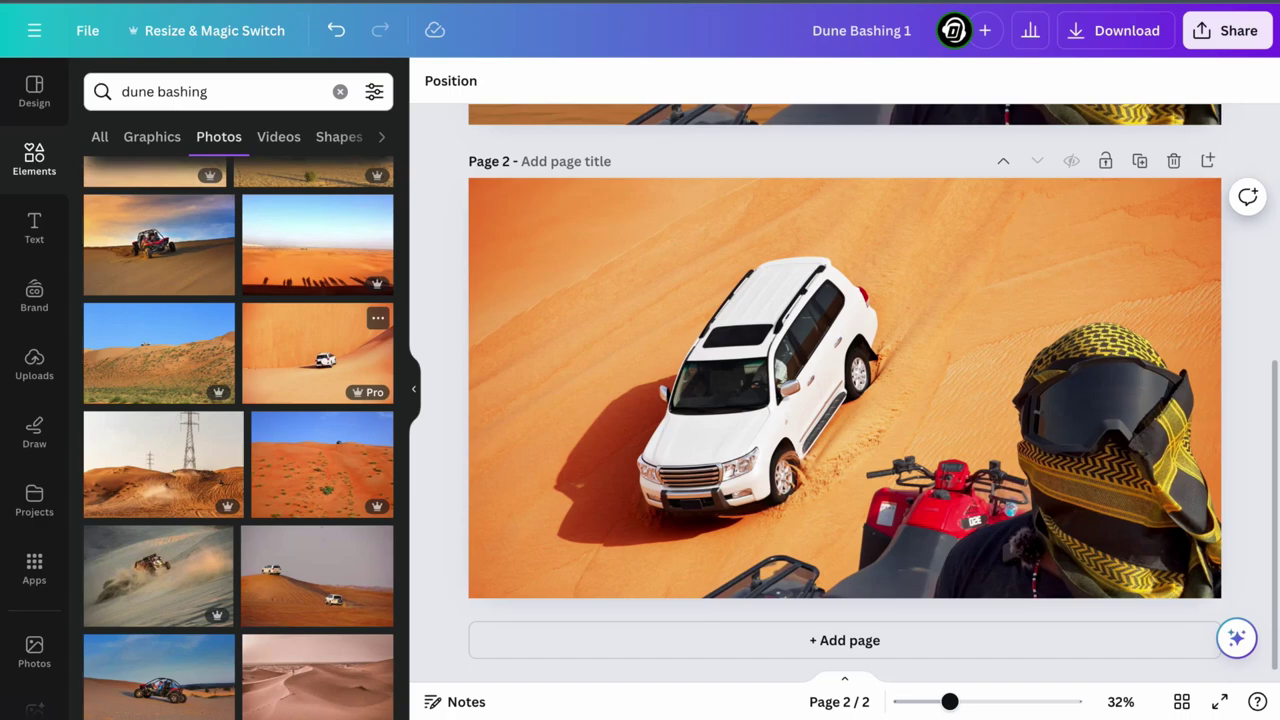
{"action": "left_click", "coordinate": [317, 353]}
{"action": "right_click", "coordinate": [733, 390]}
{"action": "left_click", "coordinate": [840, 649]}
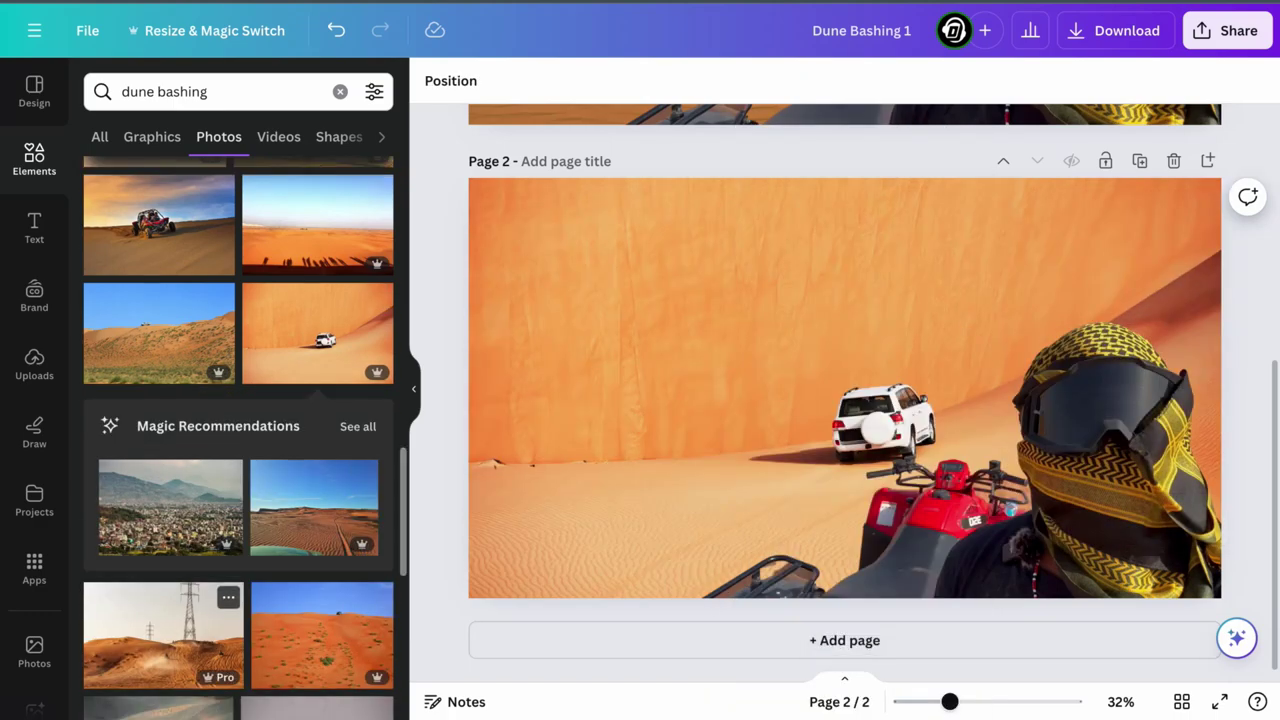
- Replace page 2's background with the "dune bashing" photo of white SUVs on a brown dune under a grey sky
{"action": "scroll", "coordinate": [238, 440], "scroll_direction": "up", "scroll_amount": 2}
{"action": "scroll", "coordinate": [238, 440], "scroll_direction": "up", "scroll_amount": 10}
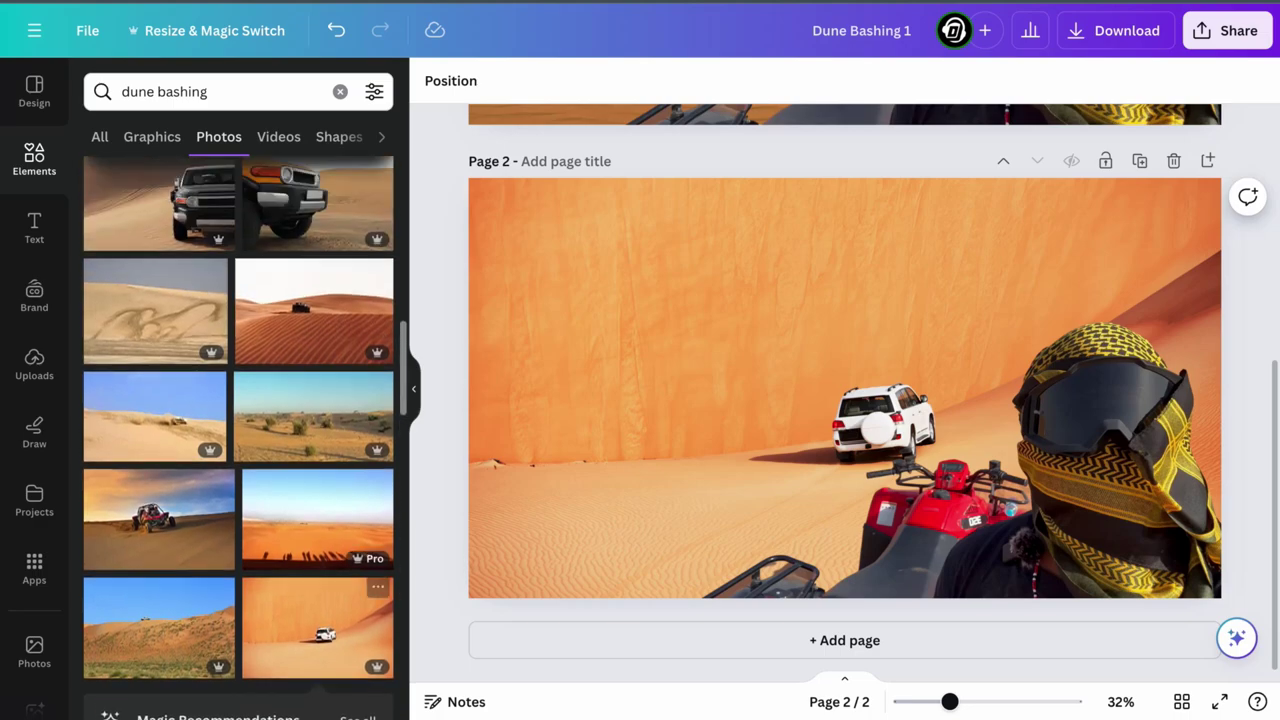
{"action": "scroll", "coordinate": [238, 440], "scroll_direction": "up", "scroll_amount": 2}
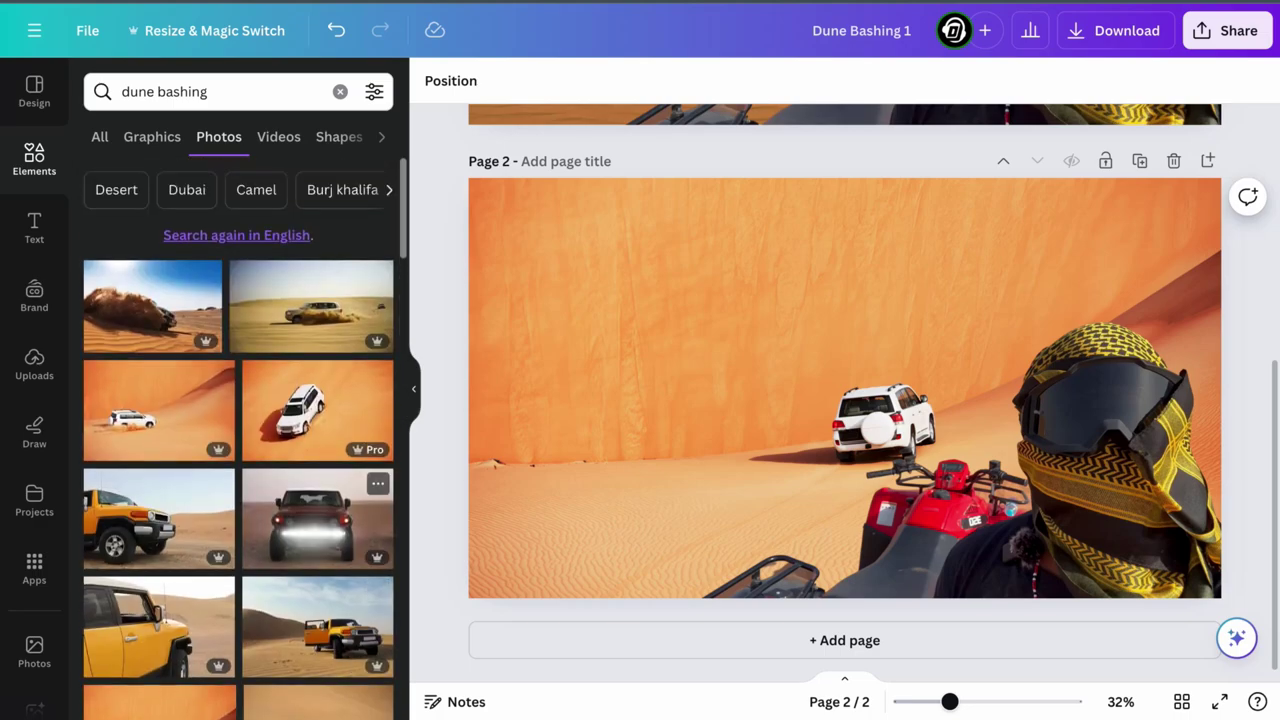
{"action": "scroll", "coordinate": [238, 440], "scroll_direction": "down", "scroll_amount": 10}
{"action": "scroll", "coordinate": [238, 440], "scroll_direction": "down", "scroll_amount": 3}
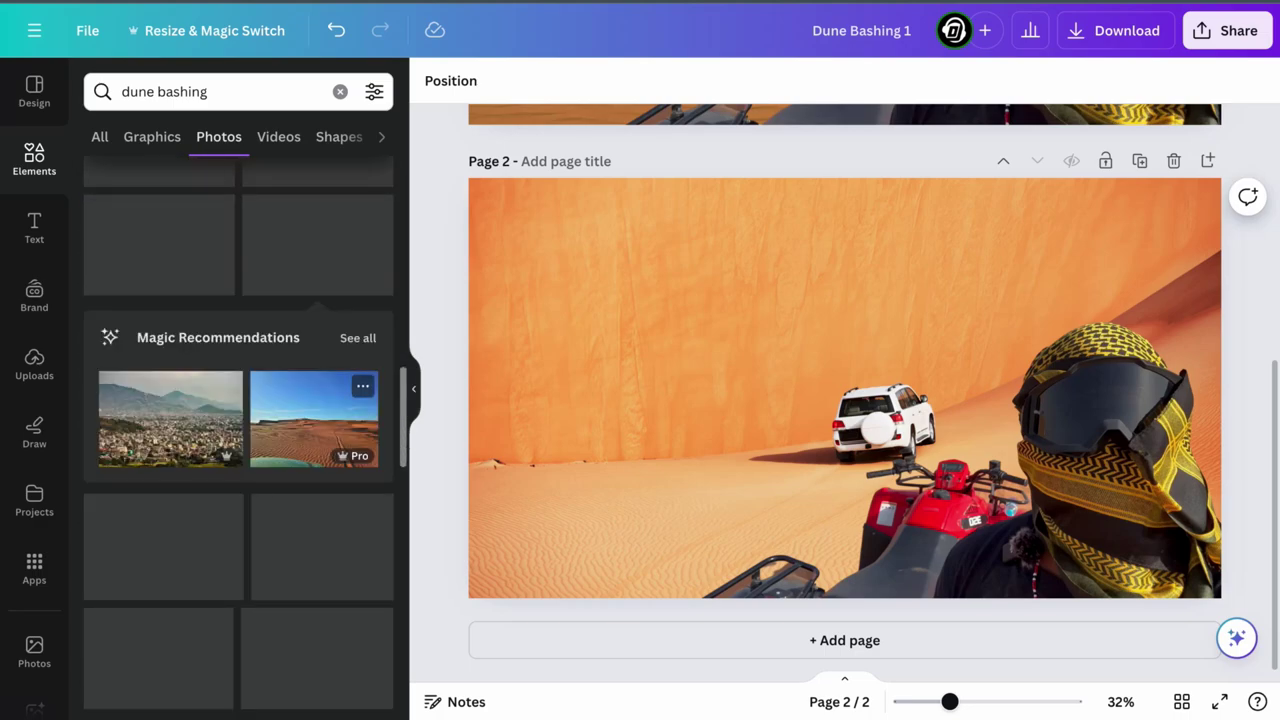
{"action": "scroll", "coordinate": [238, 440], "scroll_direction": "down", "scroll_amount": 3}
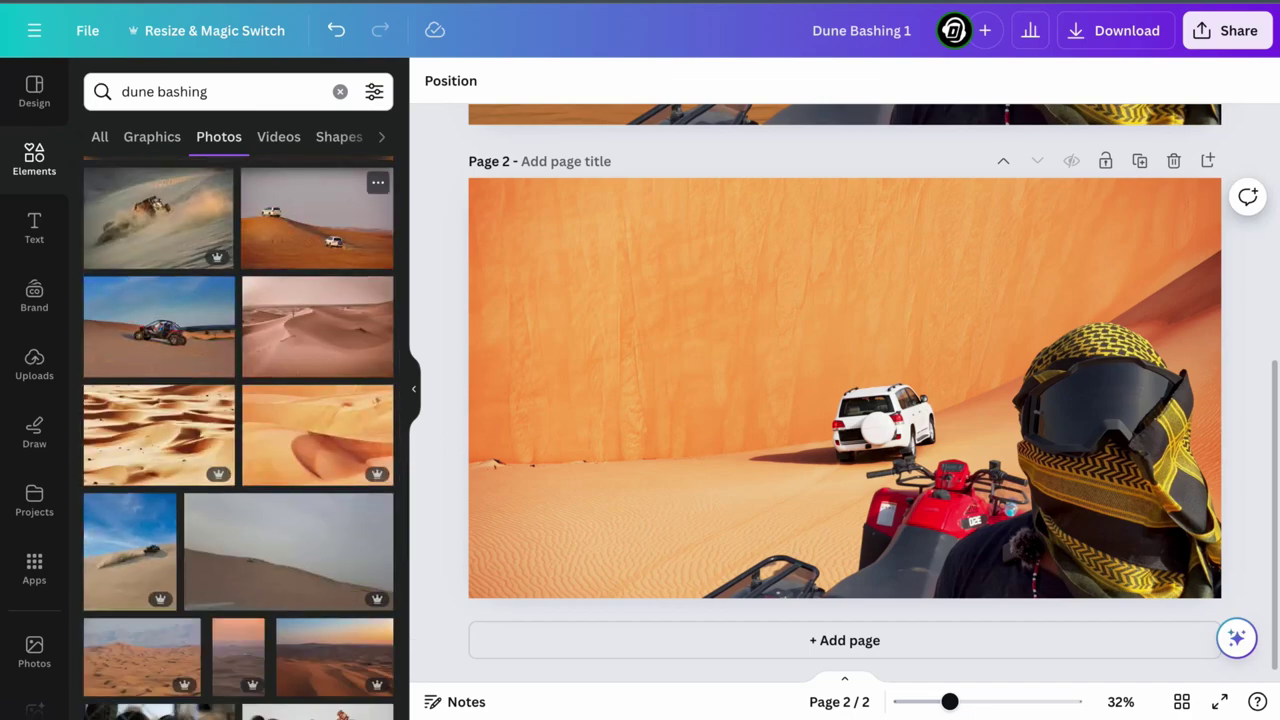
{"action": "left_click", "coordinate": [316, 218]}
{"action": "right_click", "coordinate": [800, 372]}
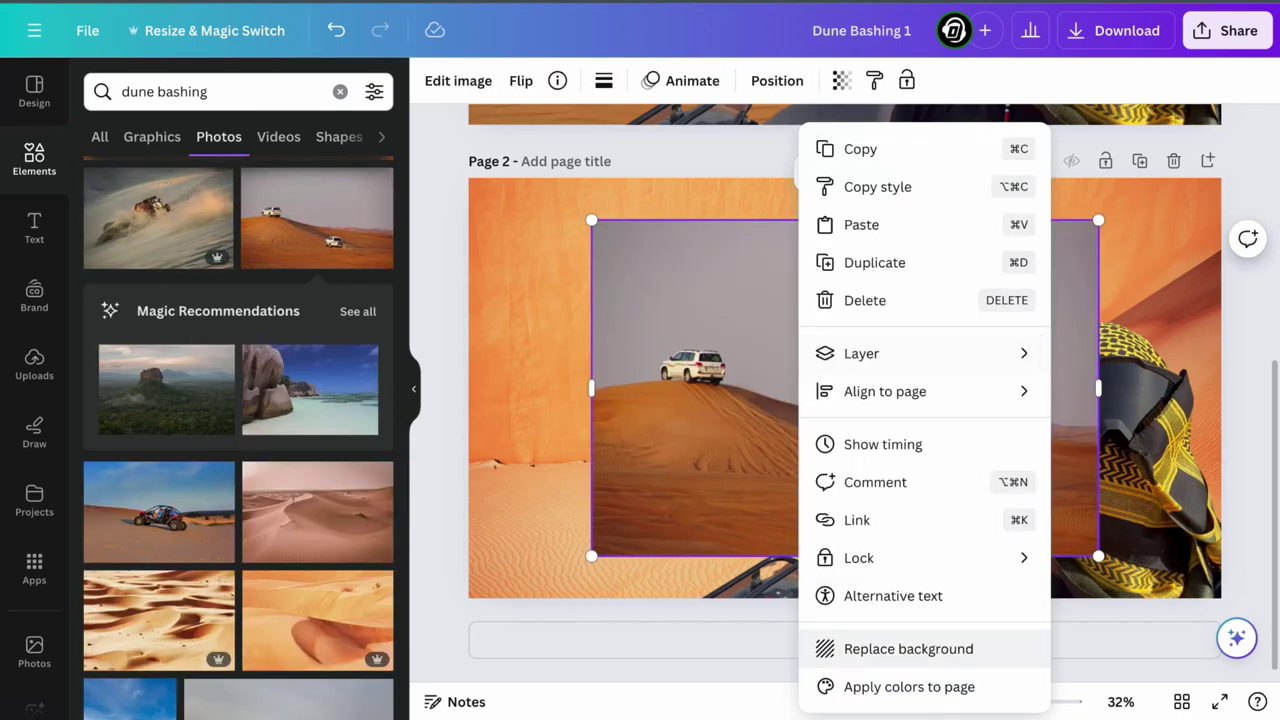
{"action": "left_click", "coordinate": [880, 648]}
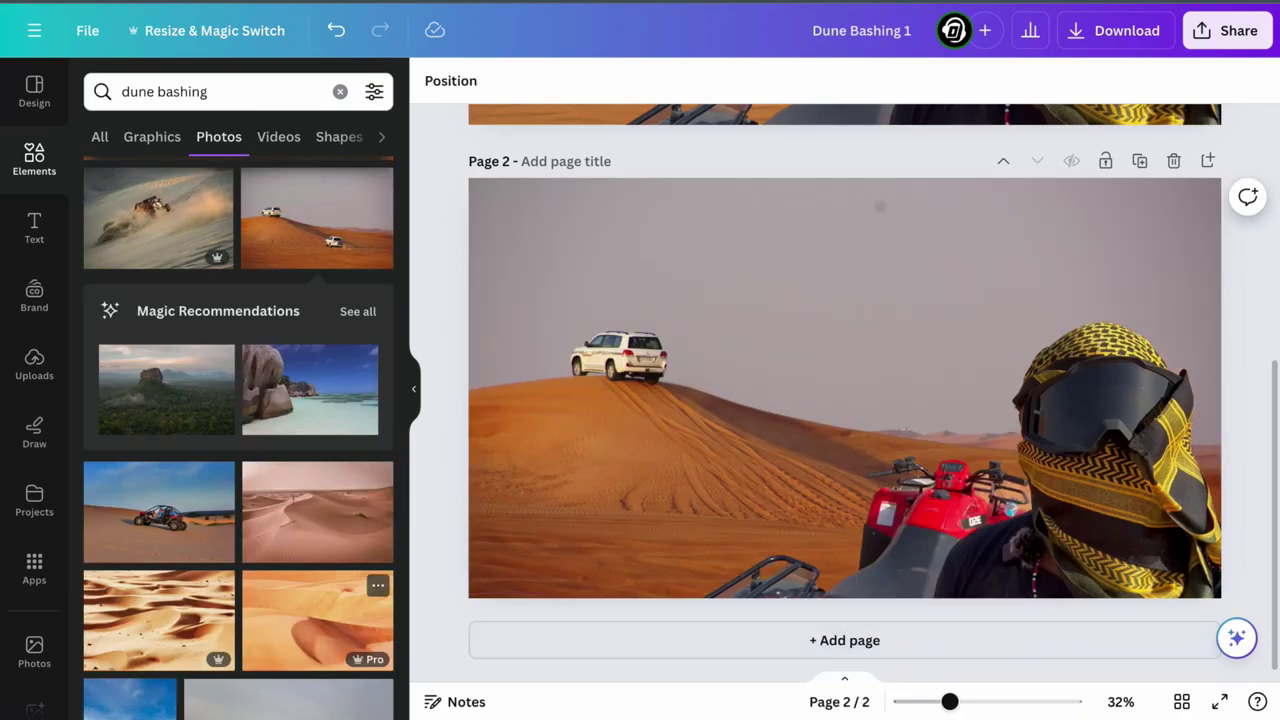
- Browse the remaining photos, try the one of an SUV spraying sand under a blue sky on page 2, and delete it
{"action": "scroll", "coordinate": [238, 440], "scroll_direction": "down", "scroll_amount": 10}
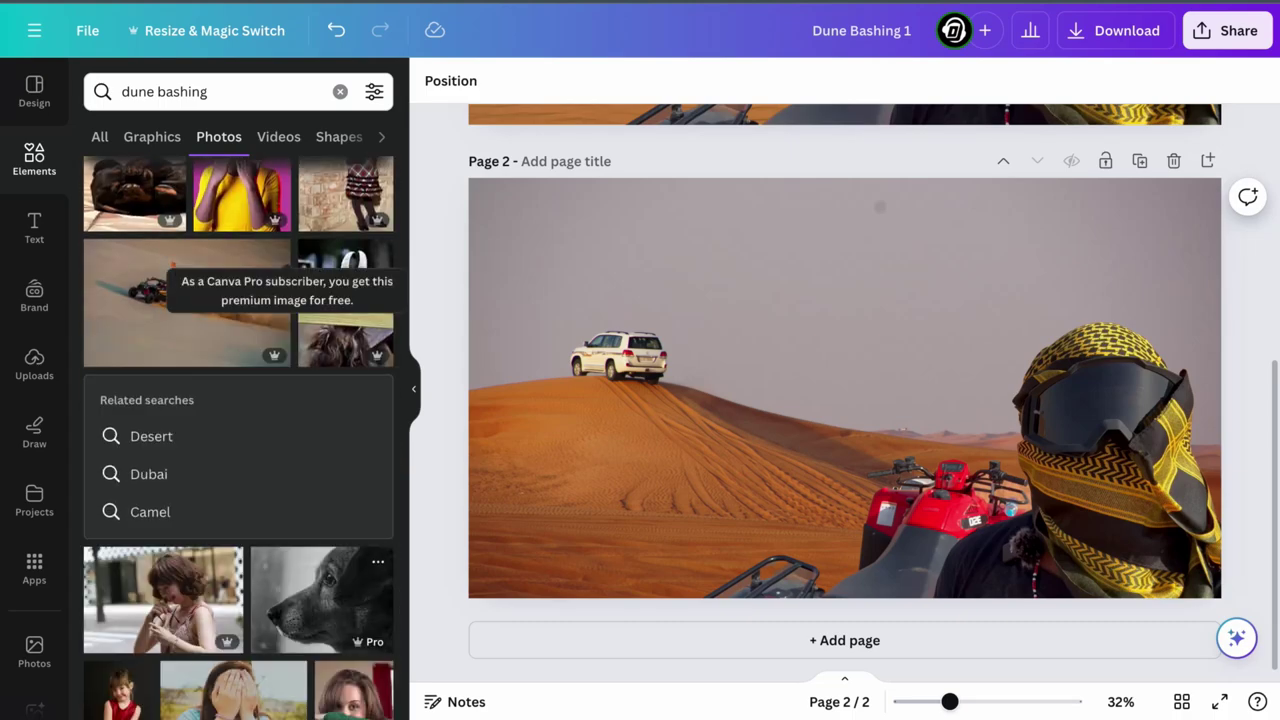
{"action": "scroll", "coordinate": [280, 615], "scroll_direction": "down", "scroll_amount": 10}
{"action": "scroll", "coordinate": [280, 615], "scroll_direction": "down", "scroll_amount": 10}
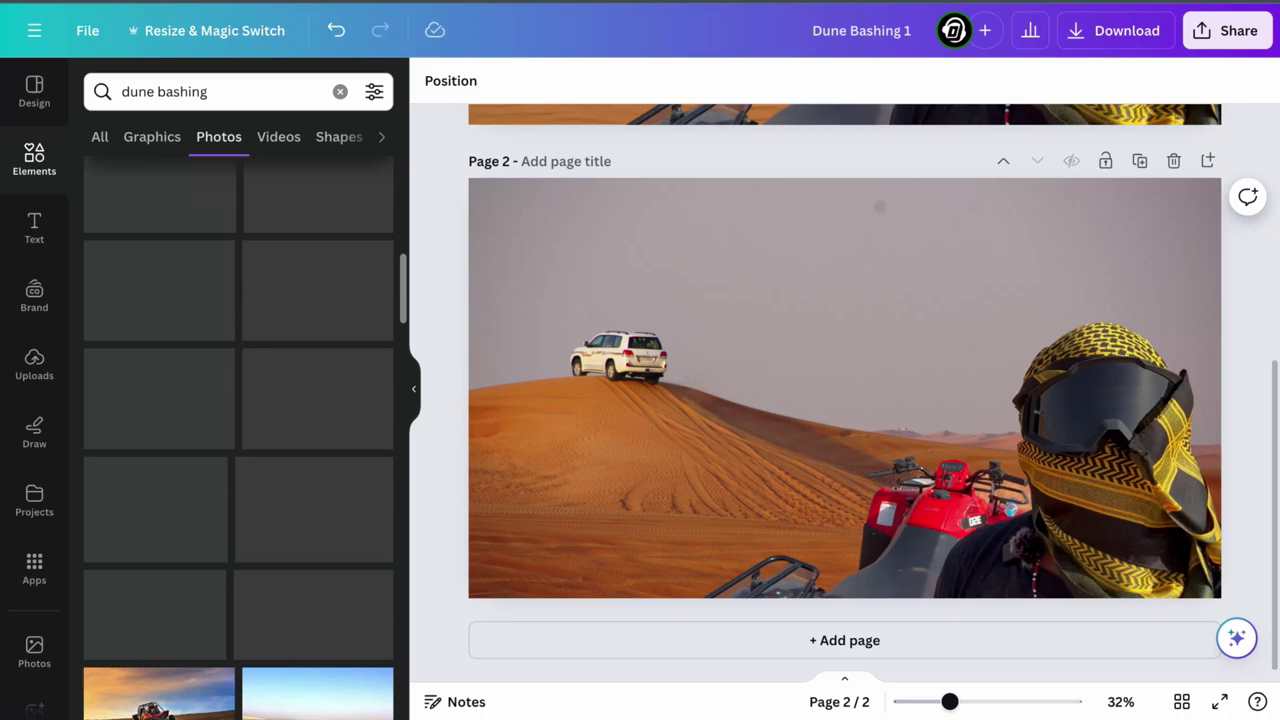
{"action": "scroll", "coordinate": [238, 440], "scroll_direction": "up", "scroll_amount": 5}
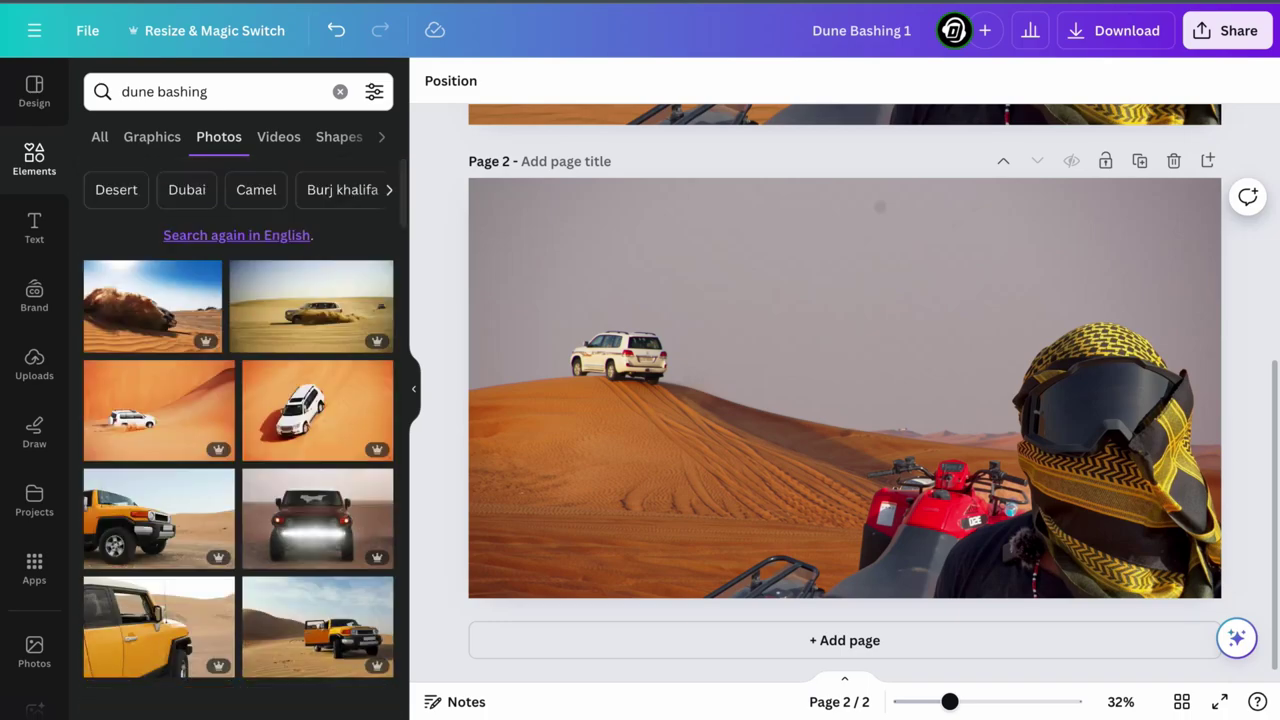
{"action": "left_click", "coordinate": [152, 305]}
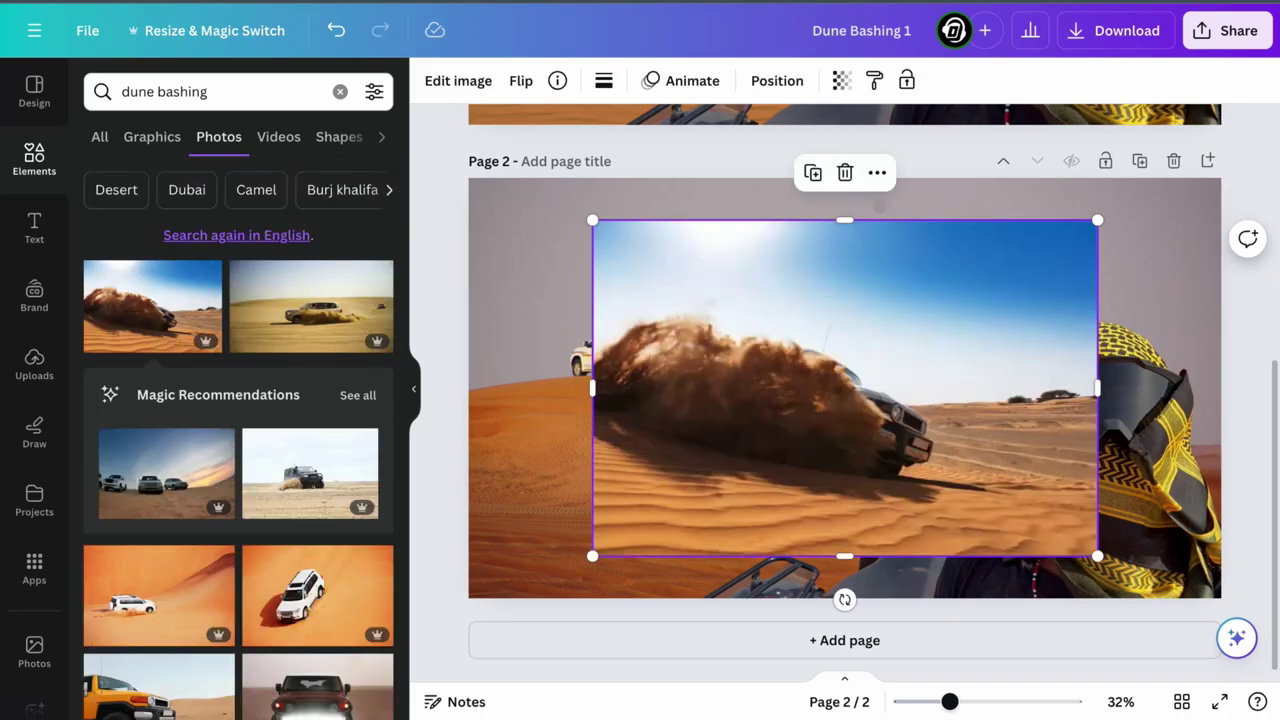
{"action": "key", "text": "Delete"}
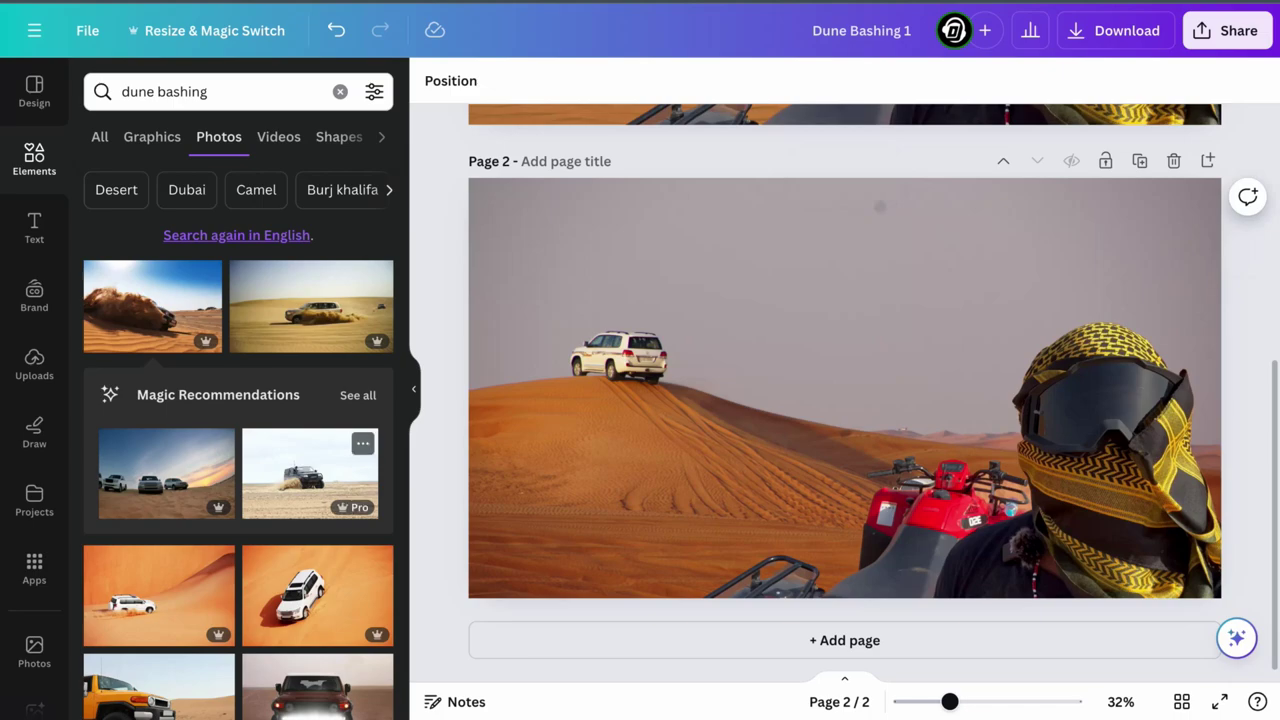
- Set the photo of the white SUV descending an orange dune as page 2's background again
{"action": "scroll", "coordinate": [320, 440], "scroll_direction": "down", "scroll_amount": 3}
{"action": "left_click", "coordinate": [317, 402]}
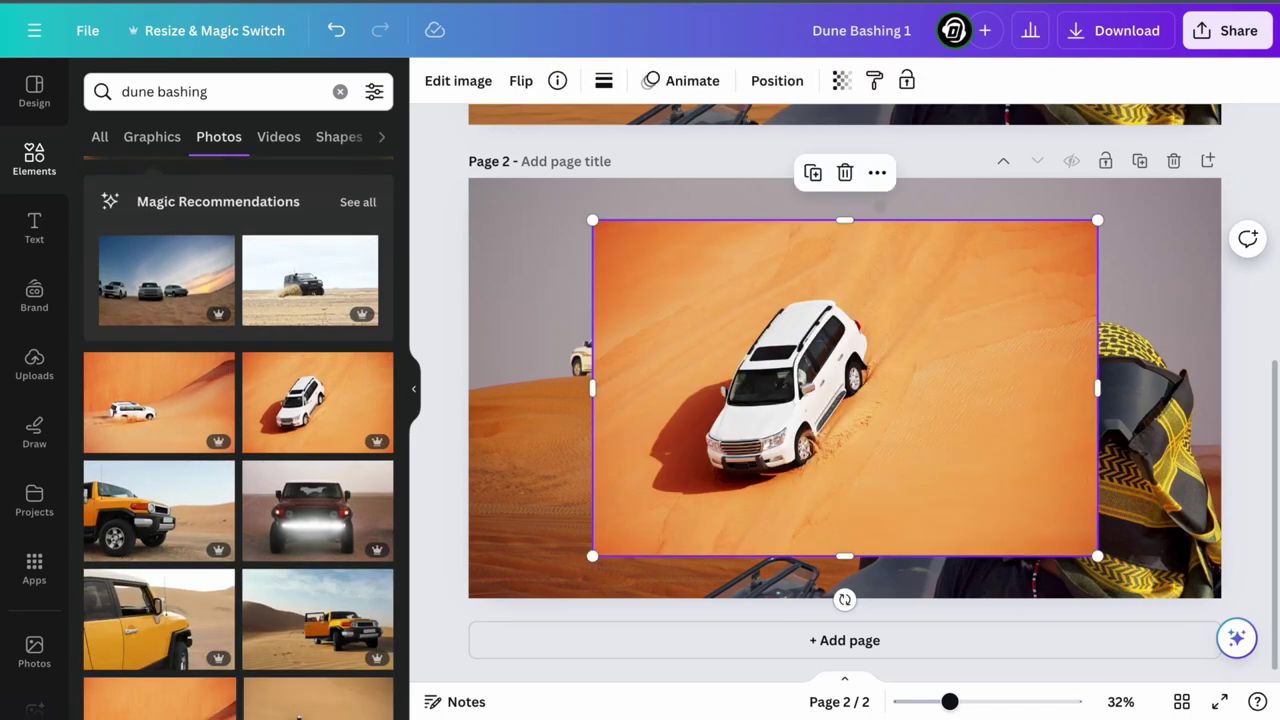
{"action": "right_click", "coordinate": [780, 400]}
{"action": "left_click", "coordinate": [860, 647]}
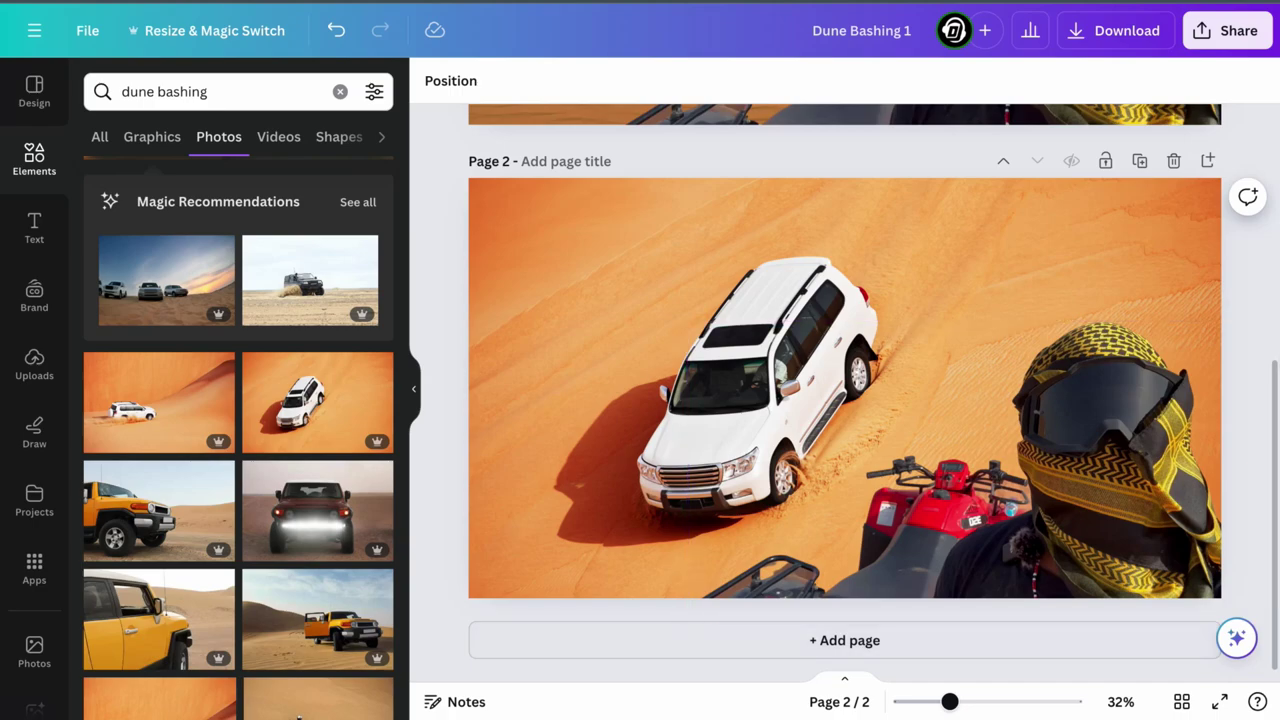
- Replace page 2's background with the side-view photo of a white SUV kicking up sand, and compare it with page 1
{"action": "scroll", "coordinate": [160, 420], "scroll_direction": "down", "scroll_amount": 2}
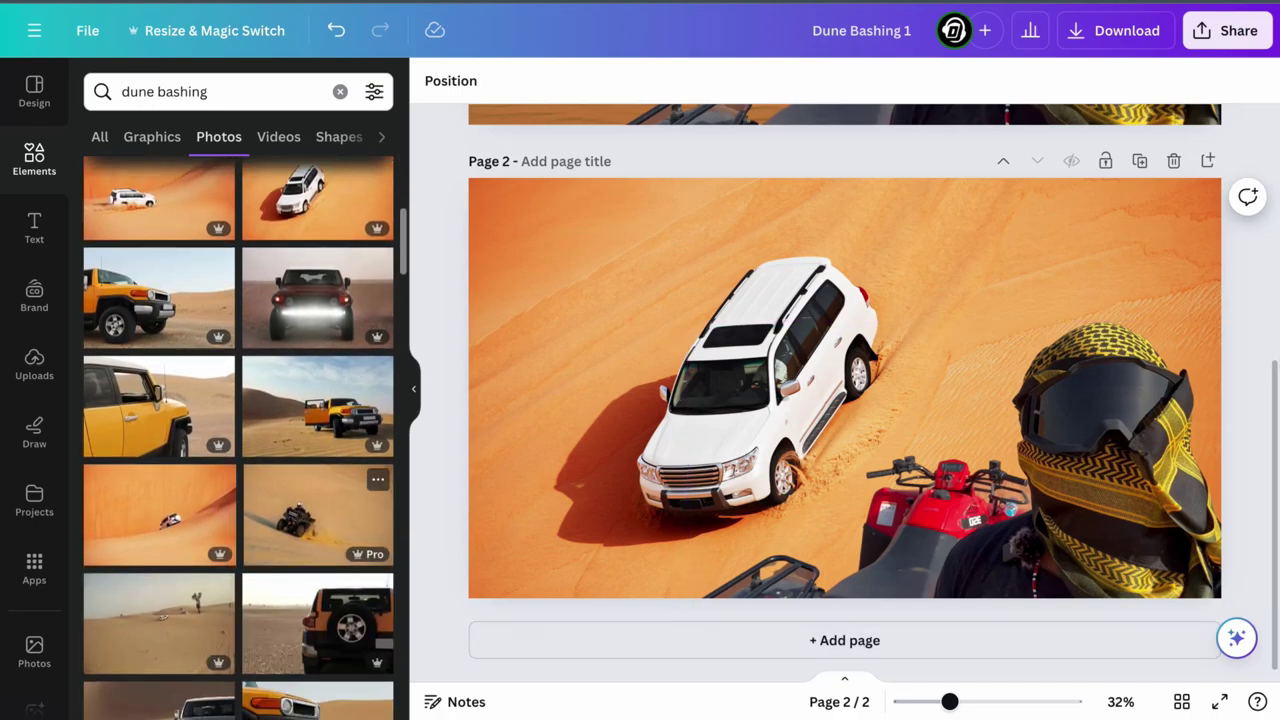
{"action": "scroll", "coordinate": [160, 420], "scroll_direction": "up", "scroll_amount": 3}
{"action": "left_click", "coordinate": [160, 420]}
{"action": "right_click", "coordinate": [780, 391]}
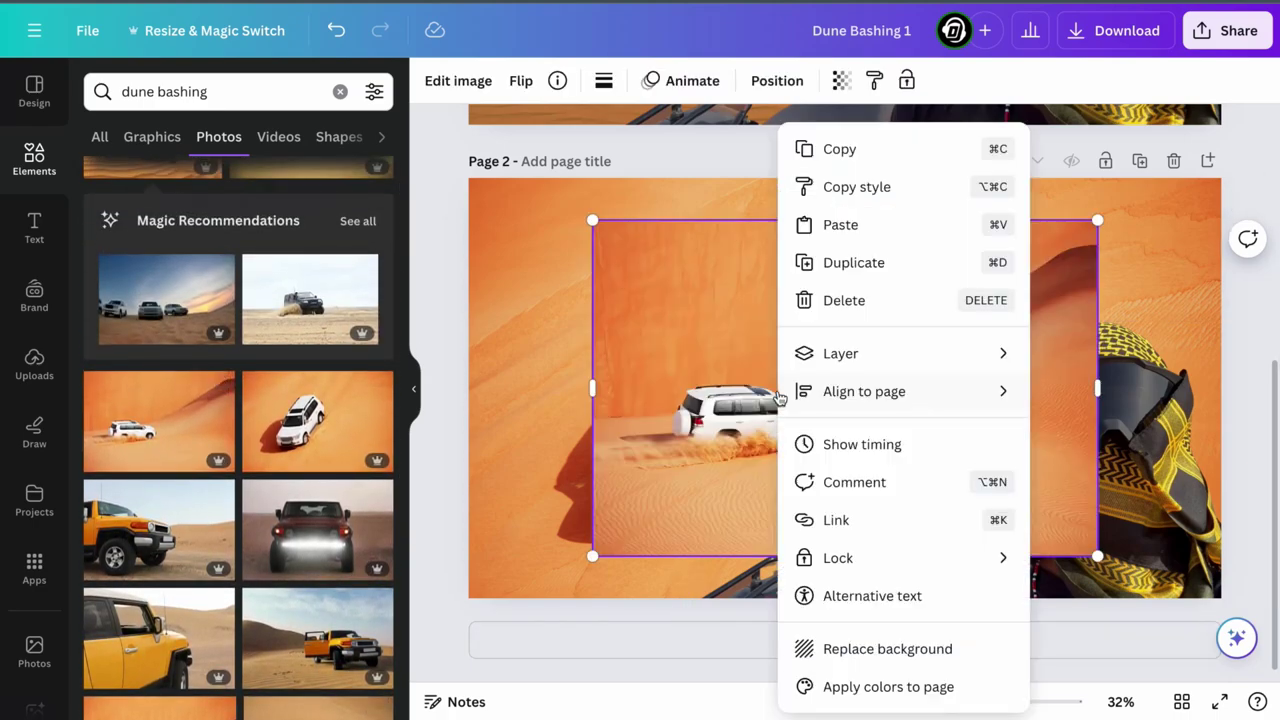
{"action": "left_click", "coordinate": [888, 649]}
{"action": "scroll", "coordinate": [880, 450], "scroll_direction": "up", "scroll_amount": 4}
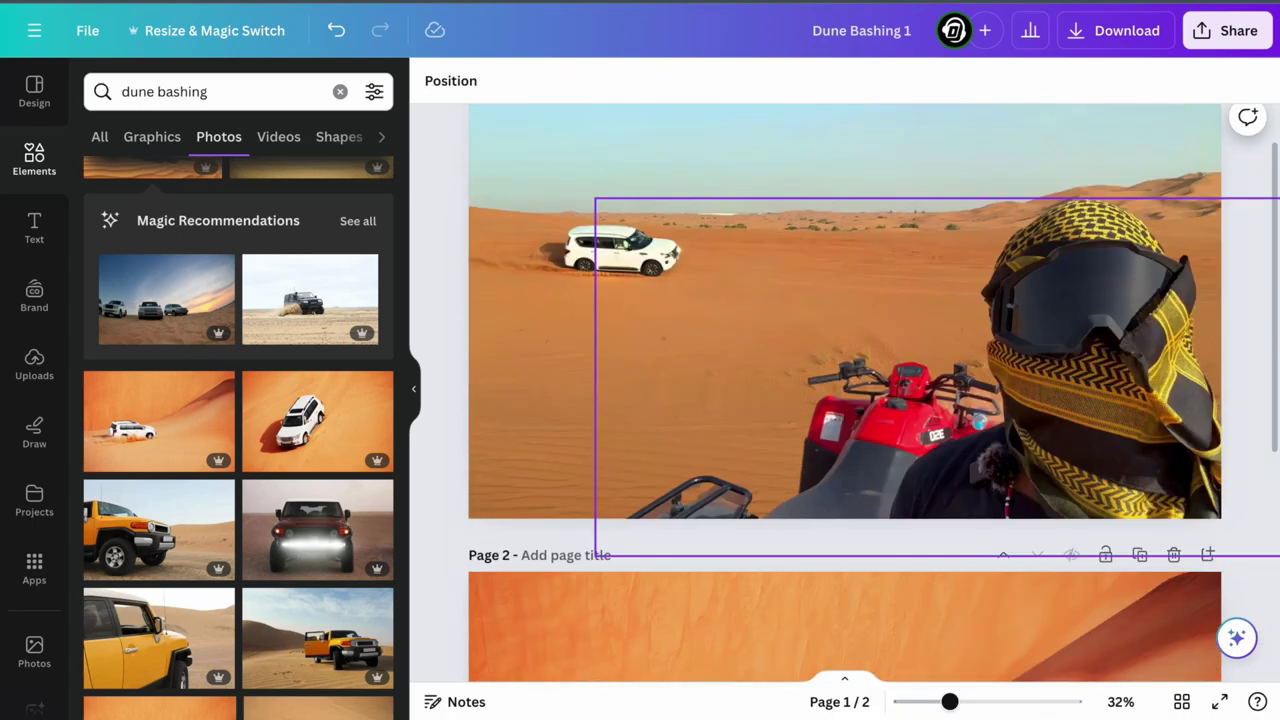
{"action": "scroll", "coordinate": [845, 390], "scroll_direction": "down", "scroll_amount": 4}
{"action": "scroll", "coordinate": [845, 390], "scroll_direction": "up", "scroll_amount": 4}
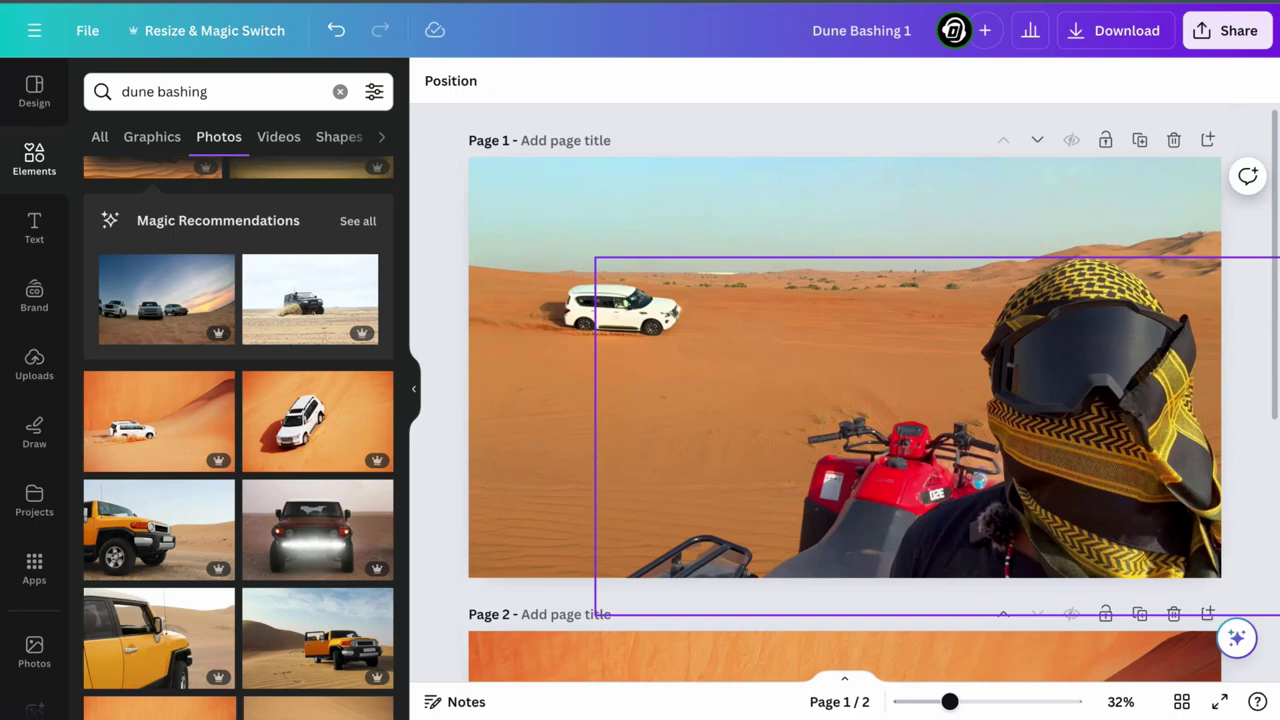
{"action": "scroll", "coordinate": [845, 390], "scroll_direction": "down", "scroll_amount": 4}
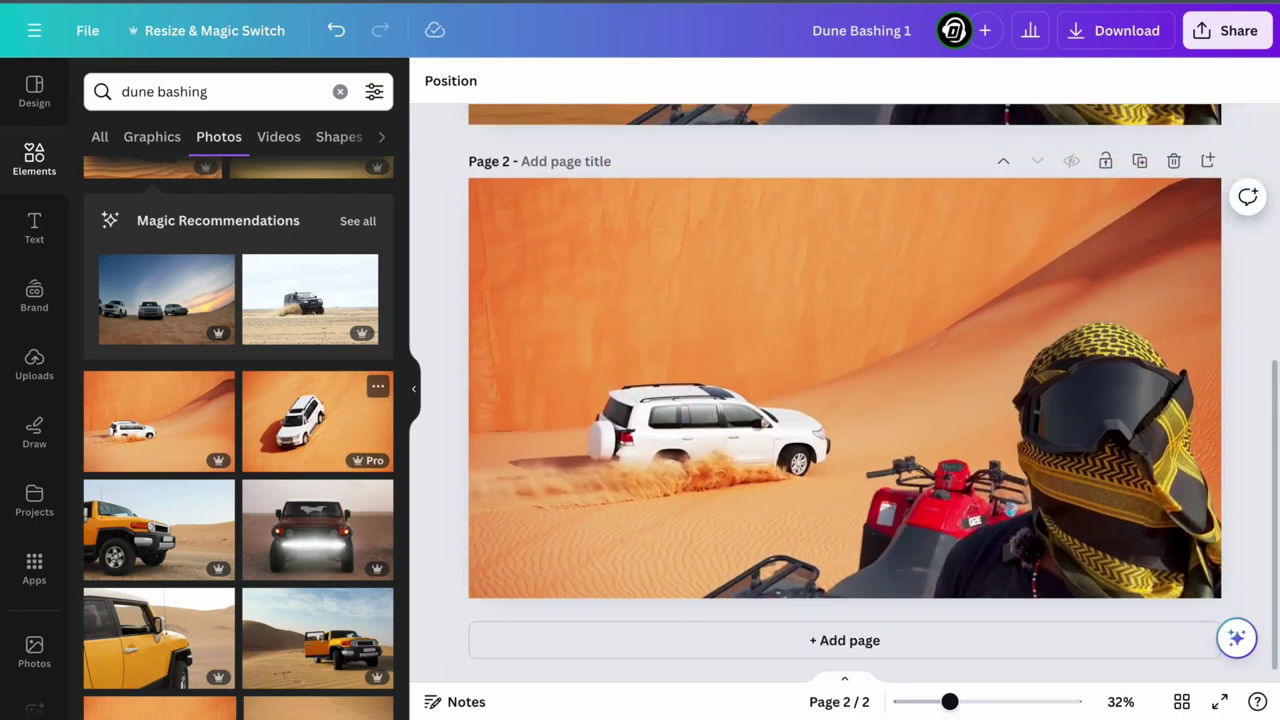
- Replace page 2's background with the photo of the white SUV descending the orange dune
{"action": "left_click", "coordinate": [310, 425]}
{"action": "right_click", "coordinate": [745, 390]}
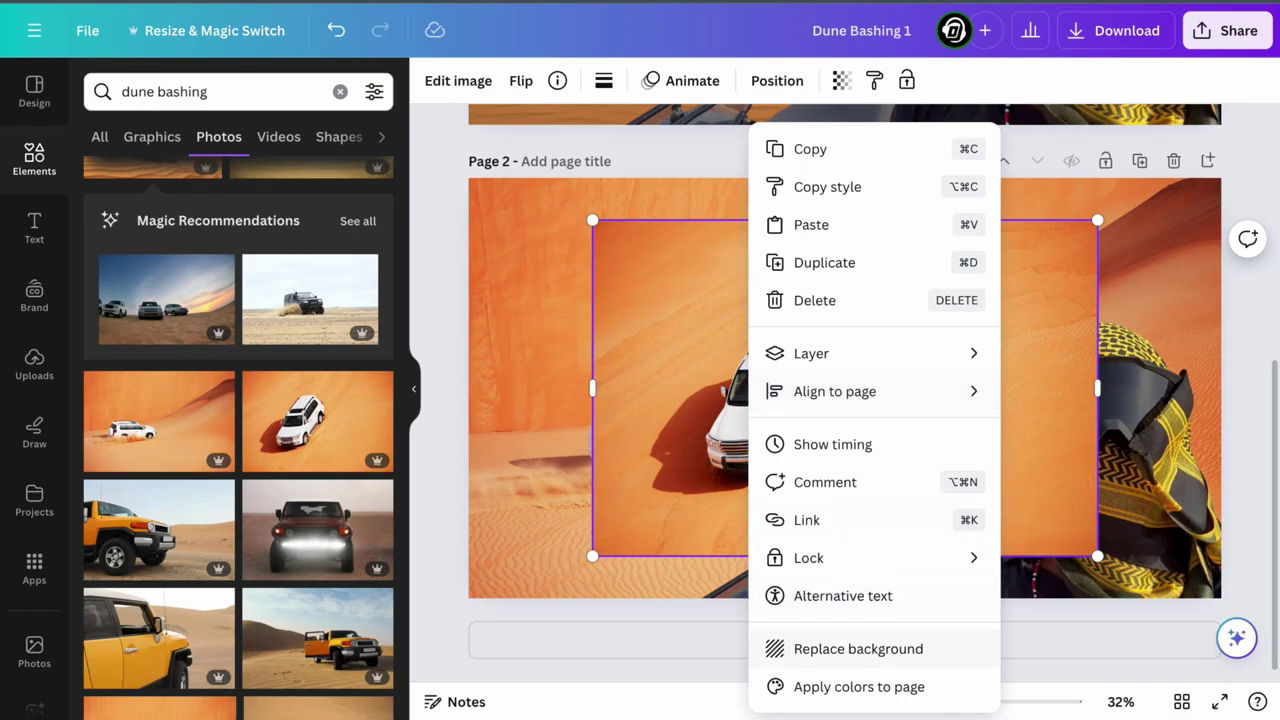
{"action": "left_click", "coordinate": [810, 648]}
- Compare page 2's new background and rider composition with the thumbnail on page 1
{"action": "scroll", "coordinate": [845, 400], "scroll_direction": "up", "scroll_amount": 3}
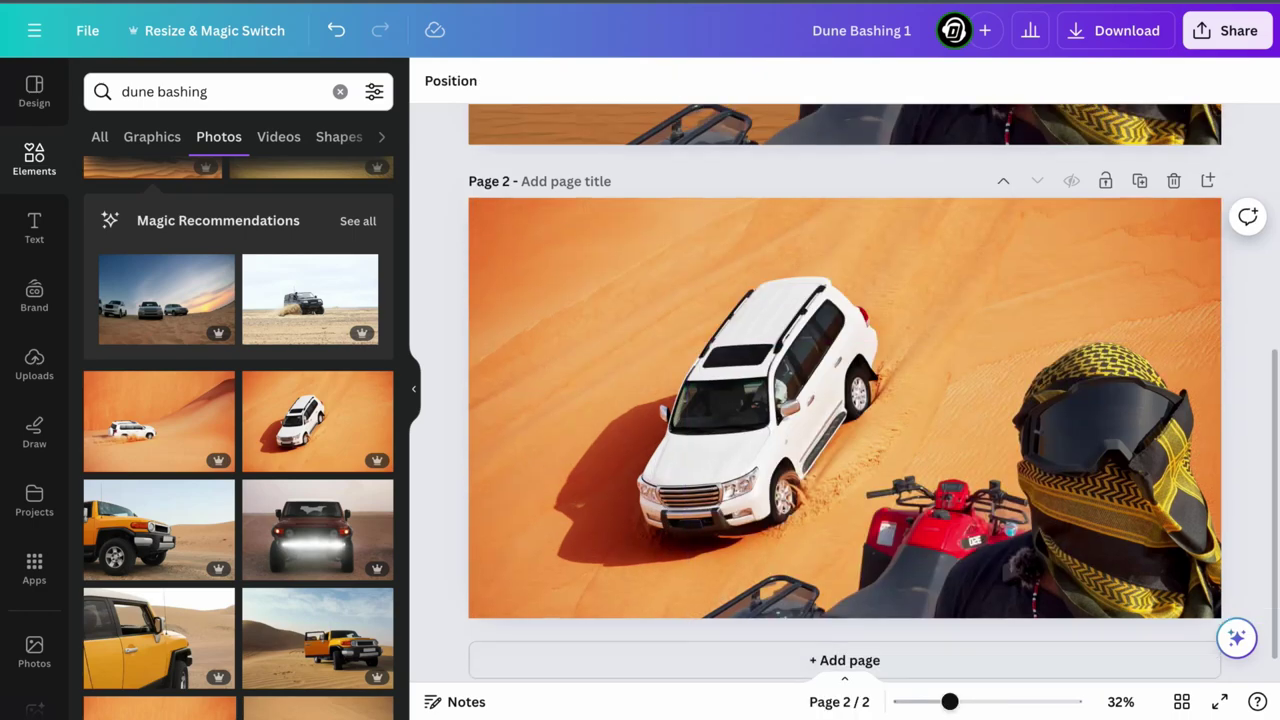
{"action": "scroll", "coordinate": [845, 400], "scroll_direction": "up", "scroll_amount": 3}
{"action": "scroll", "coordinate": [845, 400], "scroll_direction": "down", "scroll_amount": 5}
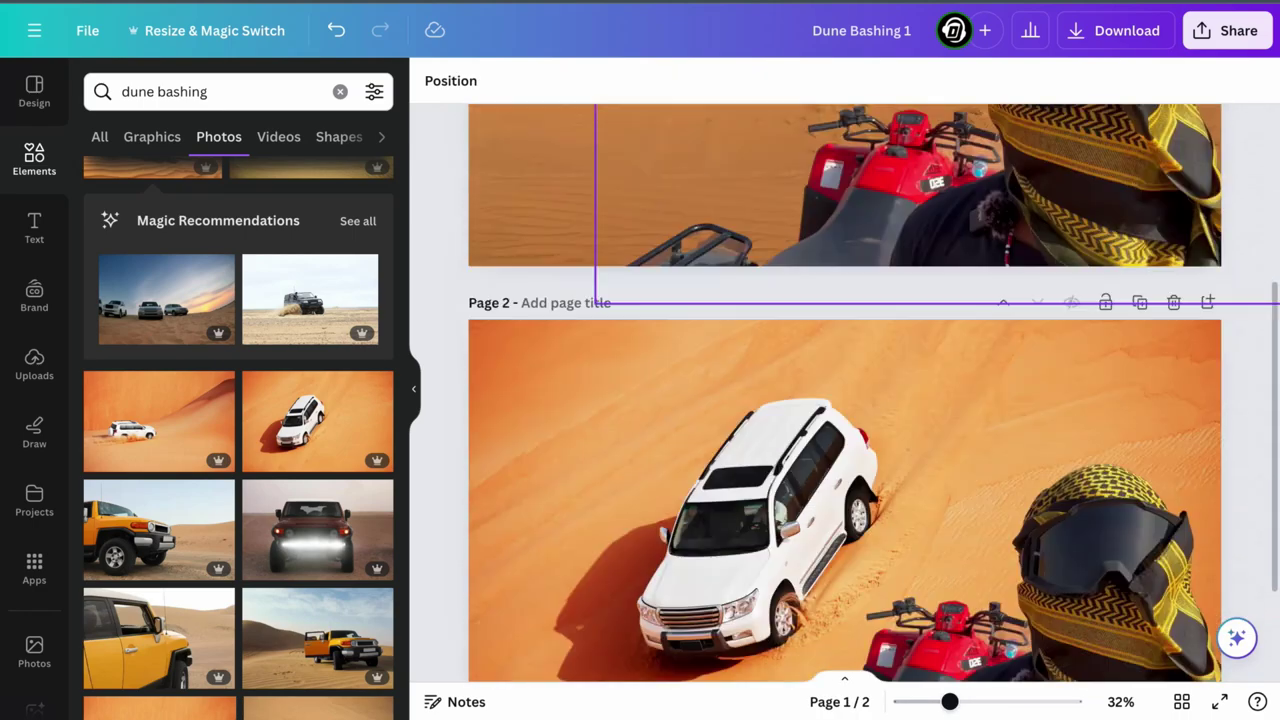
{"action": "scroll", "coordinate": [845, 400], "scroll_direction": "up", "scroll_amount": 6}
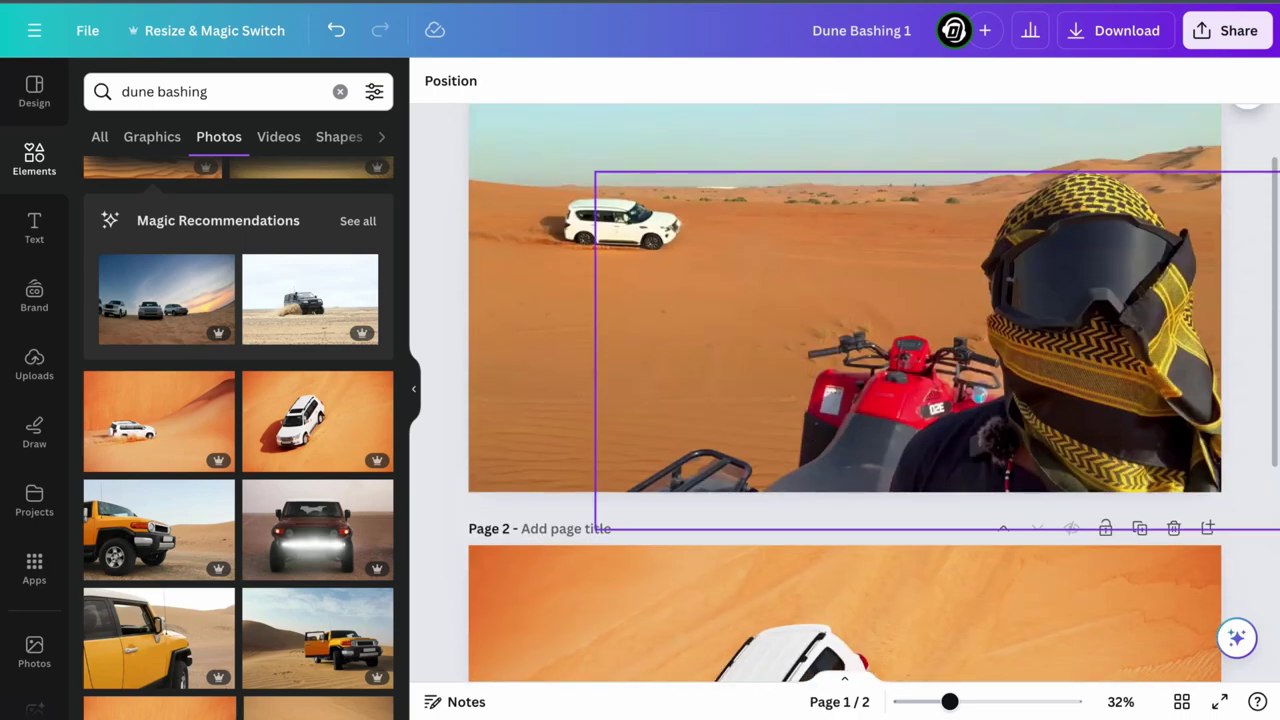
{"action": "scroll", "coordinate": [845, 400], "scroll_direction": "down", "scroll_amount": 6}
{"action": "scroll", "coordinate": [238, 440], "scroll_direction": "up", "scroll_amount": 3}
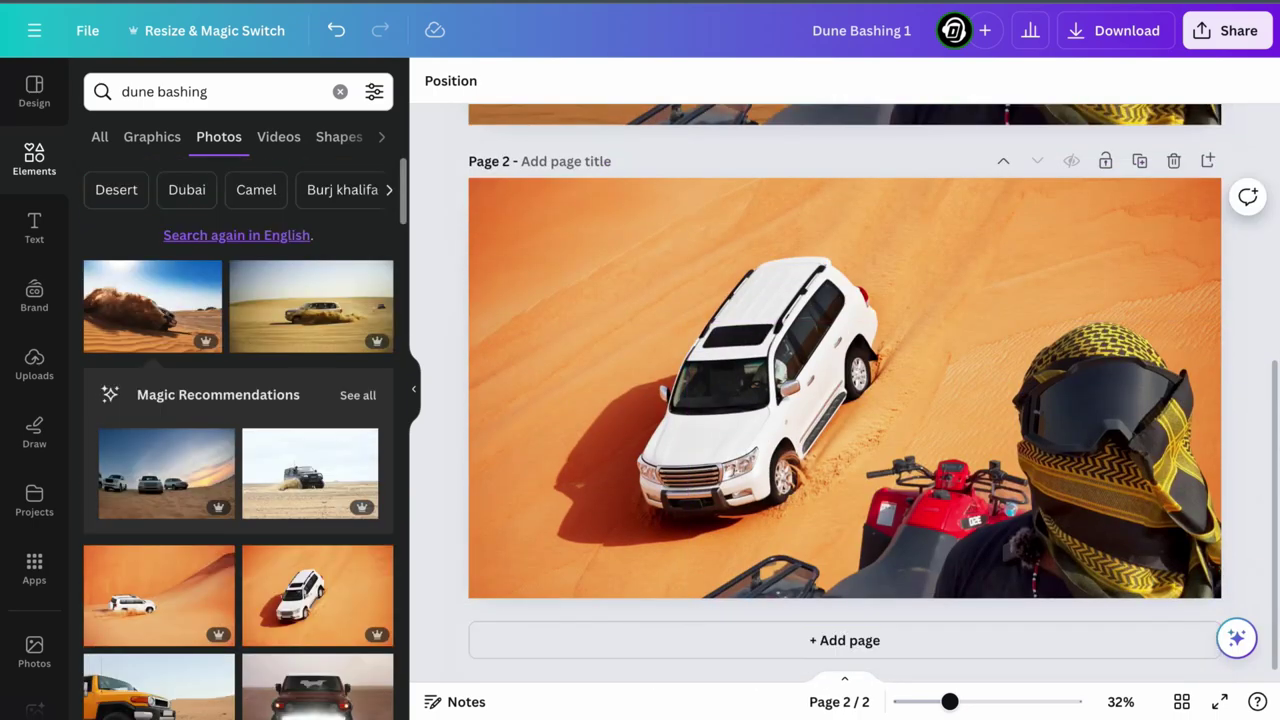
{"action": "scroll", "coordinate": [285, 387], "scroll_direction": "down", "scroll_amount": 1}
{"action": "scroll", "coordinate": [285, 387], "scroll_direction": "up", "scroll_amount": 1}
- Clear the element search, search for "dune bashing" again, and show all of its video results
{"action": "left_click", "coordinate": [340, 92]}
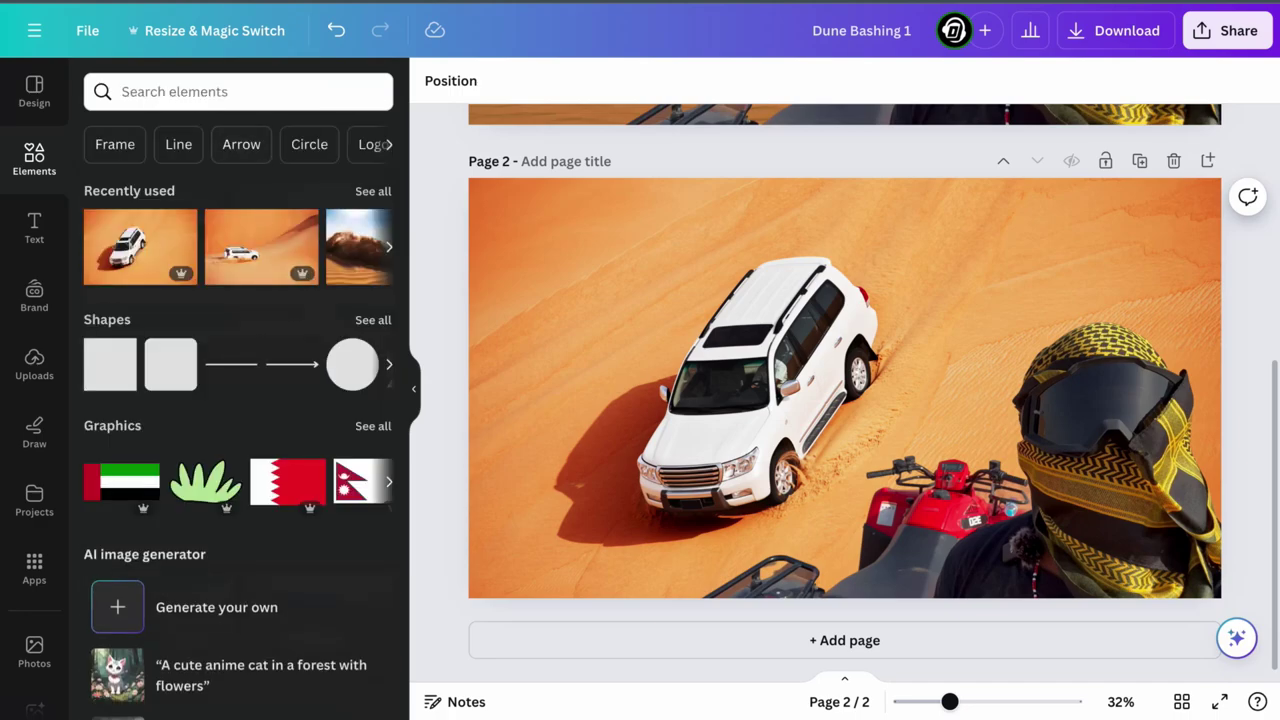
{"action": "left_click", "coordinate": [208, 92]}
{"action": "type", "text": "dune"}
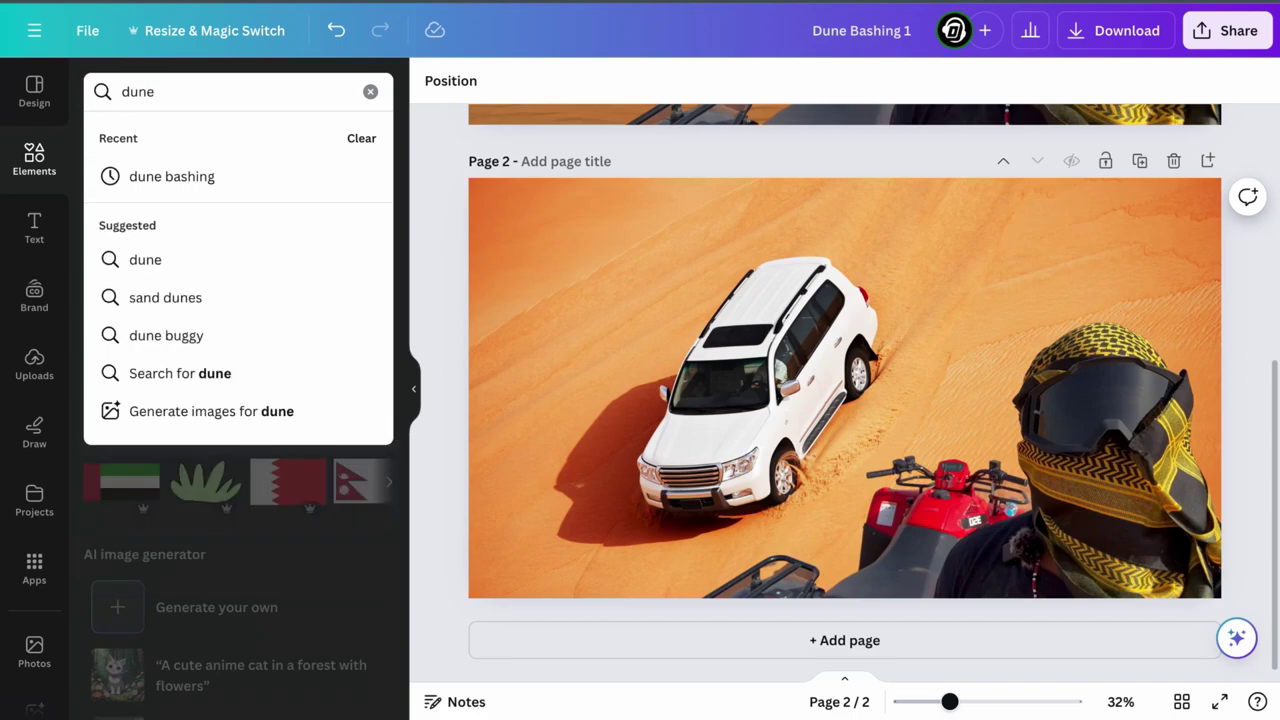
{"action": "left_click", "coordinate": [172, 177]}
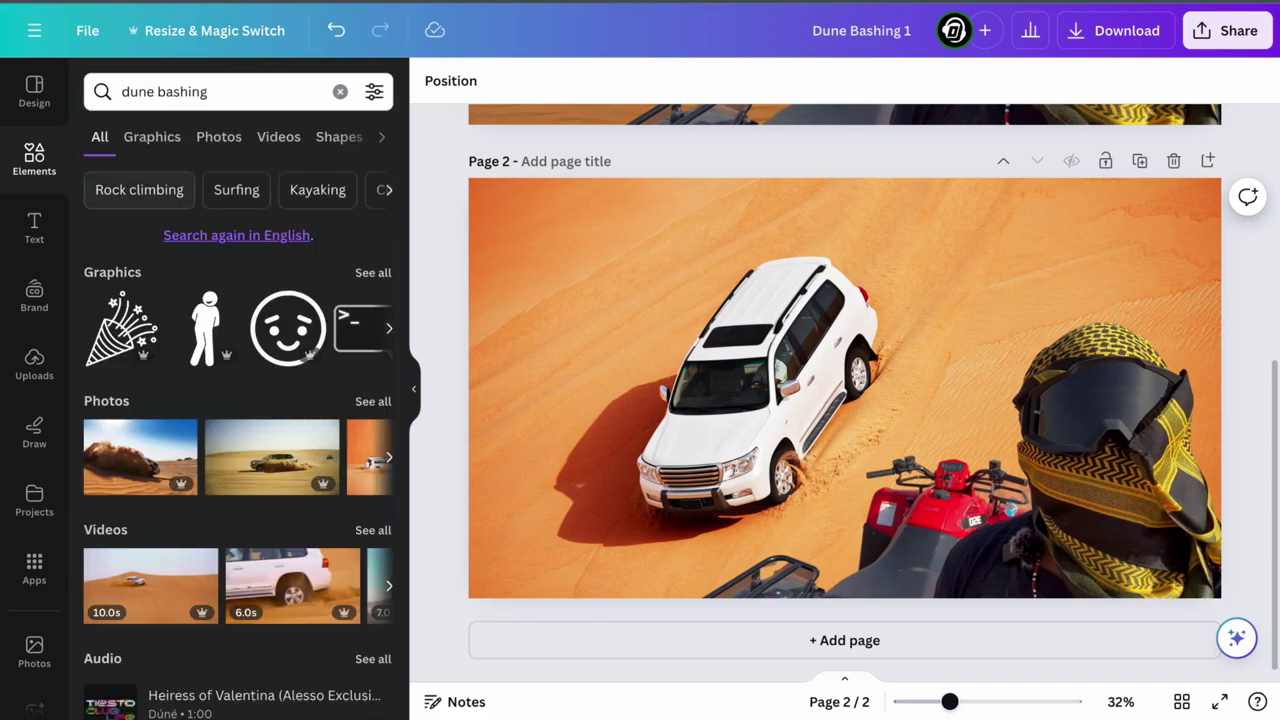
{"action": "scroll", "coordinate": [240, 480], "scroll_direction": "down", "scroll_amount": 2}
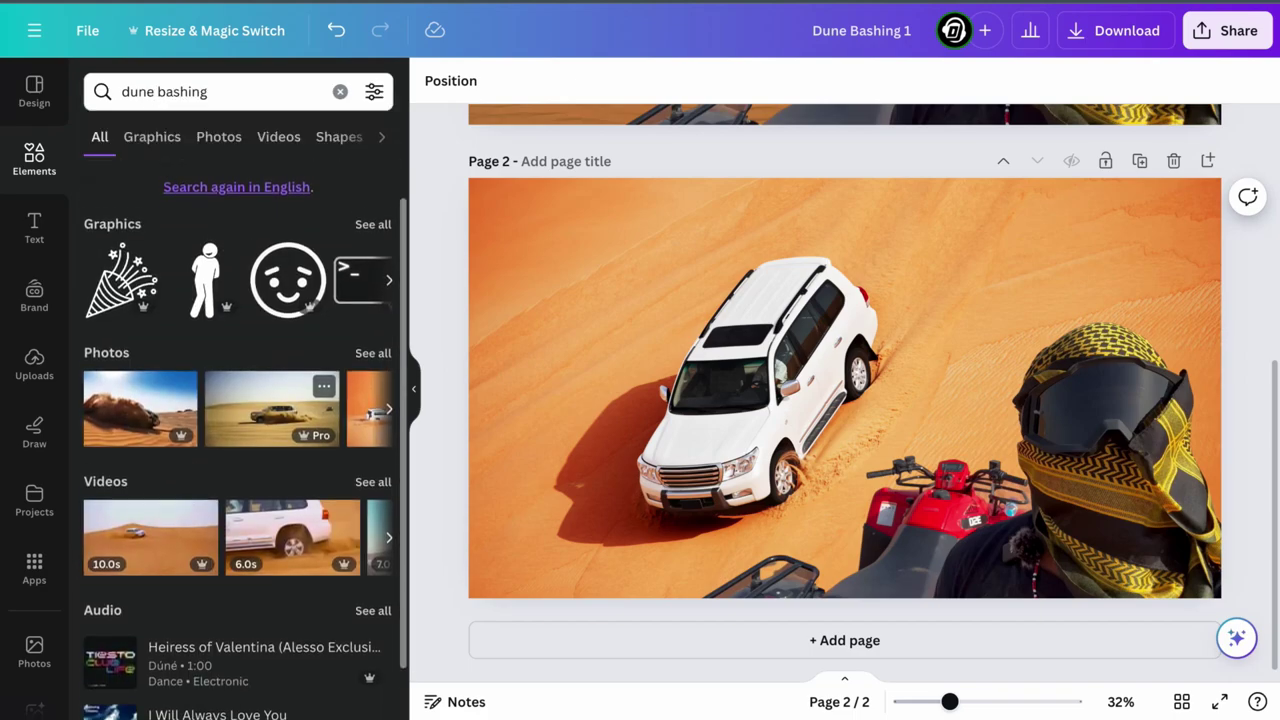
{"action": "left_click", "coordinate": [373, 451]}
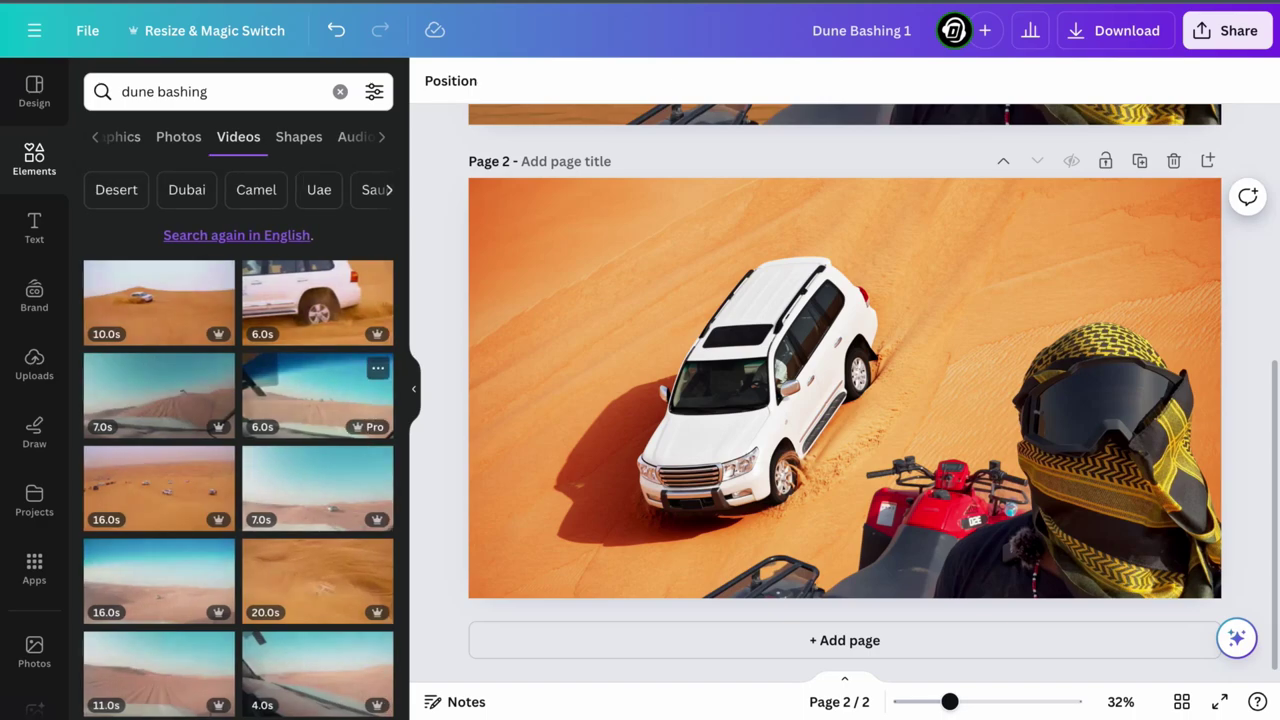
- Try the 10.0s video of a white SUV kicking up sand on page 2, and delete it from the page
{"action": "left_click", "coordinate": [160, 300]}
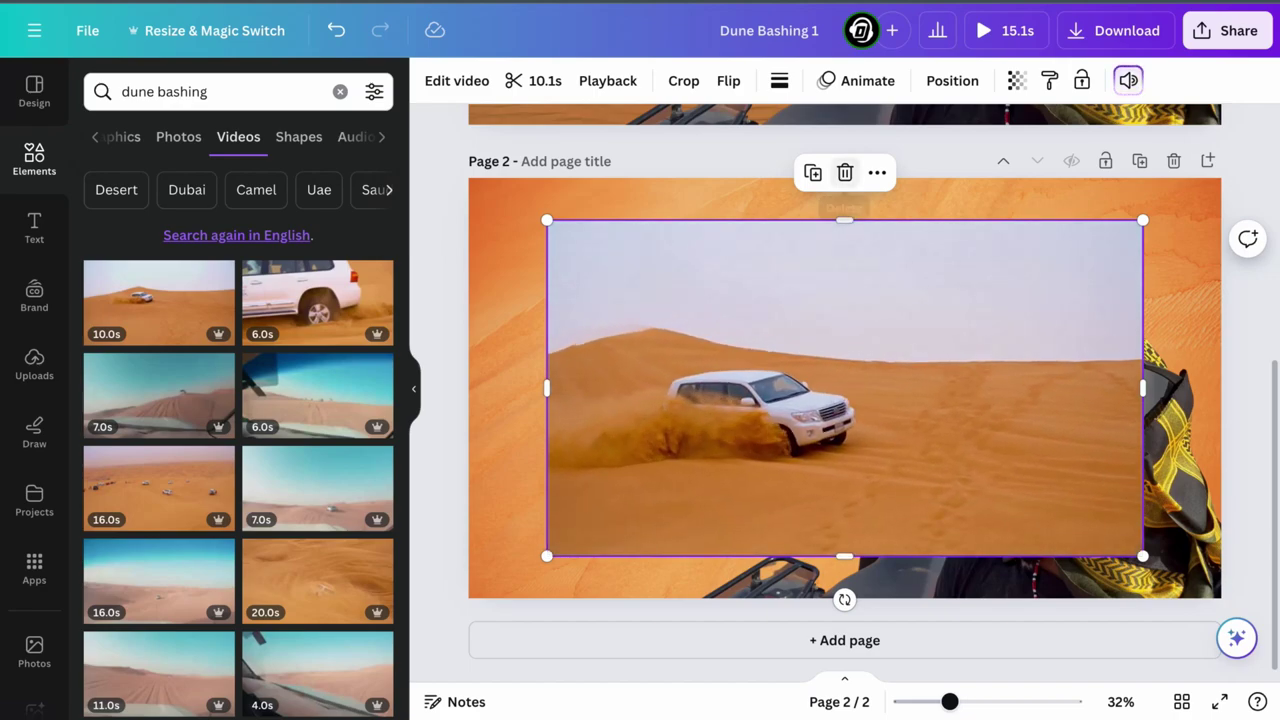
{"action": "left_click", "coordinate": [845, 172]}
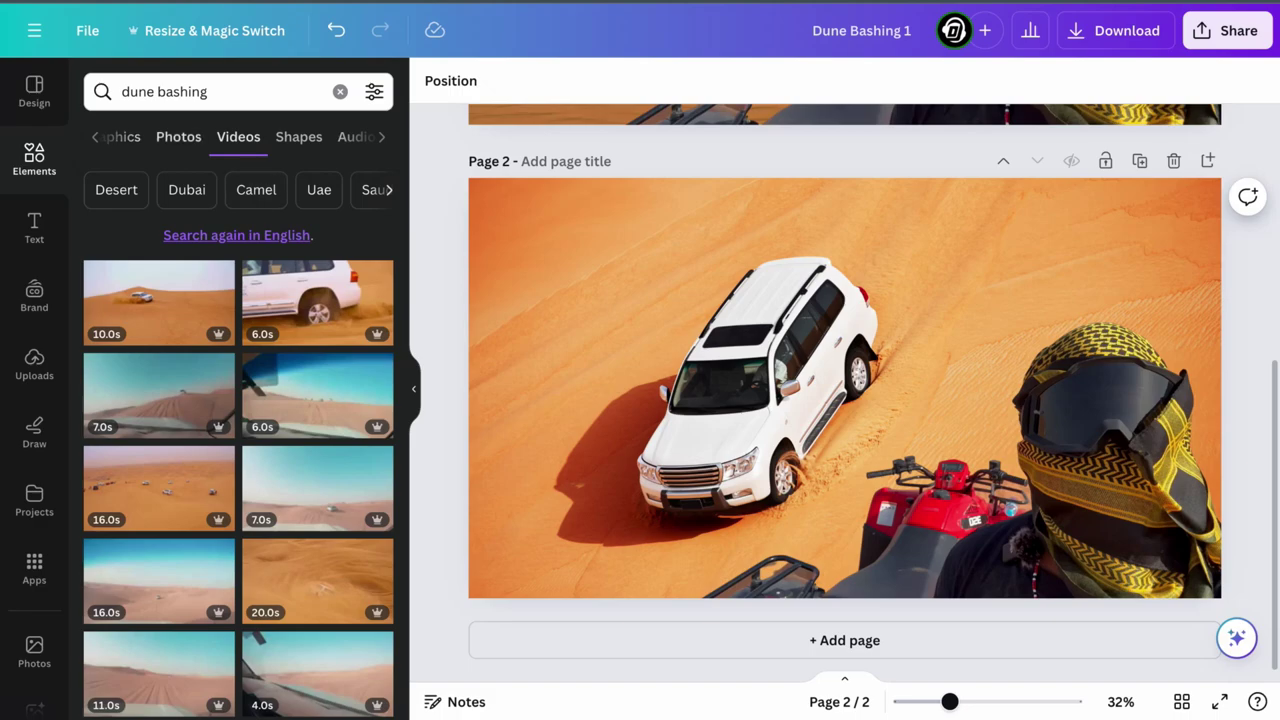
- Look through the graphics and shapes results for "dune bashing", and return to its video results
{"action": "left_click", "coordinate": [125, 137]}
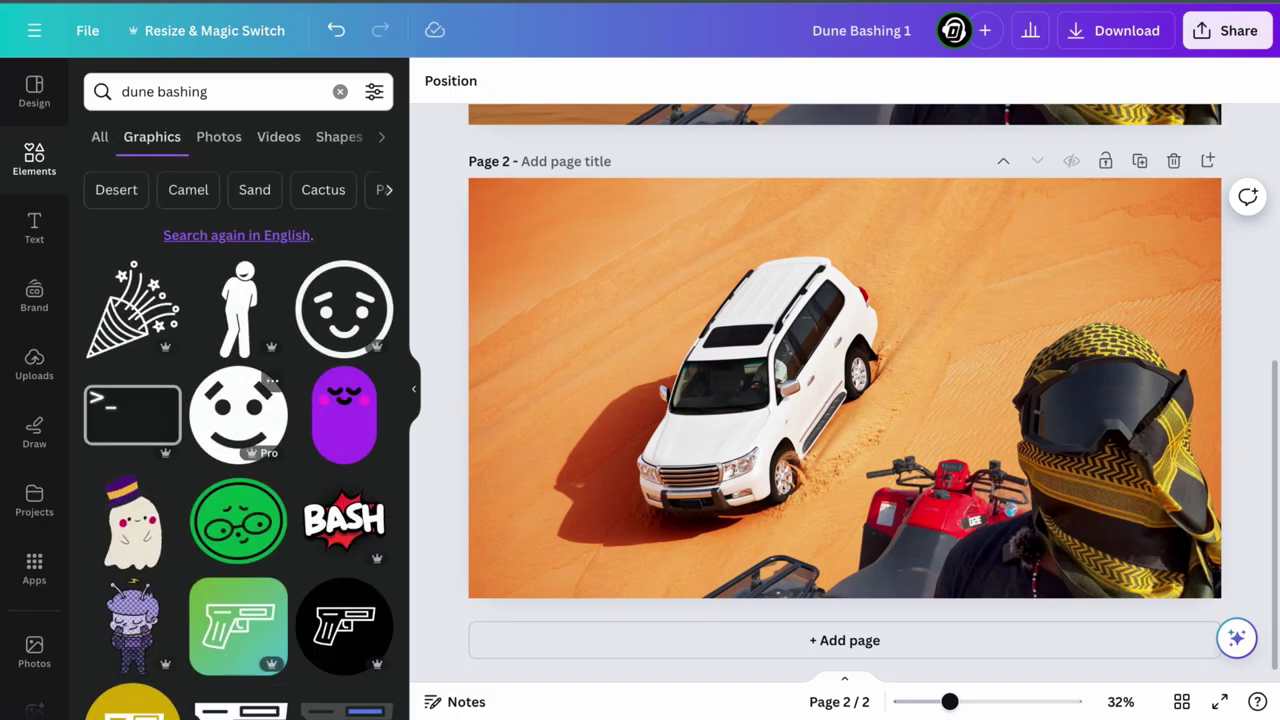
{"action": "scroll", "coordinate": [325, 590], "scroll_direction": "down", "scroll_amount": 3}
{"action": "scroll", "coordinate": [345, 605], "scroll_direction": "down", "scroll_amount": 3}
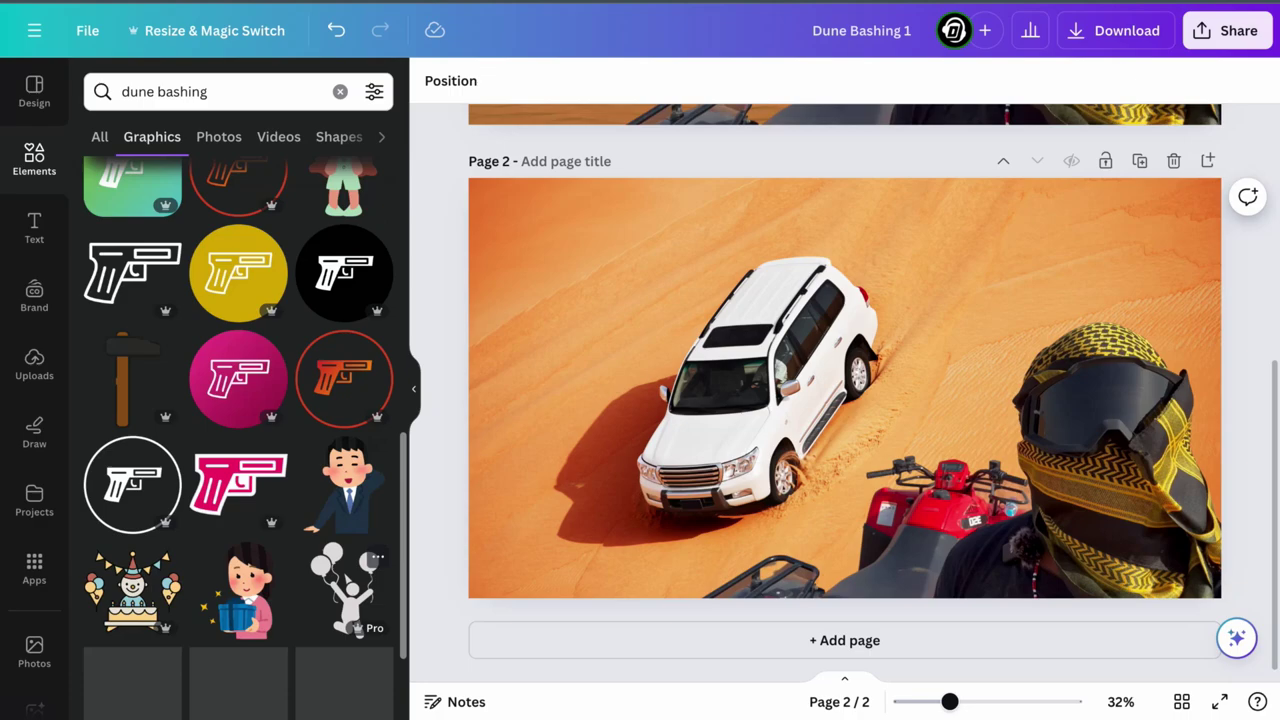
{"action": "scroll", "coordinate": [345, 605], "scroll_direction": "up", "scroll_amount": 7}
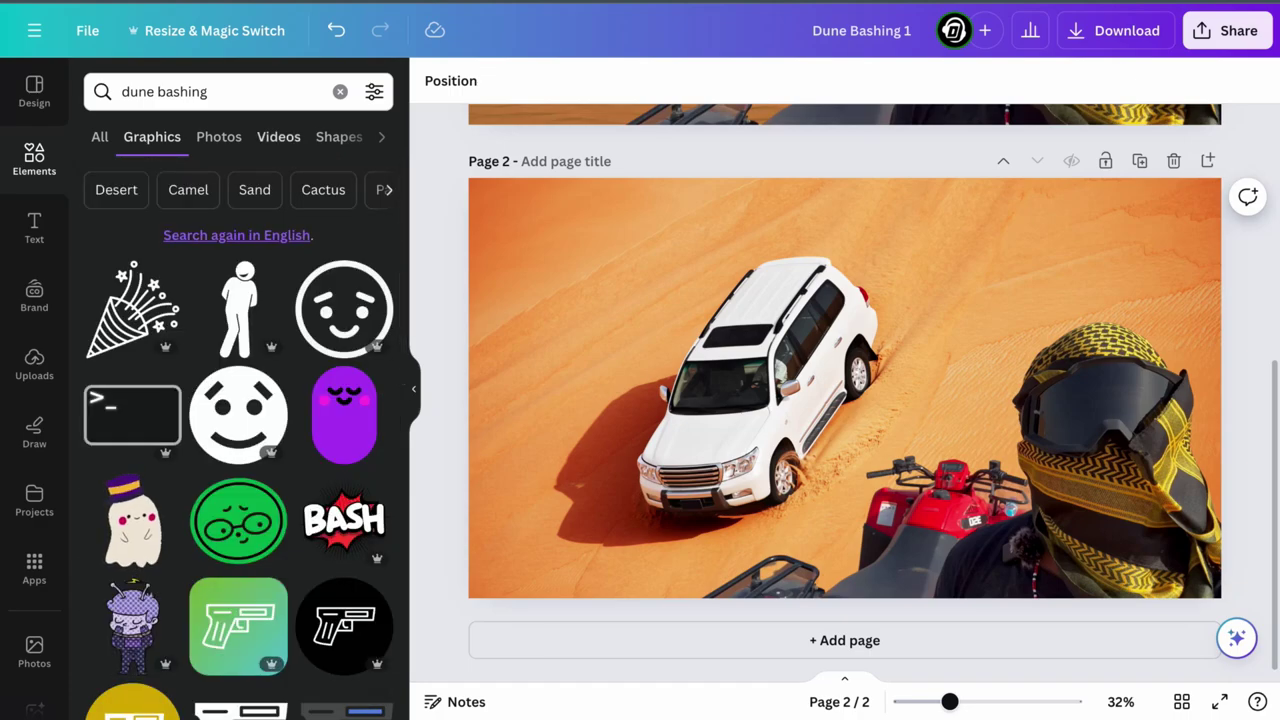
{"action": "left_click", "coordinate": [338, 137]}
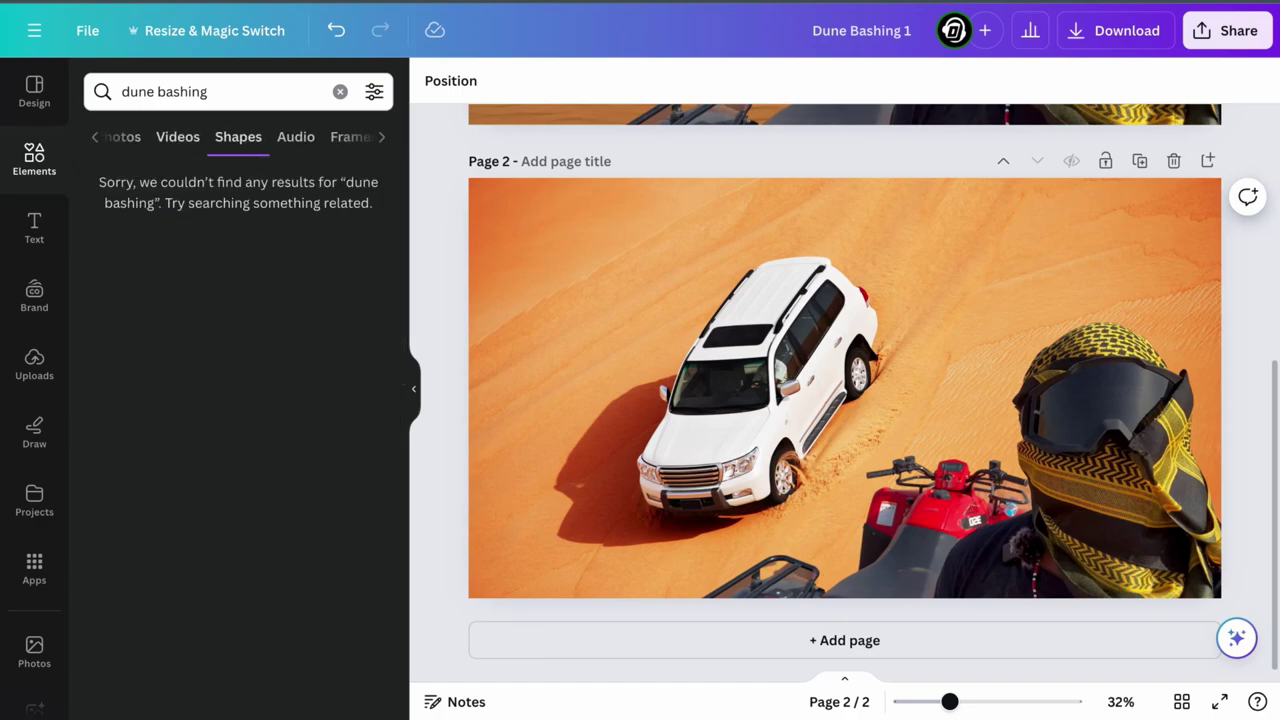
{"action": "left_click", "coordinate": [178, 137]}
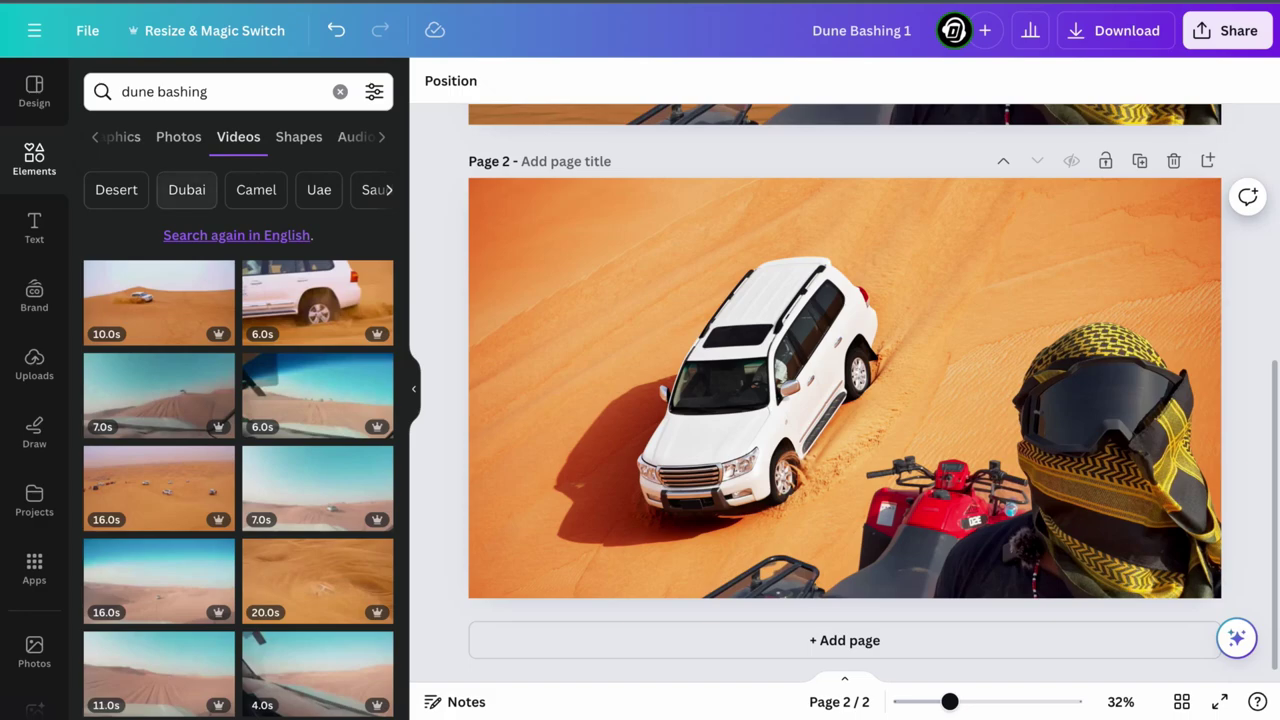
- Show the suggested Desert videos, try the 22.0s golden sand dune clip on page 2, and delete it from the page
{"action": "left_click", "coordinate": [116, 189]}
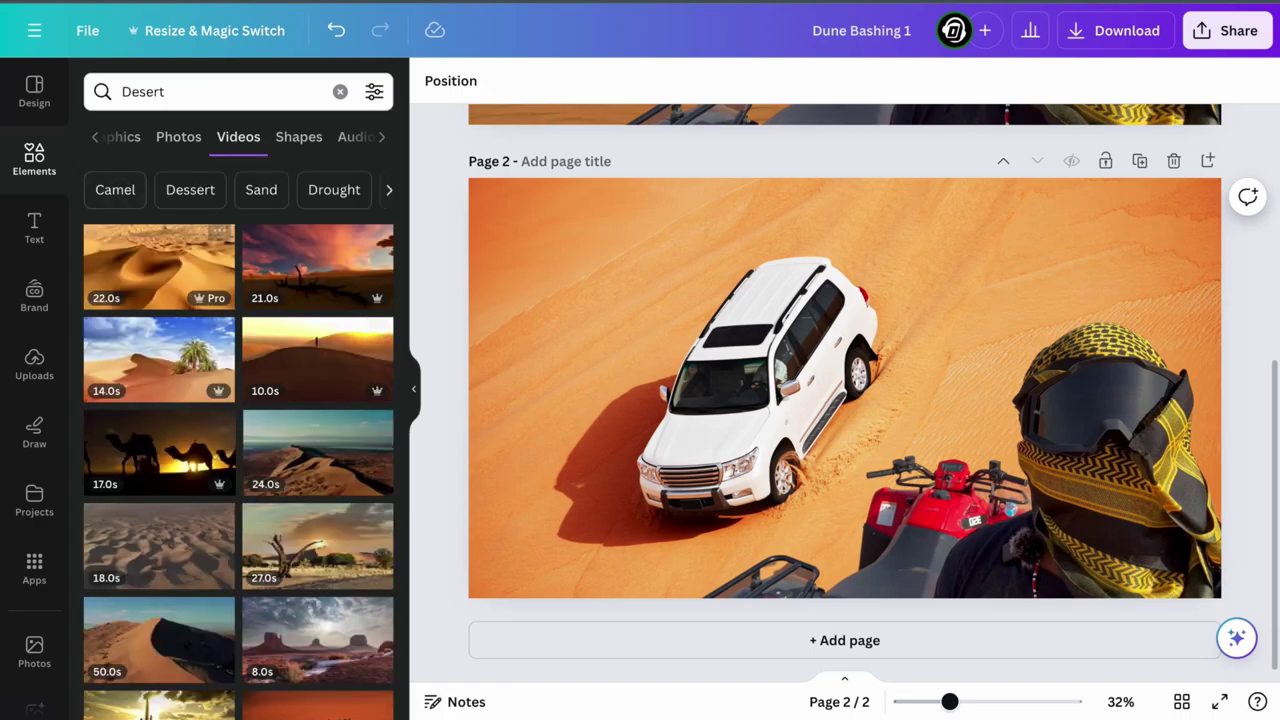
{"action": "left_click", "coordinate": [159, 266]}
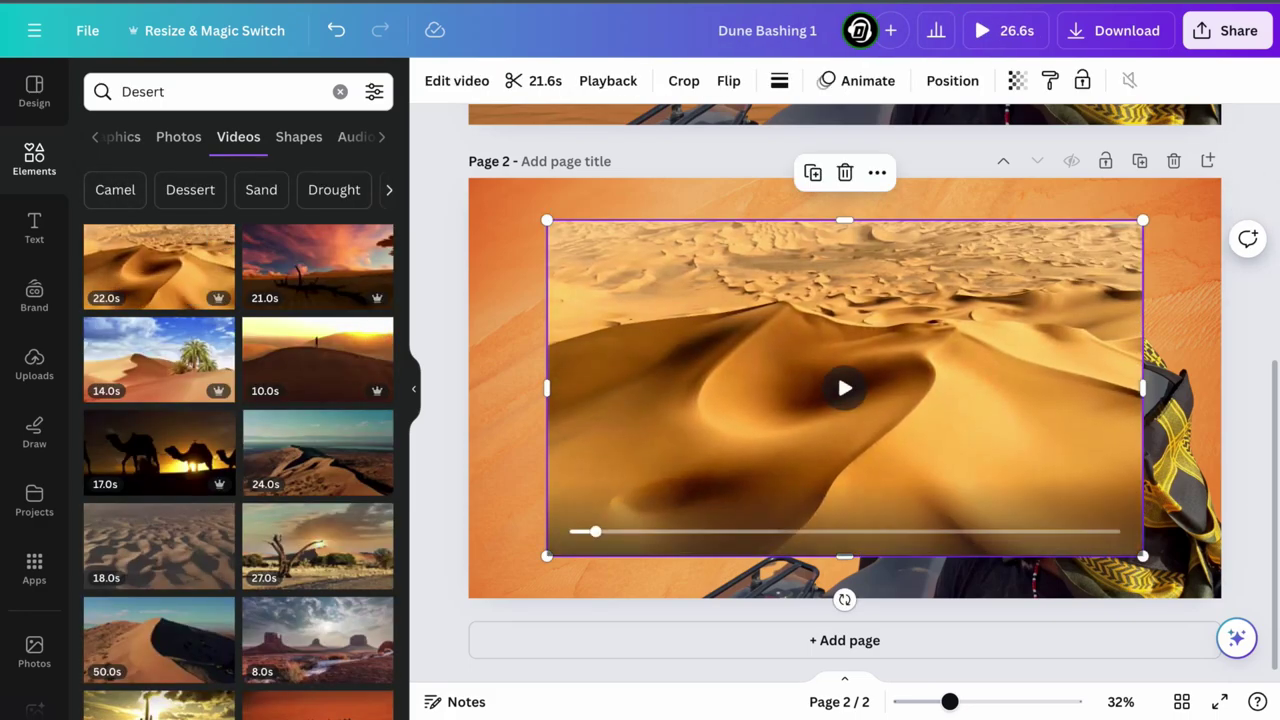
{"action": "right_click", "coordinate": [740, 383]}
{"action": "mouse_move", "coordinate": [764, 390]}
{"action": "left_click", "coordinate": [1083, 504]}
{"action": "double_click", "coordinate": [594, 274]}
{"action": "key", "text": "Delete"}
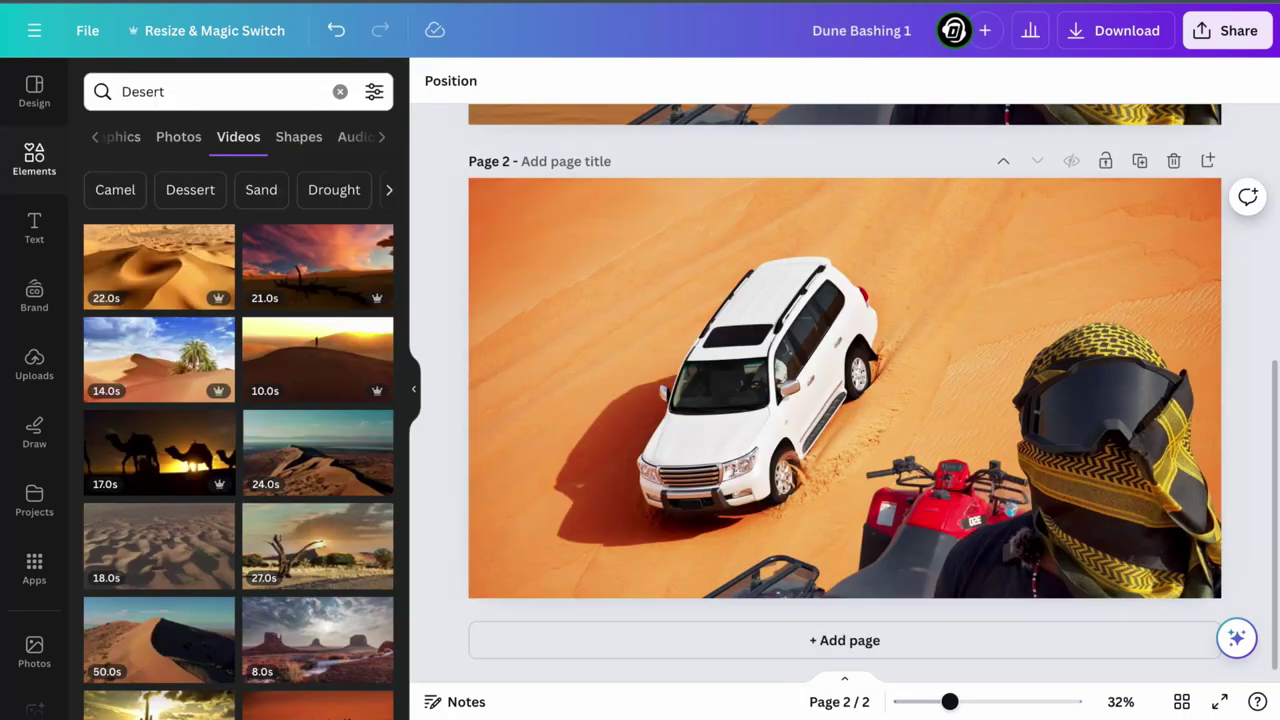
- Look through the Desert video results for alternative background footage
{"action": "scroll", "coordinate": [160, 480], "scroll_direction": "down", "scroll_amount": 5}
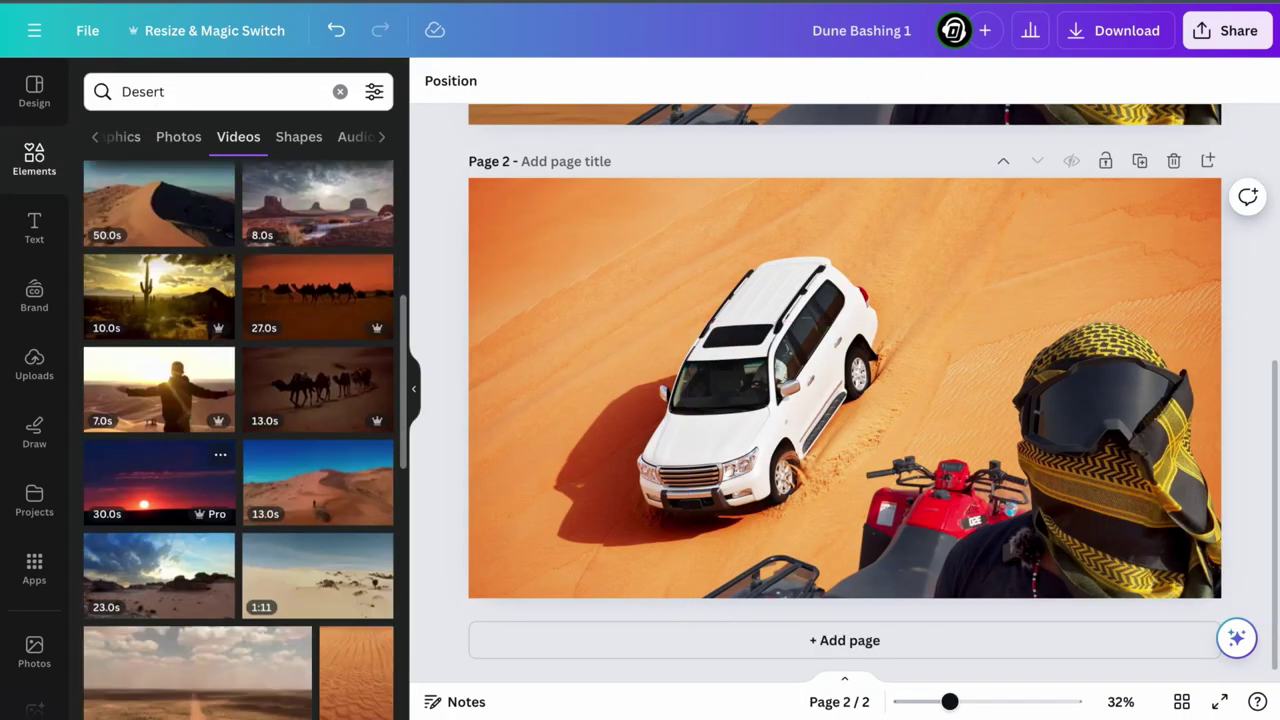
{"action": "scroll", "coordinate": [205, 465], "scroll_direction": "down", "scroll_amount": 10}
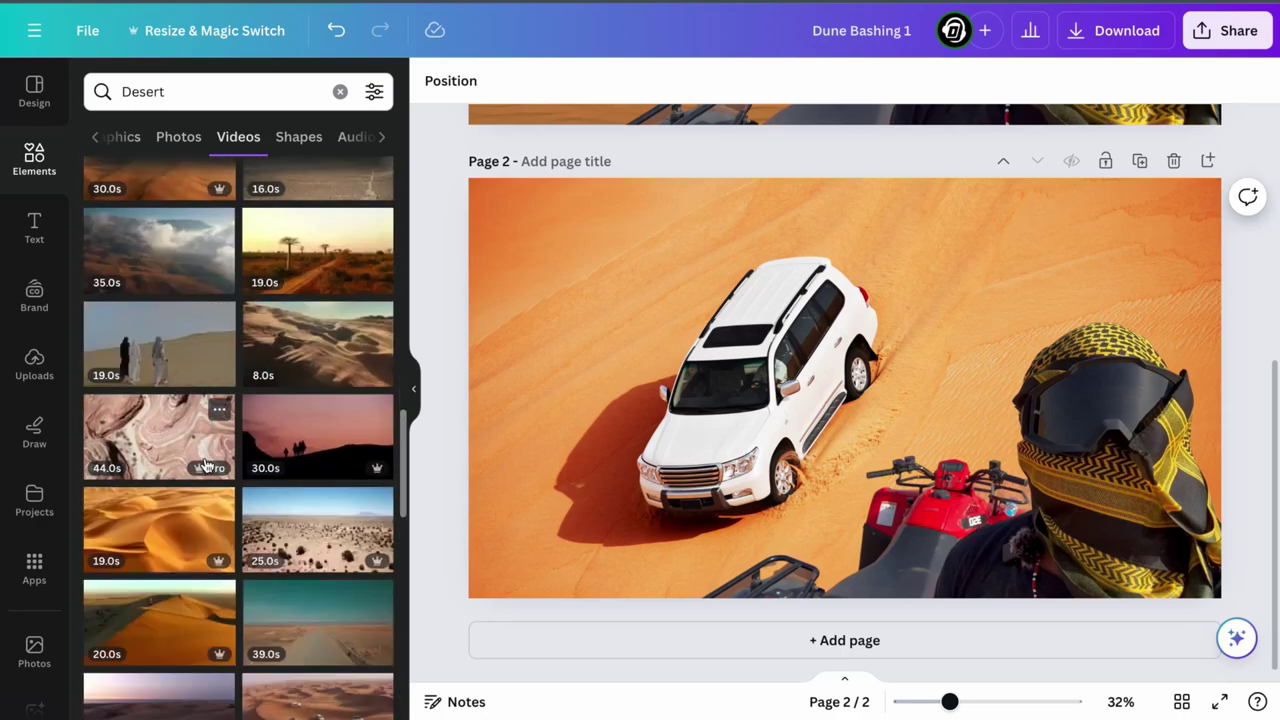
{"action": "scroll", "coordinate": [205, 465], "scroll_direction": "up", "scroll_amount": 15}
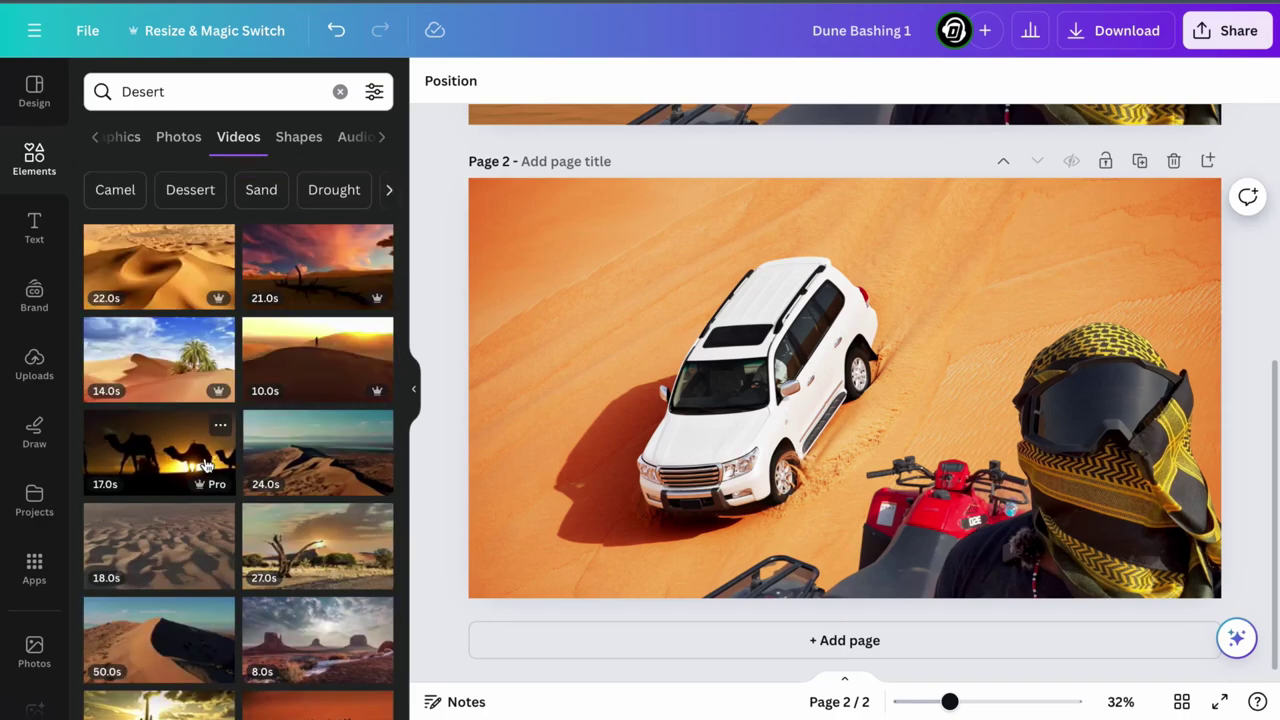
{"action": "double_click", "coordinate": [144, 92]}
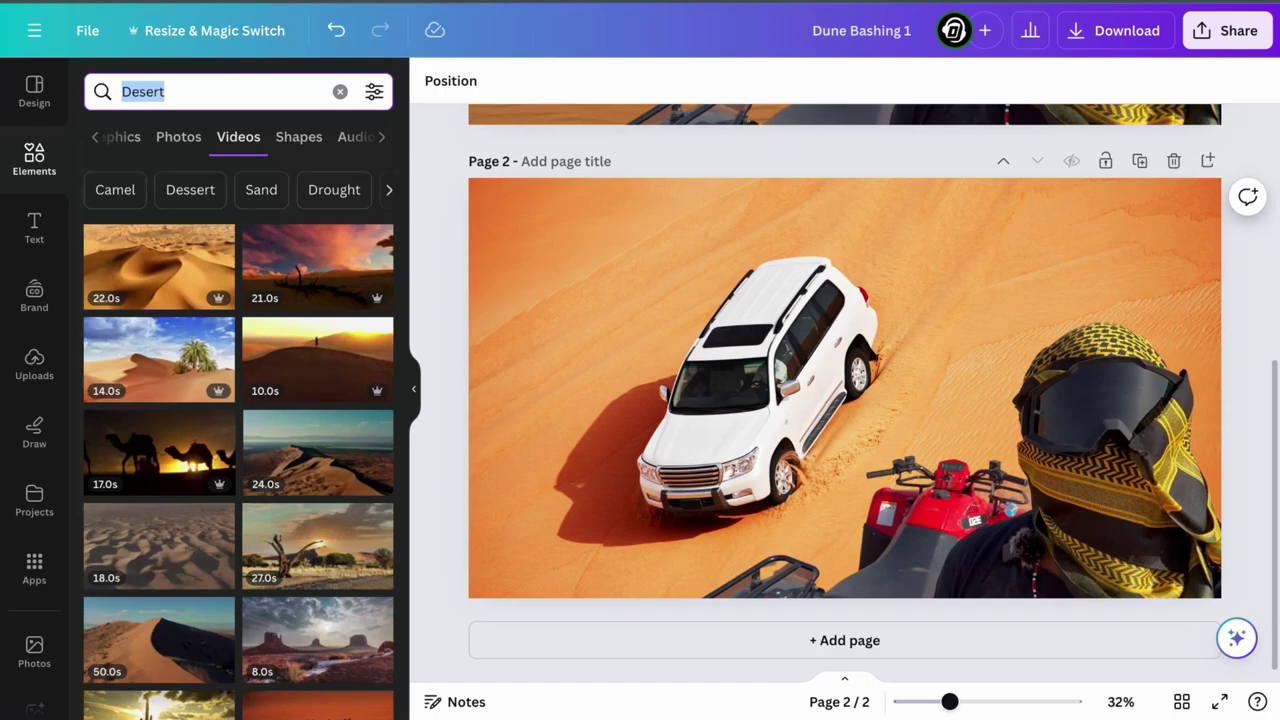
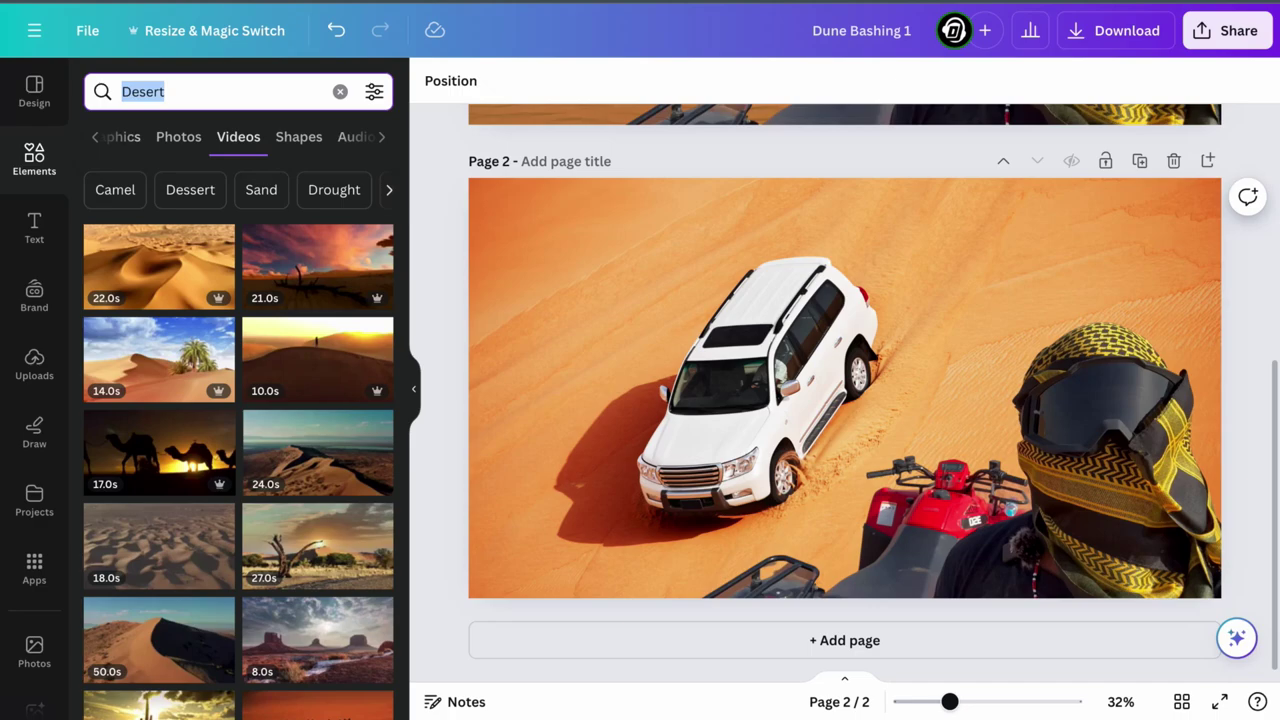
- Examine the Desert photo results and compare the thumbnails on pages 1 and 2
{"action": "left_click", "coordinate": [178, 137]}
{"action": "scroll", "coordinate": [335, 372], "scroll_direction": "down", "scroll_amount": 6}
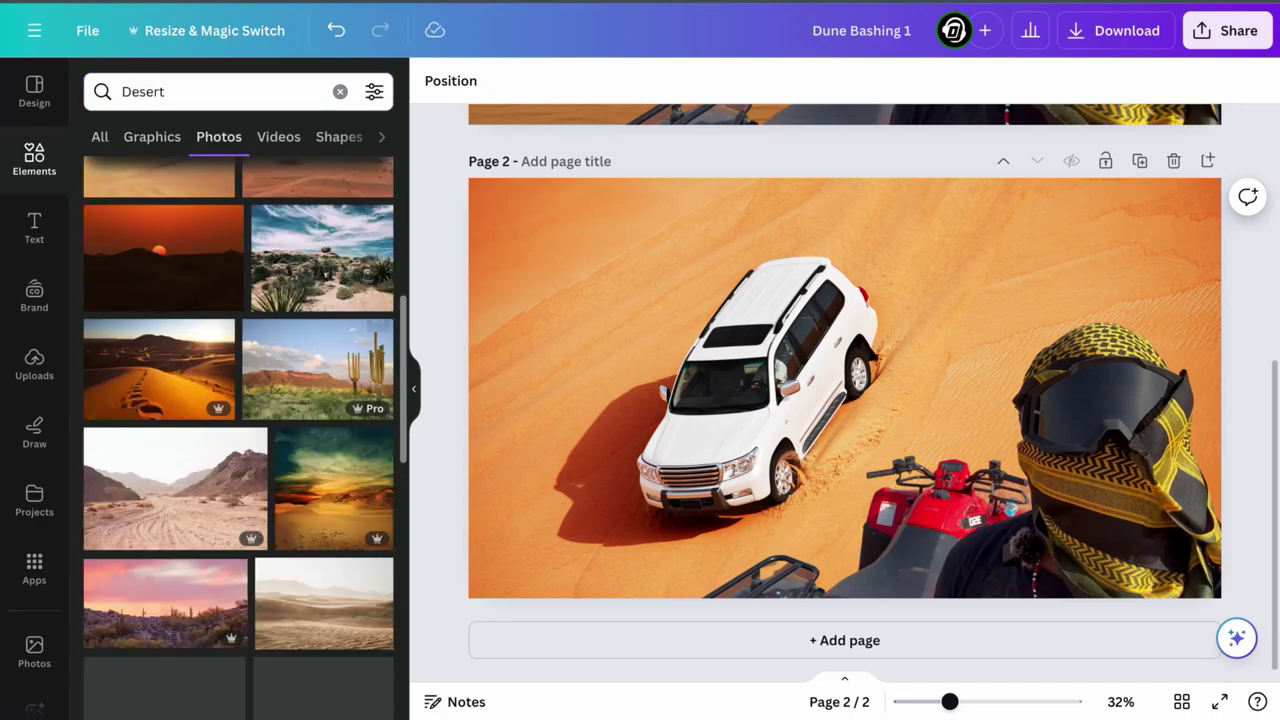
{"action": "scroll", "coordinate": [238, 440], "scroll_direction": "down", "scroll_amount": 5}
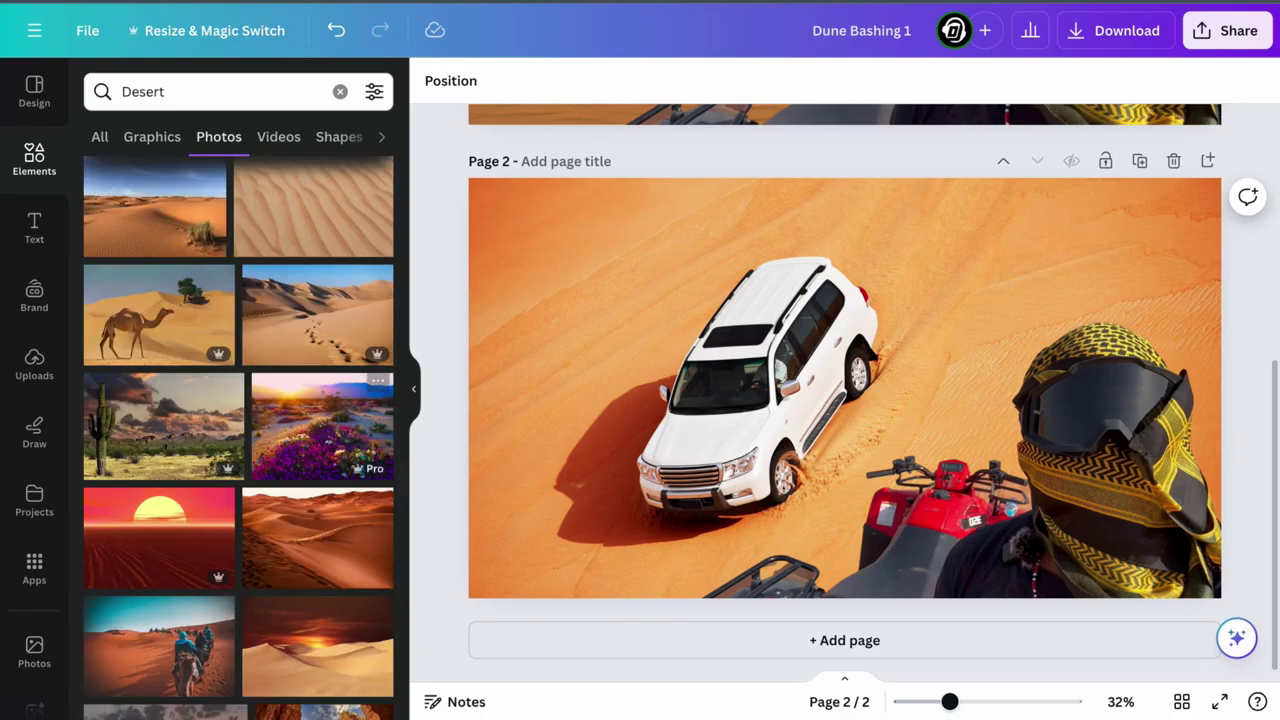
{"action": "scroll", "coordinate": [845, 390], "scroll_direction": "up", "scroll_amount": 5}
{"action": "scroll", "coordinate": [845, 390], "scroll_direction": "down", "scroll_amount": 5}
{"action": "scroll", "coordinate": [845, 390], "scroll_direction": "up", "scroll_amount": 2}
{"action": "scroll", "coordinate": [845, 390], "scroll_direction": "up", "scroll_amount": 3}
{"action": "scroll", "coordinate": [845, 390], "scroll_direction": "down", "scroll_amount": 5}
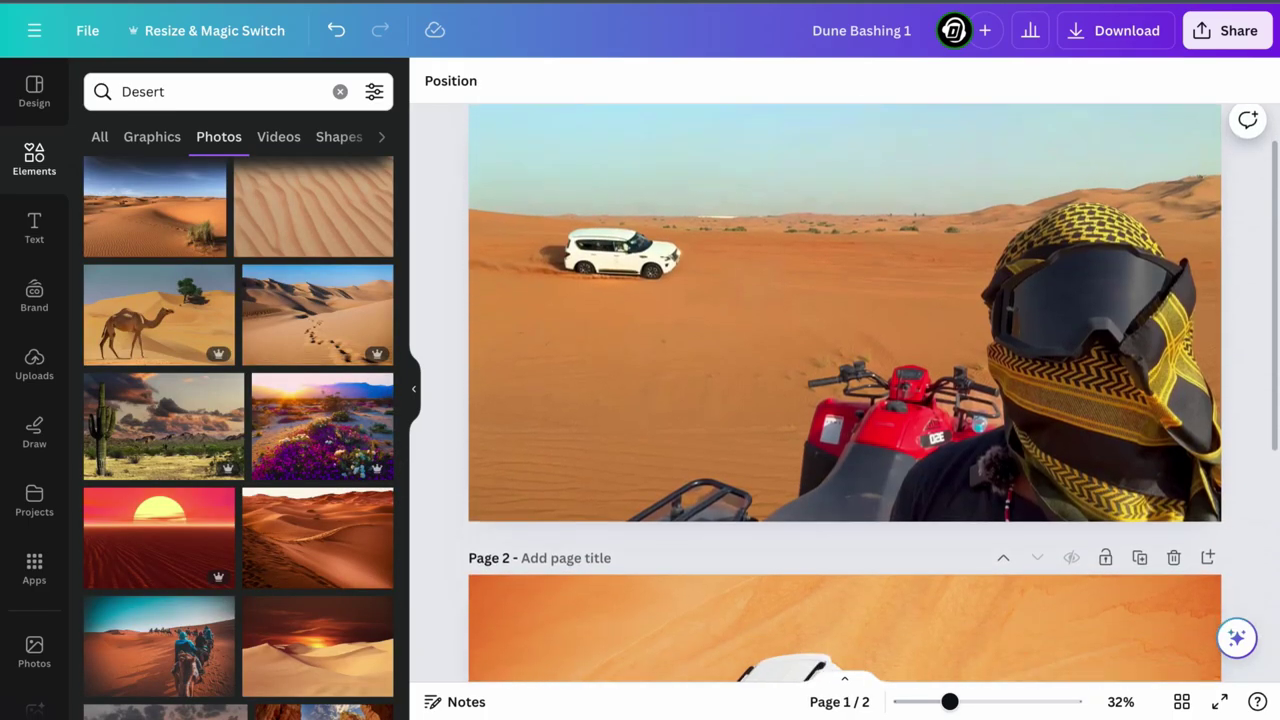
{"action": "scroll", "coordinate": [845, 390], "scroll_direction": "up", "scroll_amount": 4}
{"action": "scroll", "coordinate": [845, 390], "scroll_direction": "up", "scroll_amount": 1}
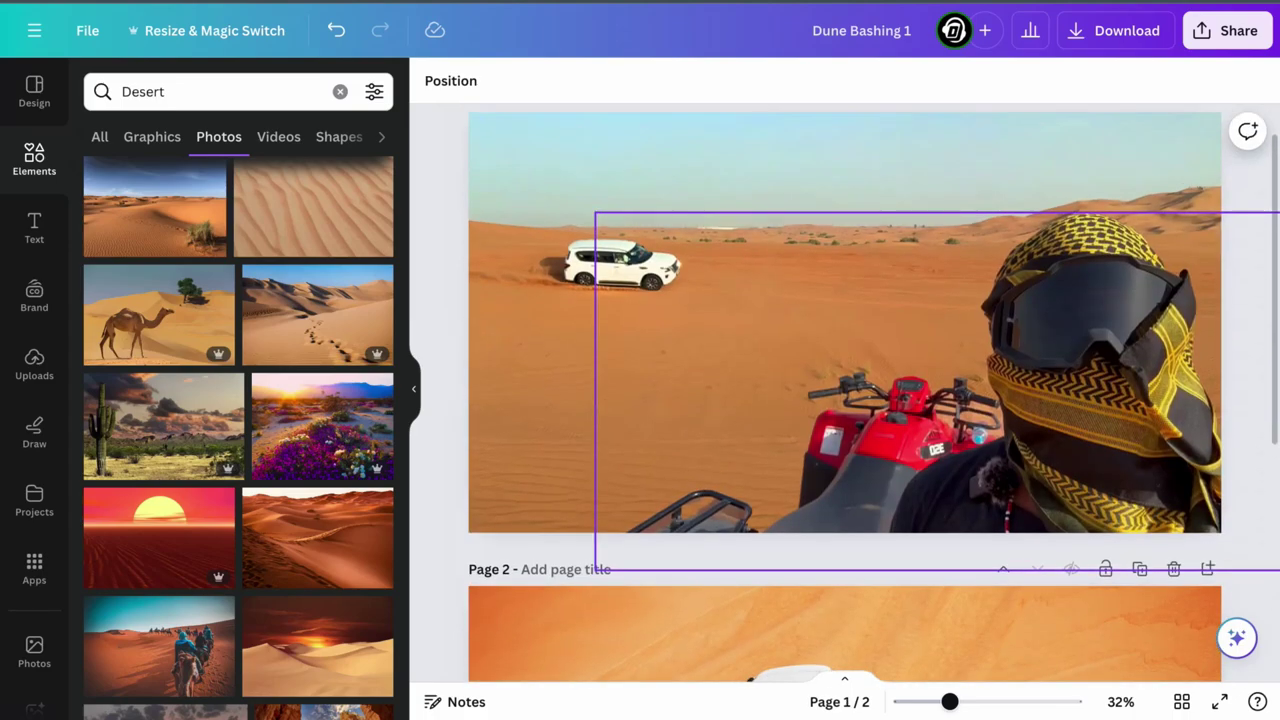
{"action": "scroll", "coordinate": [845, 390], "scroll_direction": "down", "scroll_amount": 4}
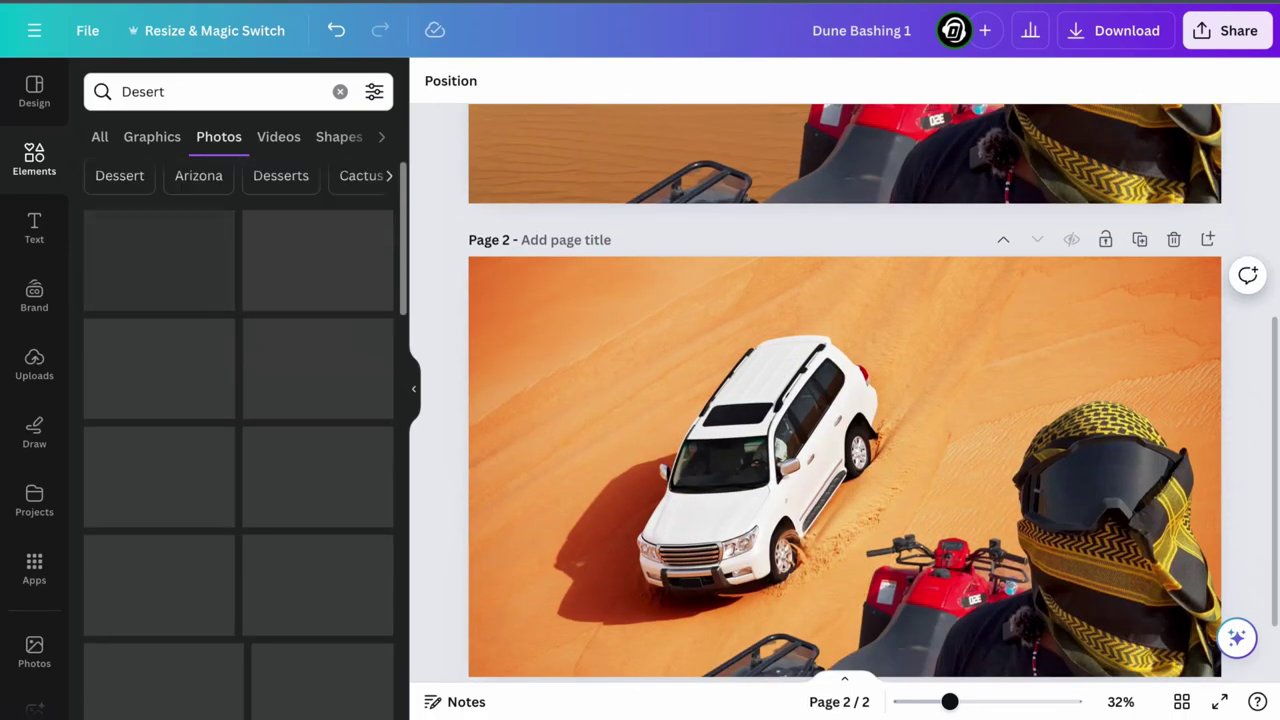
- Look through the Desert graphics, and search the graphics for "dune bashing"
{"action": "left_click", "coordinate": [152, 136]}
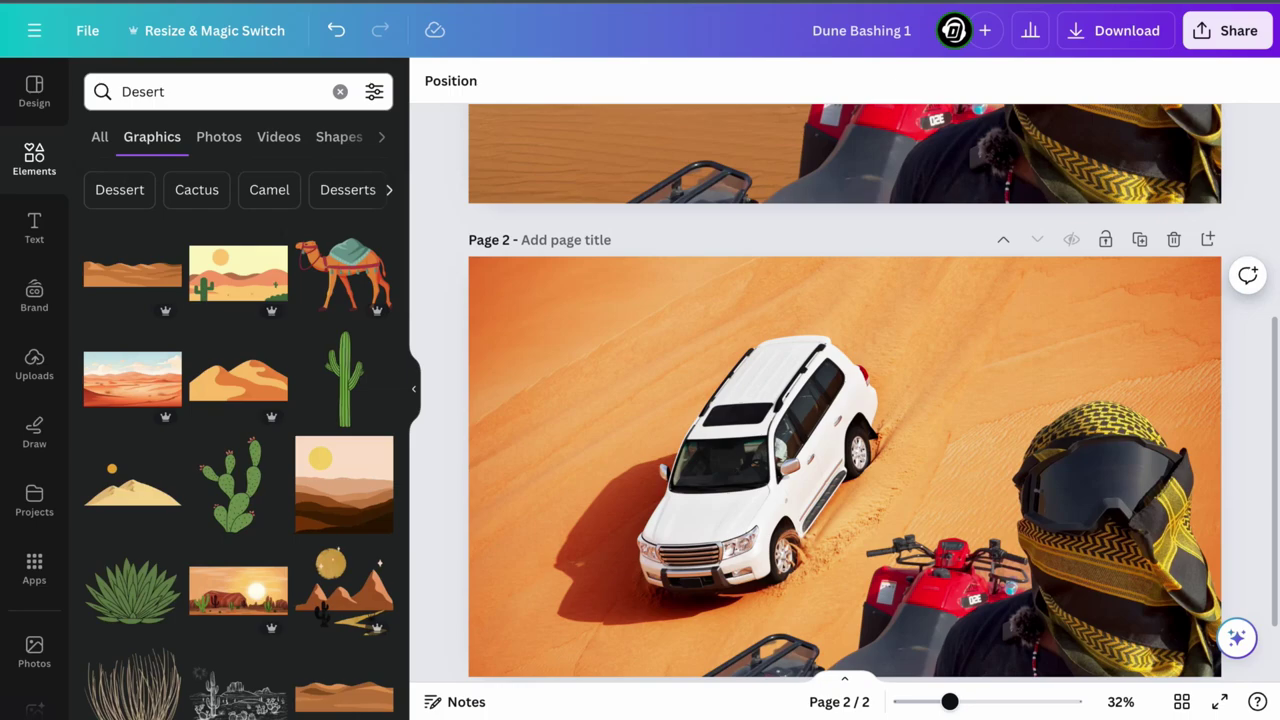
{"action": "scroll", "coordinate": [238, 420], "scroll_direction": "down", "scroll_amount": 10}
{"action": "double_click", "coordinate": [145, 92]}
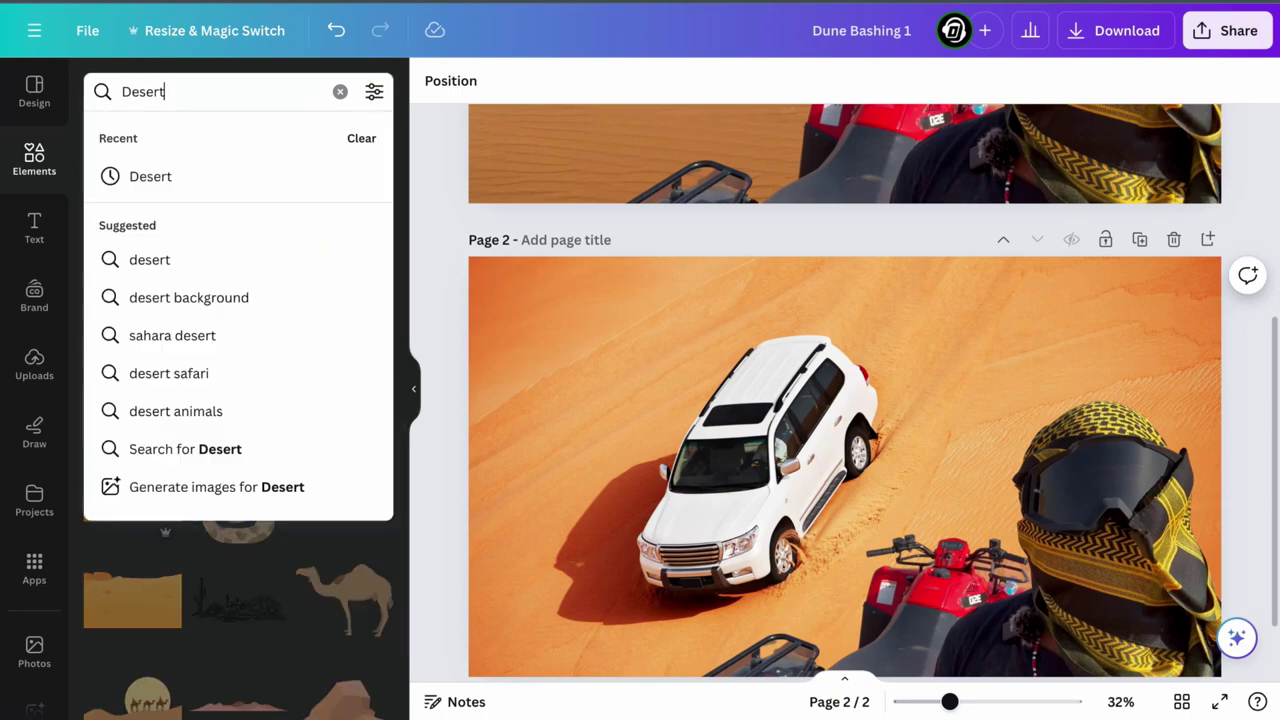
{"action": "type", "text": "dune  bashing"}
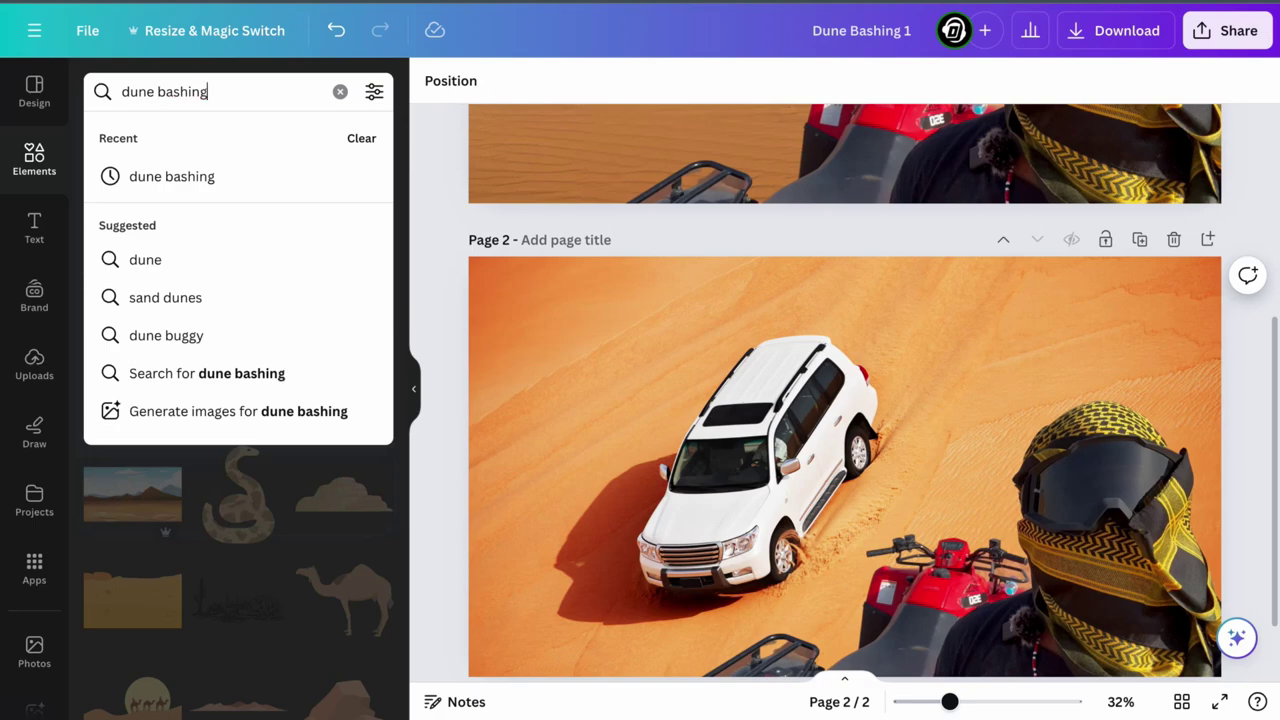
{"action": "key", "text": "Return"}
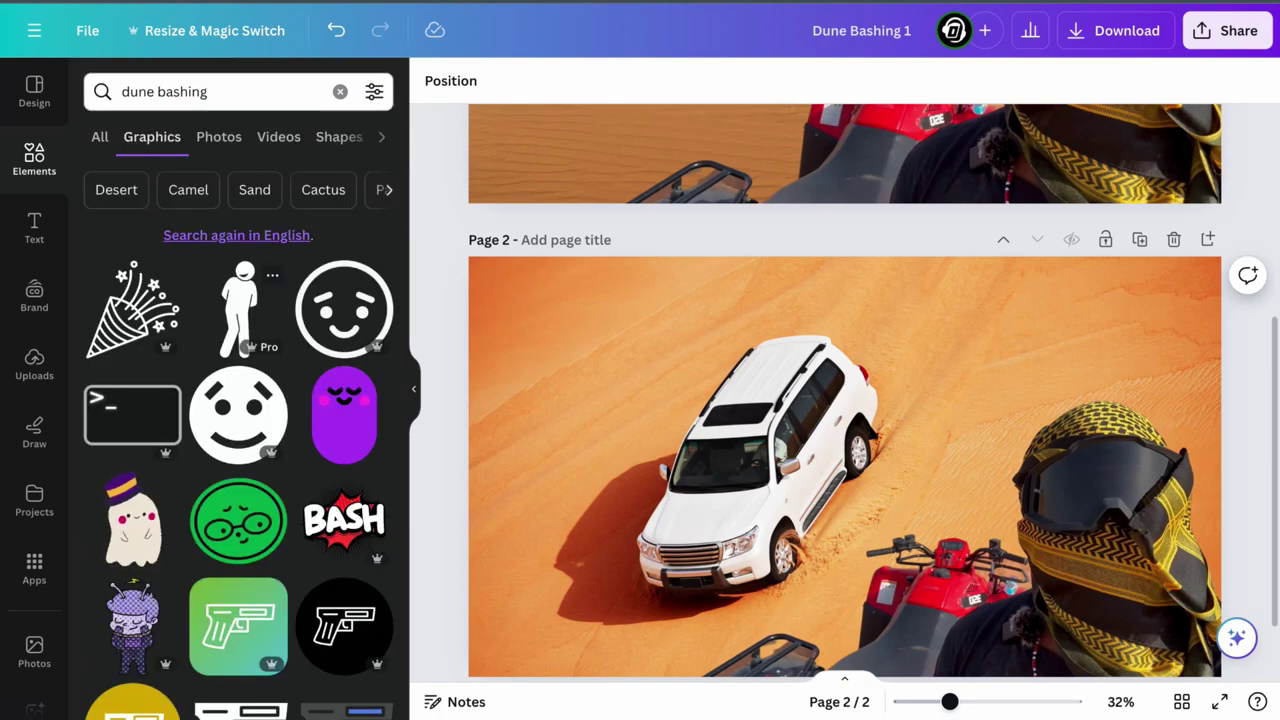
- Replace the search term with "dubai" and show its graphics results
{"action": "double_click", "coordinate": [184, 92]}
{"action": "key", "text": "BackSpace"}
{"action": "key", "text": "BackSpace"}
{"action": "key", "text": "BackSpace"}
{"action": "key", "text": "BackSpace"}
{"action": "key", "text": "BackSpace"}
{"action": "key", "text": "BackSpace"}
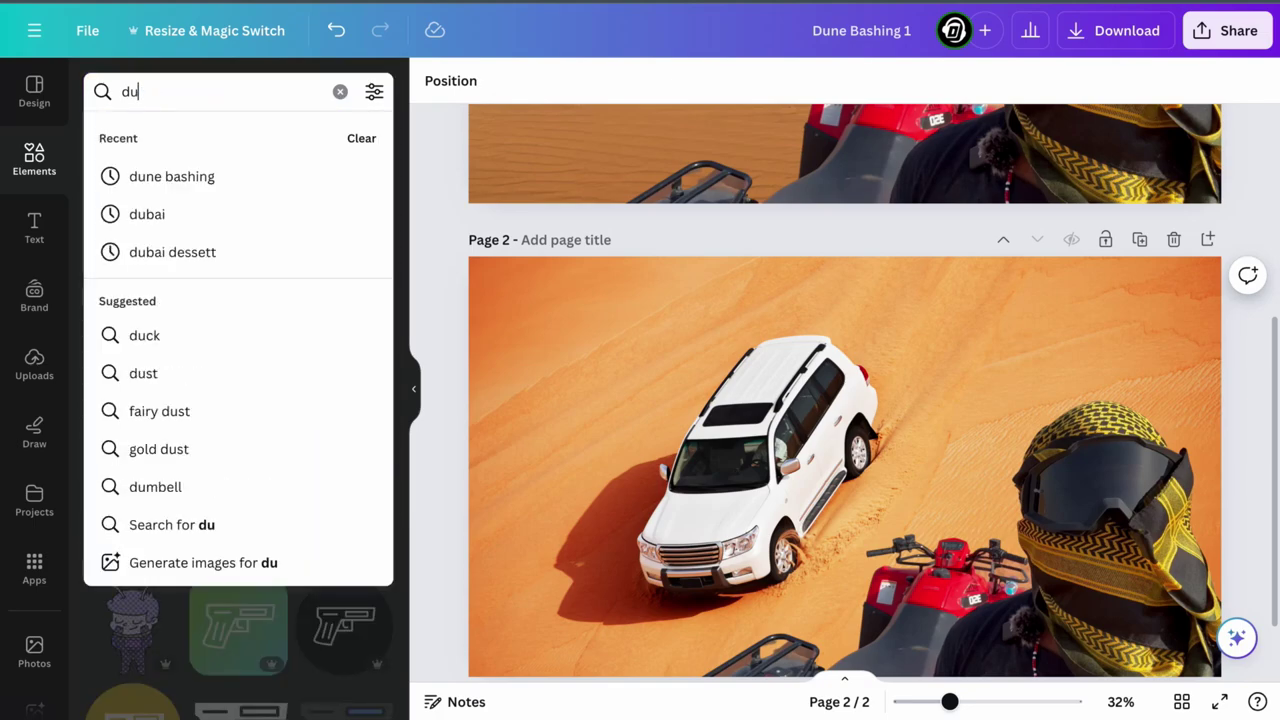
{"action": "type", "text": "diuba"}
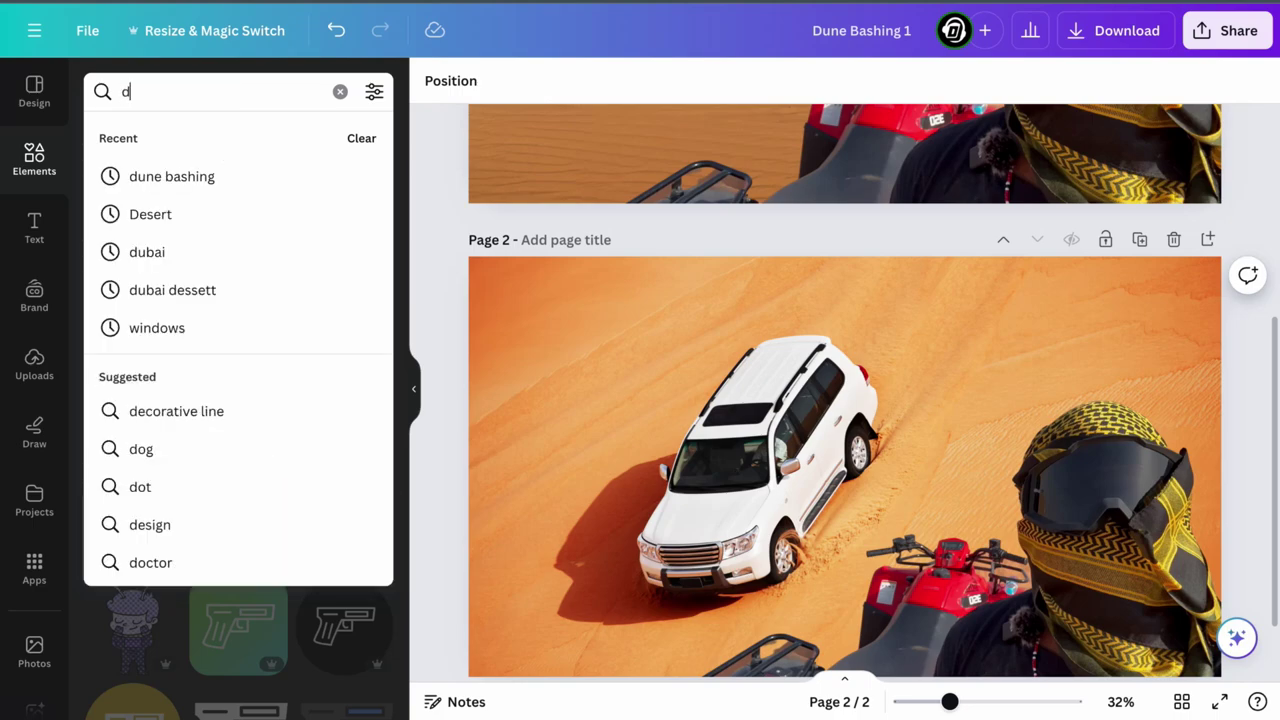
{"action": "key", "text": "BackSpace"}
{"action": "key", "text": "BackSpace"}
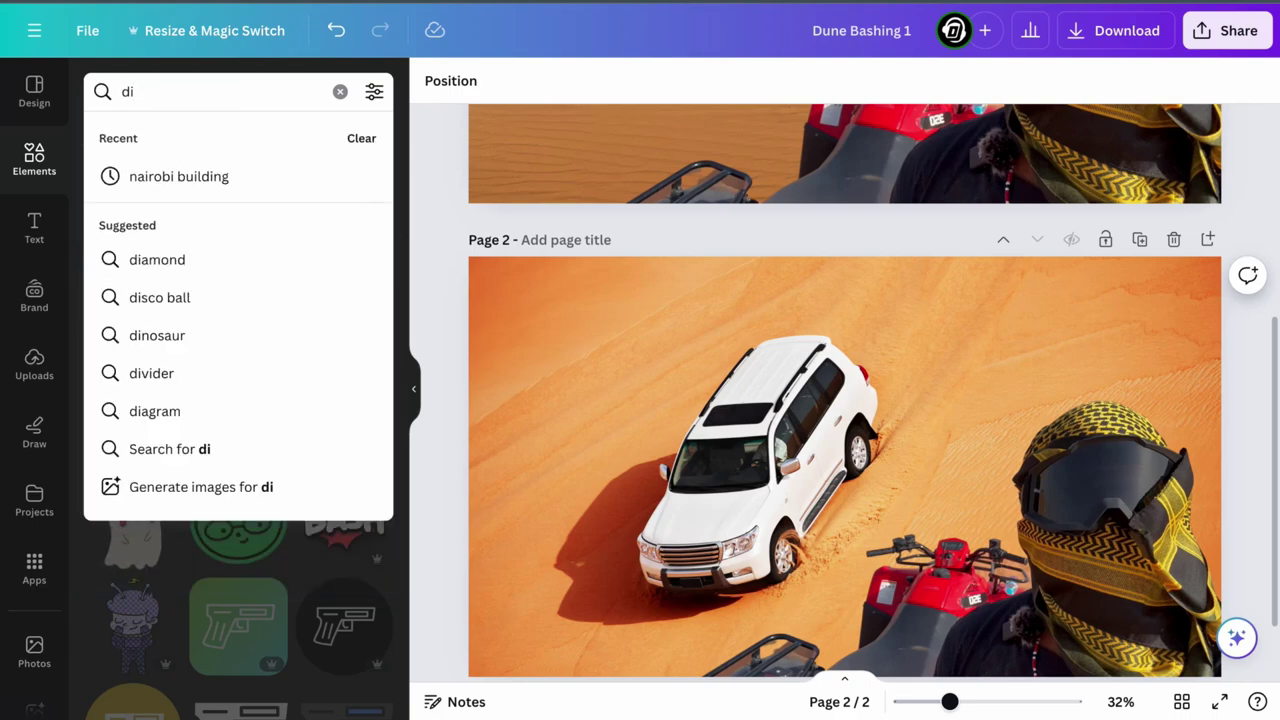
{"action": "key", "text": "BackSpace"}
{"action": "type", "text": "ubai"}
{"action": "key", "text": "Return"}
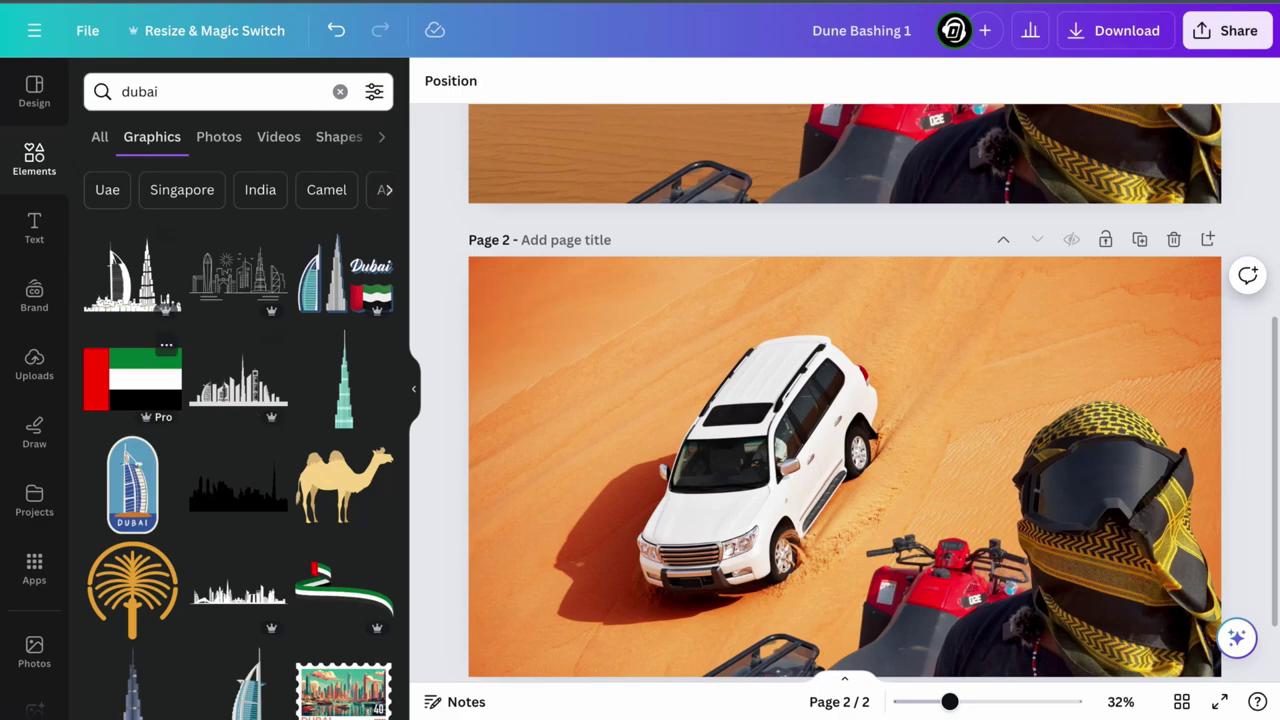
- Try the rectangular UAE flag graphic at a small size in page 2's upper-left corner, and delete it
{"action": "left_click", "coordinate": [132, 379]}
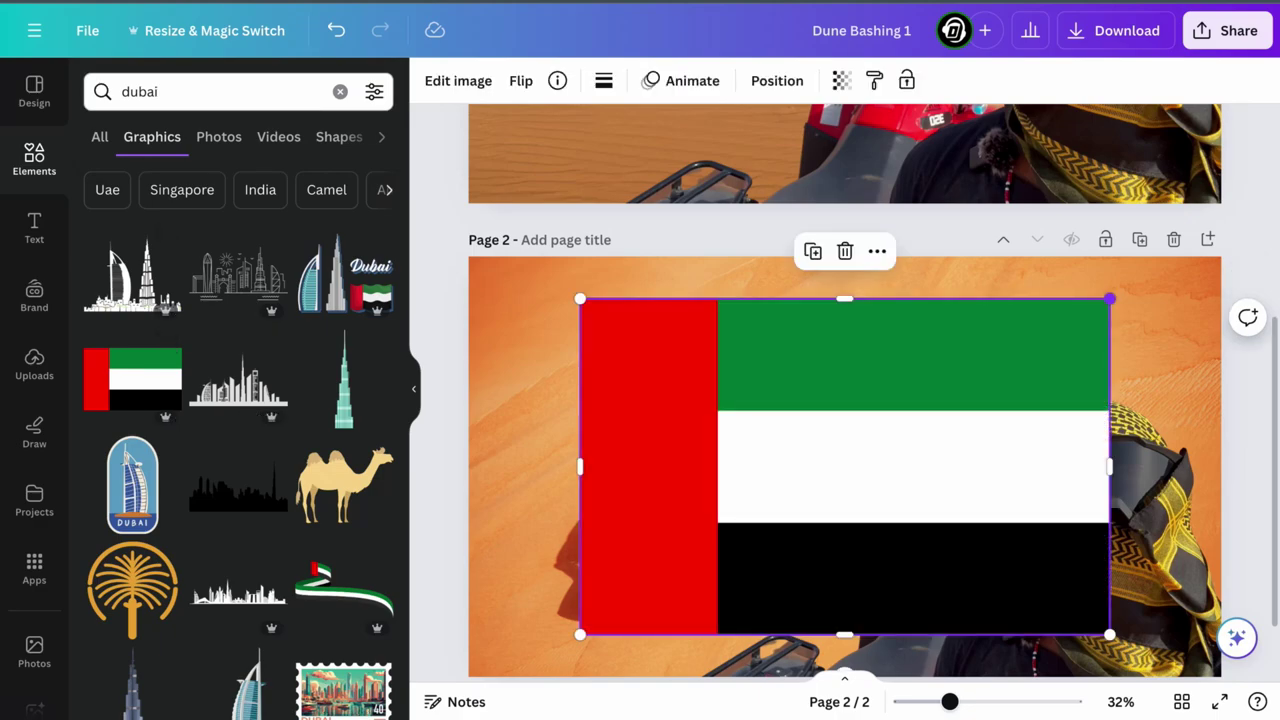
{"action": "left_click_drag", "start_coordinate": [1110, 298], "coordinate": [777, 508]}
{"action": "left_click_drag", "start_coordinate": [678, 570], "coordinate": [567, 319]}
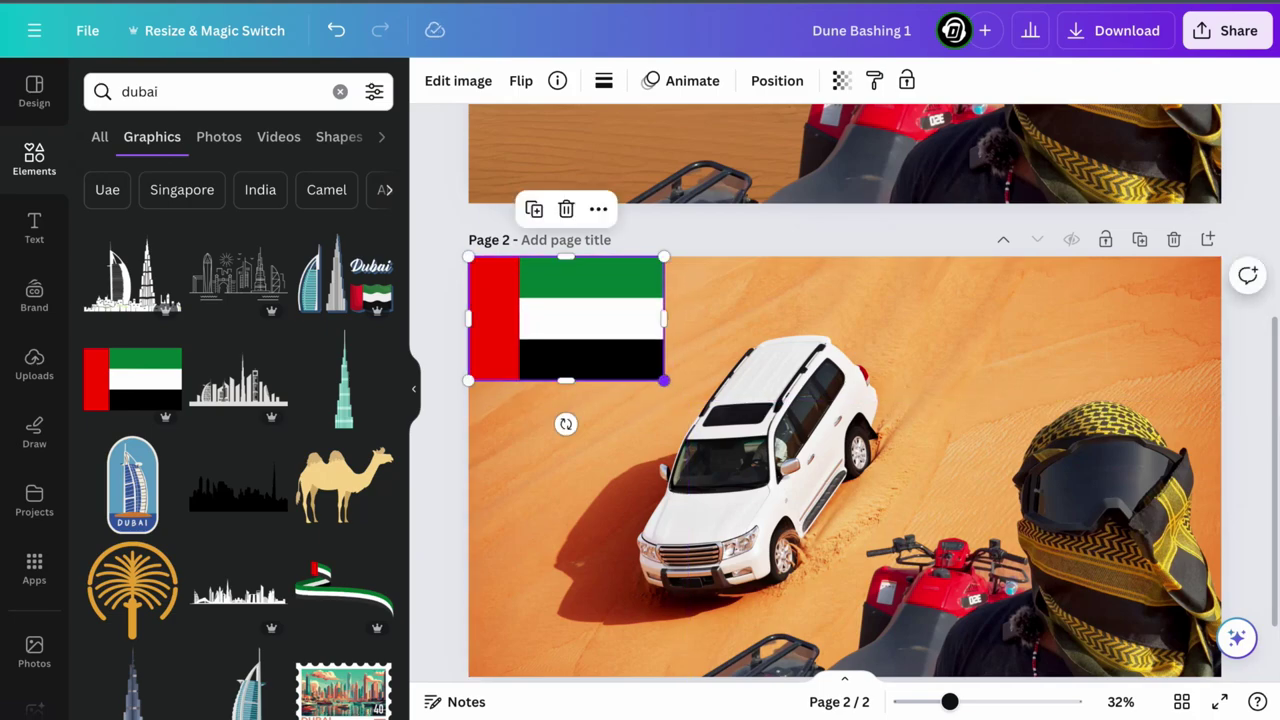
{"action": "left_click_drag", "start_coordinate": [664, 380], "coordinate": [577, 325]}
{"action": "key", "text": "Escape"}
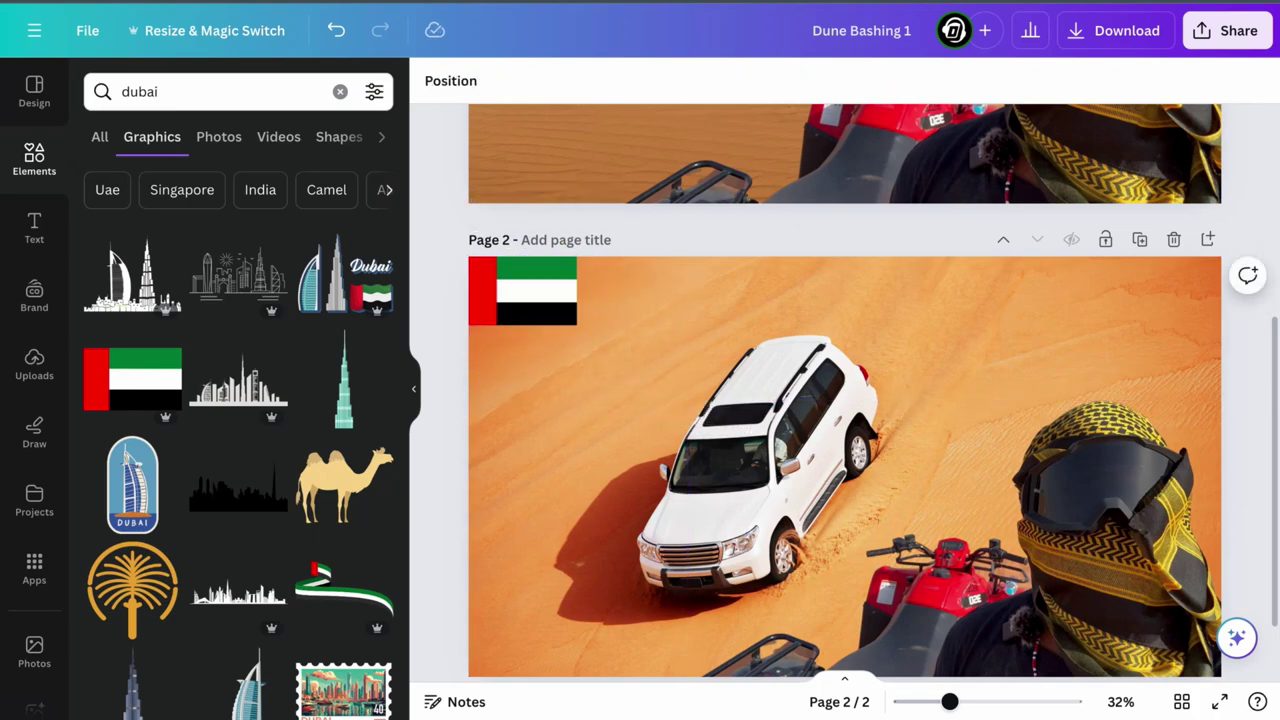
{"action": "left_click_drag", "start_coordinate": [687, 400], "coordinate": [1279, 622]}
{"action": "left_click", "coordinate": [523, 213]}
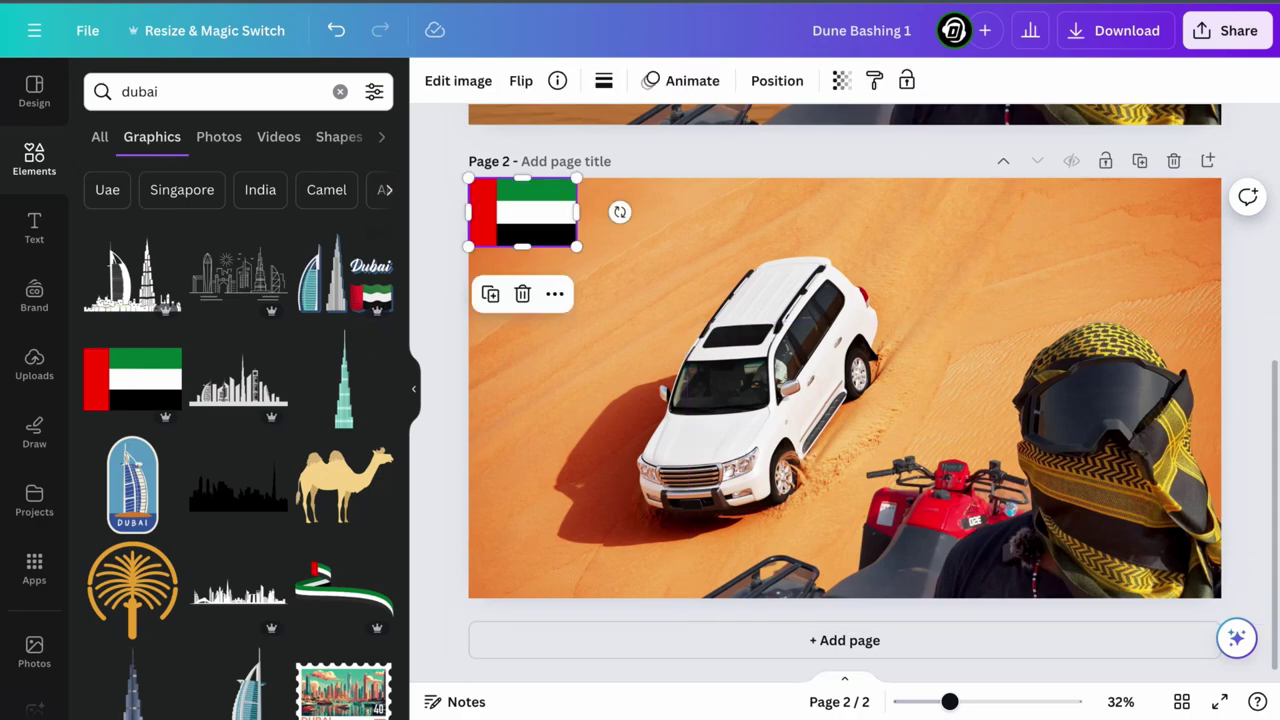
{"action": "key", "text": "Delete"}
- Try the Dubai landmarks graphic with lettering and flag in page 2's upper-left corner, and delete it
{"action": "left_click", "coordinate": [345, 275]}
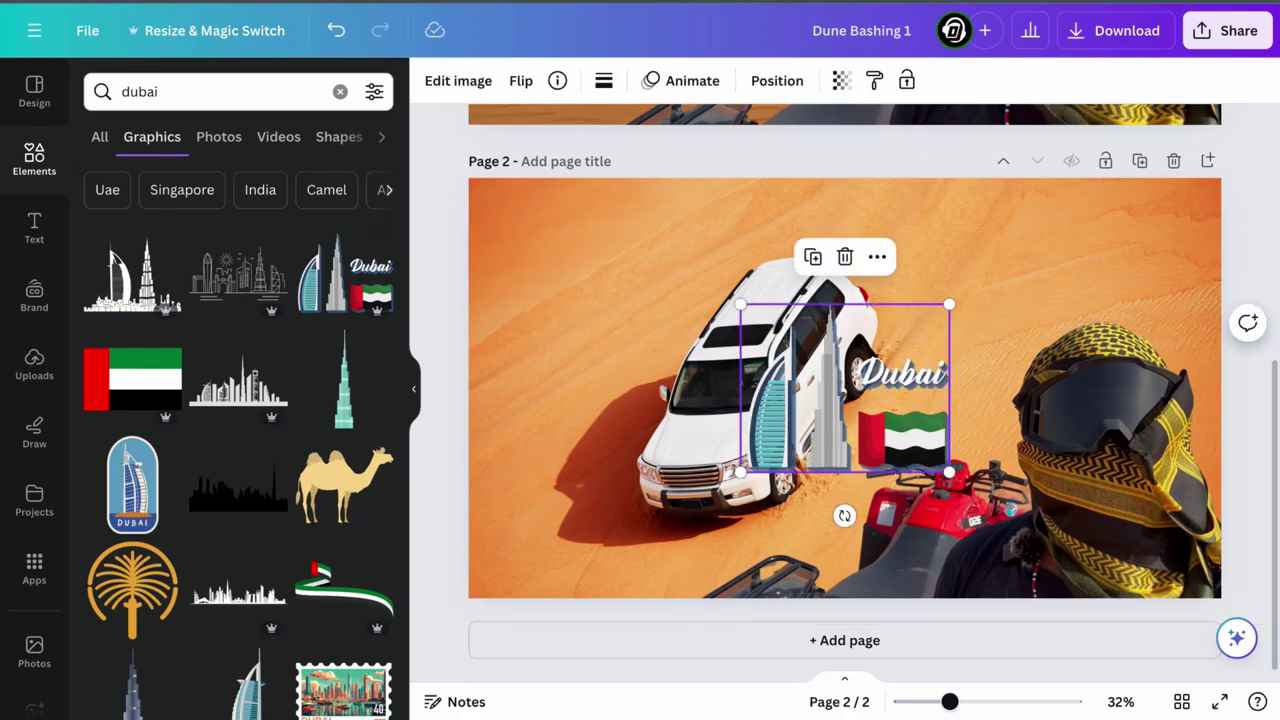
{"action": "left_click_drag", "start_coordinate": [845, 387], "coordinate": [583, 254]}
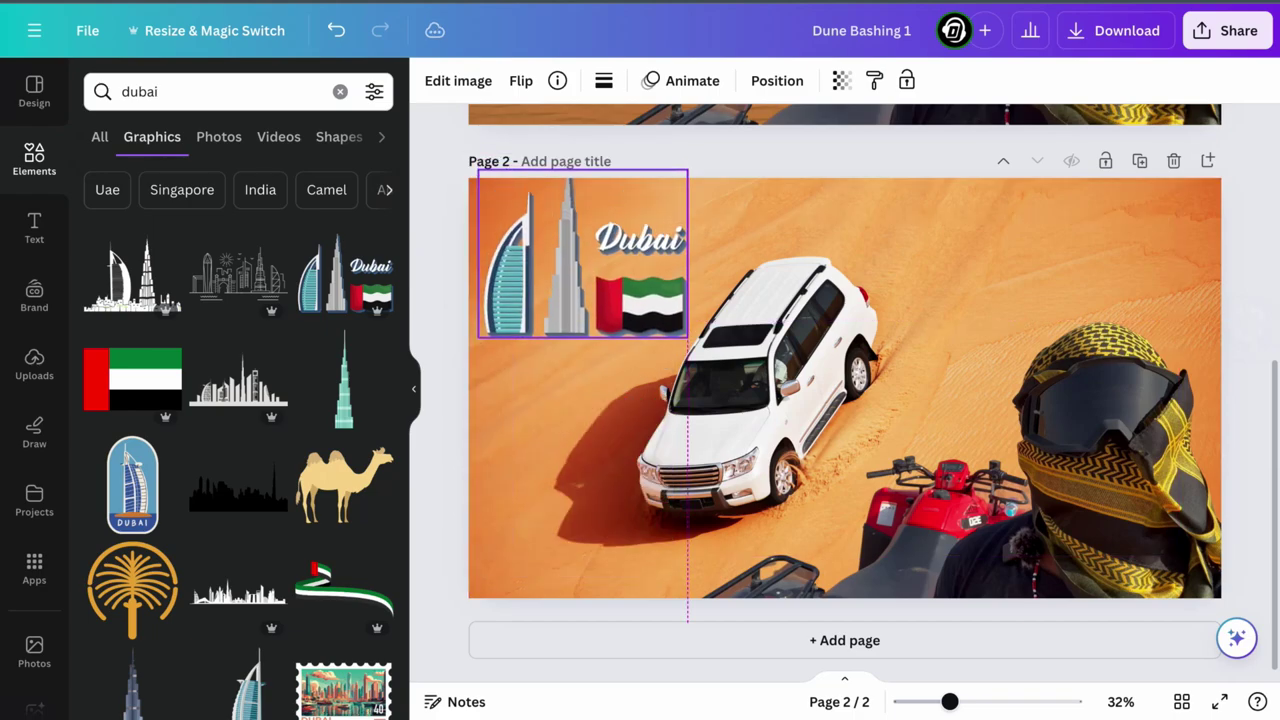
{"action": "key", "text": "Delete"}
- Dismiss the make-your-own-graphic offer, try the slanted-pole UAE flag graphic at page 2's lower edge in front of the car, and delete it
{"action": "scroll", "coordinate": [238, 420], "scroll_direction": "down", "scroll_amount": 1}
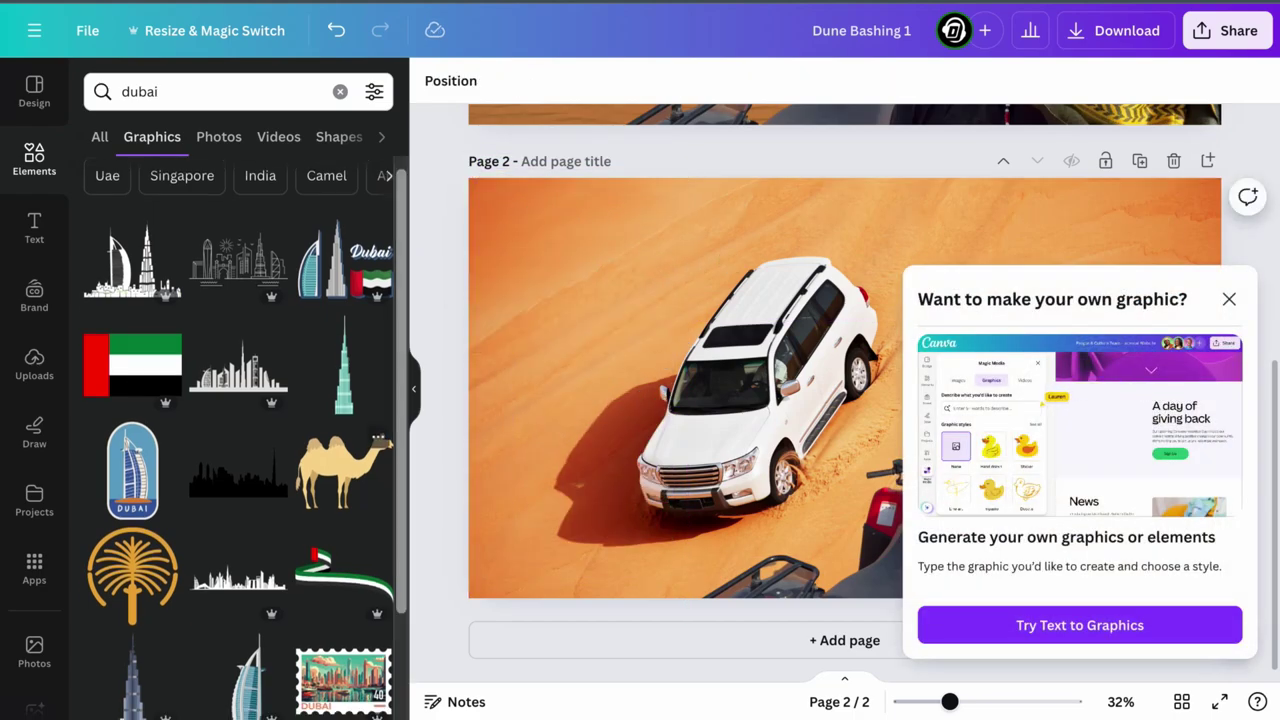
{"action": "scroll", "coordinate": [343, 465], "scroll_direction": "down", "scroll_amount": 1}
{"action": "left_click", "coordinate": [1229, 299]}
{"action": "scroll", "coordinate": [343, 400], "scroll_direction": "down", "scroll_amount": 3}
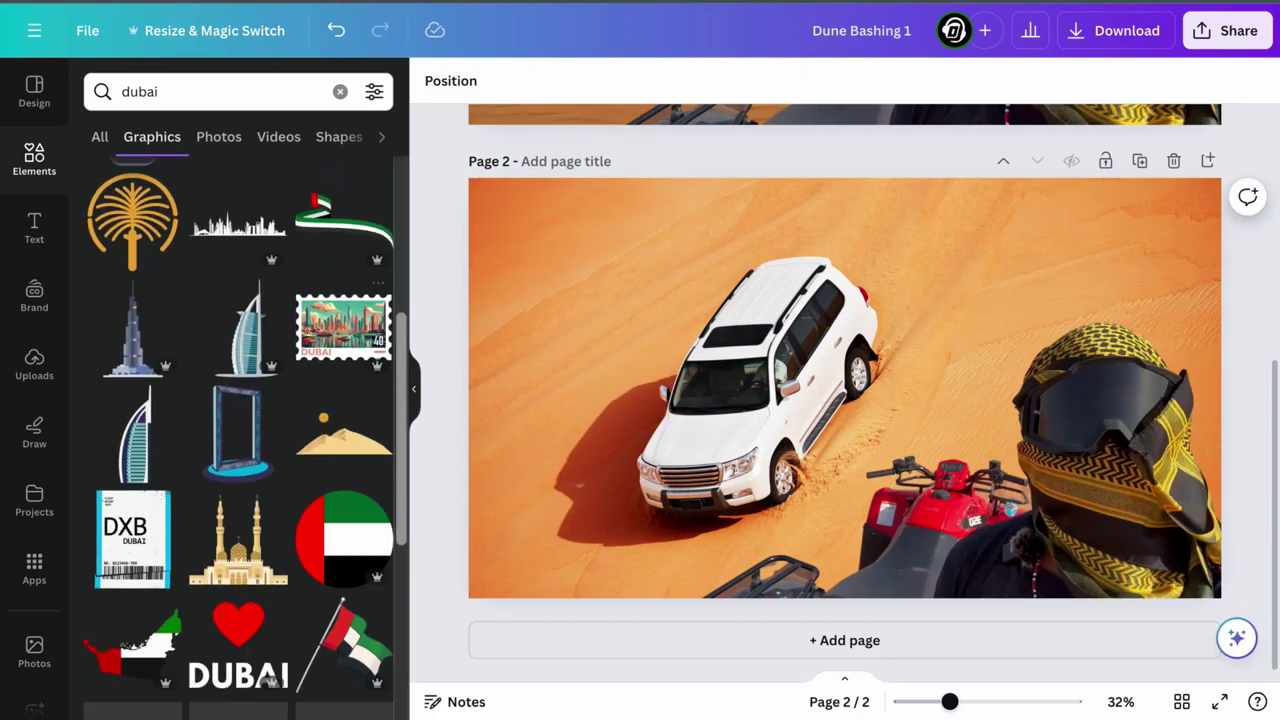
{"action": "scroll", "coordinate": [238, 440], "scroll_direction": "down", "scroll_amount": 5}
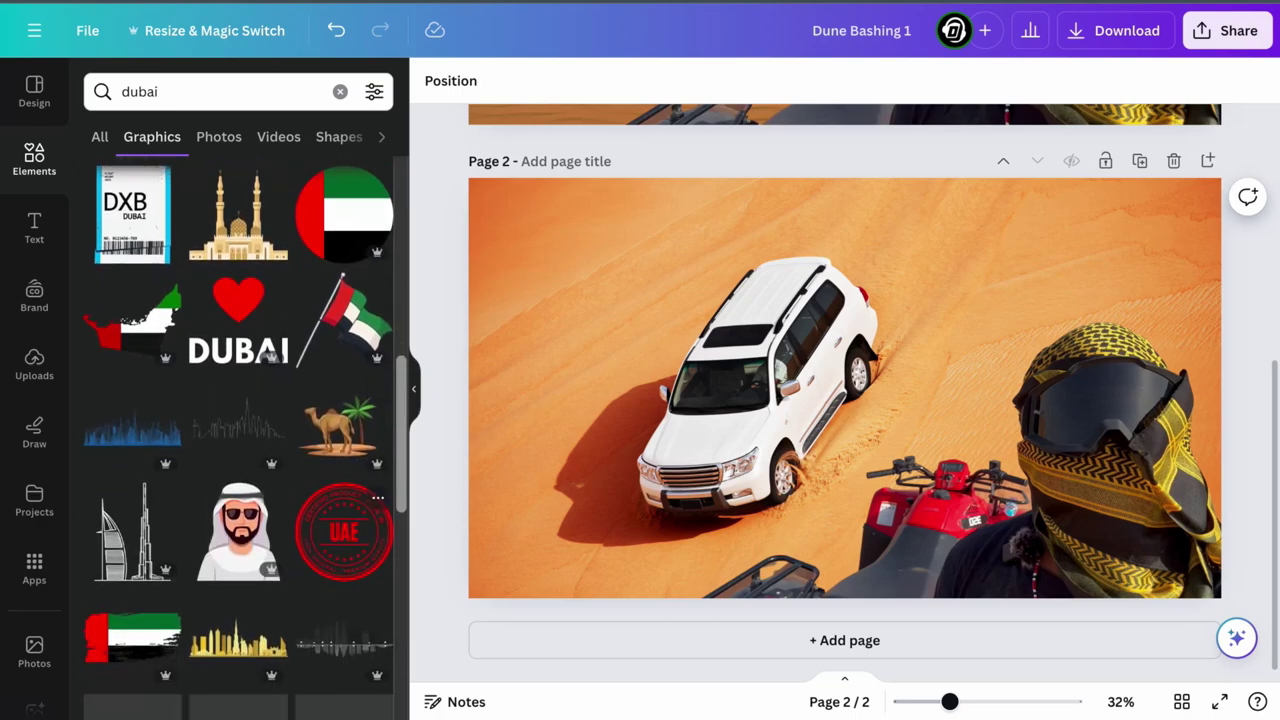
{"action": "left_click", "coordinate": [345, 235]}
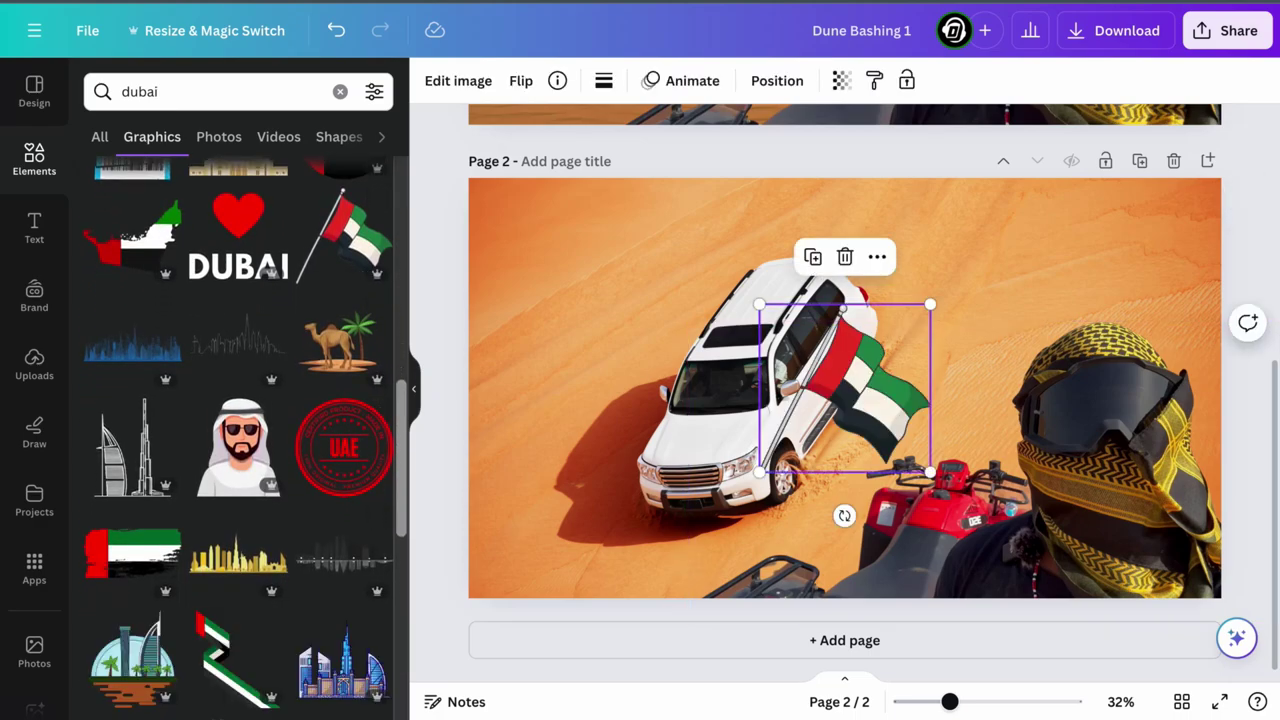
{"action": "left_click_drag", "start_coordinate": [843, 385], "coordinate": [786, 514]}
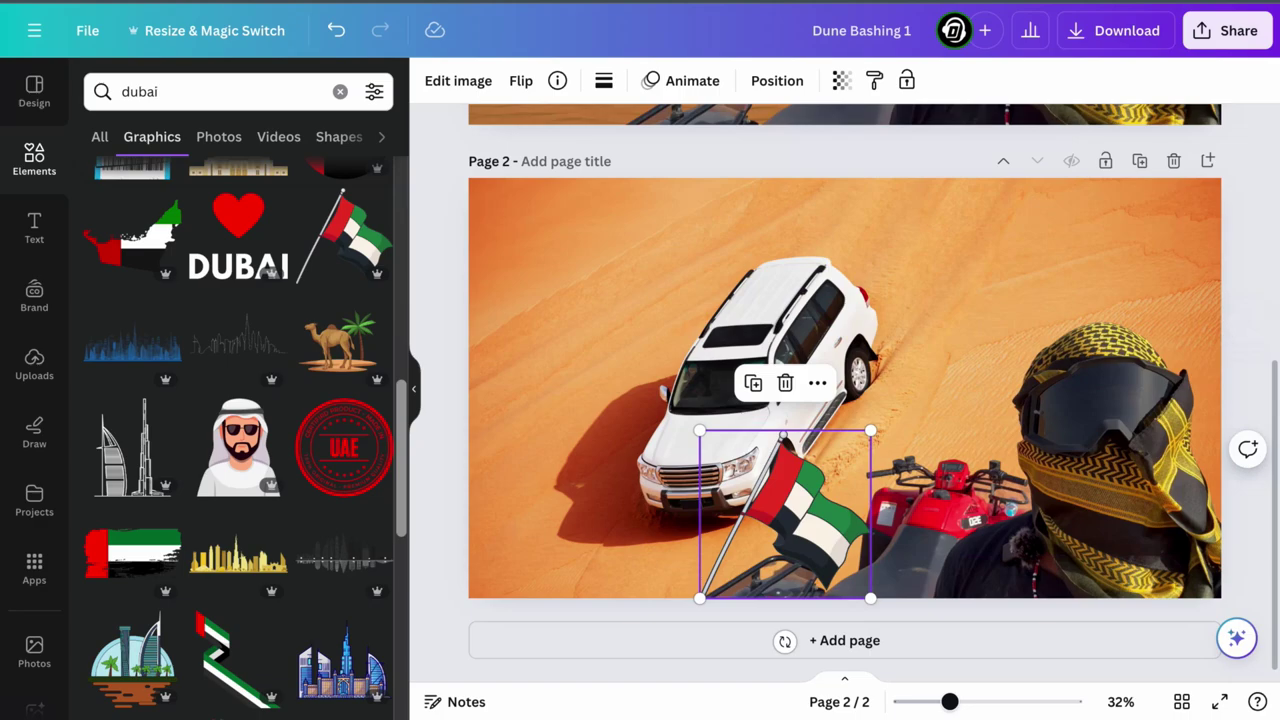
{"action": "key", "text": "Delete"}
- Try the large waving UAE flag on a pole along page 2's left side, and delete it
{"action": "scroll", "coordinate": [238, 400], "scroll_direction": "down", "scroll_amount": 5}
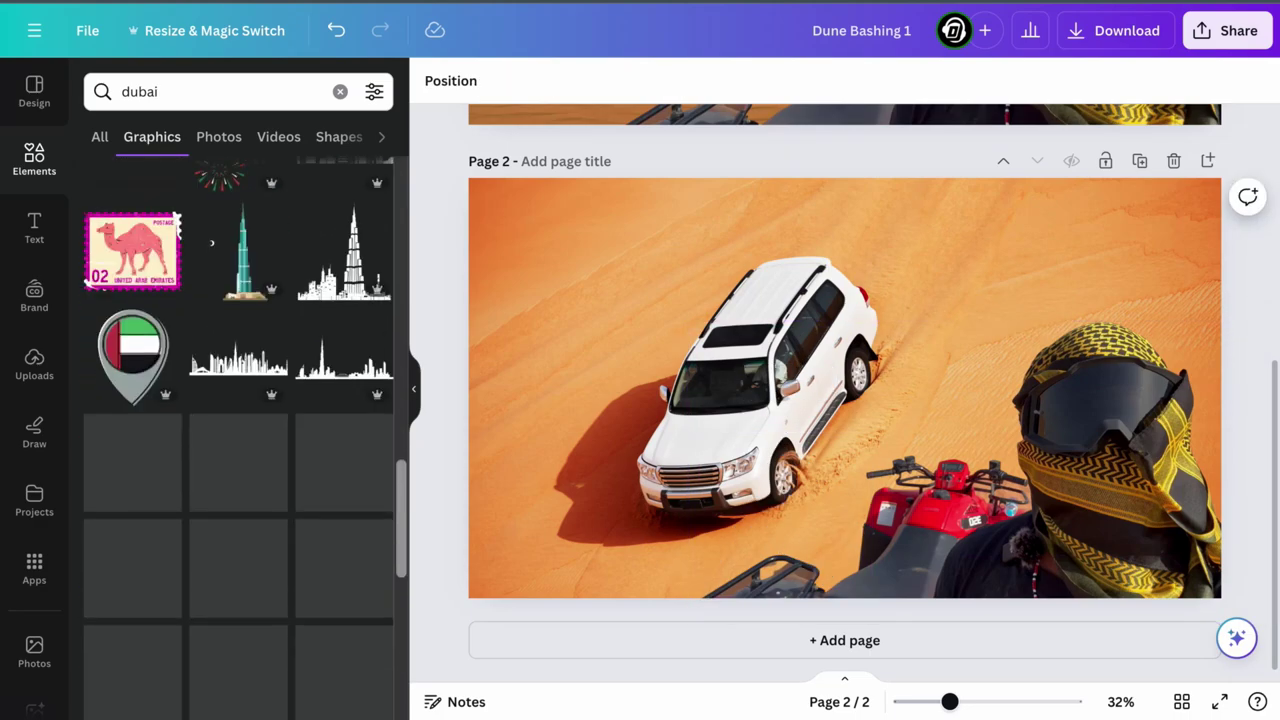
{"action": "scroll", "coordinate": [212, 242], "scroll_direction": "down", "scroll_amount": 5}
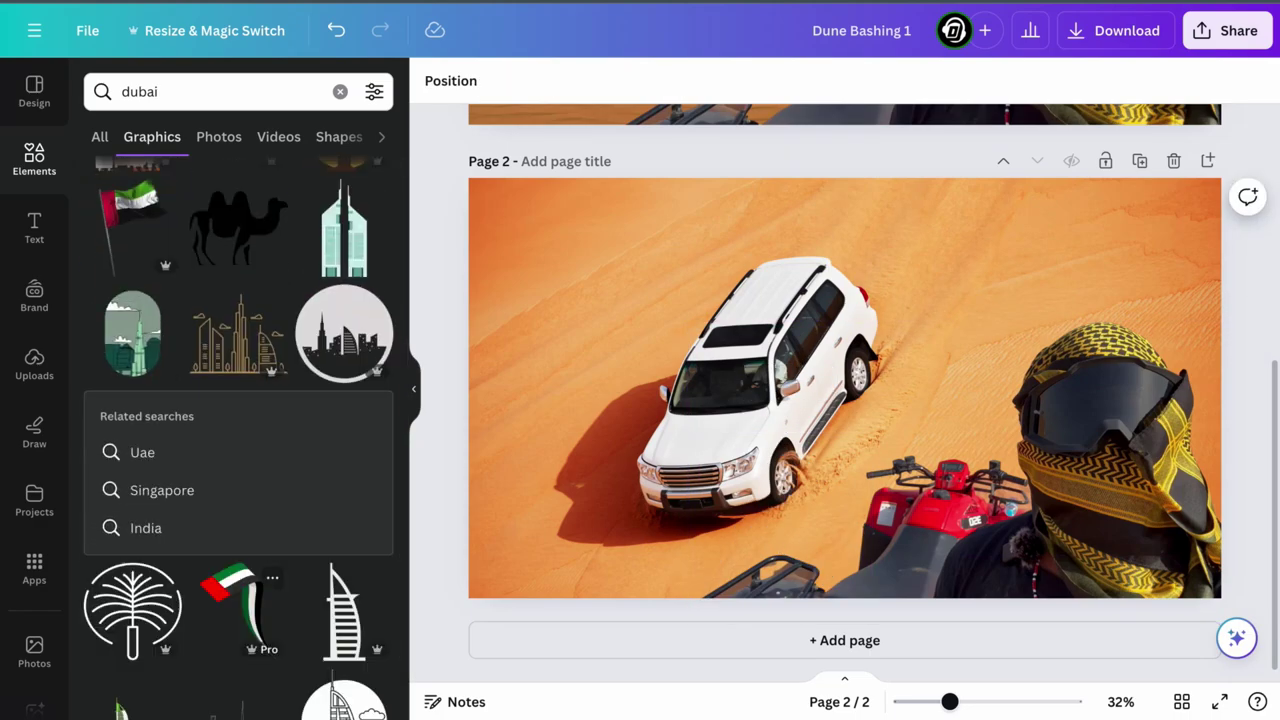
{"action": "left_click", "coordinate": [130, 225]}
{"action": "left_click_drag", "start_coordinate": [845, 388], "coordinate": [608, 442]}
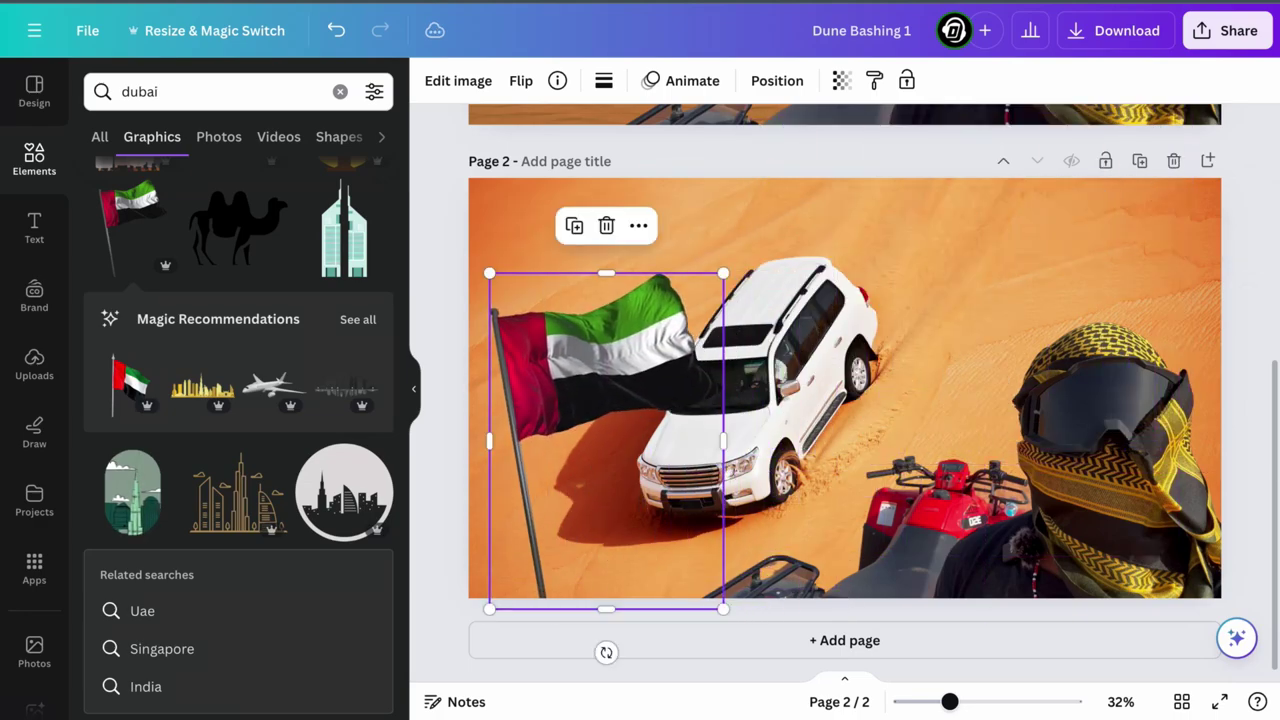
{"action": "key", "text": "Delete"}
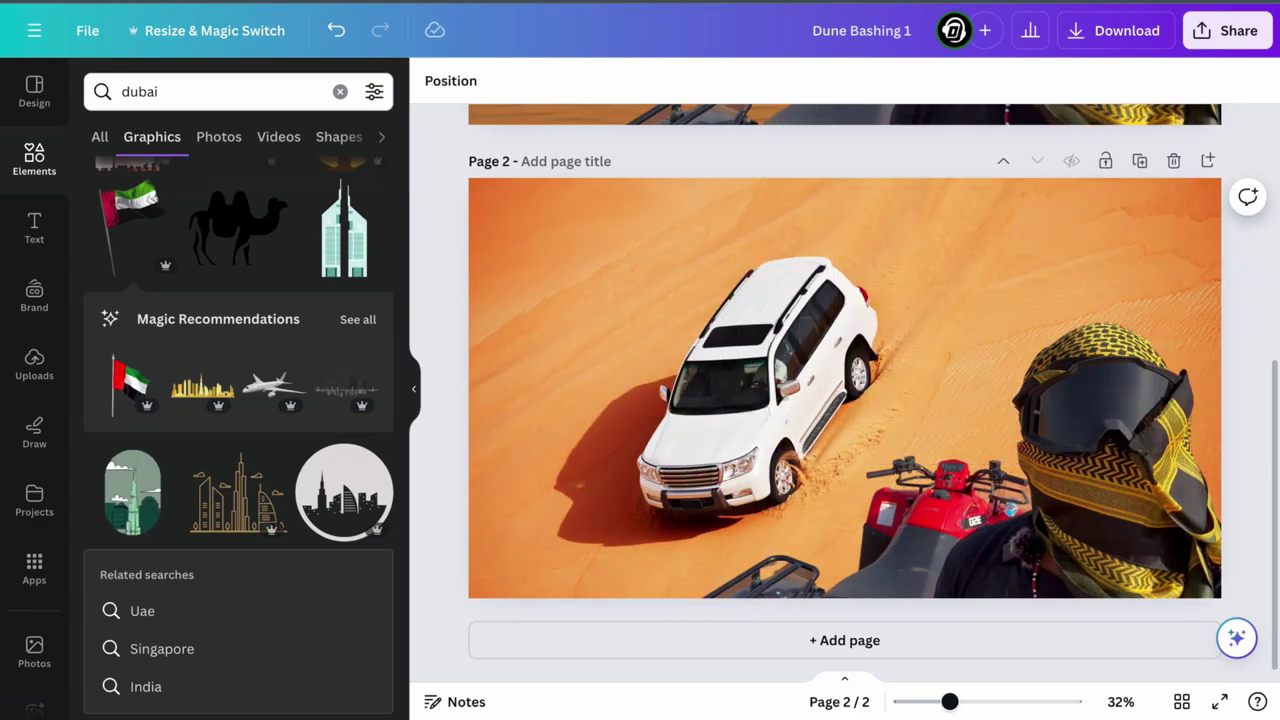
- Try the pole-mounted UAE flag from the Magic Recommendations in page 2's upper-left area, and delete it
{"action": "left_click", "coordinate": [147, 367]}
{"action": "left_click", "coordinate": [240, 226]}
{"action": "left_click", "coordinate": [128, 383]}
{"action": "left_click_drag", "start_coordinate": [845, 388], "coordinate": [585, 330]}
{"action": "key", "text": "Delete"}
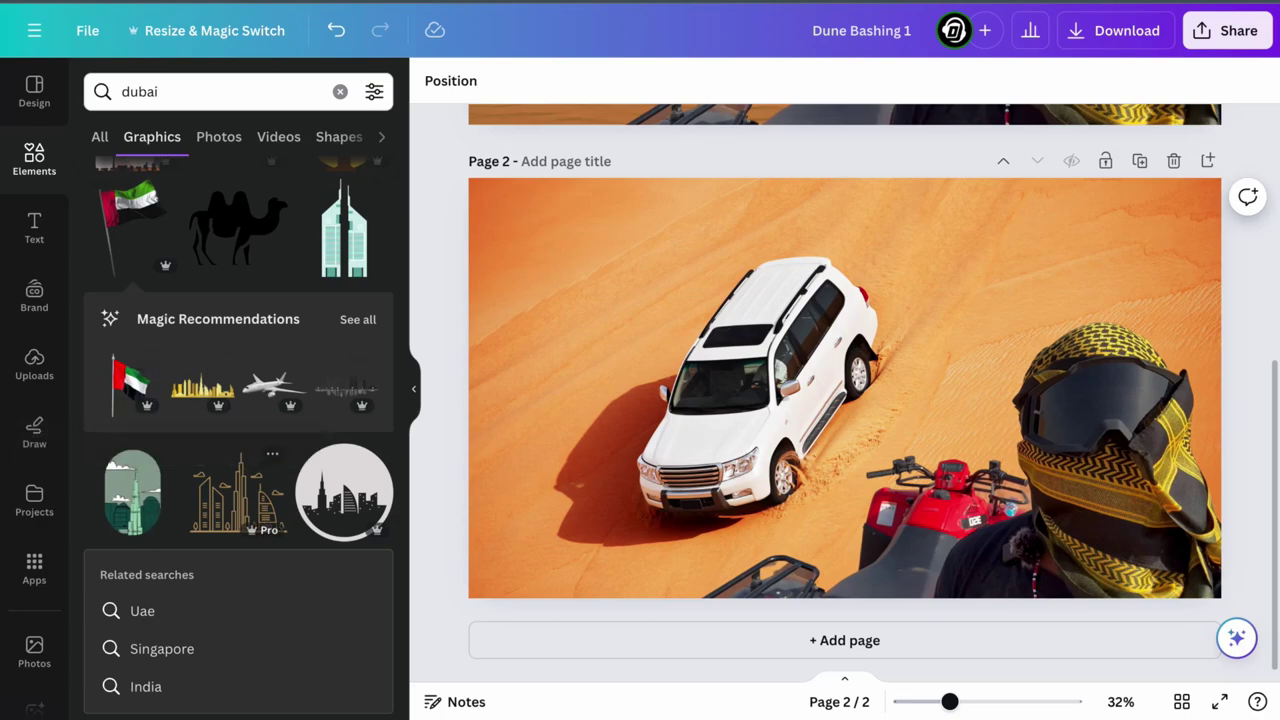
- Place the falconer silhouette graphic with the brushed UAE flag colours in page 2's upper-left corner
{"action": "scroll", "coordinate": [216, 405], "scroll_direction": "down", "scroll_amount": 3}
{"action": "scroll", "coordinate": [238, 430], "scroll_direction": "down", "scroll_amount": 5}
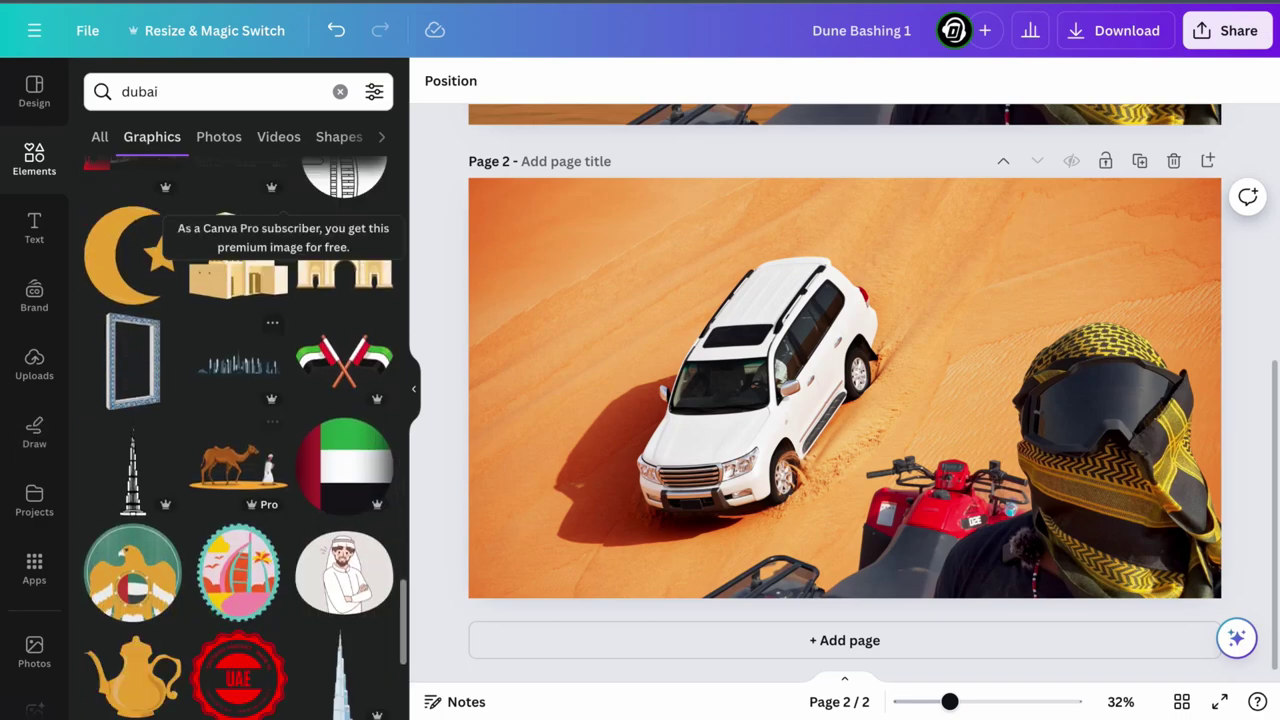
{"action": "scroll", "coordinate": [306, 553], "scroll_direction": "down", "scroll_amount": 10}
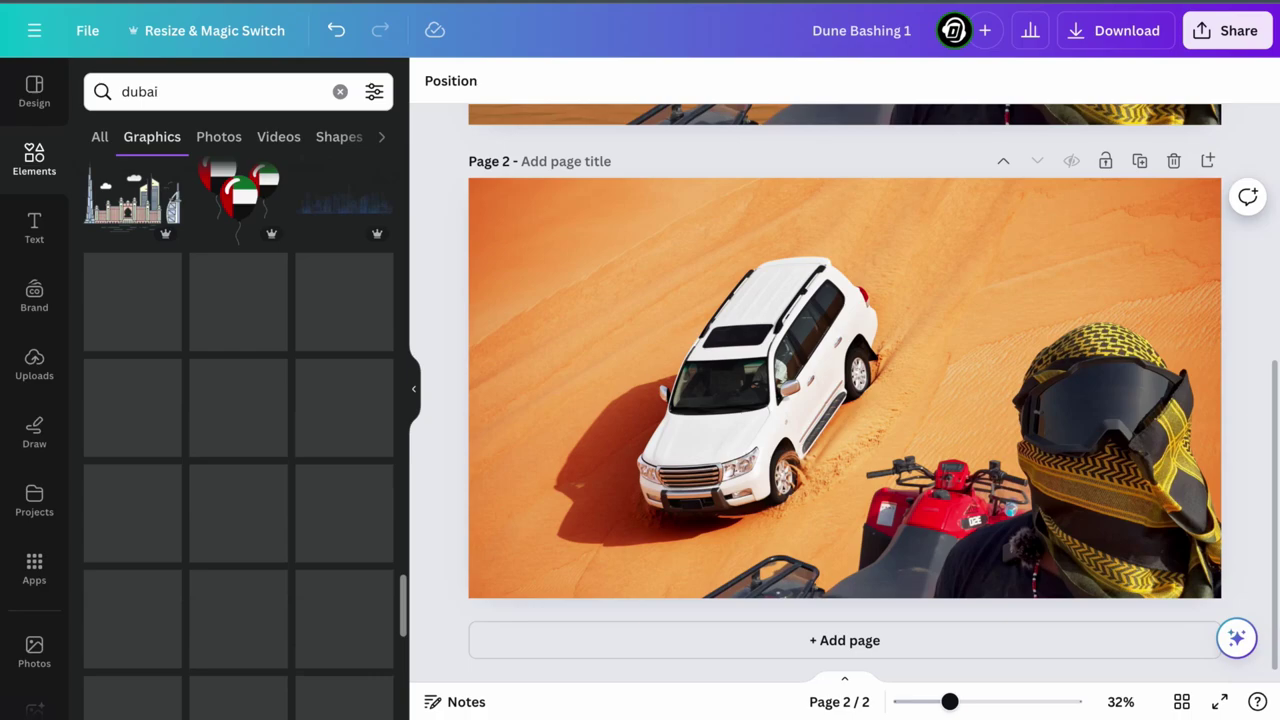
{"action": "scroll", "coordinate": [306, 553], "scroll_direction": "down", "scroll_amount": 1}
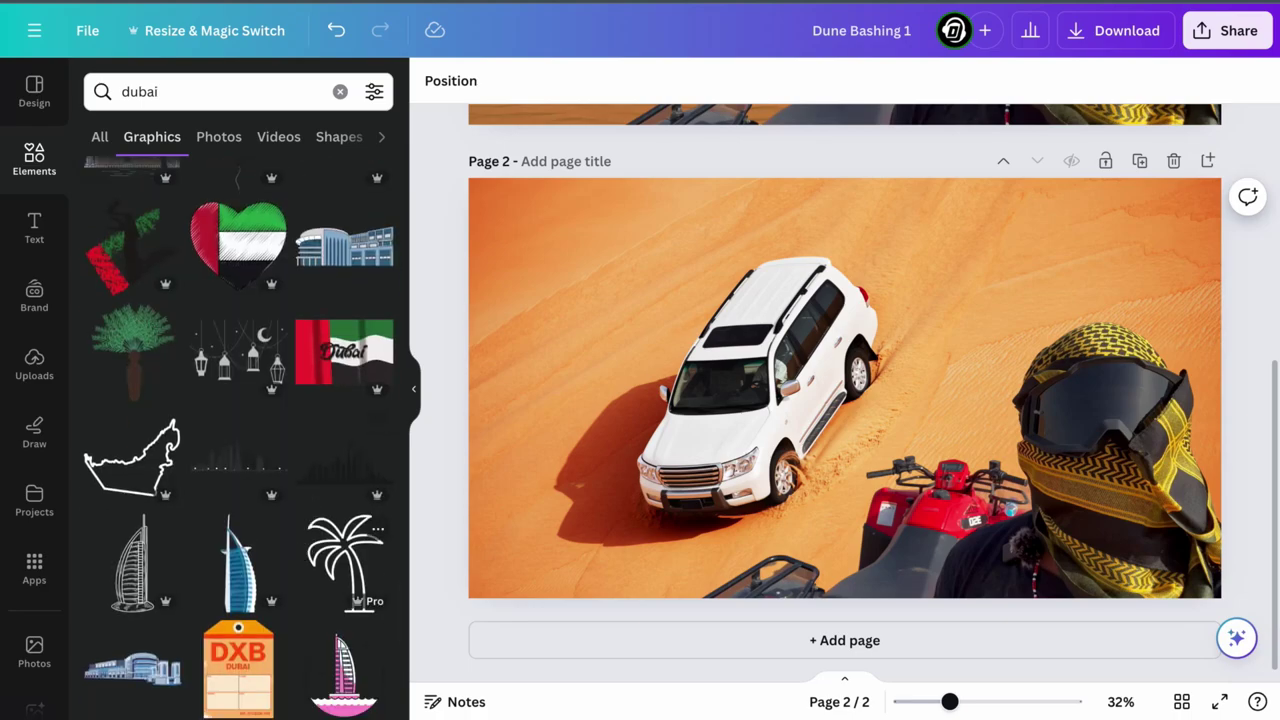
{"action": "left_click", "coordinate": [125, 250]}
{"action": "left_click_drag", "start_coordinate": [843, 388], "coordinate": [550, 263]}
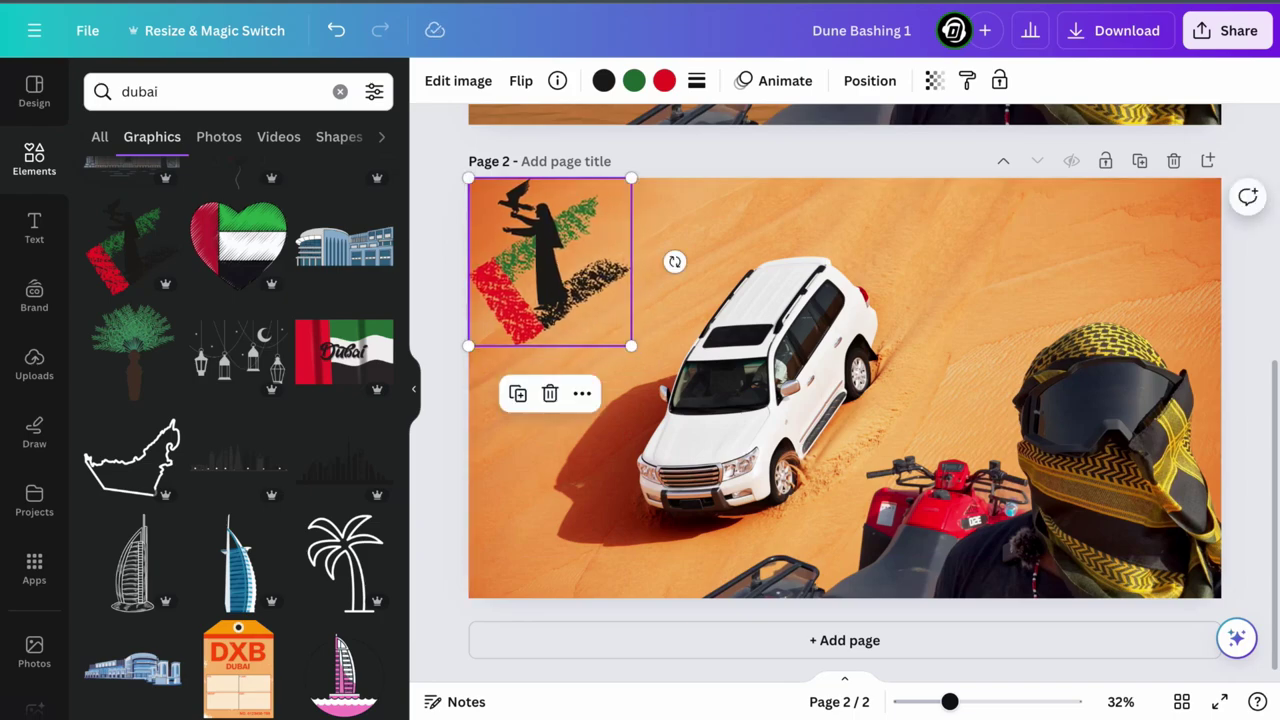
{"action": "key", "text": "Escape"}
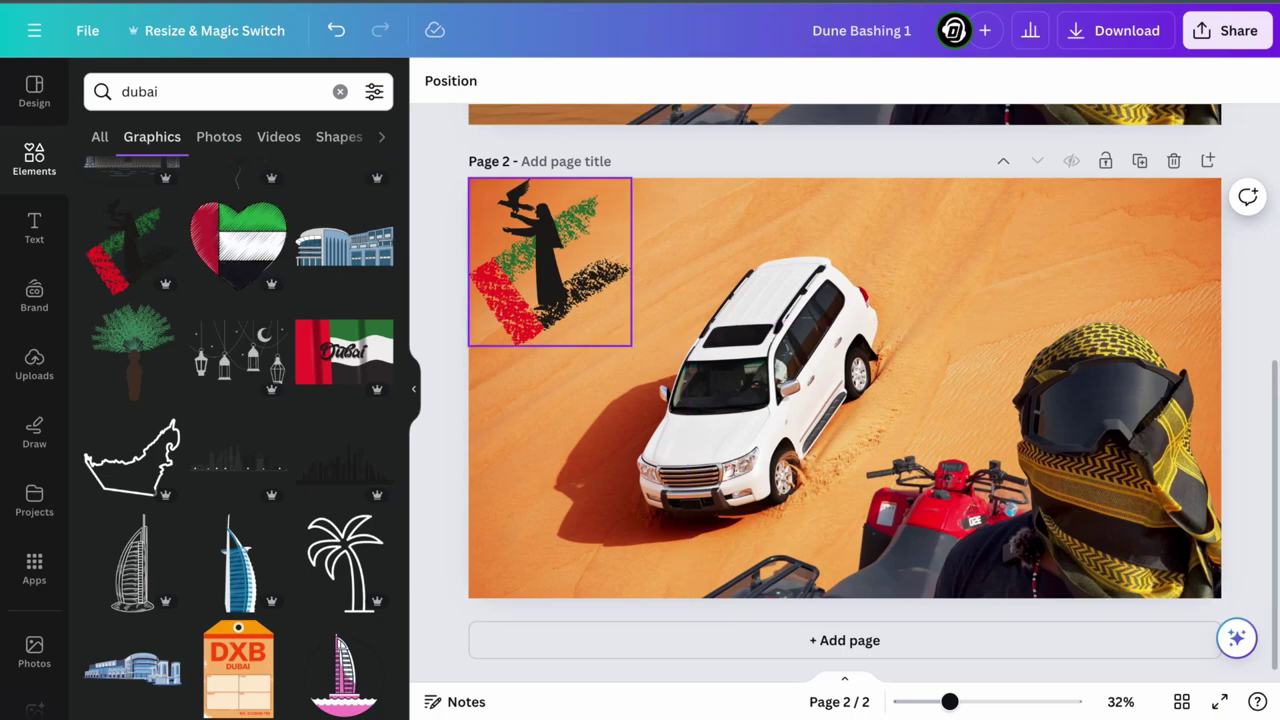
- Look further through the Dubai graphics, search for "dubai flag", and look through its graphics results
{"action": "scroll", "coordinate": [238, 440], "scroll_direction": "down", "scroll_amount": 5}
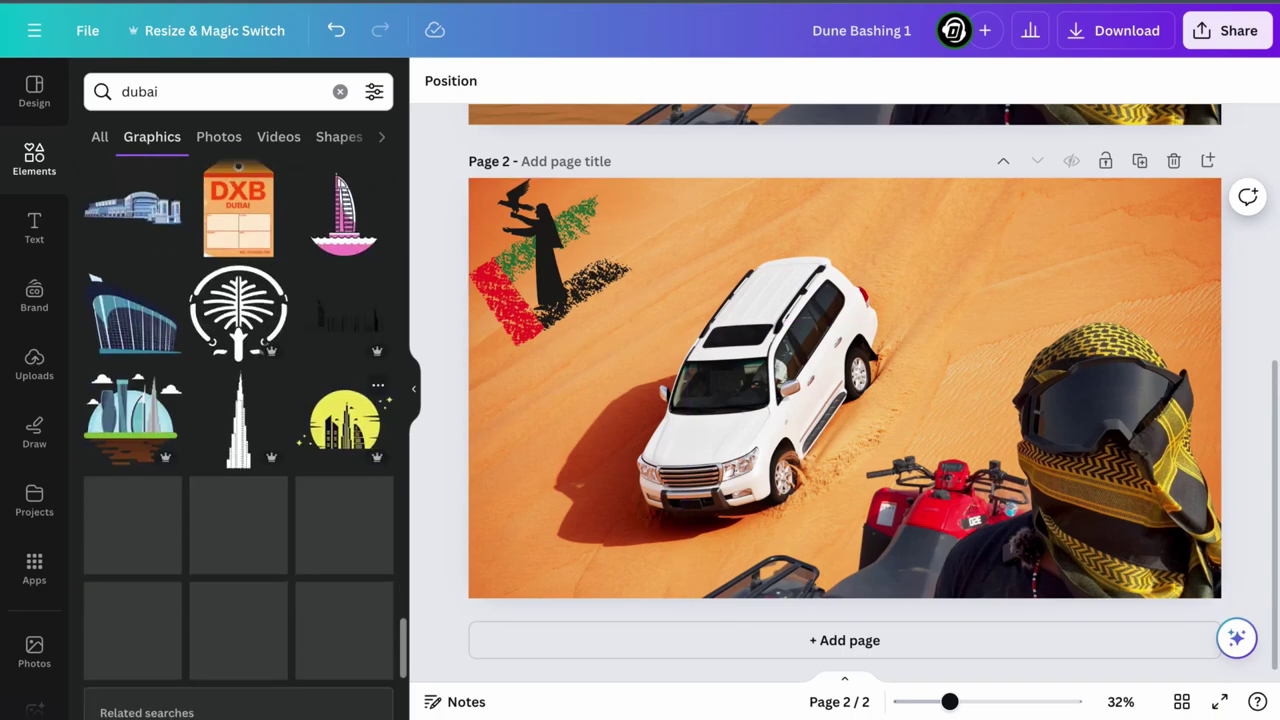
{"action": "scroll", "coordinate": [238, 440], "scroll_direction": "down", "scroll_amount": 10}
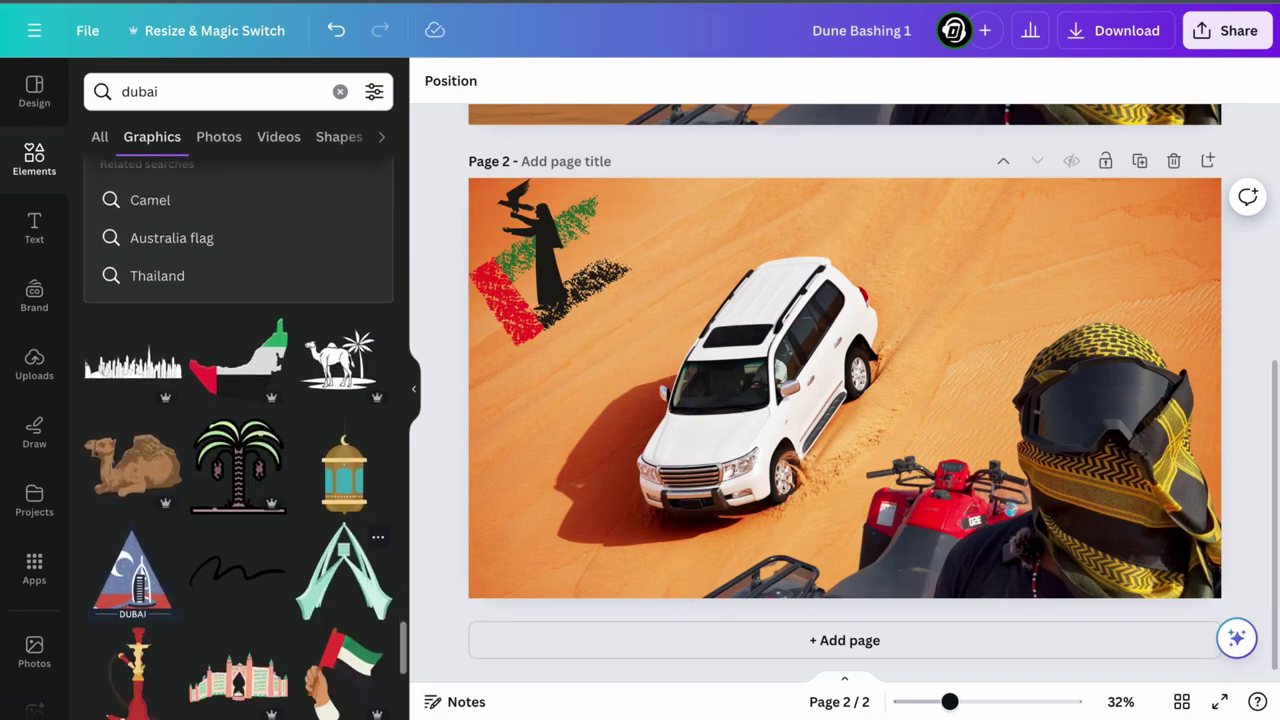
{"action": "scroll", "coordinate": [238, 440], "scroll_direction": "down", "scroll_amount": 8}
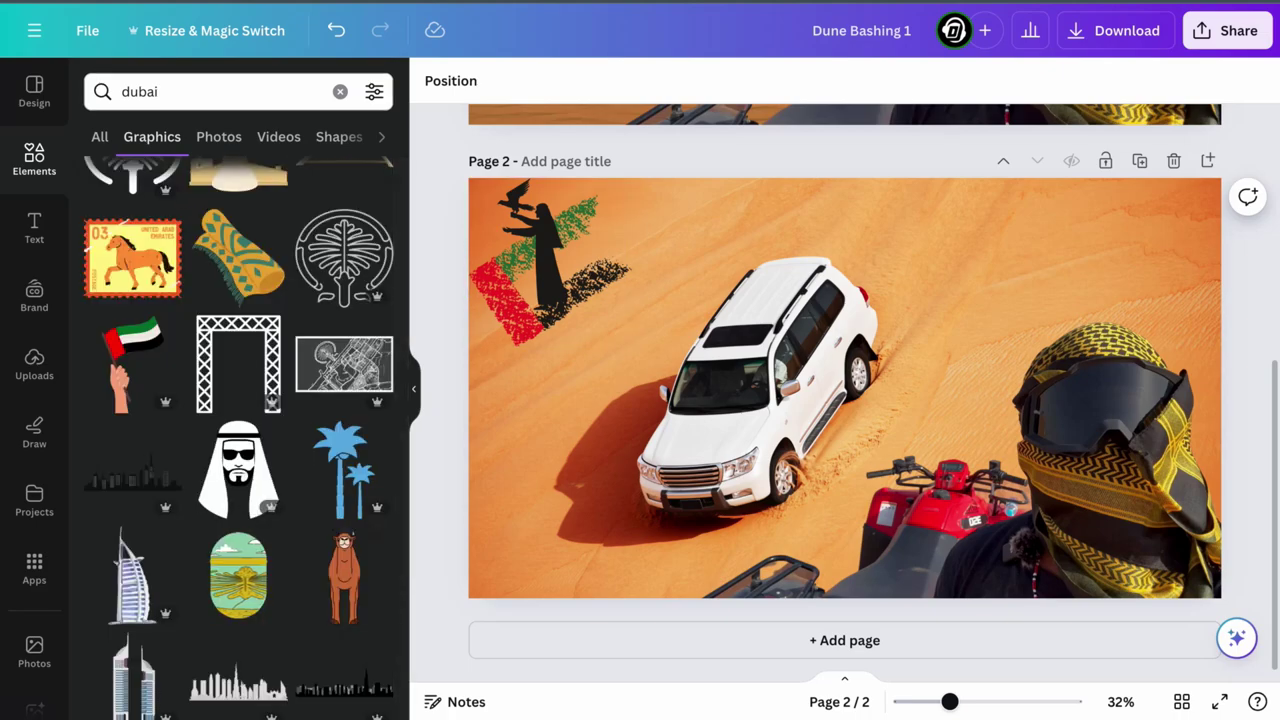
{"action": "left_click", "coordinate": [213, 92]}
{"action": "type", "text": "flag"}
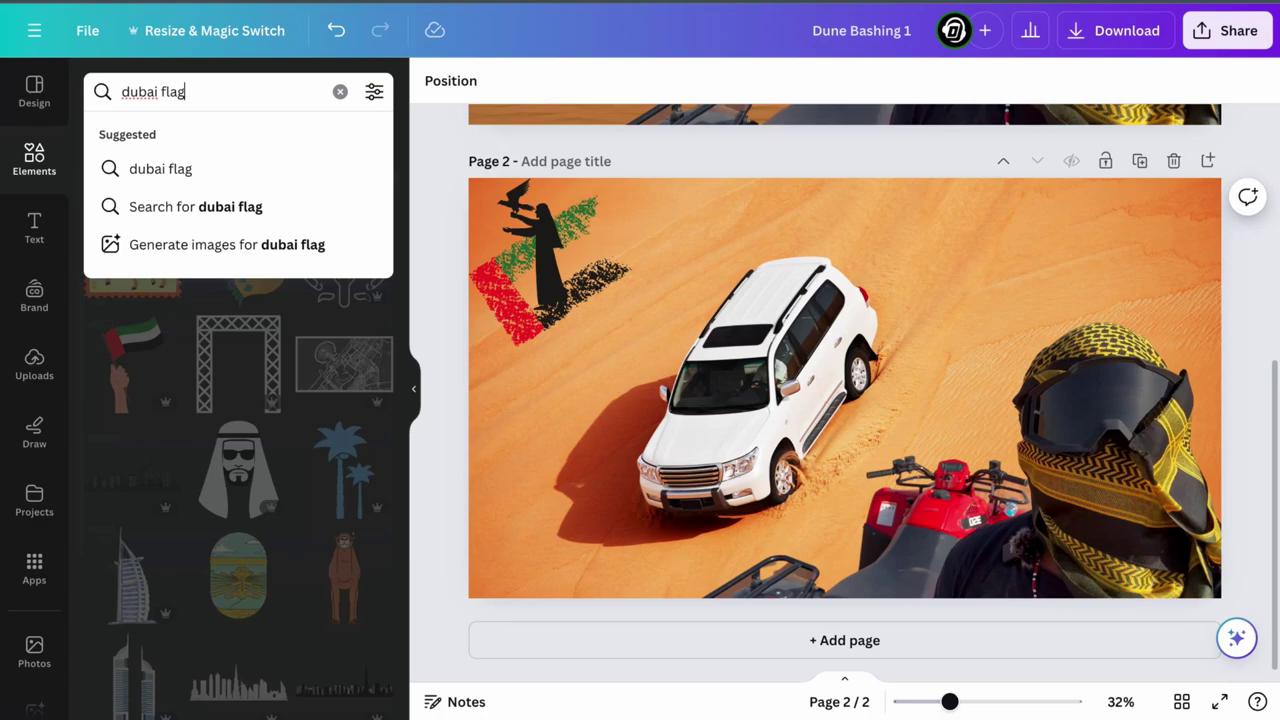
{"action": "key", "text": "Return"}
{"action": "scroll", "coordinate": [238, 440], "scroll_direction": "down", "scroll_amount": 1}
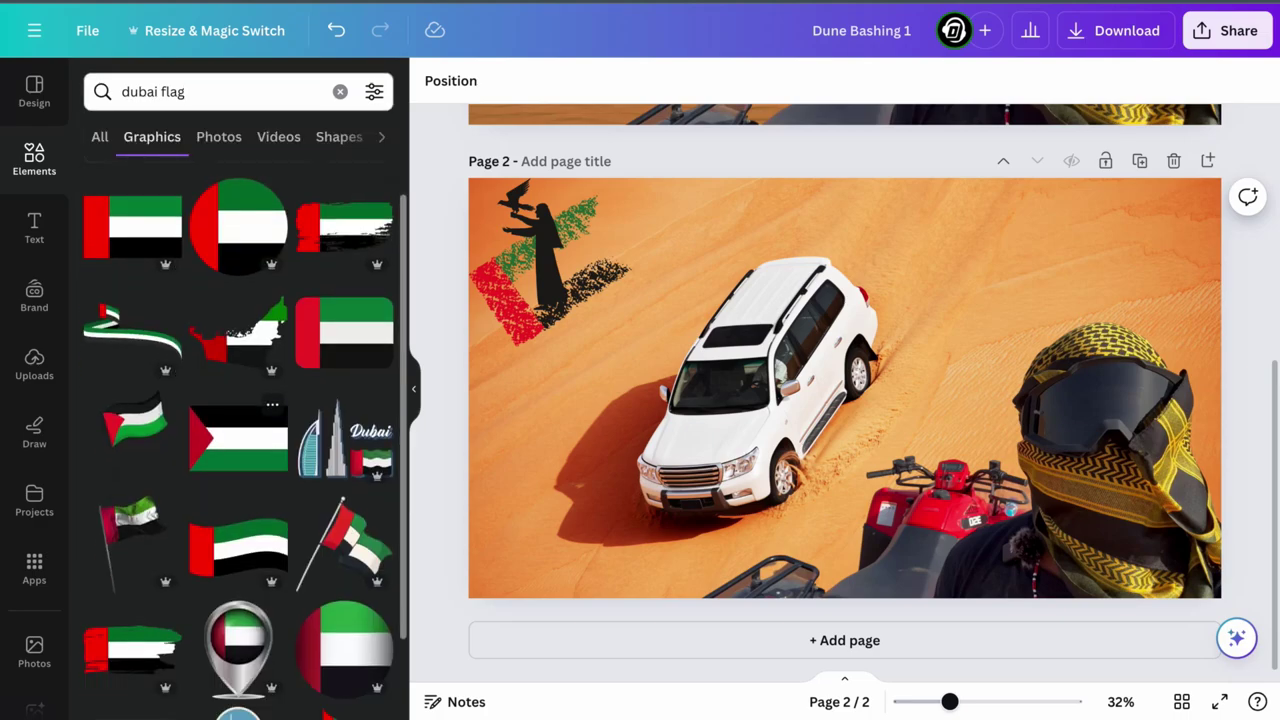
{"action": "scroll", "coordinate": [238, 435], "scroll_direction": "down", "scroll_amount": 10}
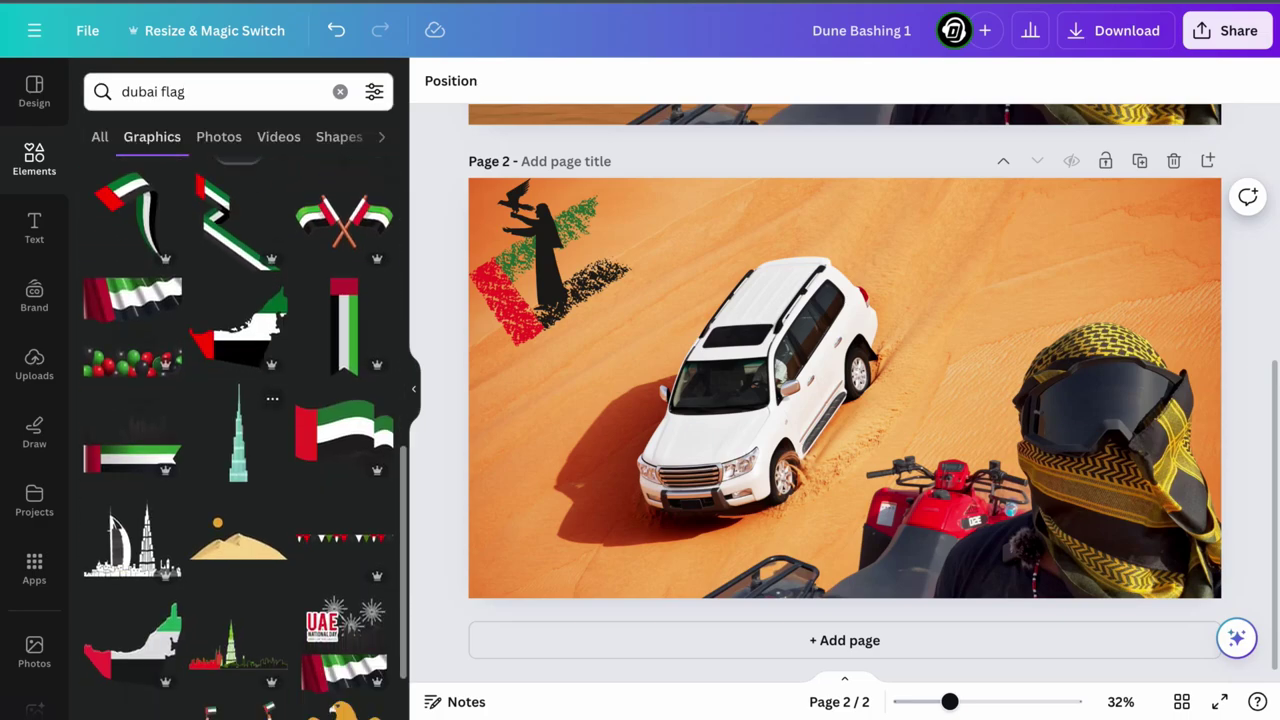
{"action": "scroll", "coordinate": [238, 435], "scroll_direction": "down", "scroll_amount": 1}
- Delete the falconer graphic from page 2, and try the United Arab Emirates National Day skyline graphic in its place before deleting that too
{"action": "left_click", "coordinate": [549, 264]}
{"action": "key", "text": "Delete"}
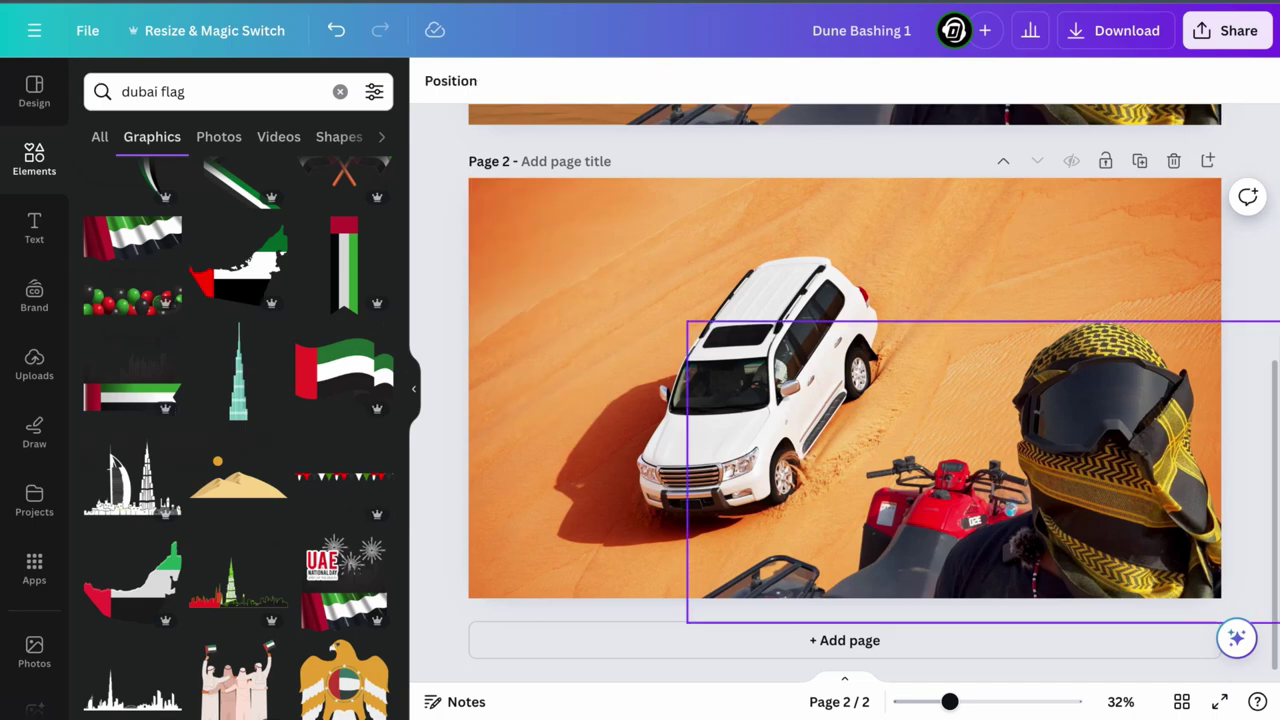
{"action": "left_click", "coordinate": [132, 375]}
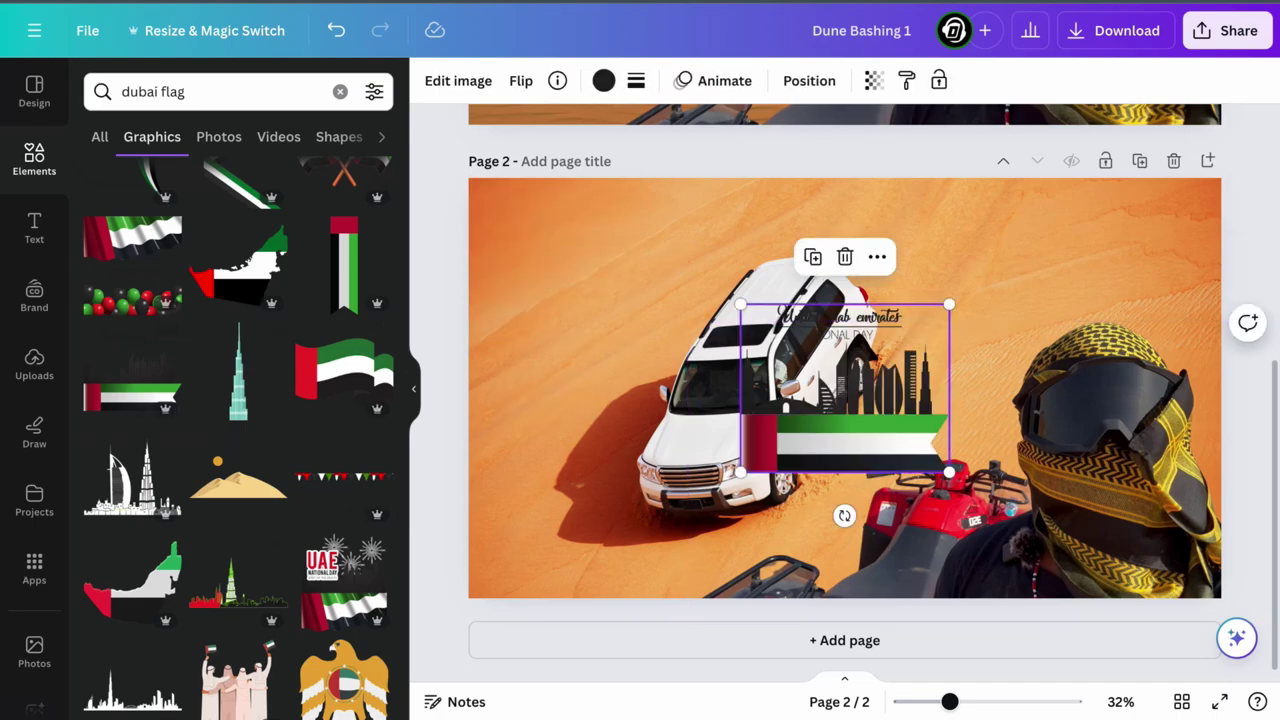
{"action": "left_click_drag", "start_coordinate": [846, 385], "coordinate": [597, 262]}
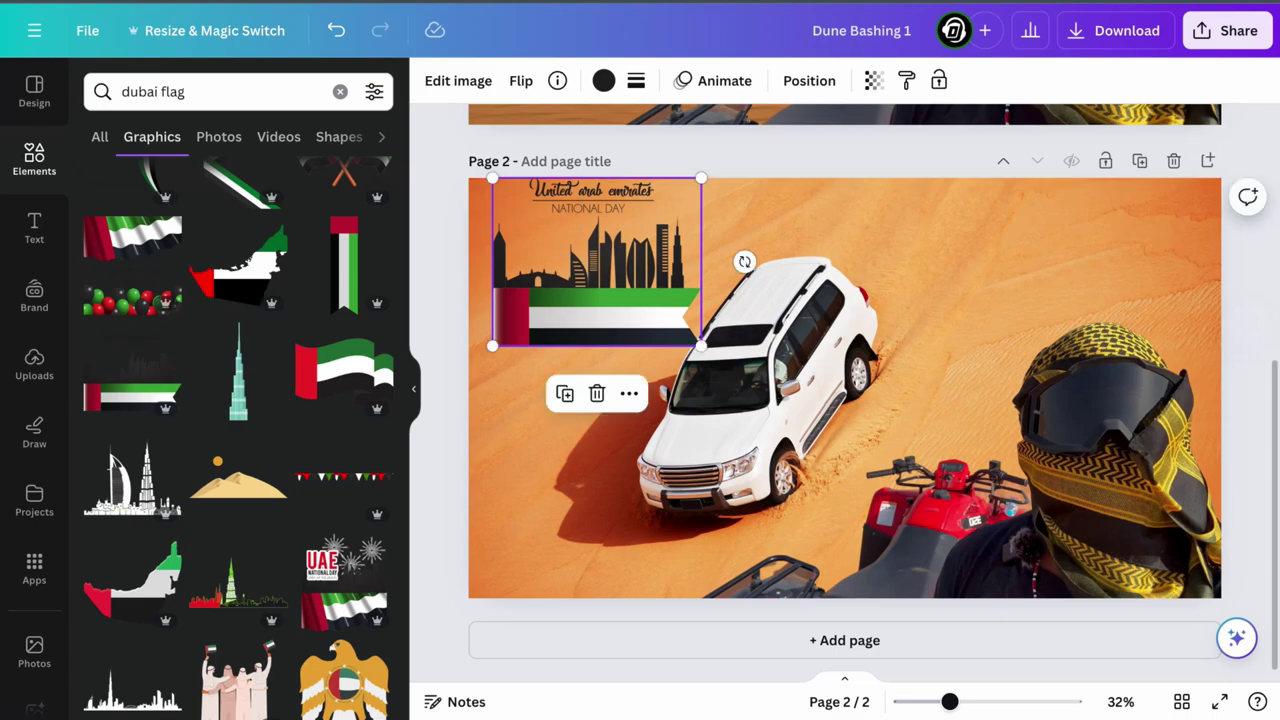
{"action": "key", "text": "Delete"}
- Look through the remaining "dubai flag" graphics and return to the start of the results
{"action": "scroll", "coordinate": [238, 440], "scroll_direction": "down", "scroll_amount": 10}
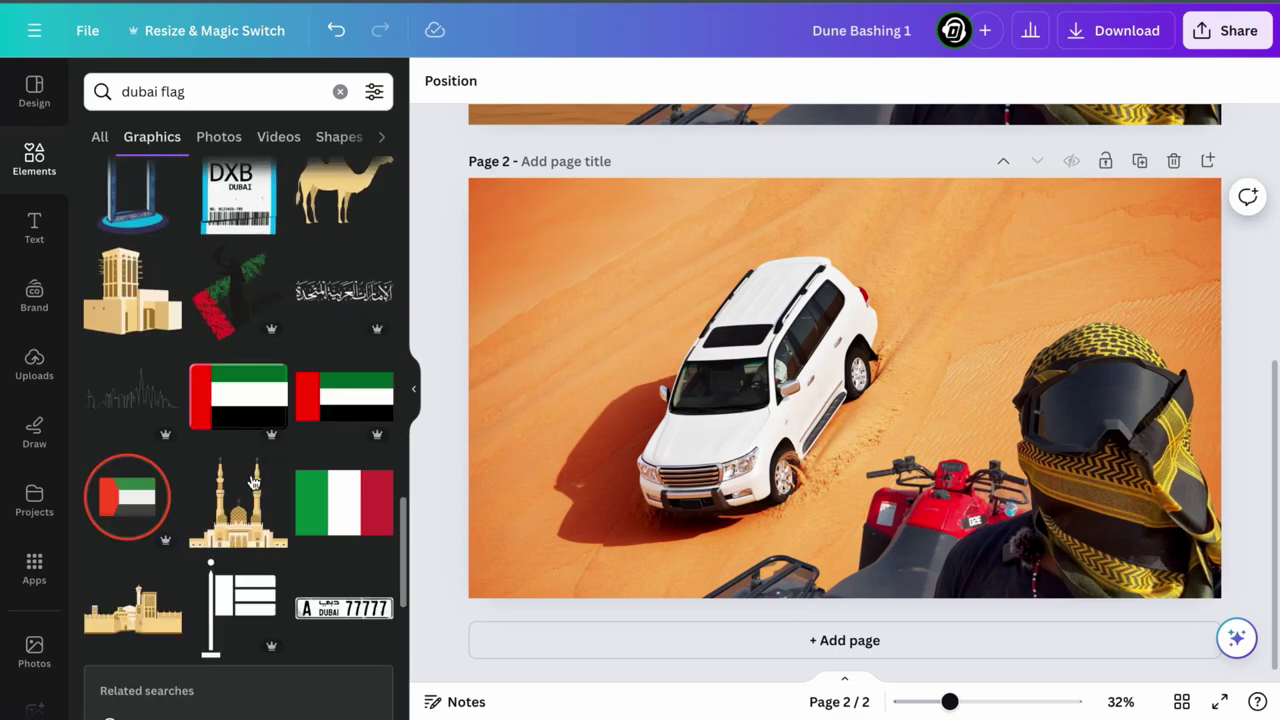
{"action": "scroll", "coordinate": [238, 440], "scroll_direction": "down", "scroll_amount": 10}
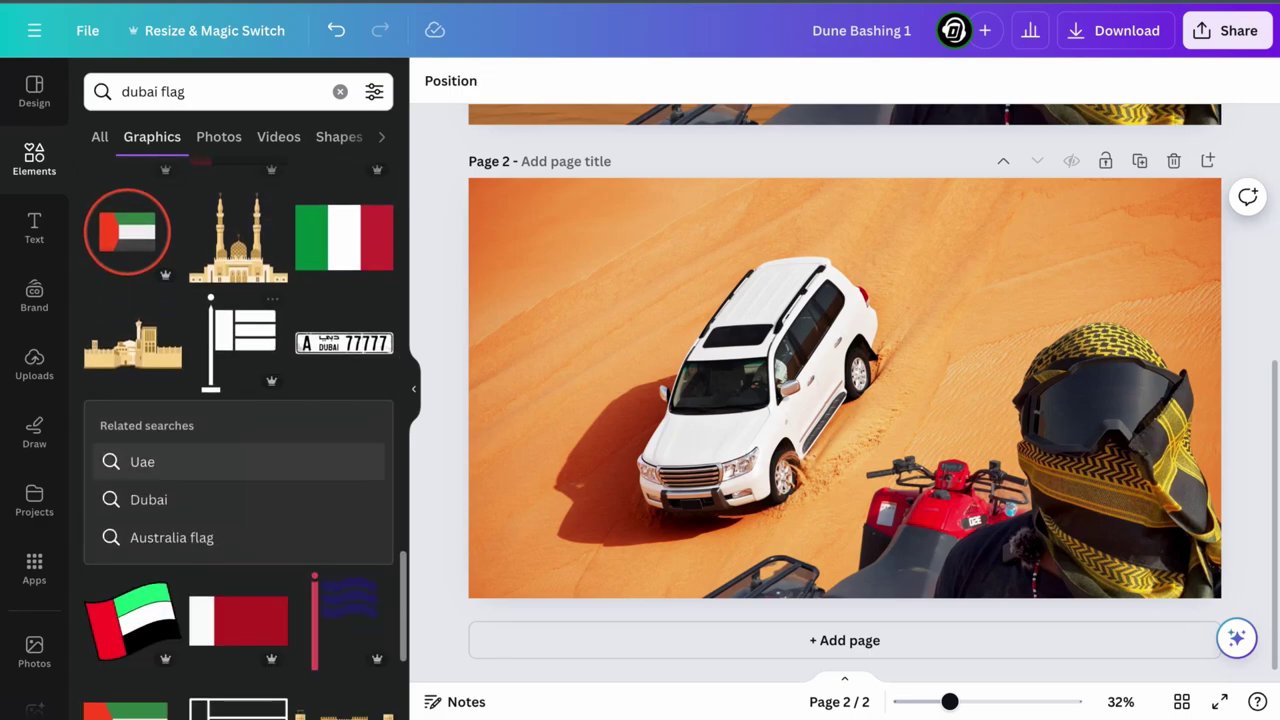
{"action": "scroll", "coordinate": [238, 440], "scroll_direction": "down", "scroll_amount": 5}
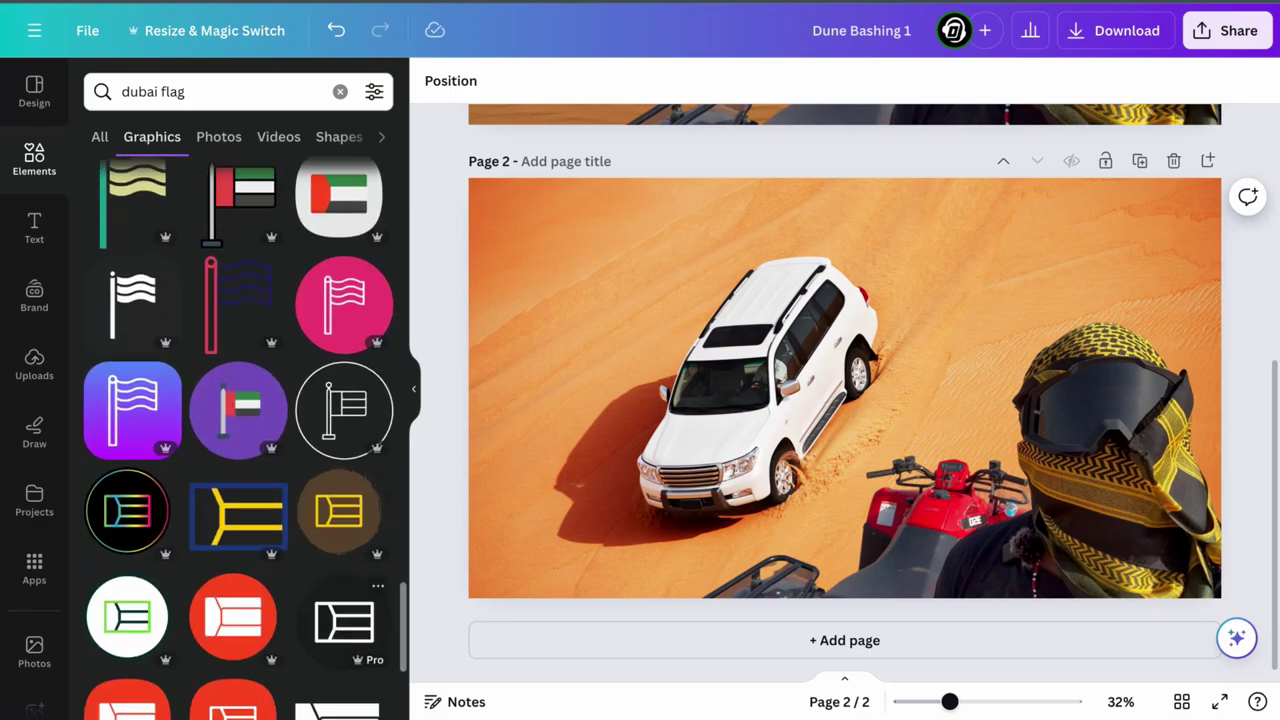
{"action": "scroll", "coordinate": [245, 440], "scroll_direction": "down", "scroll_amount": 3}
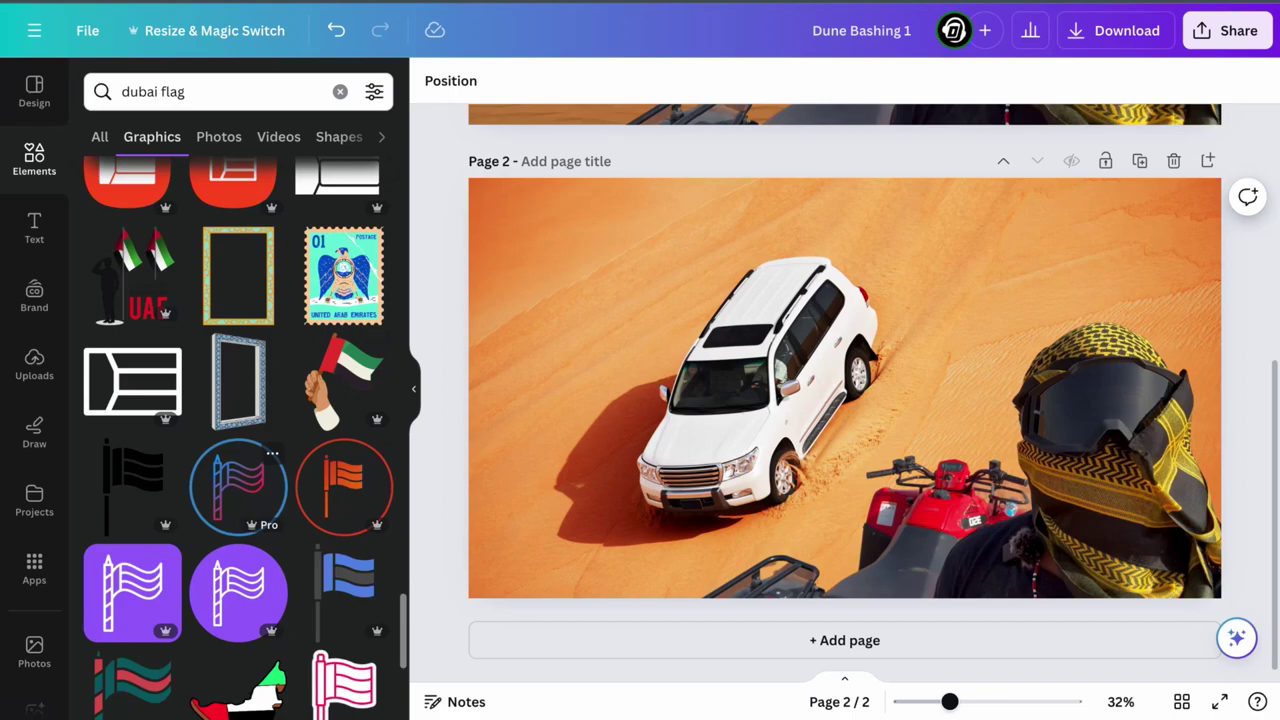
{"action": "scroll", "coordinate": [285, 626], "scroll_direction": "down", "scroll_amount": 10}
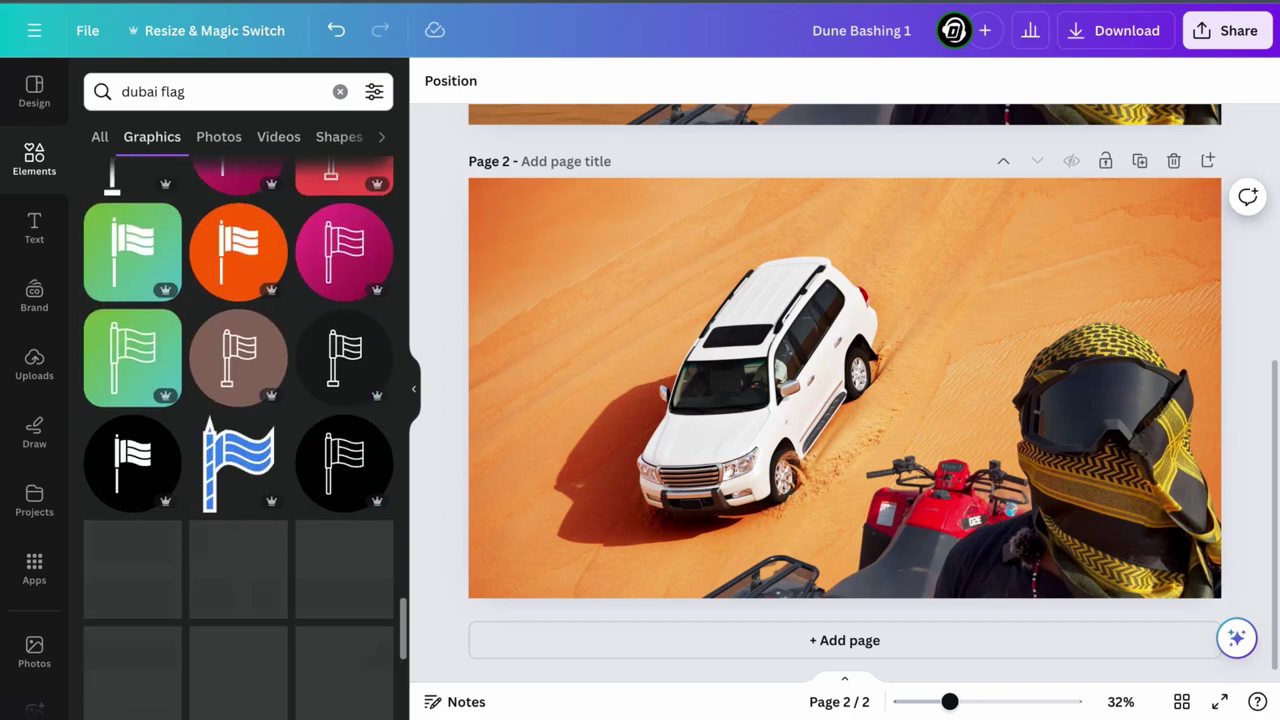
{"action": "scroll", "coordinate": [285, 630], "scroll_direction": "up", "scroll_amount": 15}
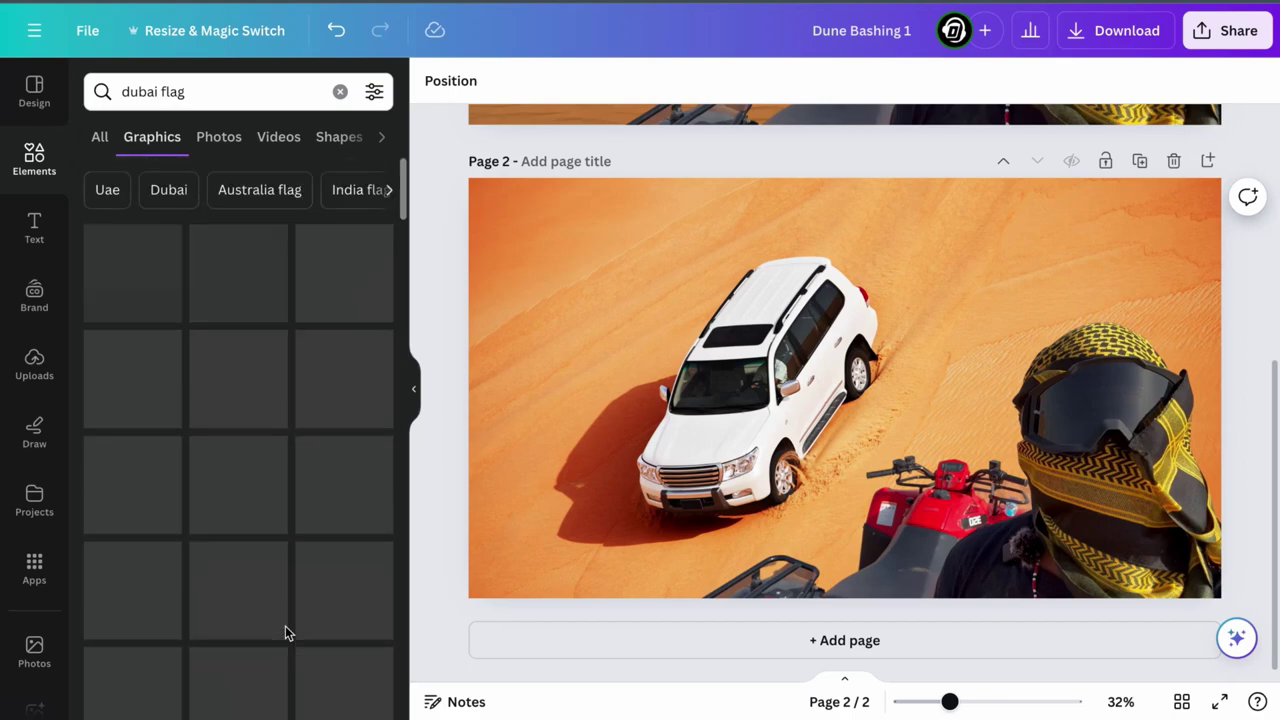
- Add the brush-stroke UAE flag graphic to page 2, shrink it to about half size, and fit it into the upper-left corner
{"action": "scroll", "coordinate": [350, 480], "scroll_direction": "down", "scroll_amount": 2}
{"action": "scroll", "coordinate": [345, 508], "scroll_direction": "down", "scroll_amount": 1}
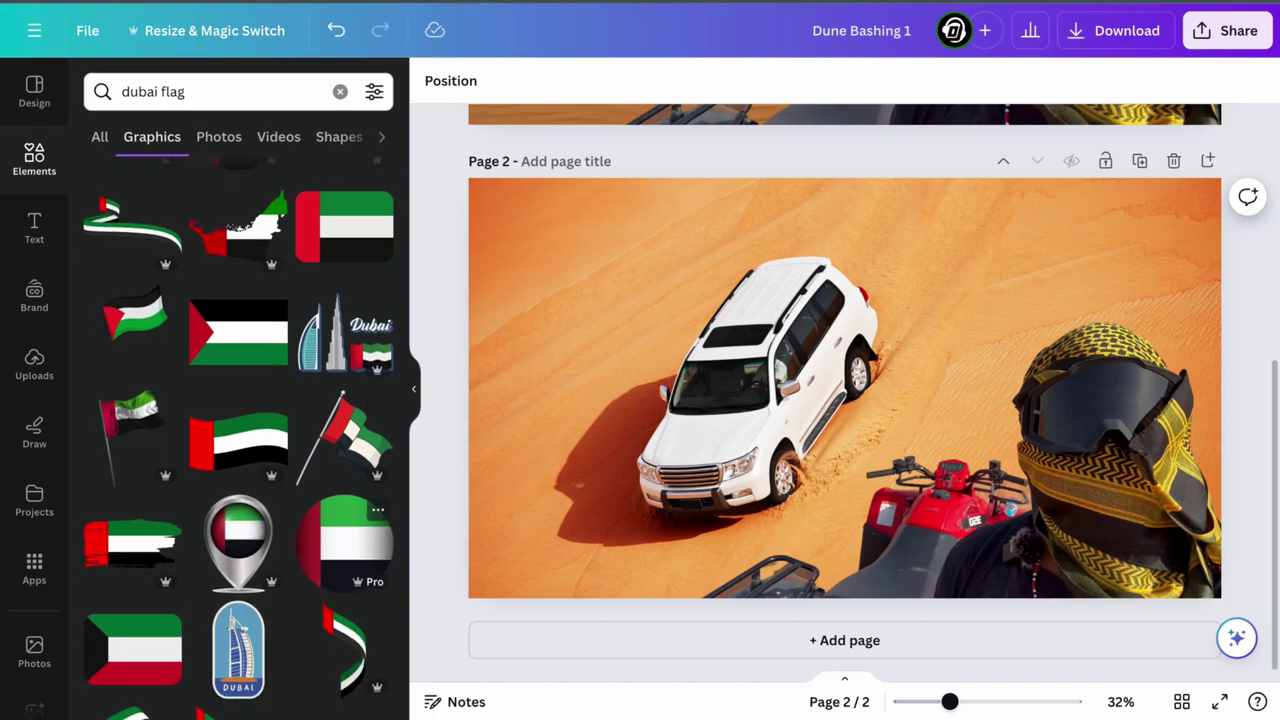
{"action": "scroll", "coordinate": [345, 508], "scroll_direction": "down", "scroll_amount": 1}
{"action": "left_click", "coordinate": [133, 497]}
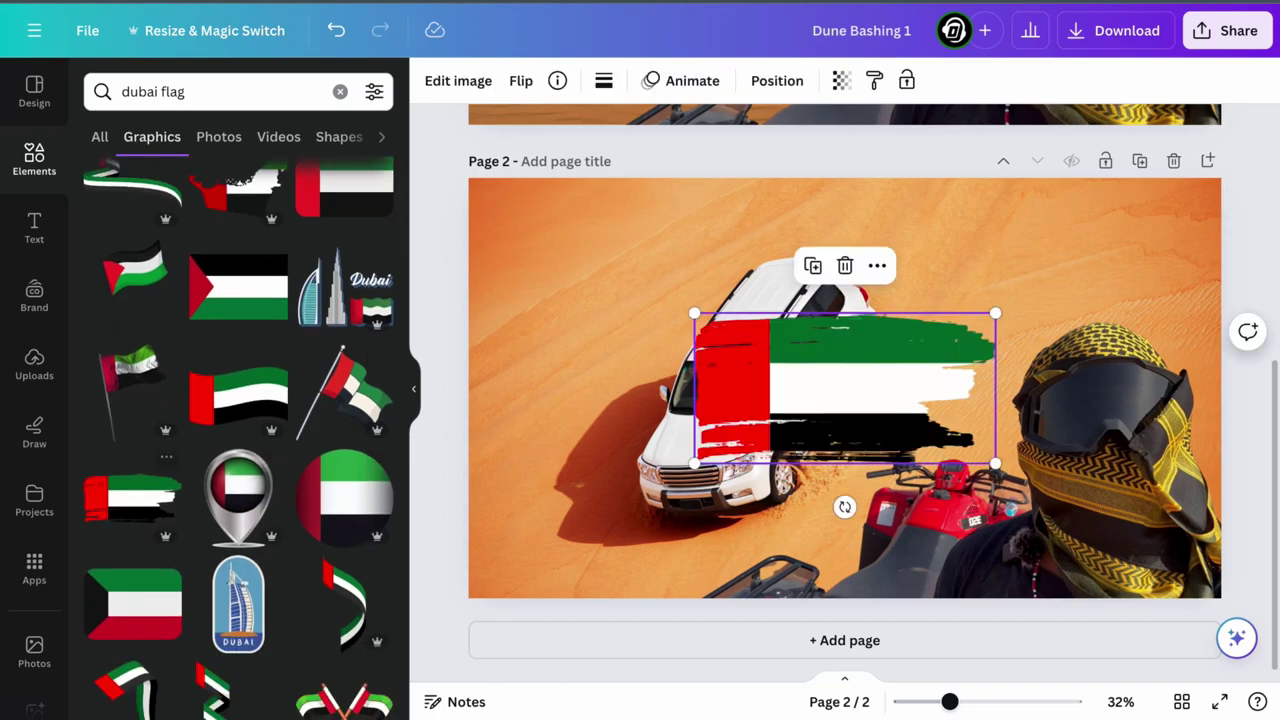
{"action": "mouse_move", "coordinate": [845, 388]}
{"action": "left_mouse_down"}
{"action": "mouse_move", "coordinate": [673, 218]}
{"action": "mouse_move", "coordinate": [606, 270]}
{"action": "left_mouse_up"}
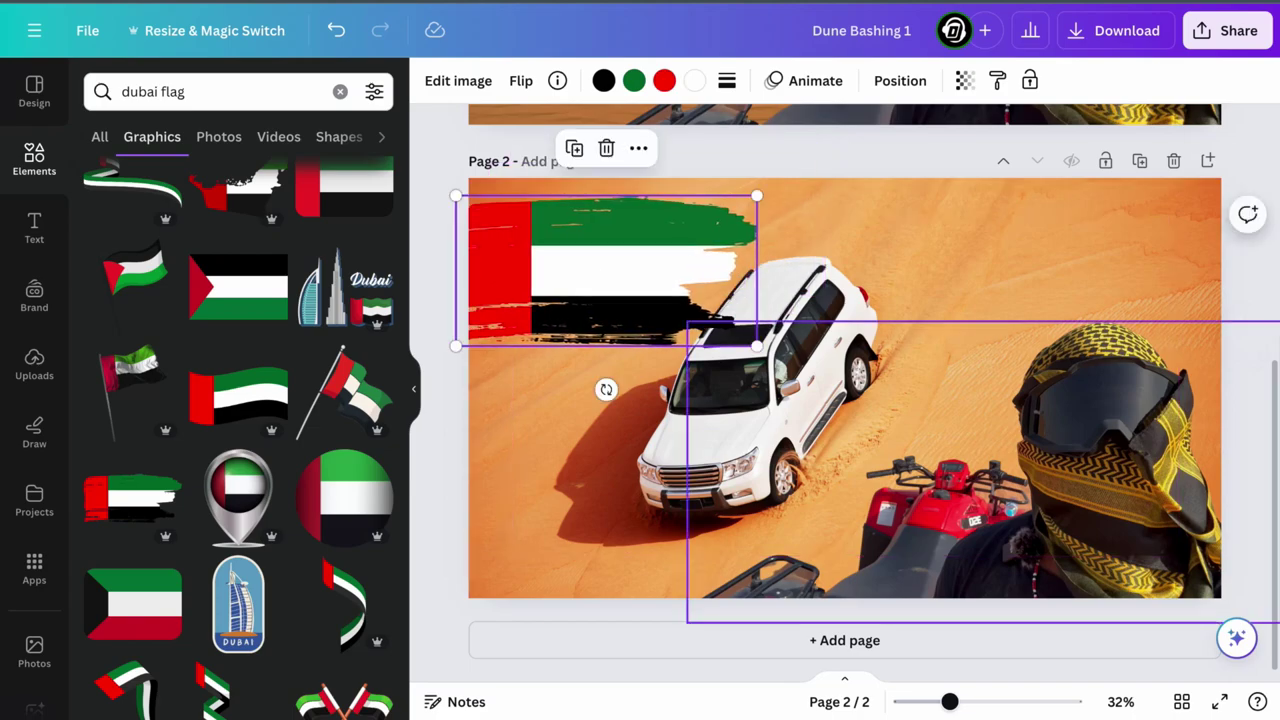
{"action": "left_click_drag", "start_coordinate": [757, 346], "coordinate": [606, 268]}
{"action": "left_click_drag", "start_coordinate": [531, 231], "coordinate": [543, 216]}
{"action": "key", "text": "Escape"}
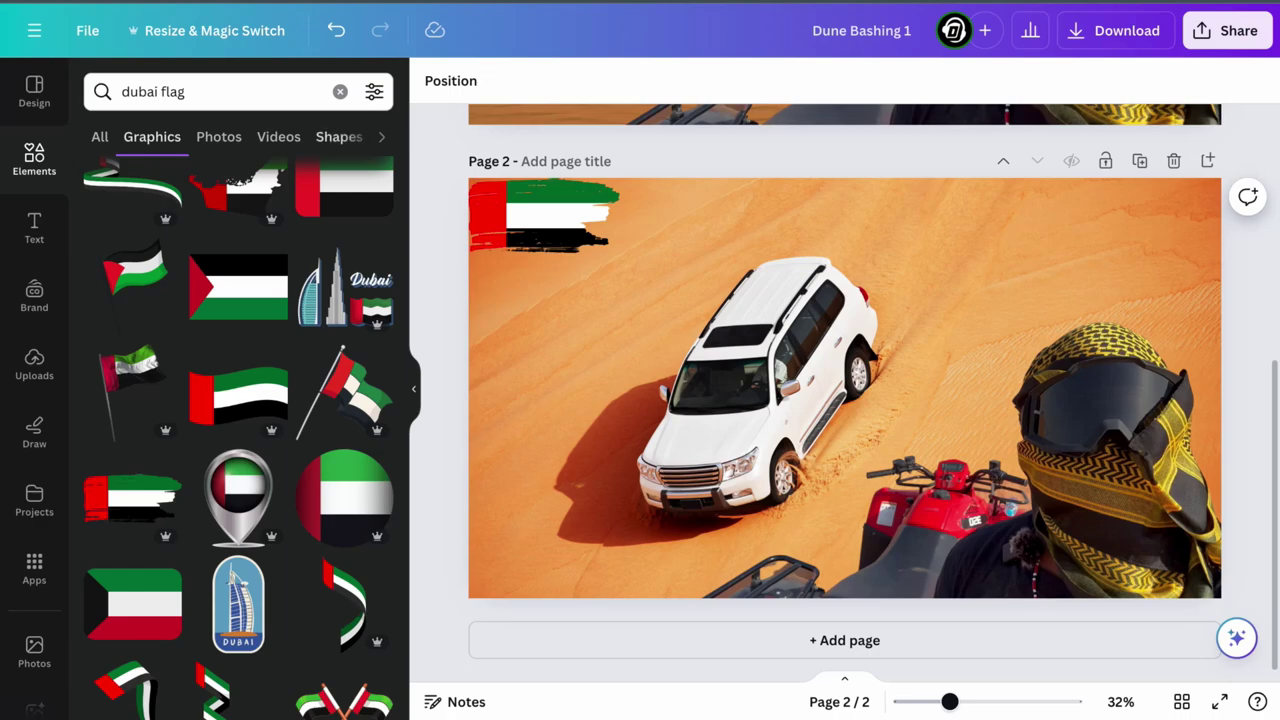
- Add a heading text reading "DUNE BASHIN" to page 2
{"action": "left_click", "coordinate": [34, 228]}
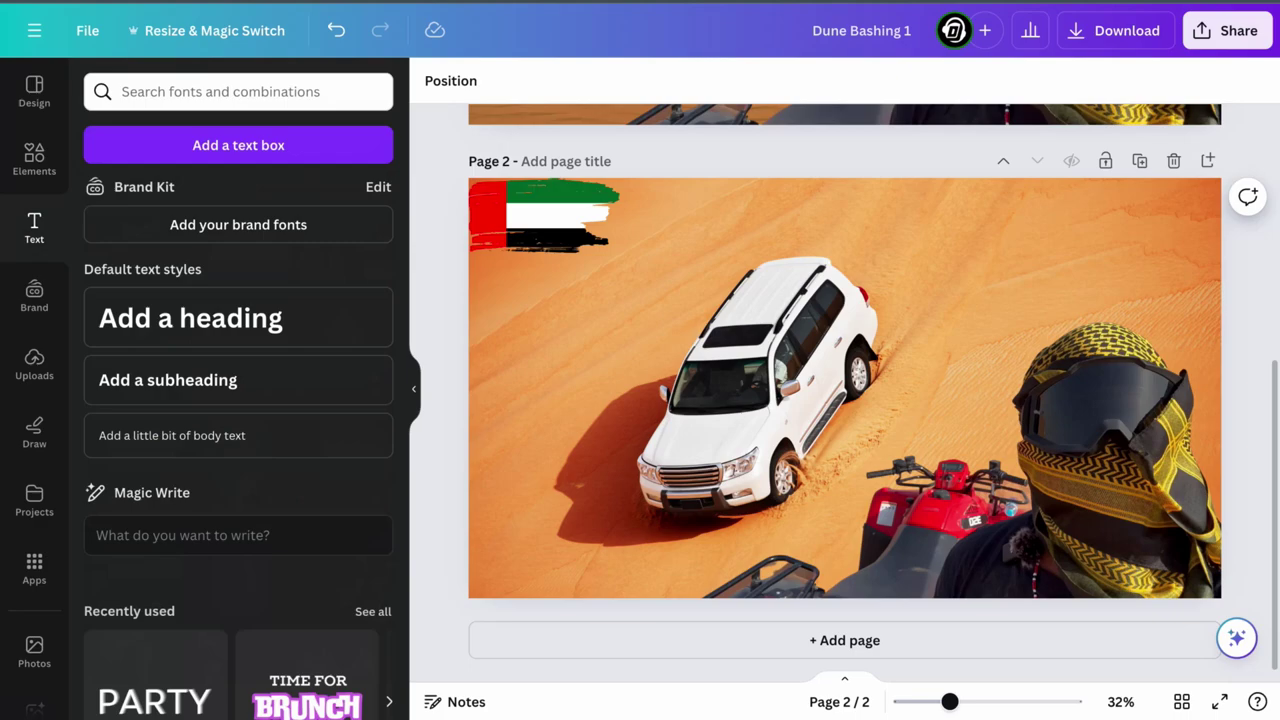
{"action": "left_click", "coordinate": [190, 317]}
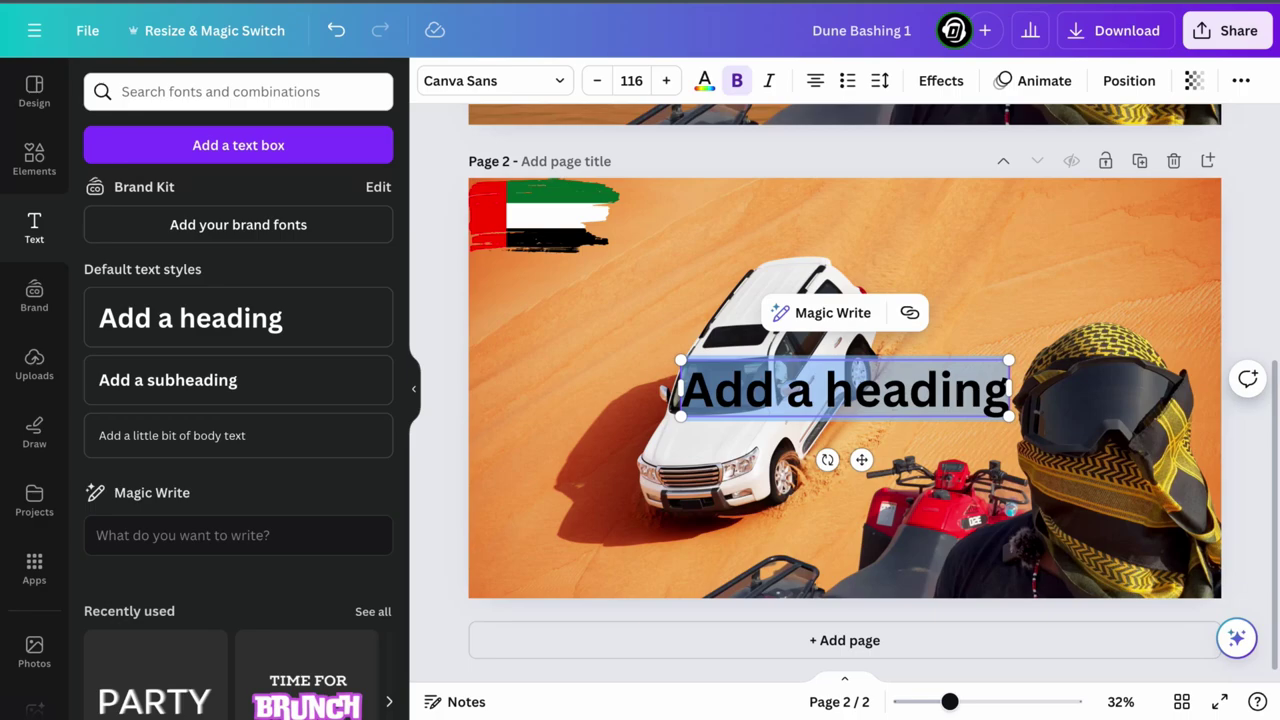
{"action": "type", "text": "DUNE"}
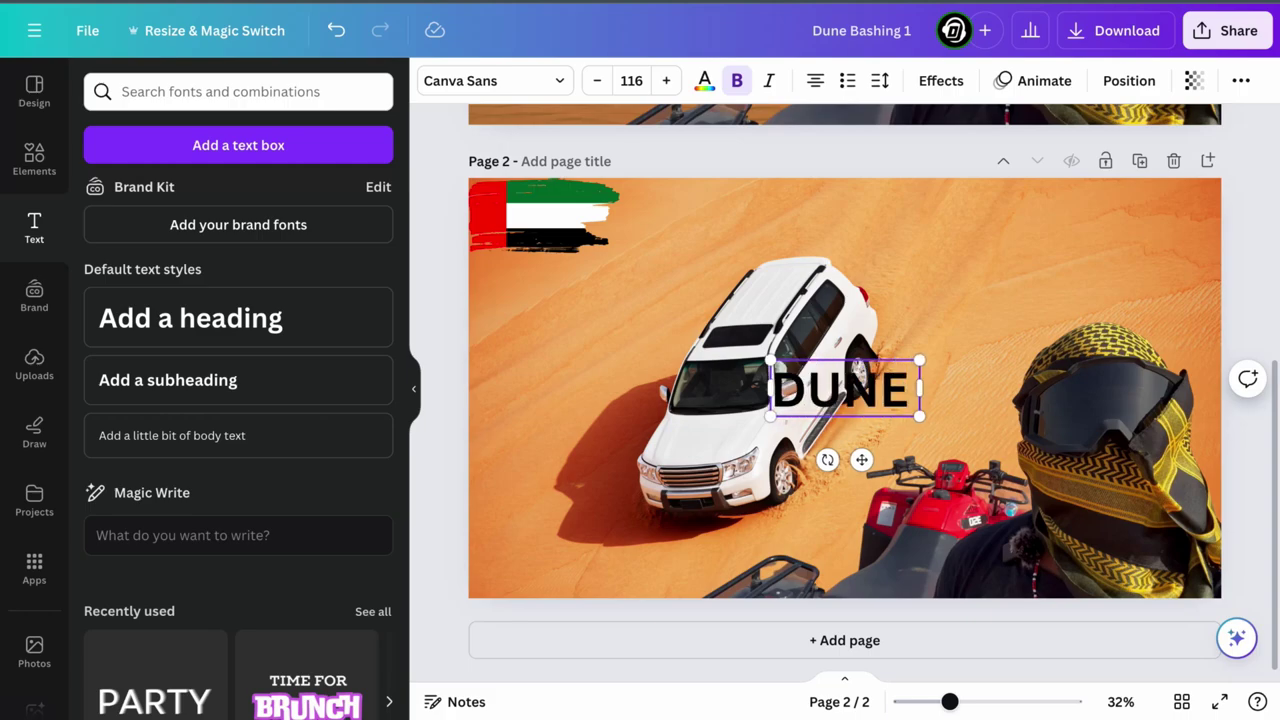
{"action": "type", "text": " BASHIN"}
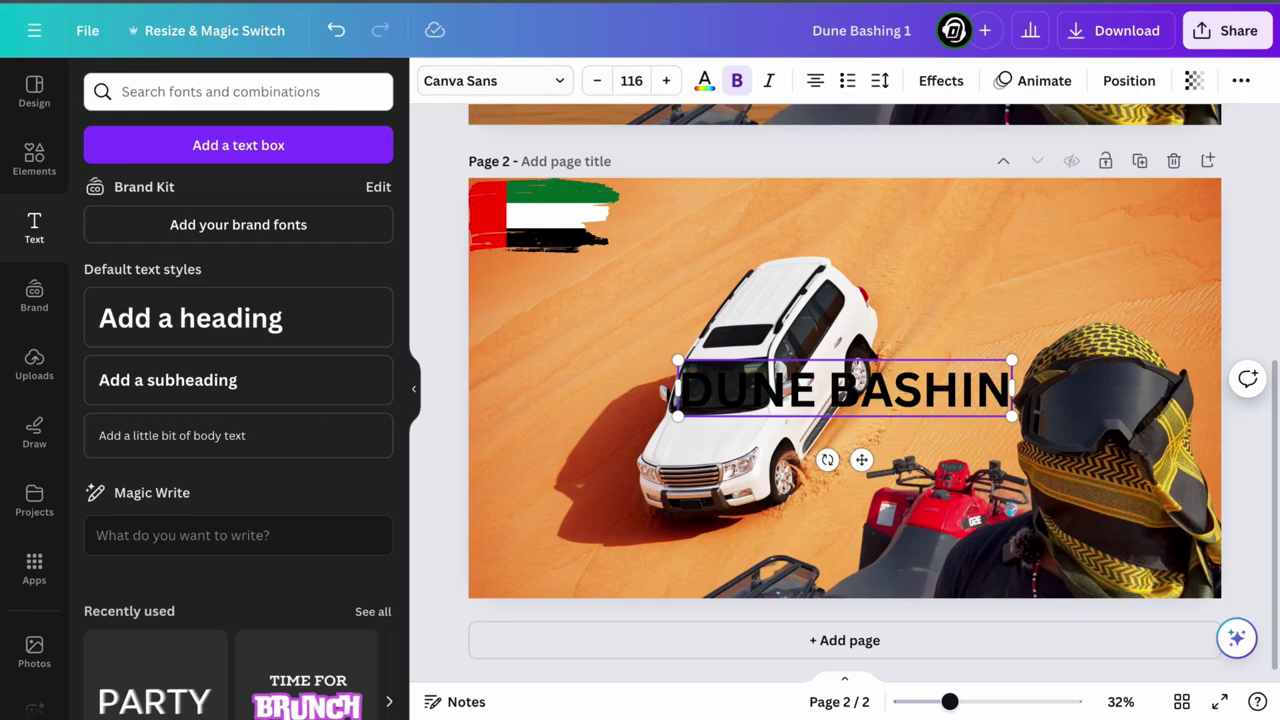
- Select the whole heading text and make it bold and white
{"action": "triple_click", "coordinate": [752, 390]}
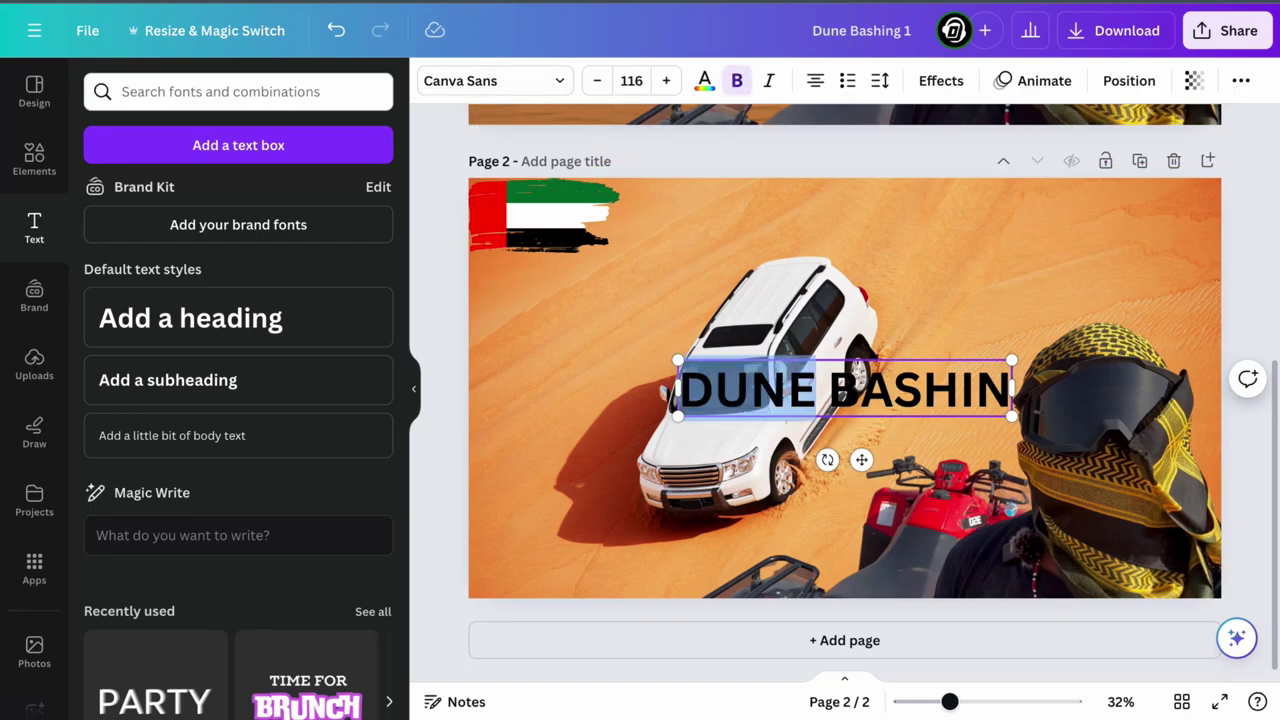
{"action": "key", "text": "ctrl+b"}
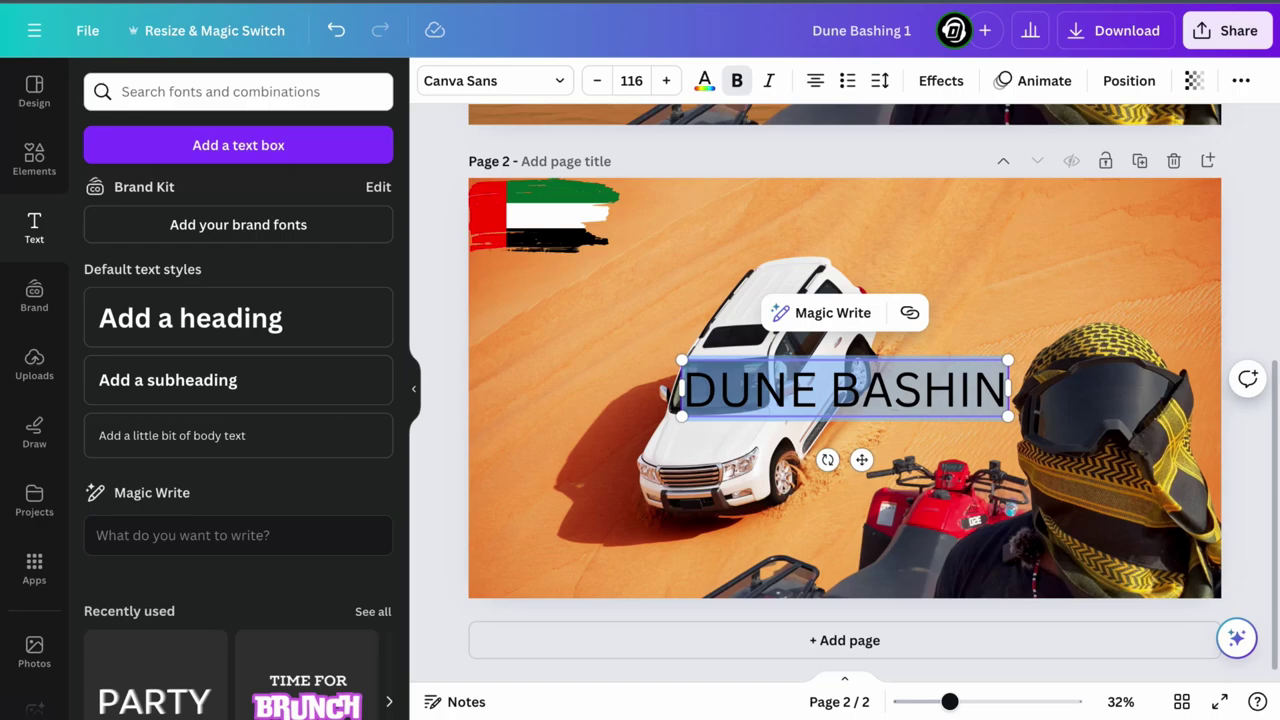
{"action": "key", "text": "ctrl+b"}
{"action": "left_click", "coordinate": [704, 80]}
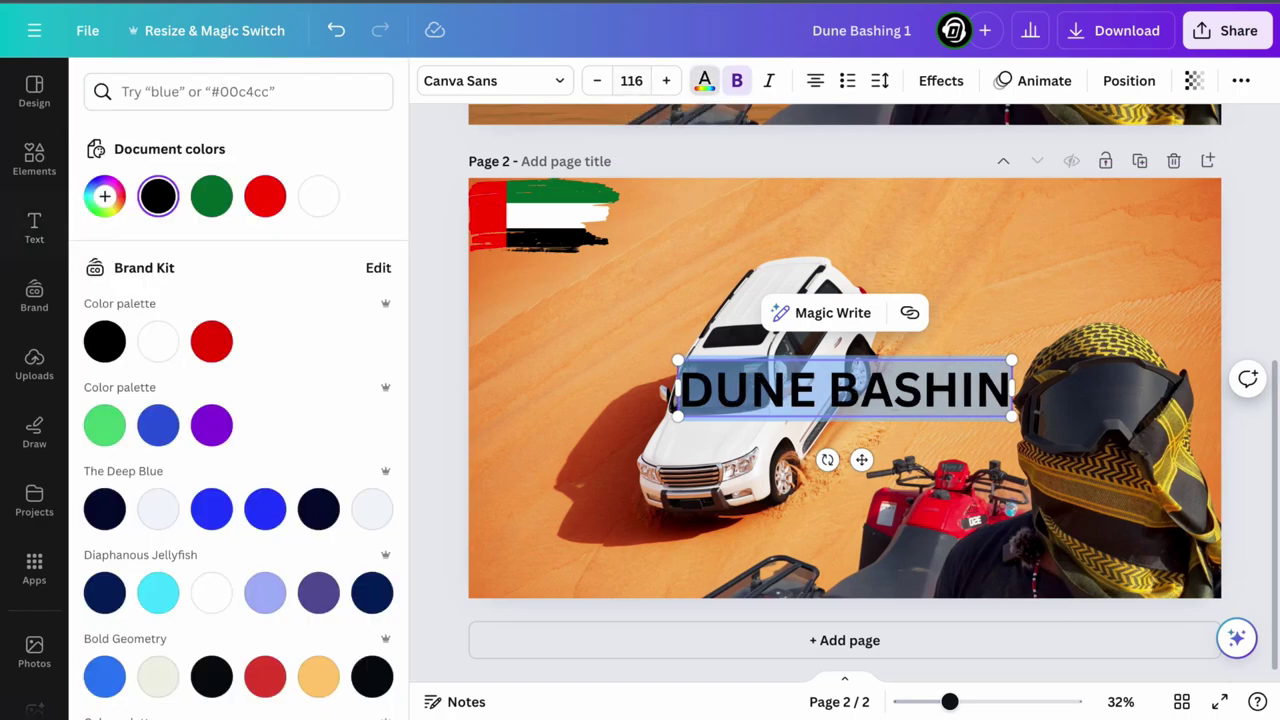
{"action": "left_click", "coordinate": [158, 341]}
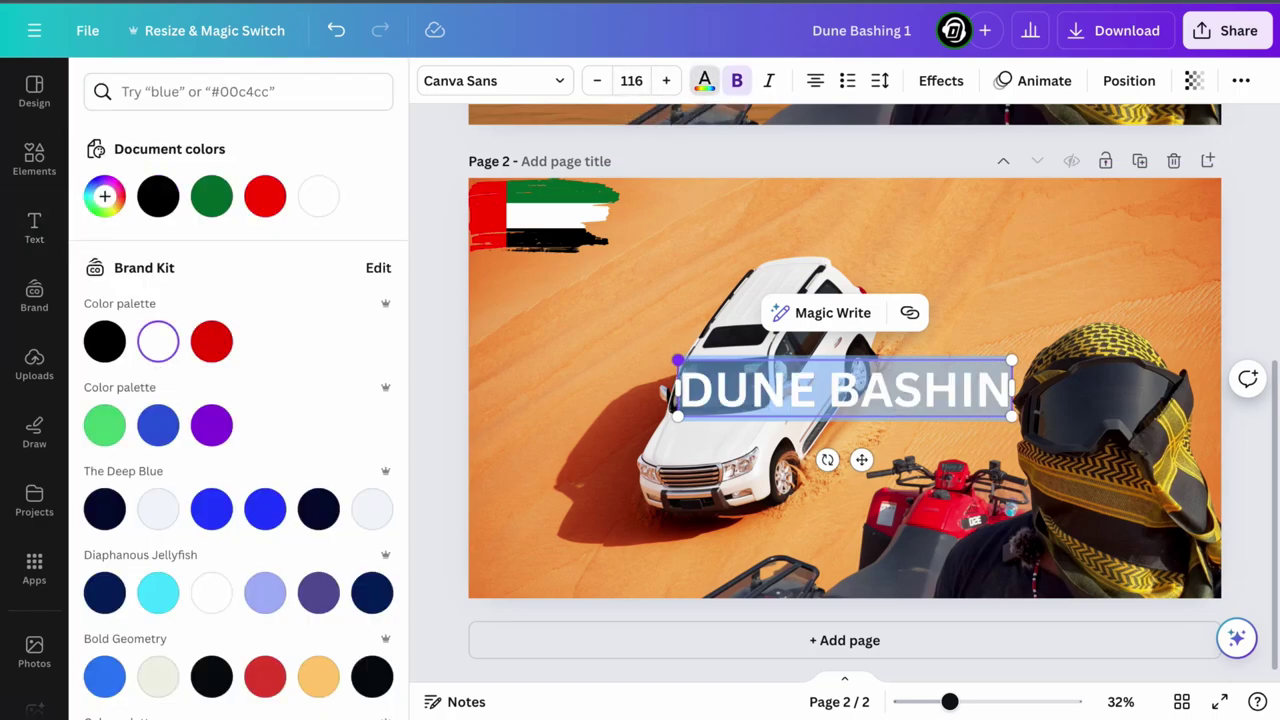
- Enlarge the heading to font size 254 and place it across the page, starting at the page's left edge
{"action": "left_click_drag", "start_coordinate": [678, 360], "coordinate": [360, 304]}
{"action": "left_click_drag", "start_coordinate": [781, 366], "coordinate": [1006, 370]}
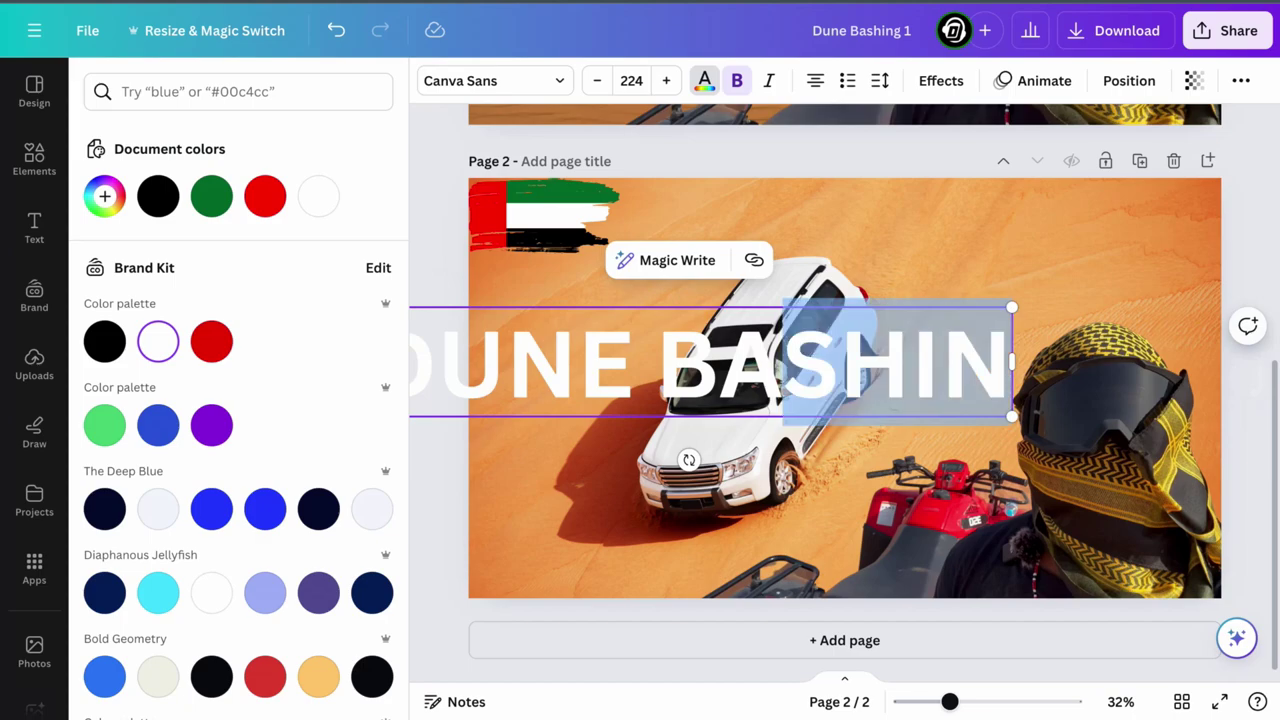
{"action": "left_click", "coordinate": [950, 250]}
{"action": "left_click_drag", "start_coordinate": [780, 365], "coordinate": [903, 349]}
{"action": "left_click_drag", "start_coordinate": [820, 342], "coordinate": [825, 342]}
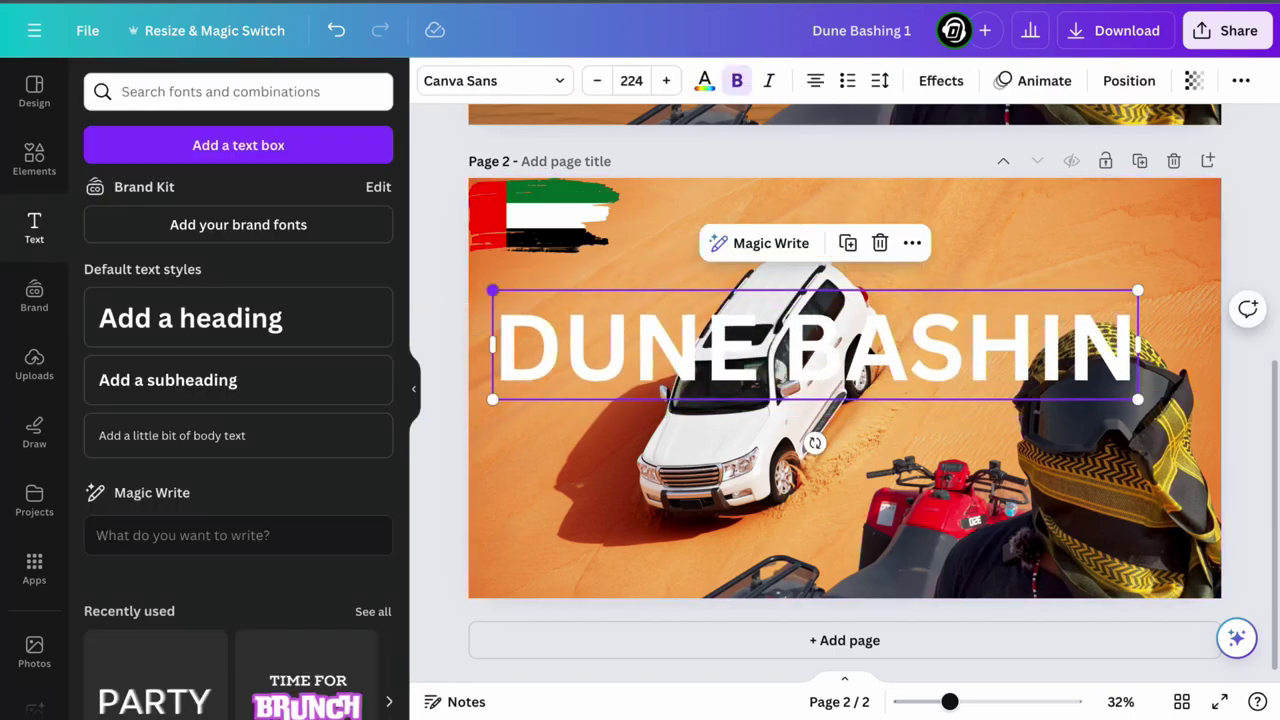
{"action": "left_click_drag", "start_coordinate": [492, 290], "coordinate": [488, 290]}
{"action": "left_click_drag", "start_coordinate": [1138, 398], "coordinate": [1221, 412]}
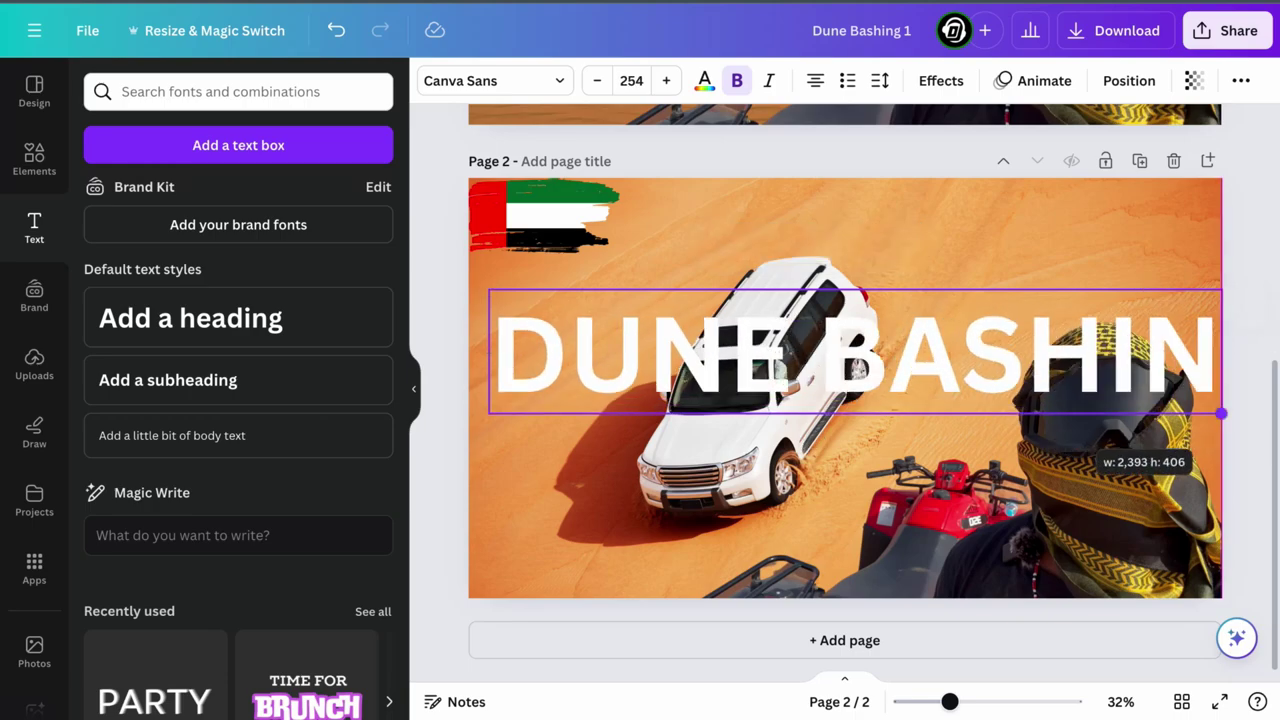
{"action": "mouse_move", "coordinate": [860, 355]}
{"action": "left_mouse_down"}
{"action": "mouse_move", "coordinate": [828, 354]}
{"action": "mouse_move", "coordinate": [840, 353]}
{"action": "left_mouse_up"}
- Complete the heading as "DUNE BASHING" and reduce its font size to 224 so it fits on one line
{"action": "left_click", "coordinate": [1192, 338]}
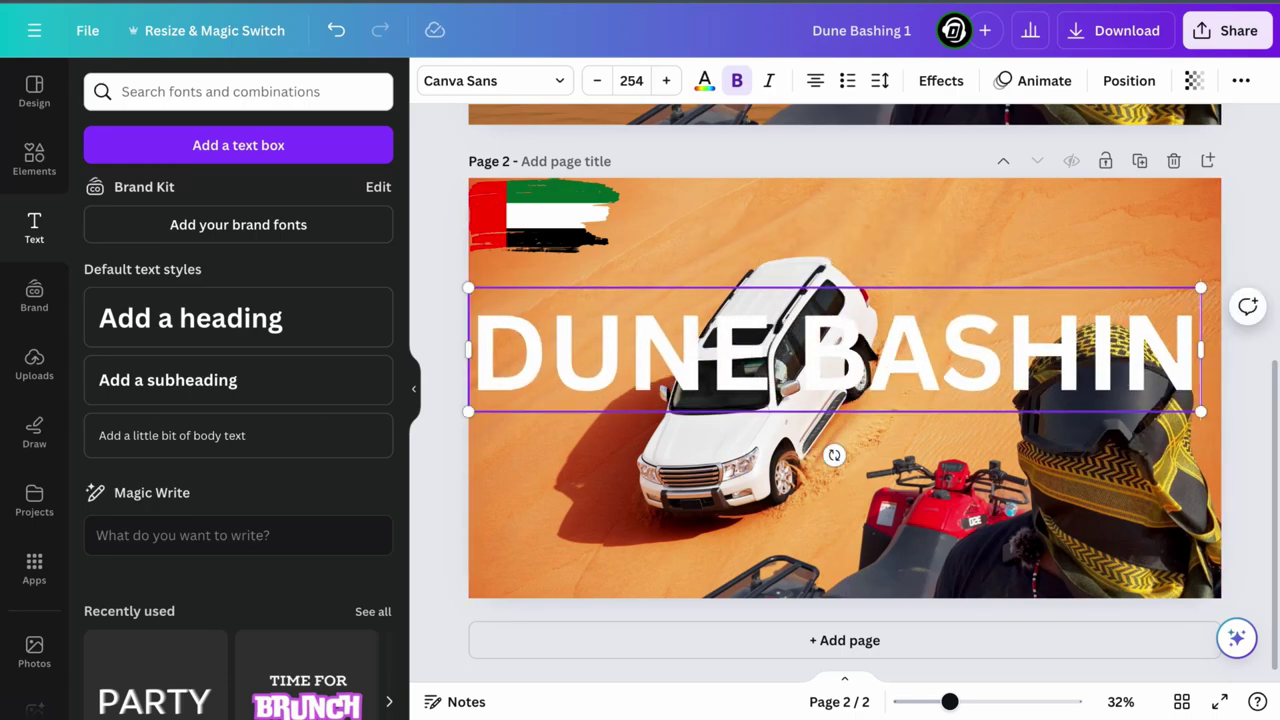
{"action": "type", "text": "G"}
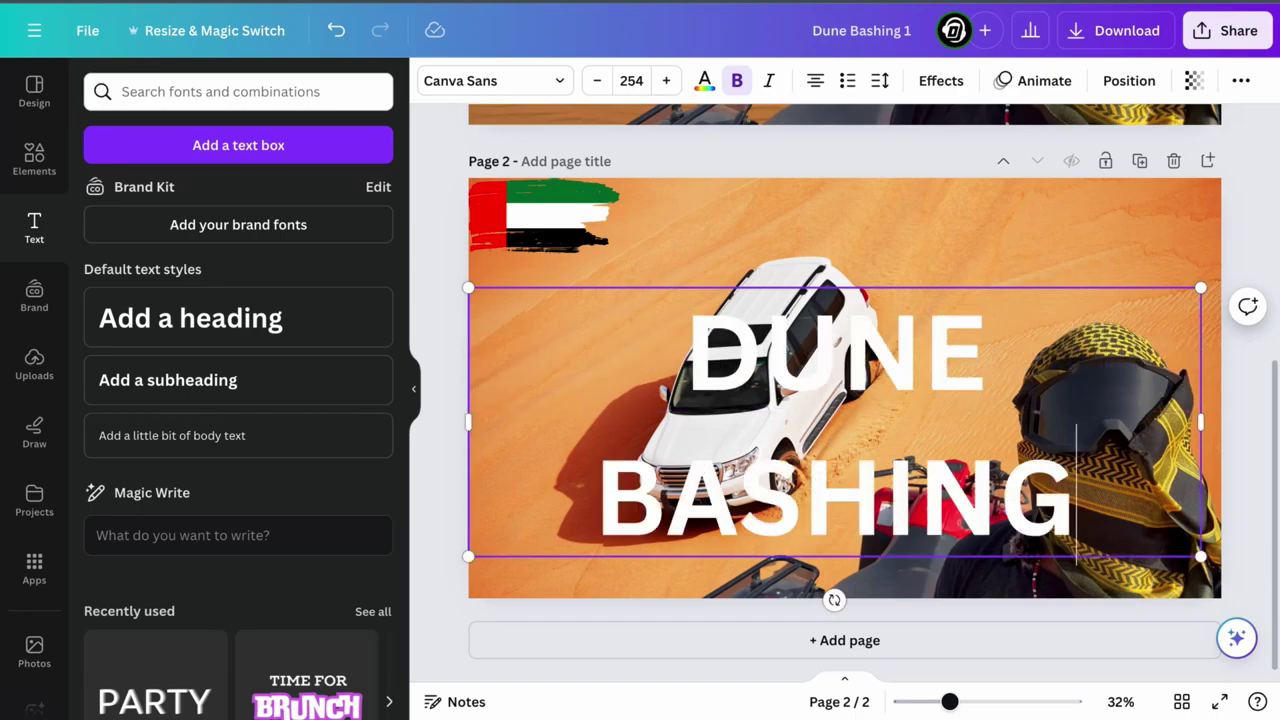
{"action": "left_click", "coordinate": [597, 80]}
{"action": "left_click", "coordinate": [597, 80]}
{"action": "left_click", "coordinate": [597, 80]}
{"action": "left_click", "coordinate": [597, 80]}
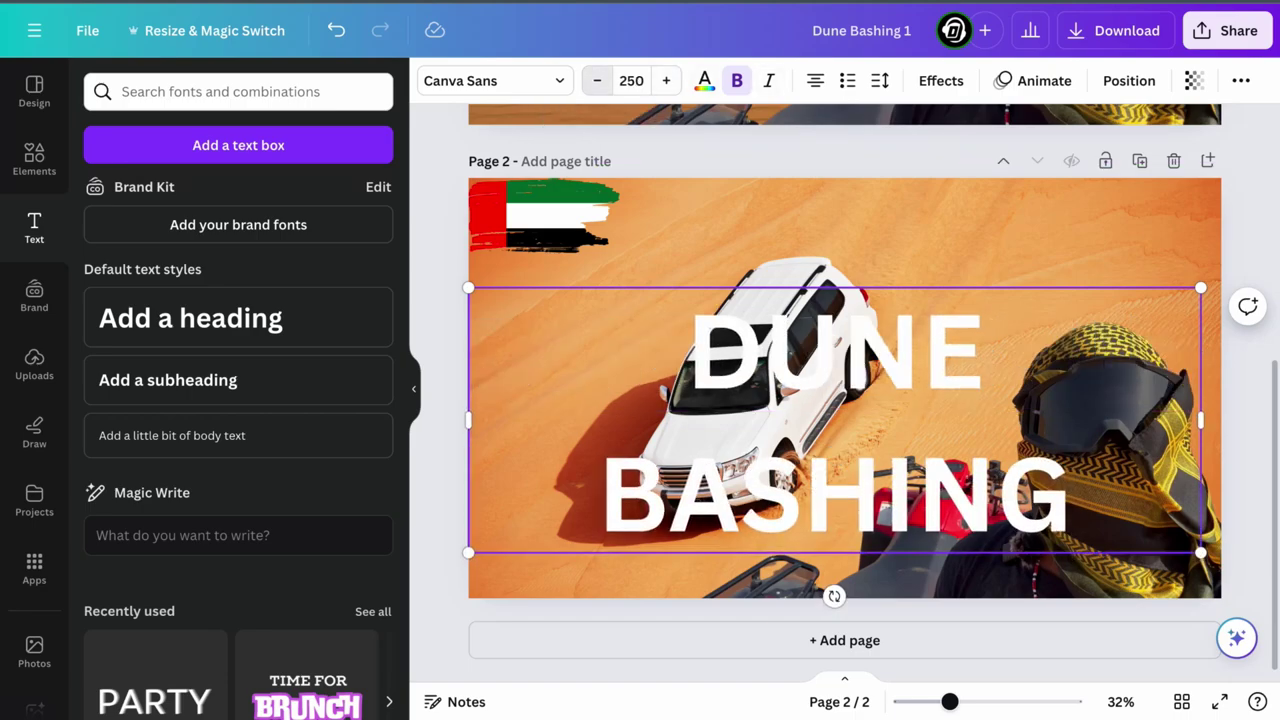
{"action": "left_click", "coordinate": [597, 80]}
{"action": "left_click", "coordinate": [597, 80]}
{"action": "left_click", "coordinate": [597, 80]}
{"action": "left_click", "coordinate": [597, 80]}
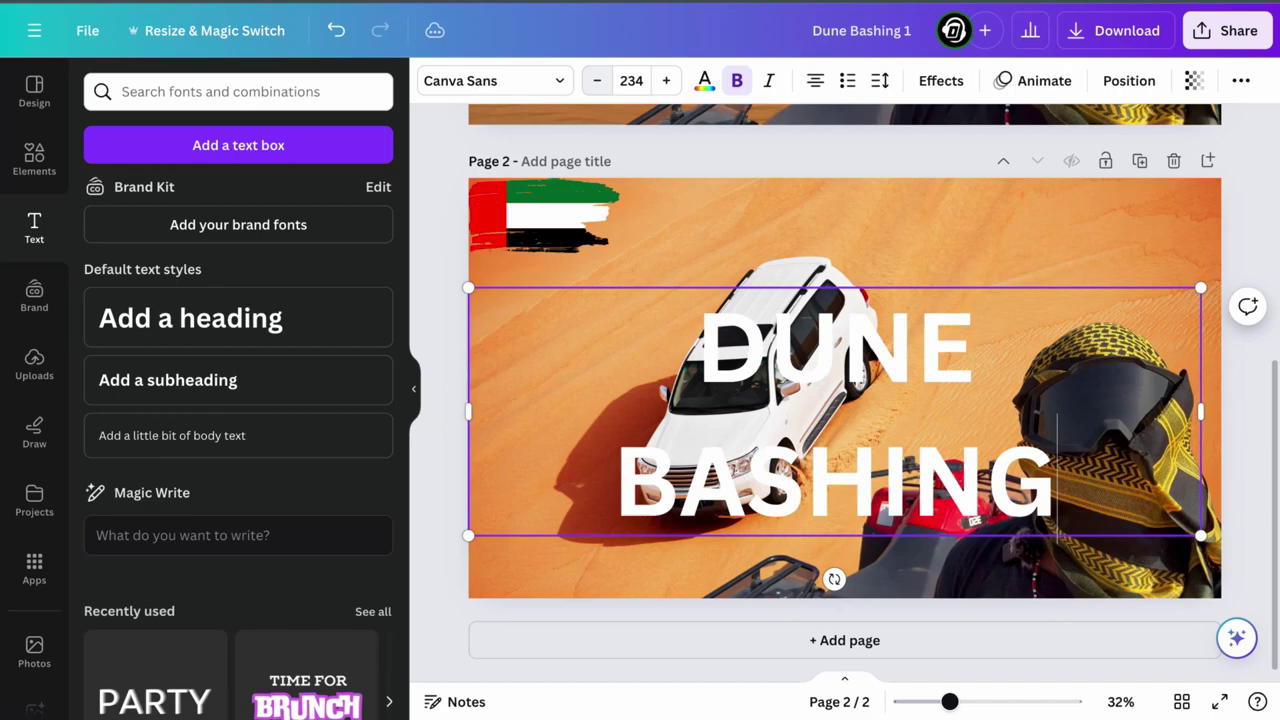
{"action": "left_click", "coordinate": [597, 80]}
{"action": "left_click", "coordinate": [597, 80]}
{"action": "left_click", "coordinate": [597, 80]}
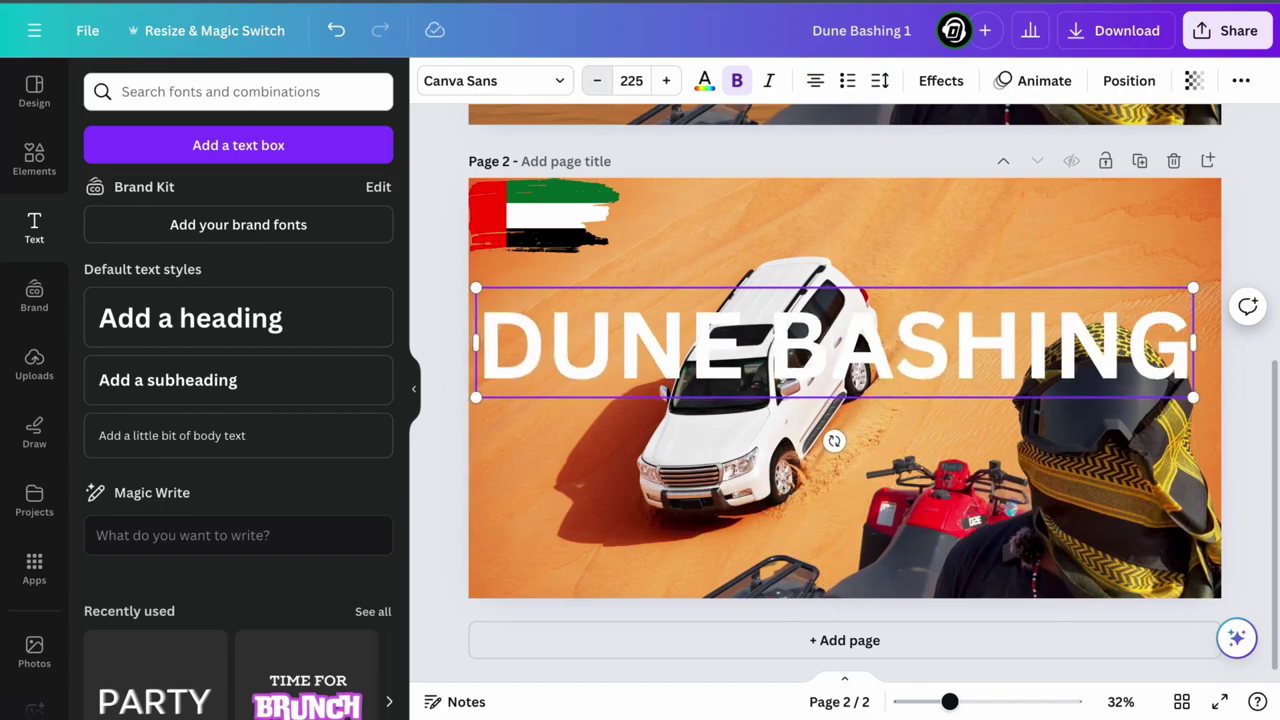
{"action": "left_click", "coordinate": [597, 80]}
- Separate the white SUV from the background photo with Magic Grab and move it slightly down and to the left, over the heading
{"action": "left_click", "coordinate": [1085, 480]}
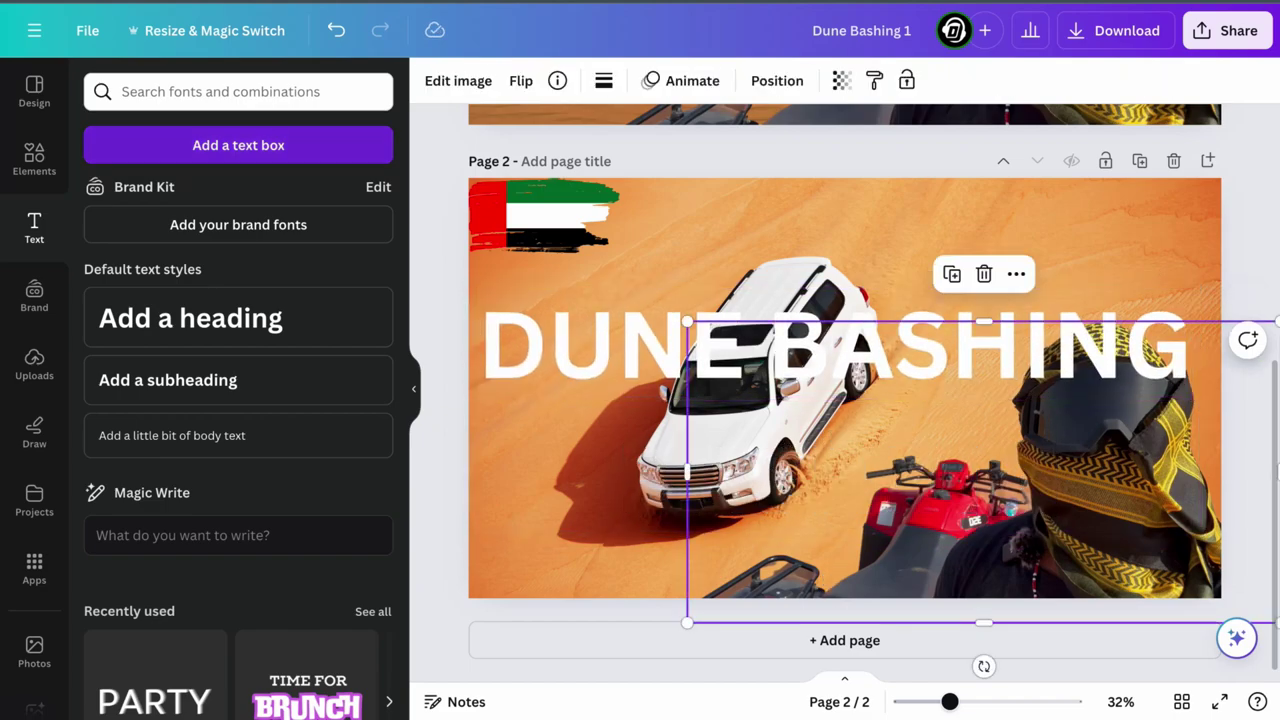
{"action": "left_click", "coordinate": [670, 245]}
{"action": "left_click", "coordinate": [458, 80]}
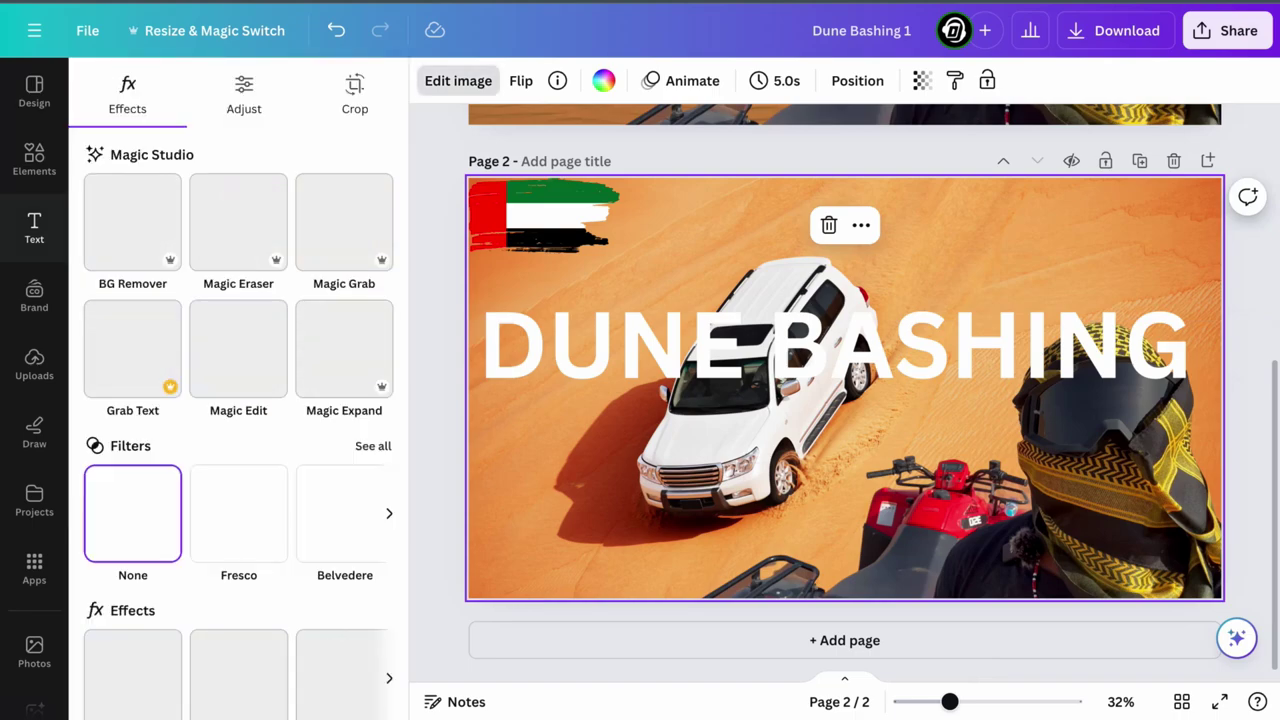
{"action": "left_click", "coordinate": [346, 225]}
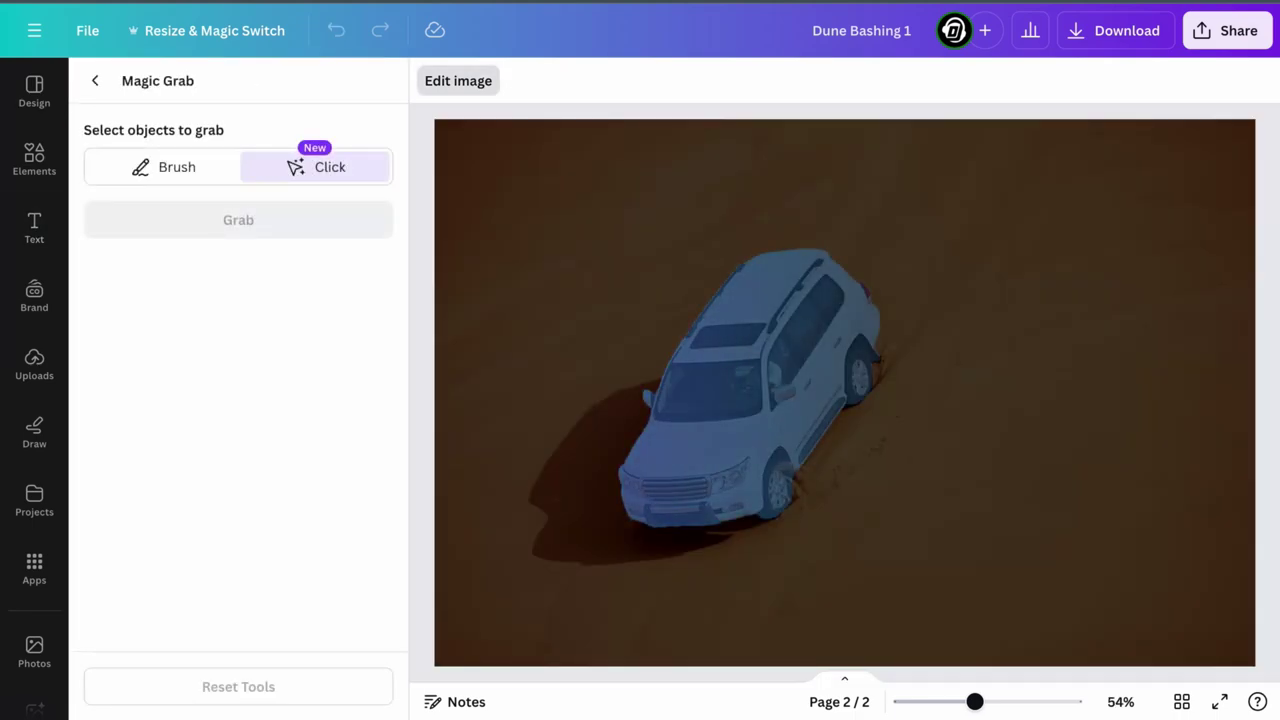
{"action": "left_click", "coordinate": [750, 390]}
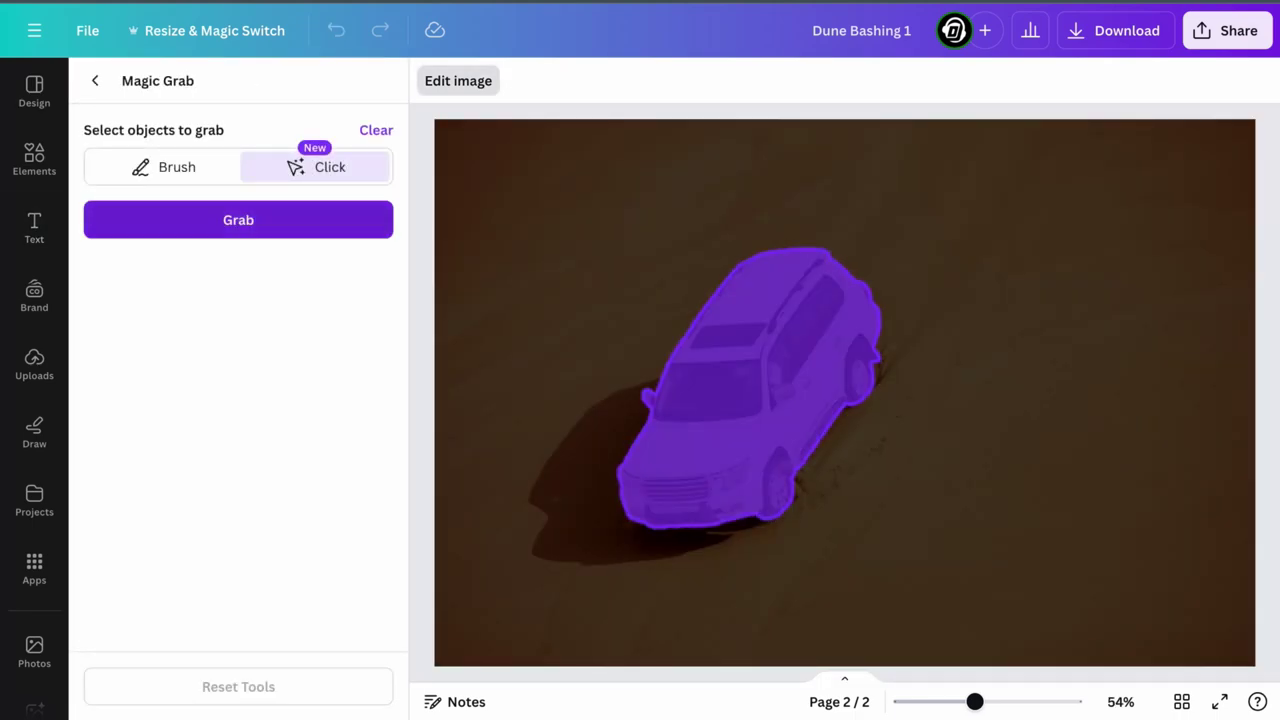
{"action": "left_click", "coordinate": [238, 219]}
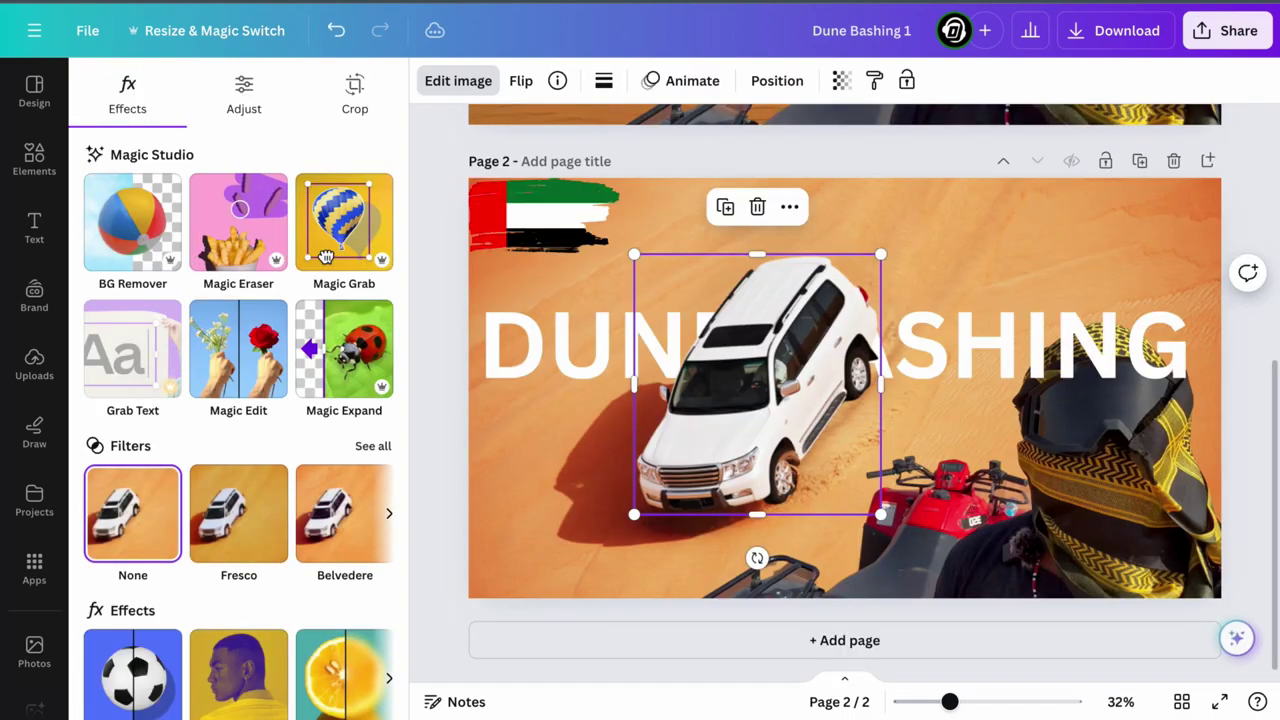
{"action": "left_click_drag", "start_coordinate": [757, 384], "coordinate": [741, 407]}
- Resize the "DUNE BASHING" heading to font size 231 and align it with the page's left edge, behind the SUV
{"action": "left_click_drag", "start_coordinate": [945, 347], "coordinate": [1010, 337]}
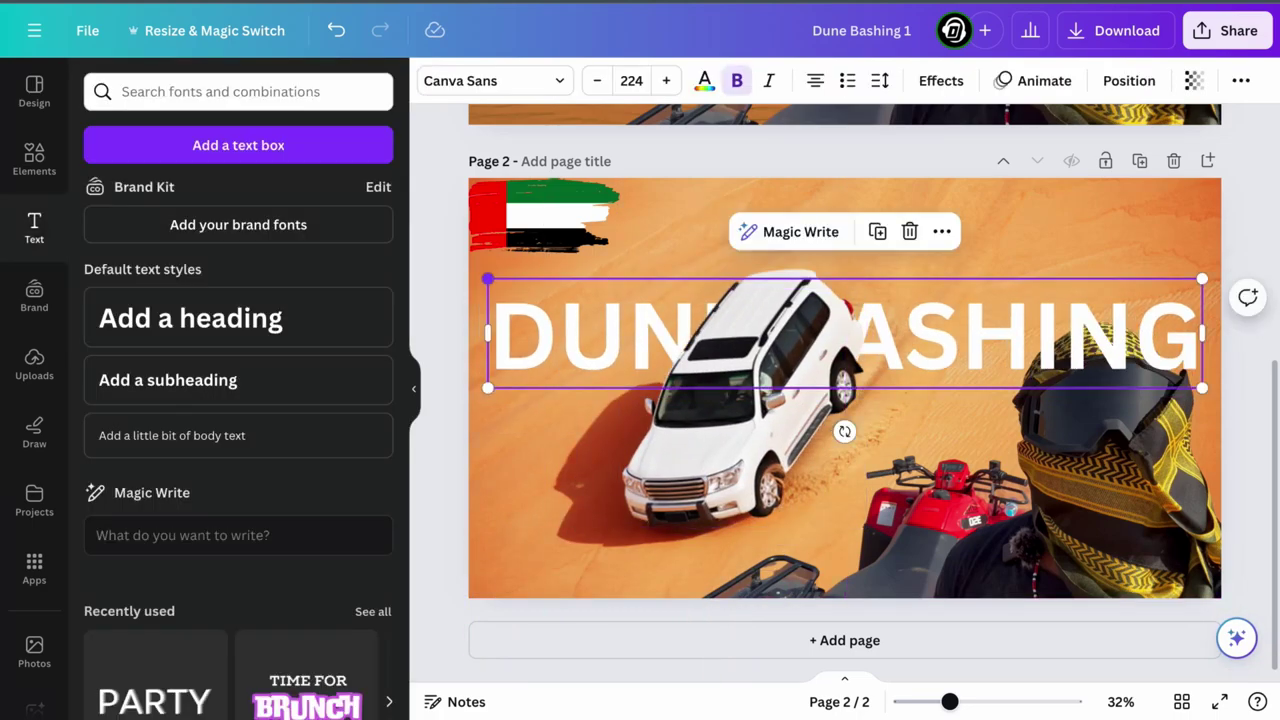
{"action": "left_click_drag", "start_coordinate": [488, 279], "coordinate": [364, 260]}
{"action": "left_click_drag", "start_coordinate": [590, 335], "coordinate": [652, 360]}
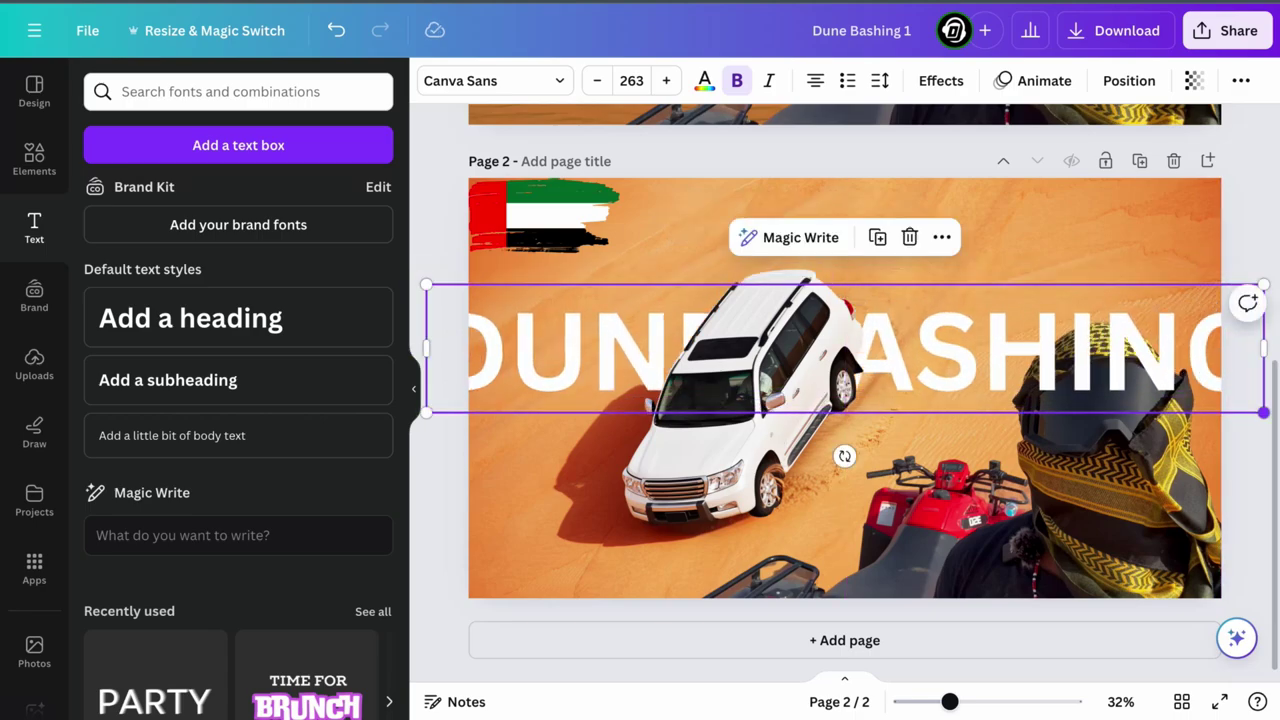
{"action": "left_click_drag", "start_coordinate": [1264, 411], "coordinate": [1197, 394]}
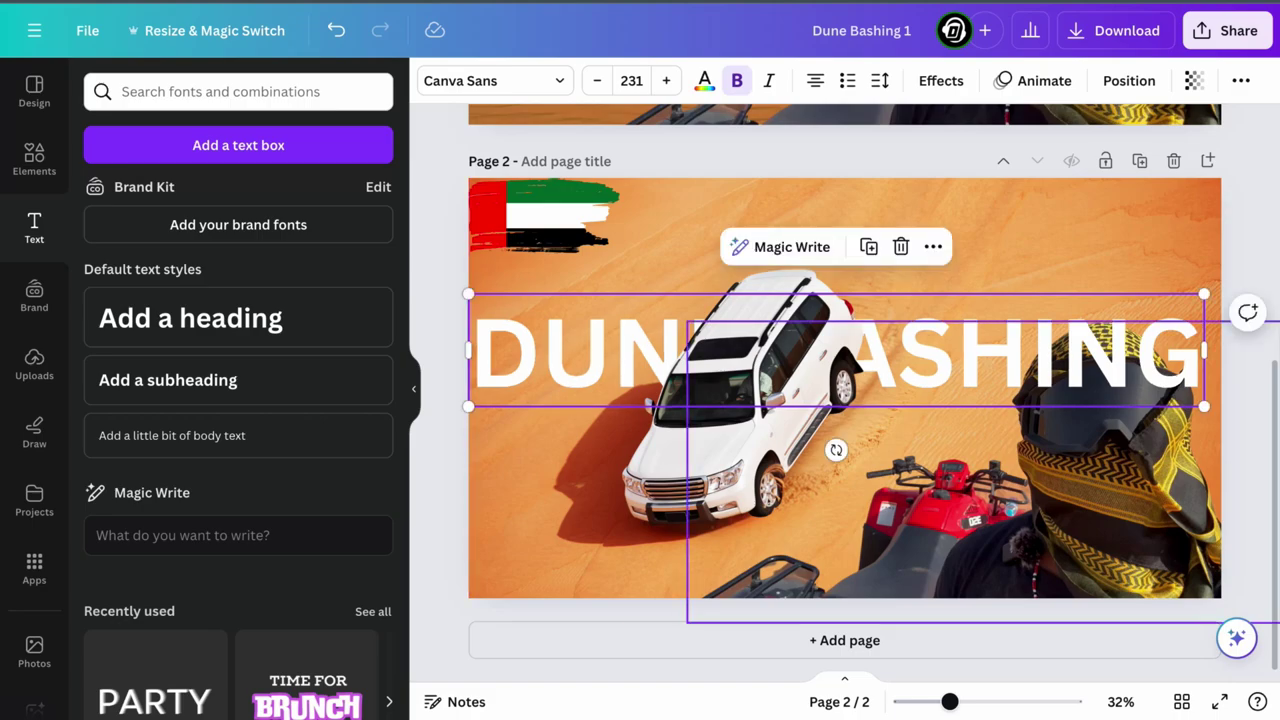
- Bring the quad-bike rider image forward so it overlaps the heading, and deselect it
{"action": "left_click", "coordinate": [985, 510]}
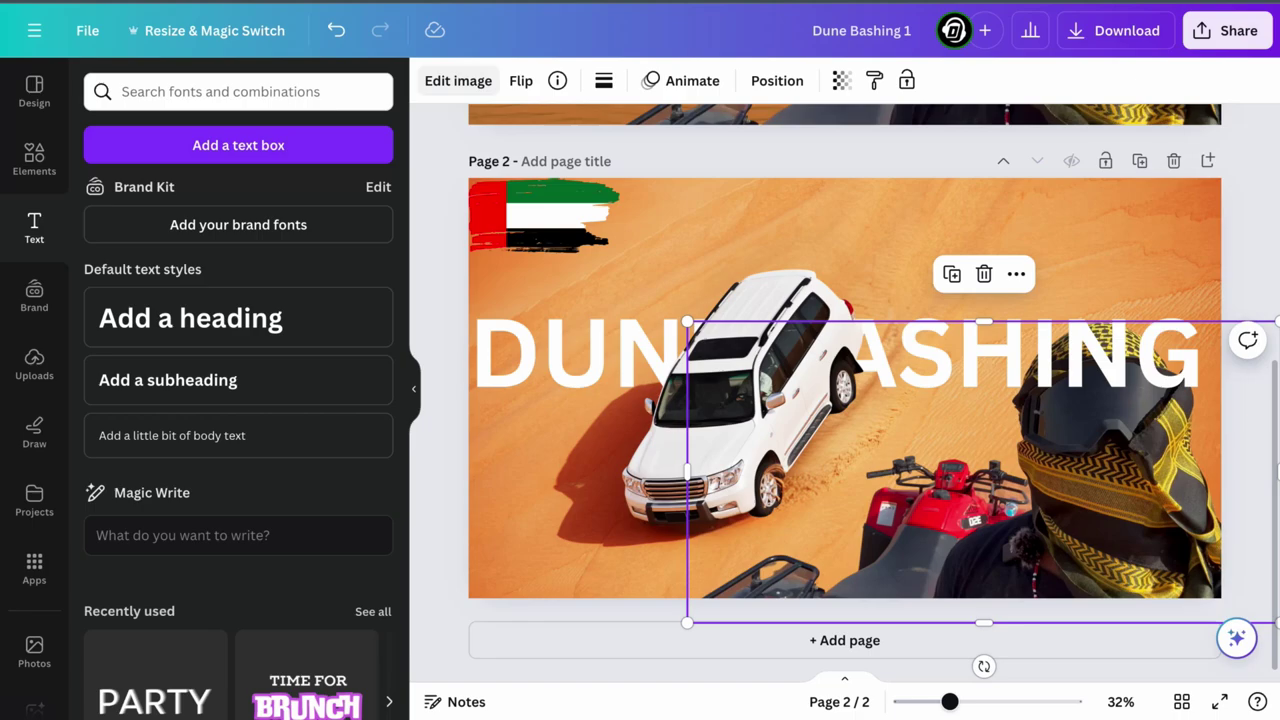
{"action": "right_click", "coordinate": [1011, 482]}
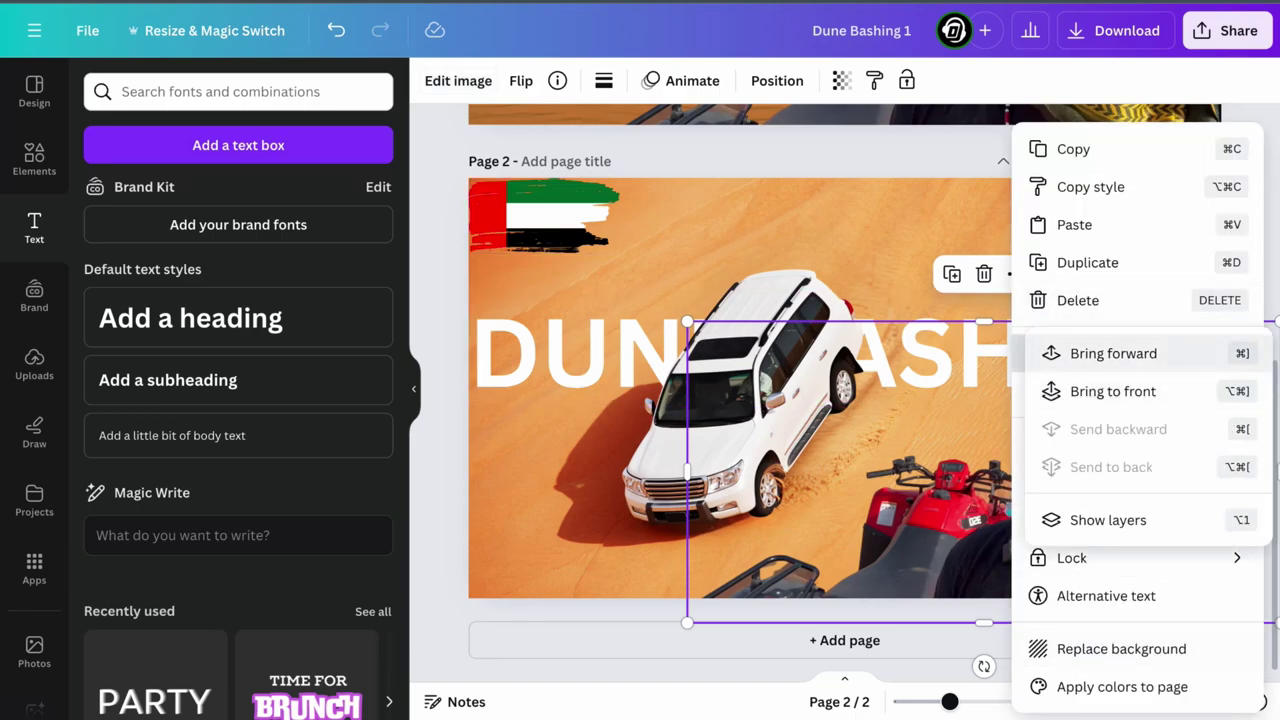
{"action": "left_click", "coordinate": [1105, 353]}
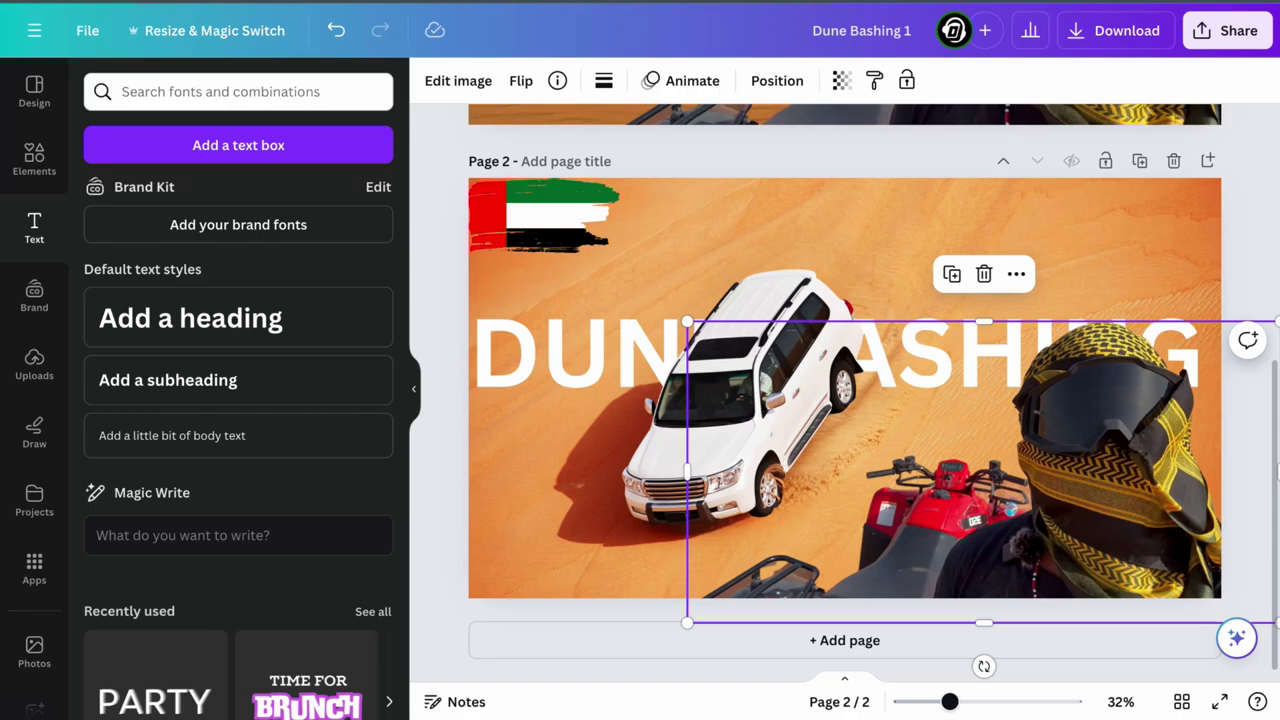
{"action": "left_click", "coordinate": [442, 420]}
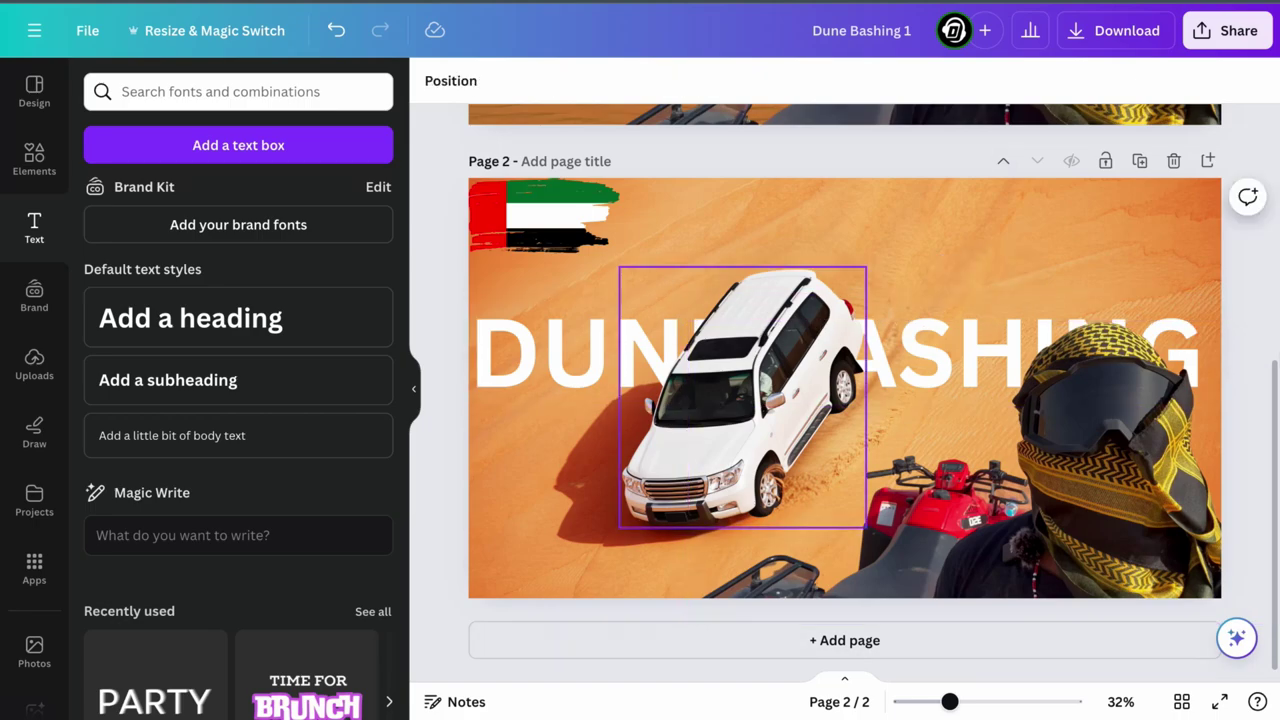
- Move the heading slightly down, try fonts such as Rubik Gemstones and Phatt on it, and set the font to Norwester
{"action": "left_click_drag", "start_coordinate": [930, 352], "coordinate": [930, 365]}
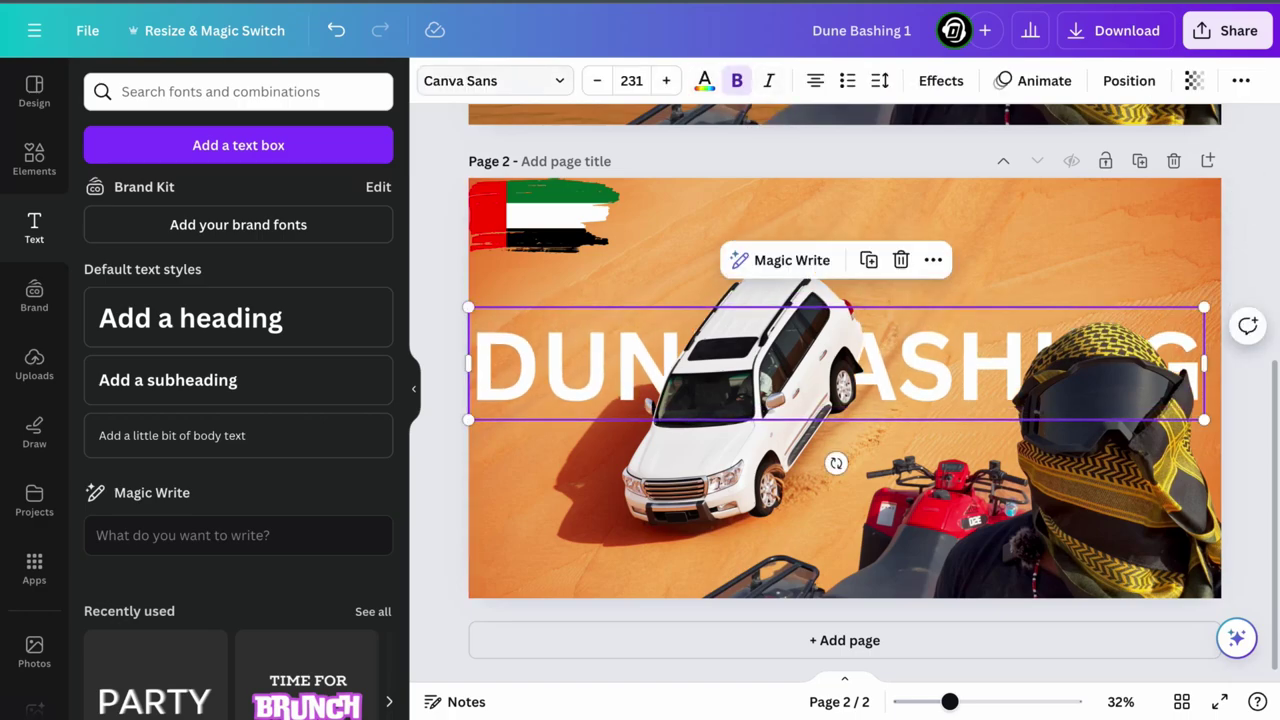
{"action": "left_click", "coordinate": [490, 80]}
{"action": "left_click", "coordinate": [142, 355]}
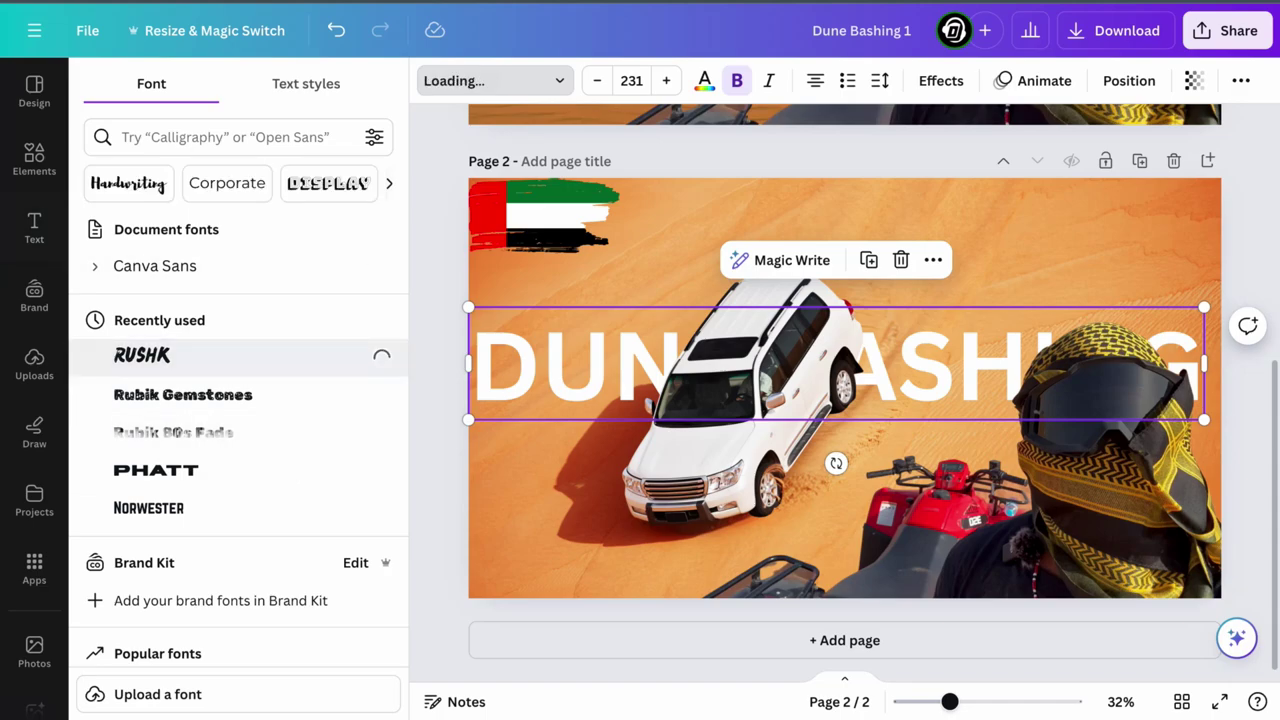
{"action": "left_click", "coordinate": [183, 395]}
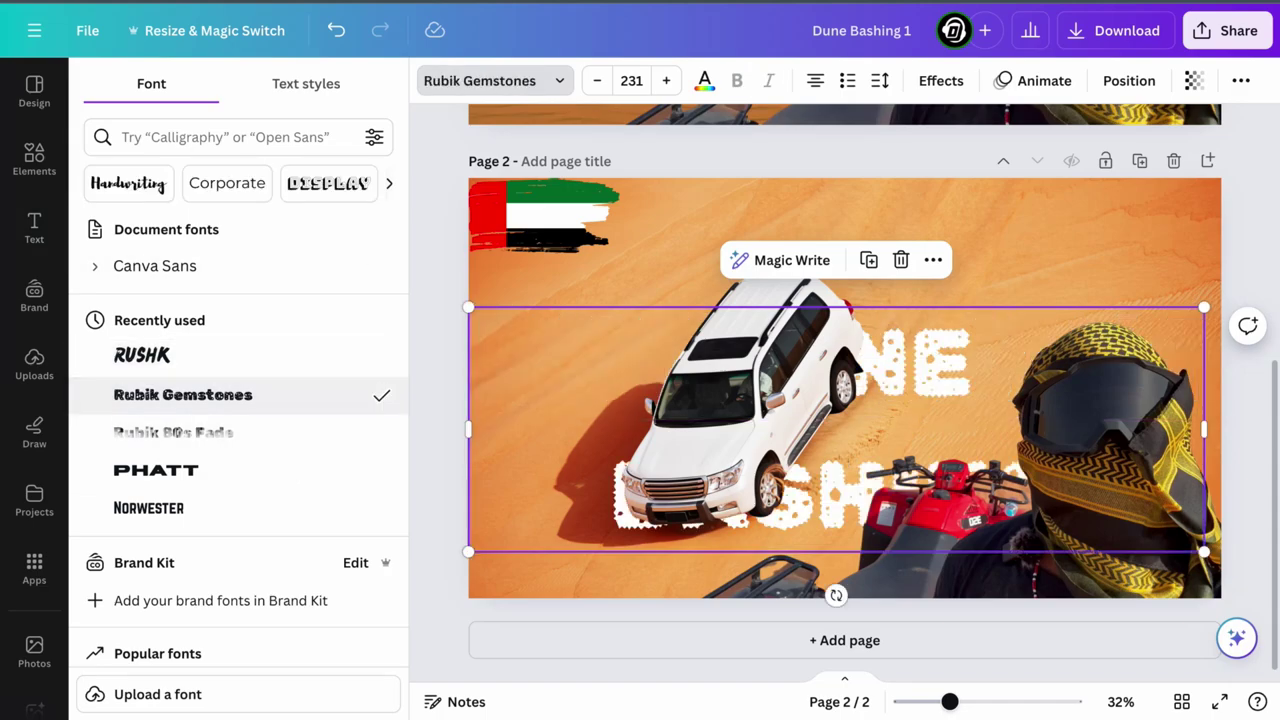
{"action": "left_click", "coordinate": [156, 470]}
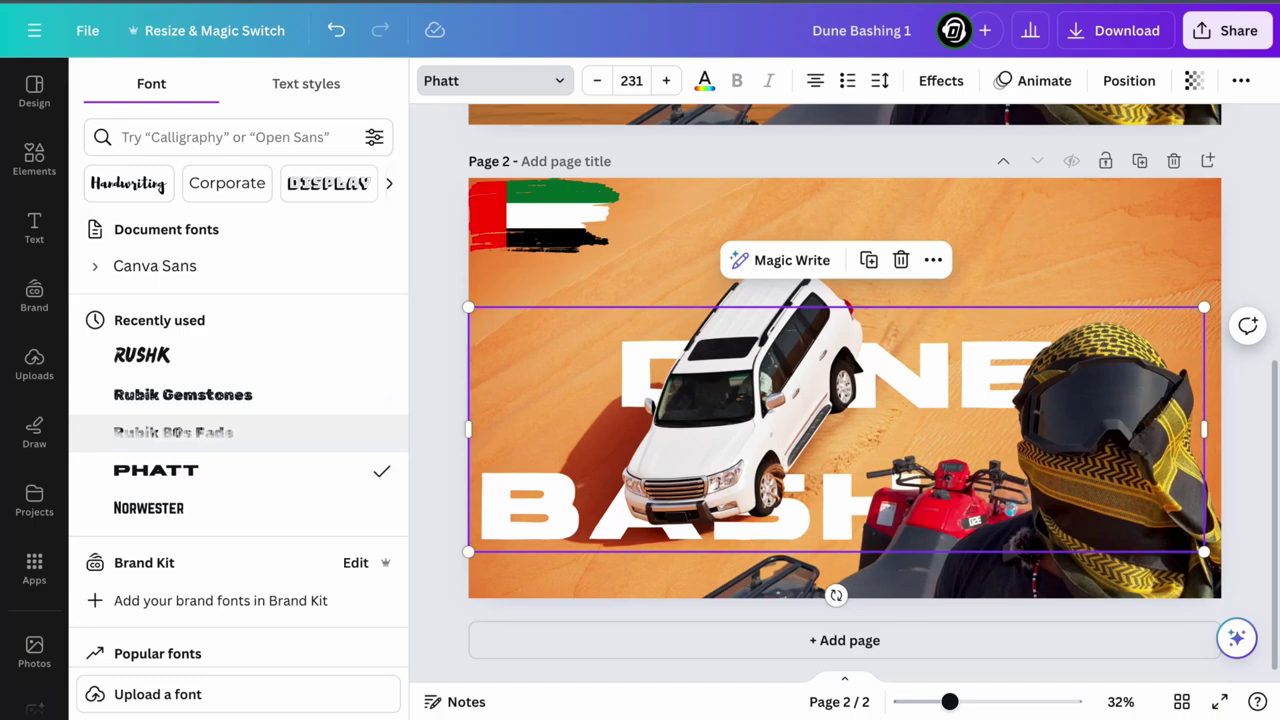
{"action": "left_click", "coordinate": [142, 355]}
{"action": "left_click", "coordinate": [155, 266]}
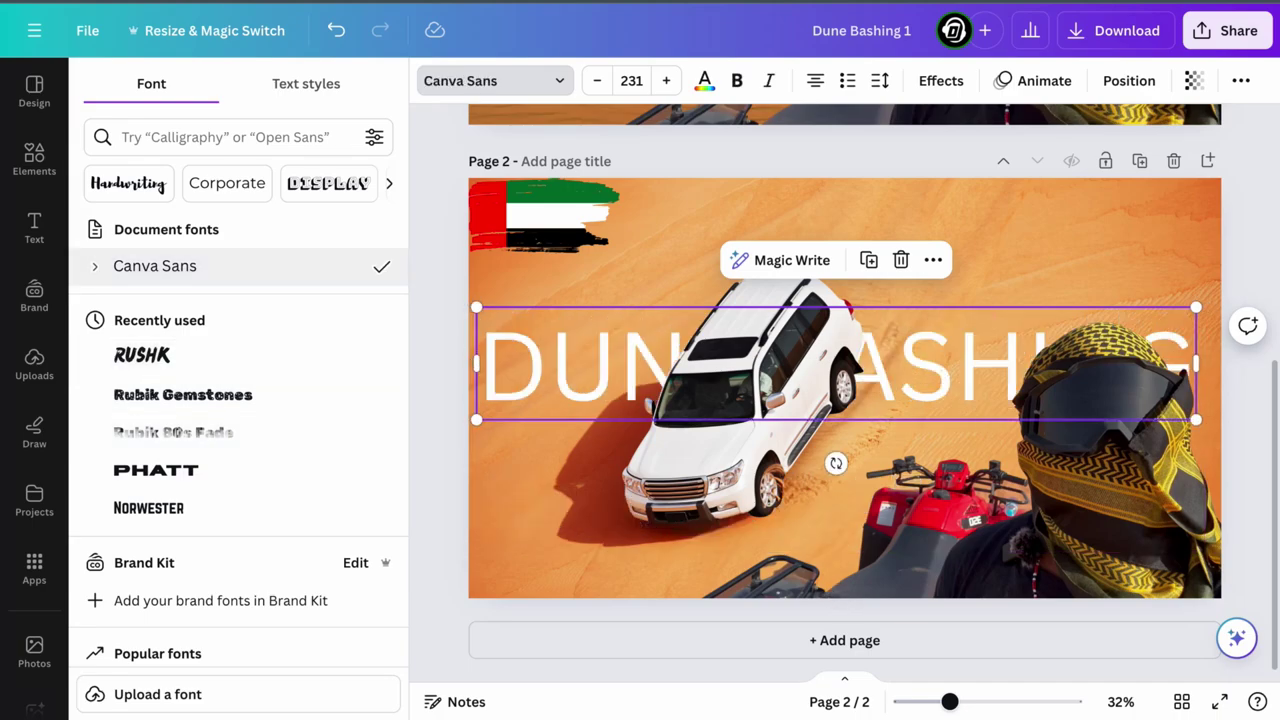
{"action": "left_click", "coordinate": [156, 470]}
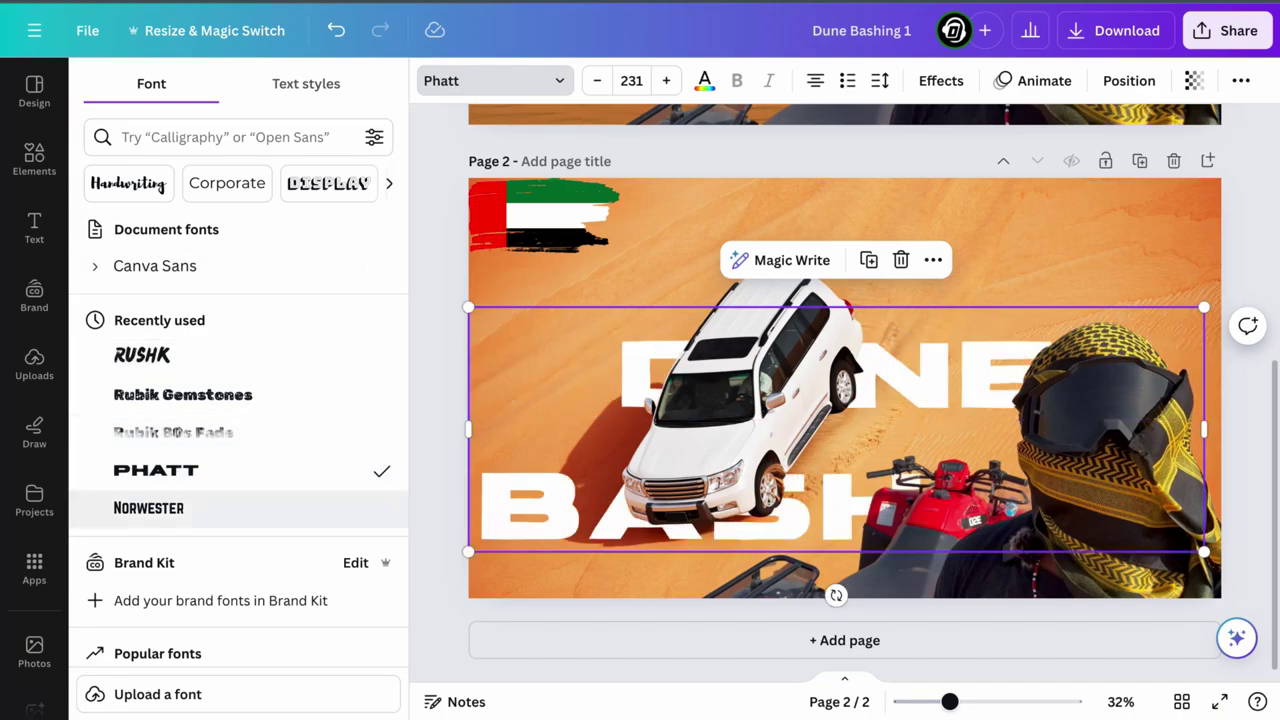
{"action": "left_click", "coordinate": [149, 508]}
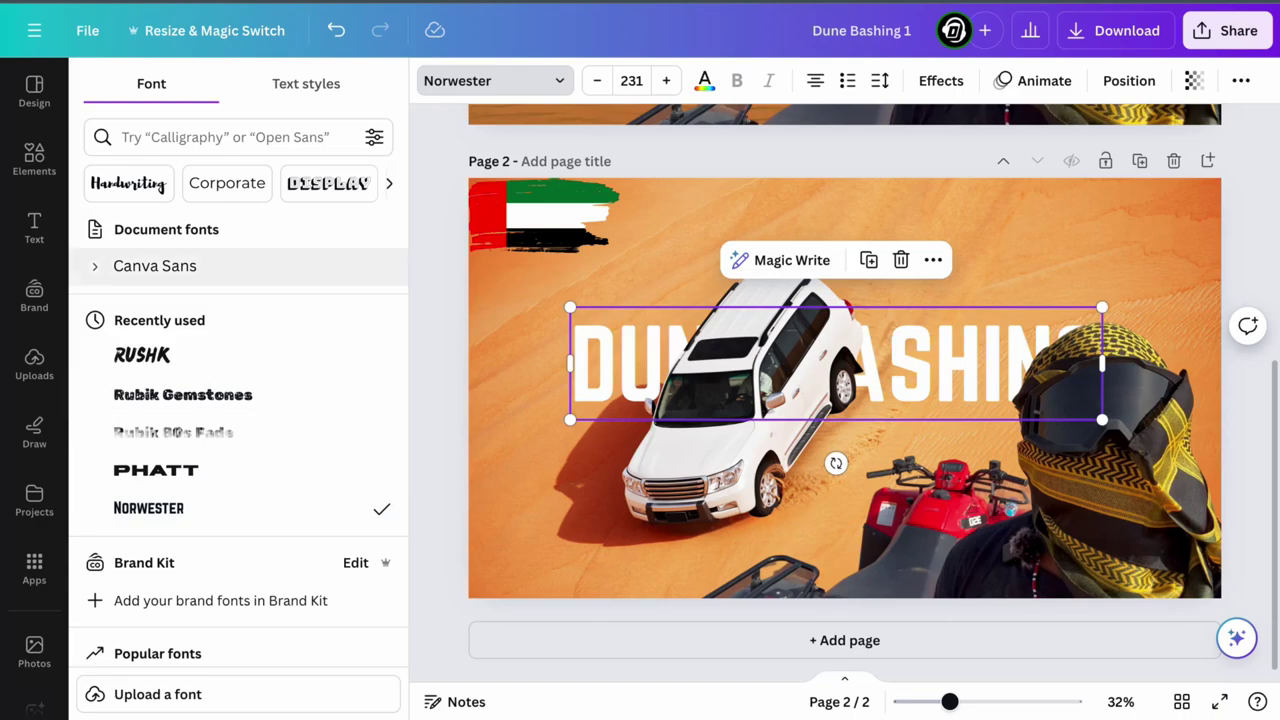
- Try fonts such as Canva Sans, DM Sans, Garet and Arial on the page 2 "DUNE BASHING" heading
{"action": "left_click", "coordinate": [155, 266]}
{"action": "scroll", "coordinate": [200, 445], "scroll_direction": "down", "scroll_amount": 3}
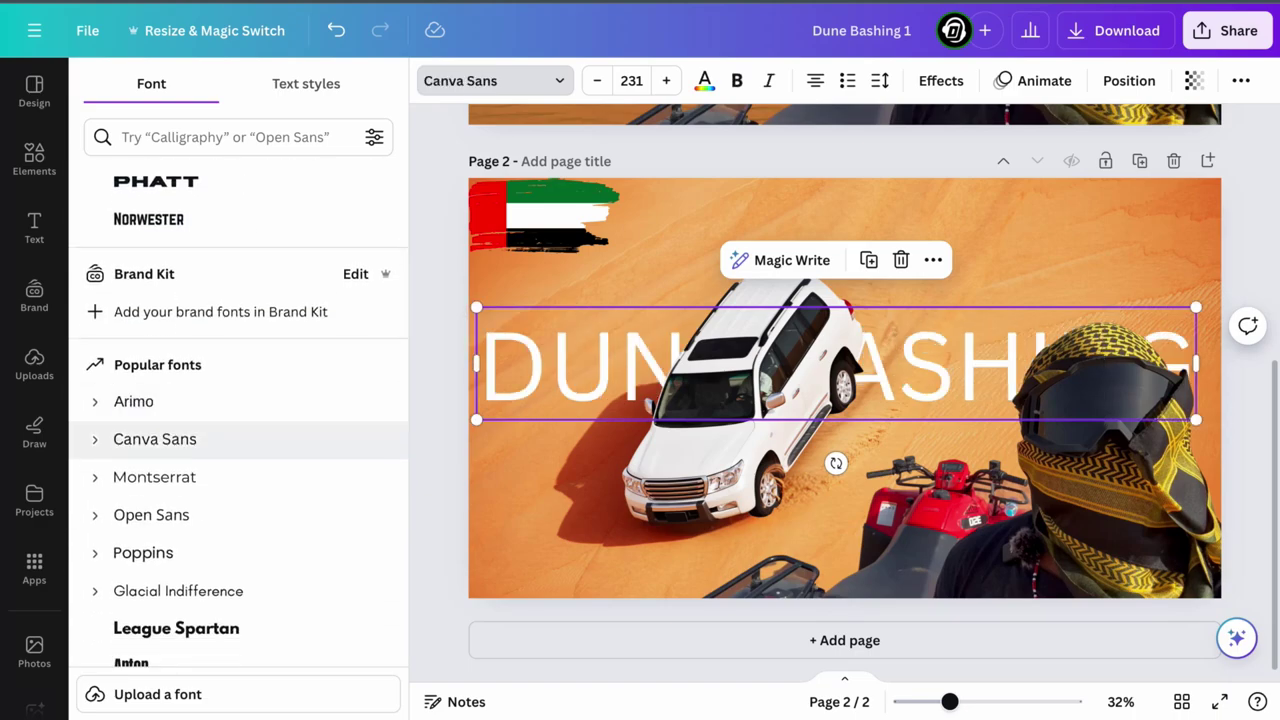
{"action": "scroll", "coordinate": [200, 490], "scroll_direction": "down", "scroll_amount": 3}
{"action": "scroll", "coordinate": [200, 500], "scroll_direction": "down", "scroll_amount": 2}
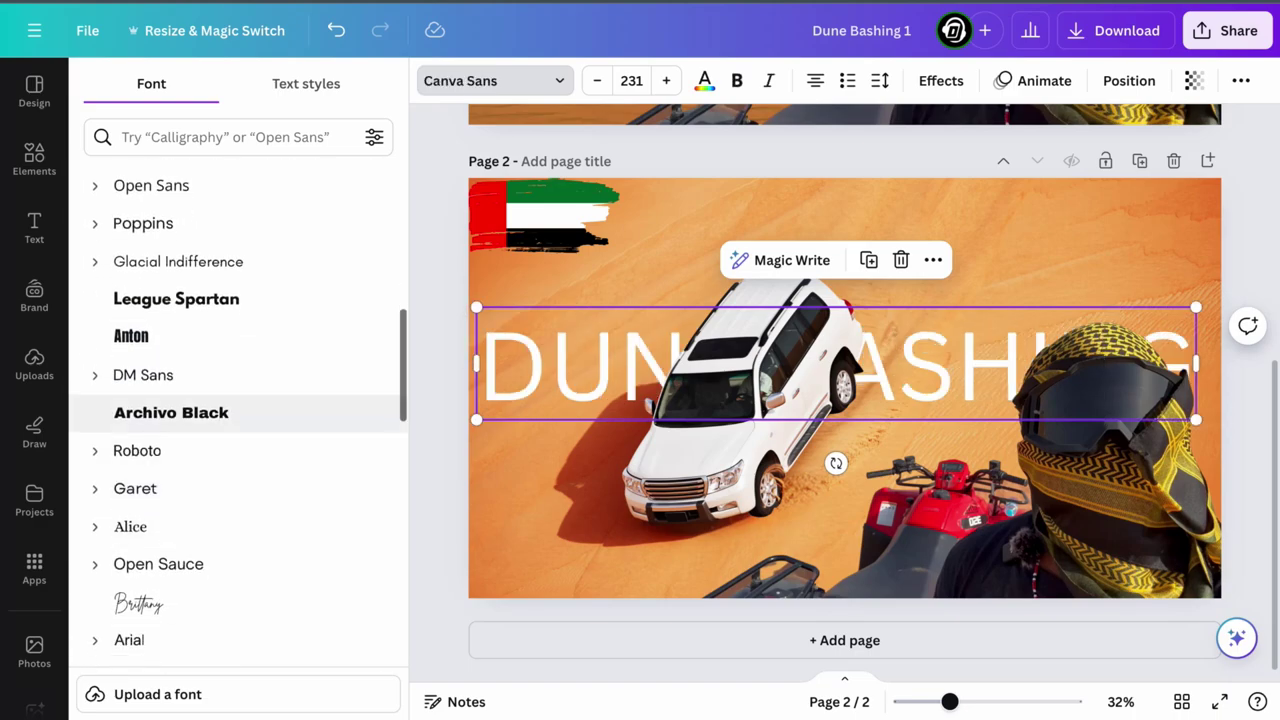
{"action": "left_click", "coordinate": [171, 412]}
{"action": "left_click", "coordinate": [160, 375]}
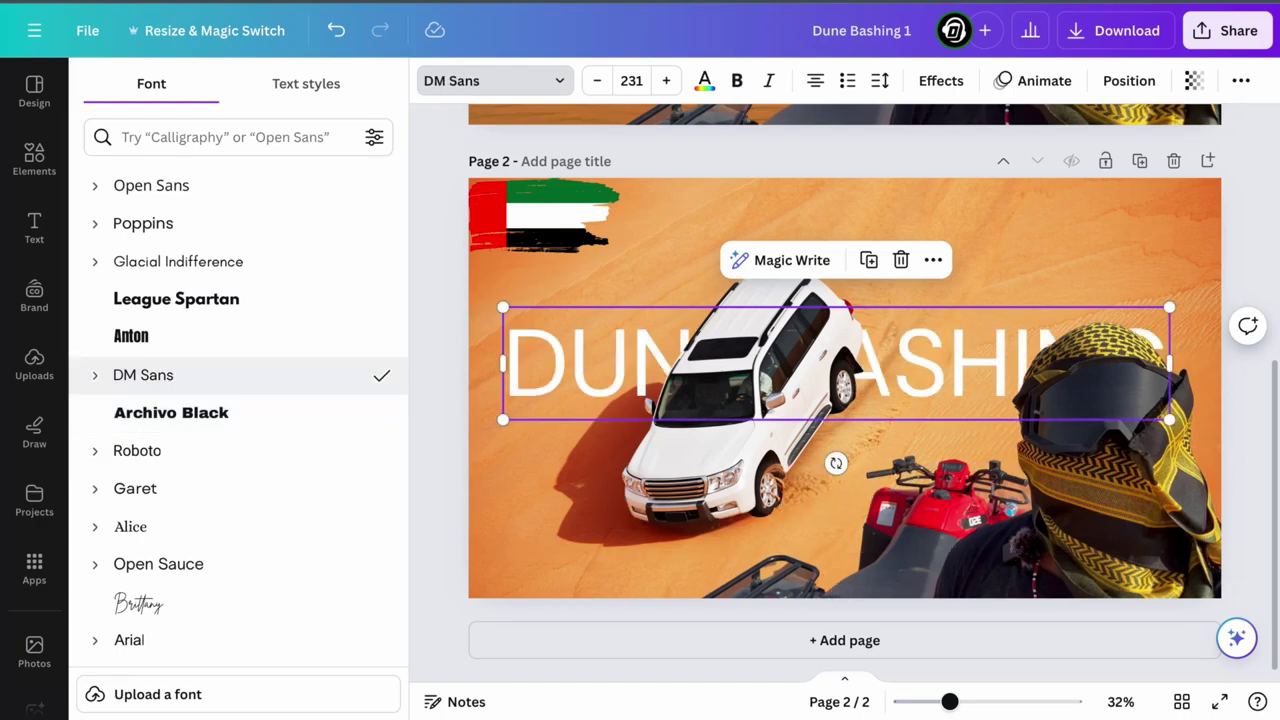
{"action": "left_click", "coordinate": [135, 488]}
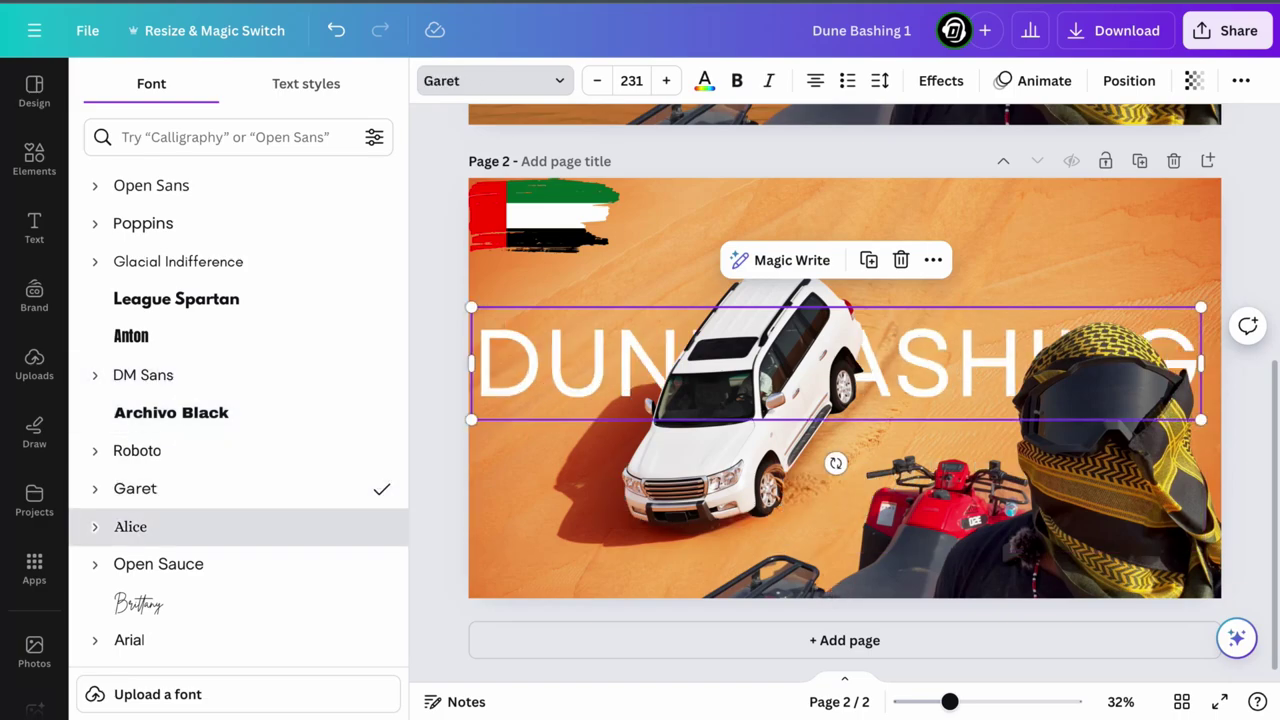
{"action": "left_click", "coordinate": [130, 526]}
{"action": "scroll", "coordinate": [200, 500], "scroll_direction": "down", "scroll_amount": 1}
{"action": "left_click", "coordinate": [129, 553]}
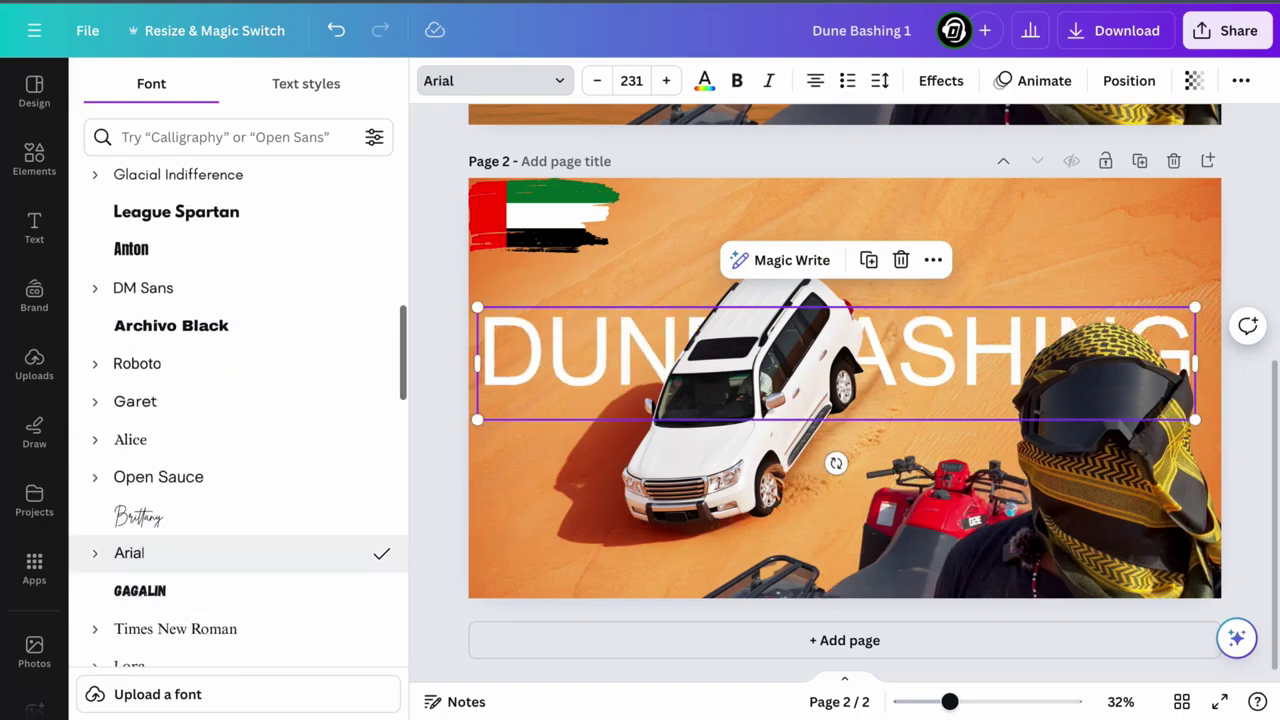
- Try the Gagalin and Horizon fonts on the page 2 heading and adjust the heading's size slightly
{"action": "scroll", "coordinate": [200, 500], "scroll_direction": "up", "scroll_amount": 1}
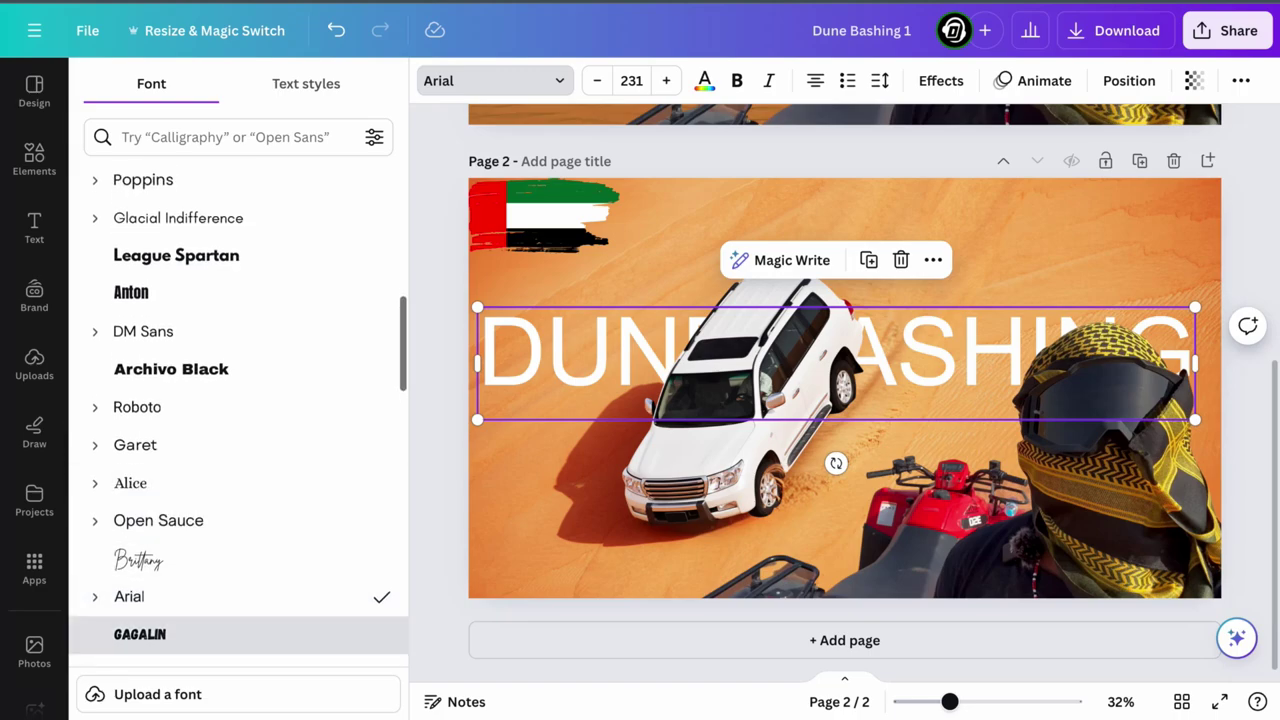
{"action": "left_click", "coordinate": [140, 634]}
{"action": "scroll", "coordinate": [240, 560], "scroll_direction": "down", "scroll_amount": 3}
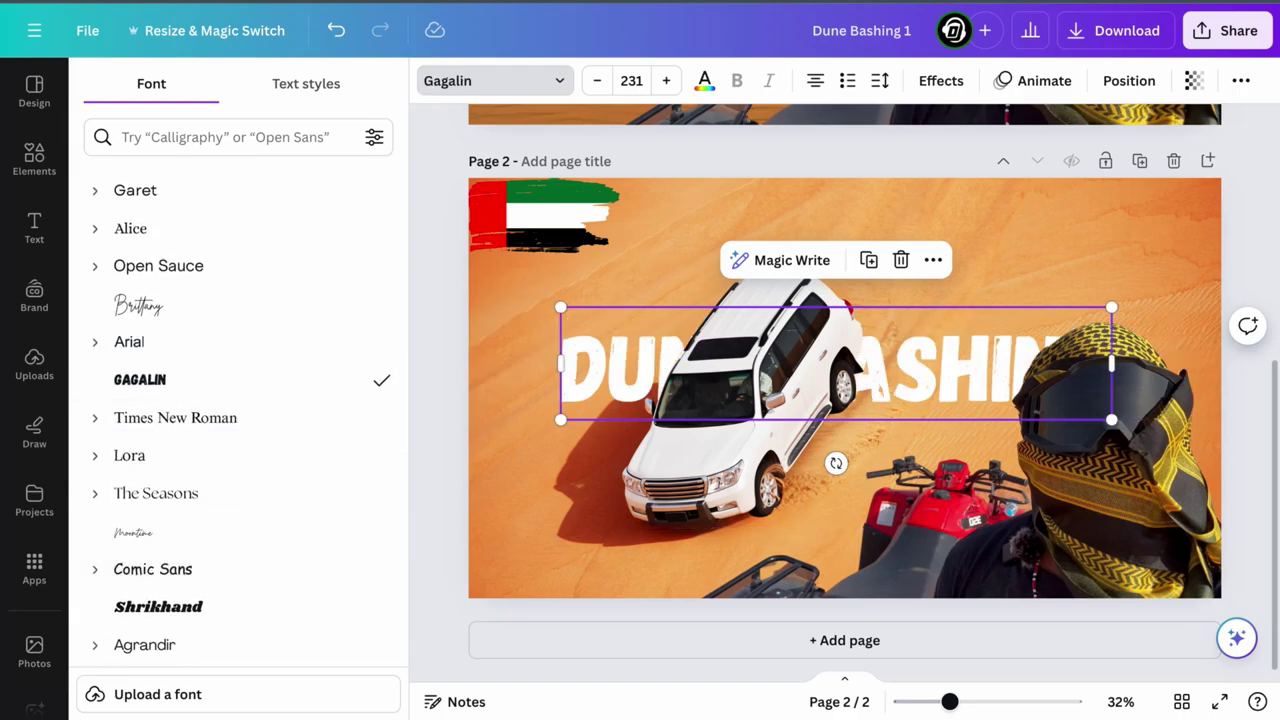
{"action": "mouse_move", "coordinate": [560, 307]}
{"action": "left_mouse_down"}
{"action": "mouse_move", "coordinate": [466, 286]}
{"action": "mouse_move", "coordinate": [557, 307]}
{"action": "left_mouse_up"}
{"action": "scroll", "coordinate": [200, 490], "scroll_direction": "down", "scroll_amount": 3}
{"action": "left_click", "coordinate": [165, 491]}
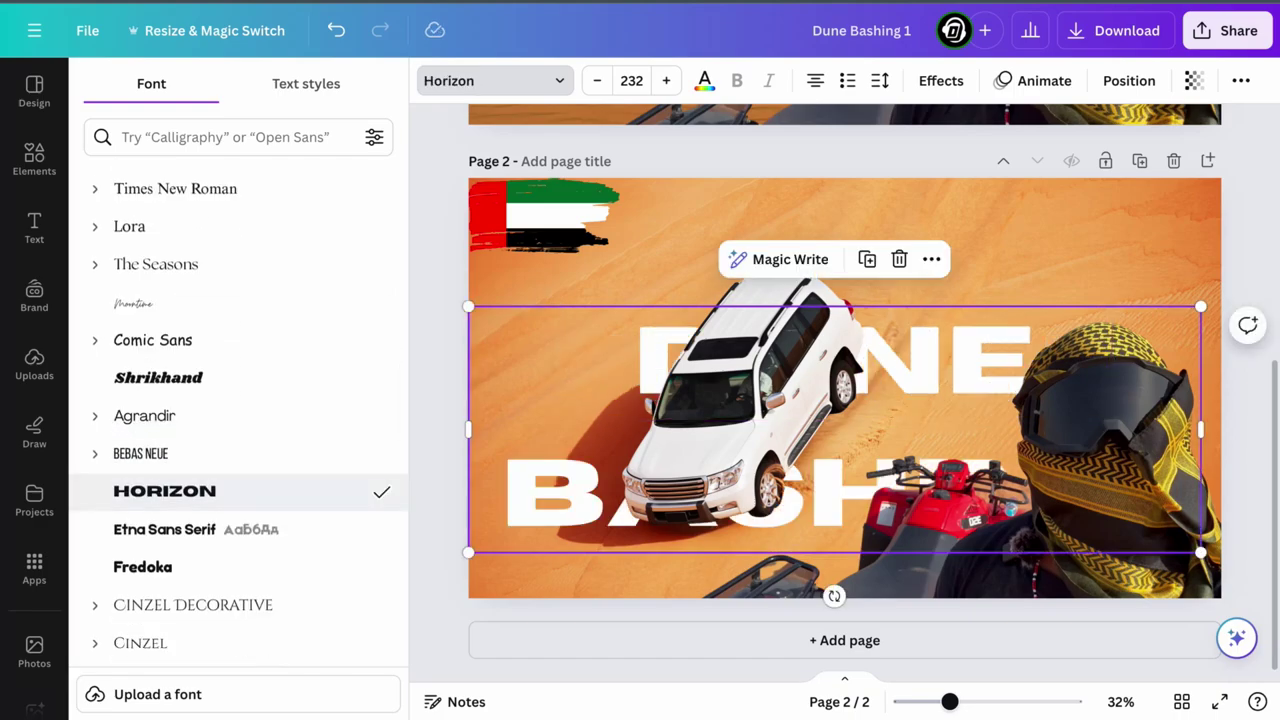
{"action": "mouse_move", "coordinate": [468, 307]}
{"action": "left_mouse_down"}
{"action": "mouse_move", "coordinate": [402, 272]}
{"action": "mouse_move", "coordinate": [594, 349]}
{"action": "mouse_move", "coordinate": [474, 307]}
{"action": "mouse_move", "coordinate": [483, 312]}
{"action": "left_mouse_up"}
- Set the page 2 heading to bold Canva Sans and enlarge it to font size 231, reaching the page's left edge
{"action": "left_click", "coordinate": [155, 266]}
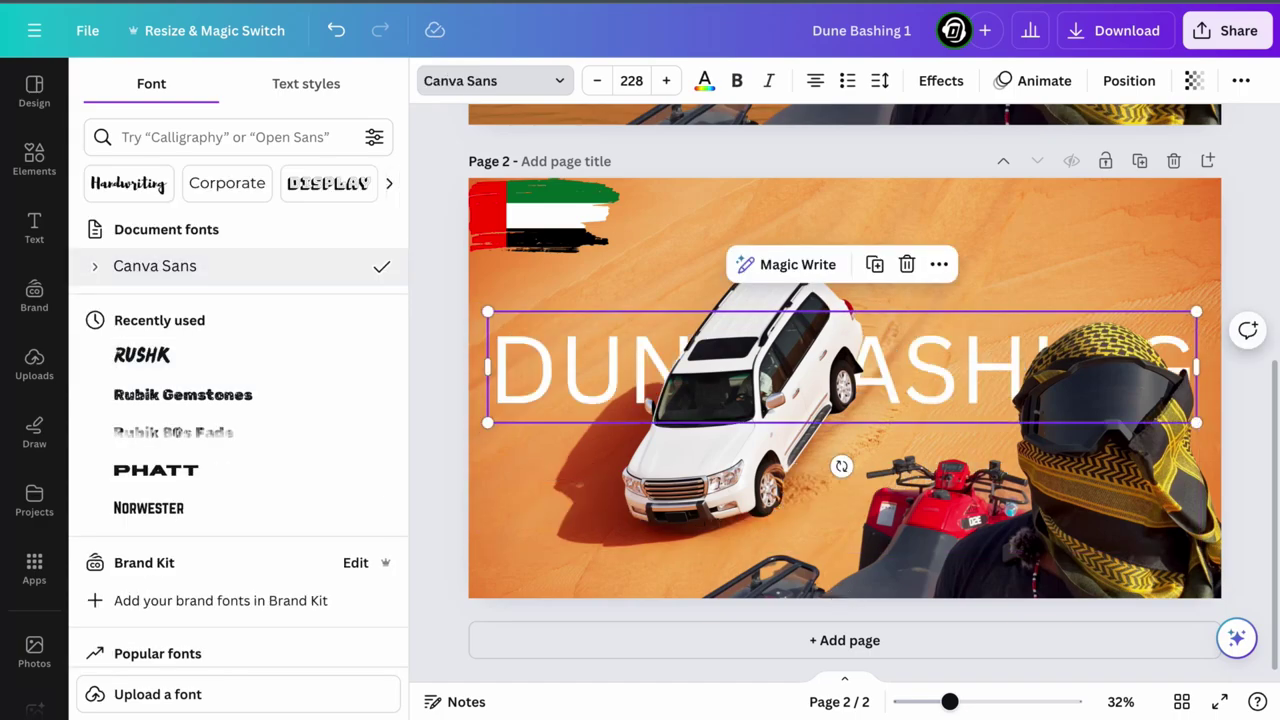
{"action": "left_click", "coordinate": [736, 80]}
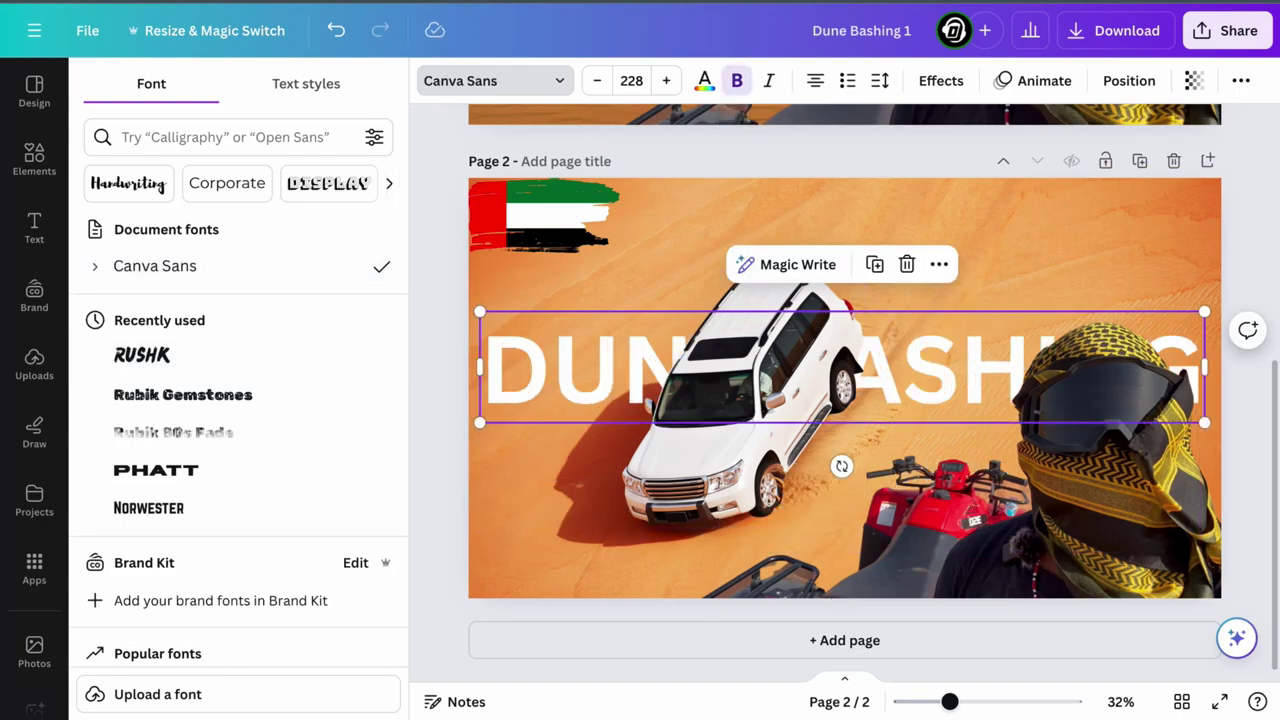
{"action": "left_click", "coordinate": [34, 228]}
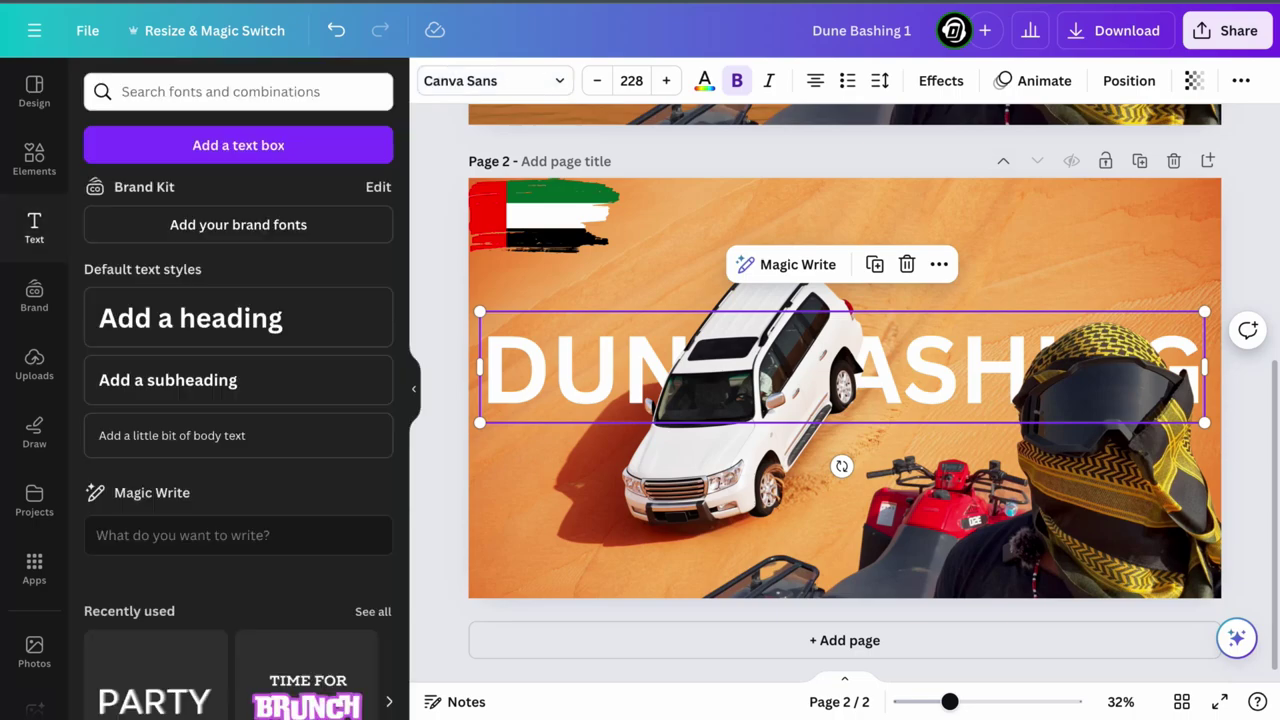
{"action": "left_click", "coordinate": [440, 370]}
{"action": "left_click", "coordinate": [580, 370]}
{"action": "left_click_drag", "start_coordinate": [480, 312], "coordinate": [468, 310]}
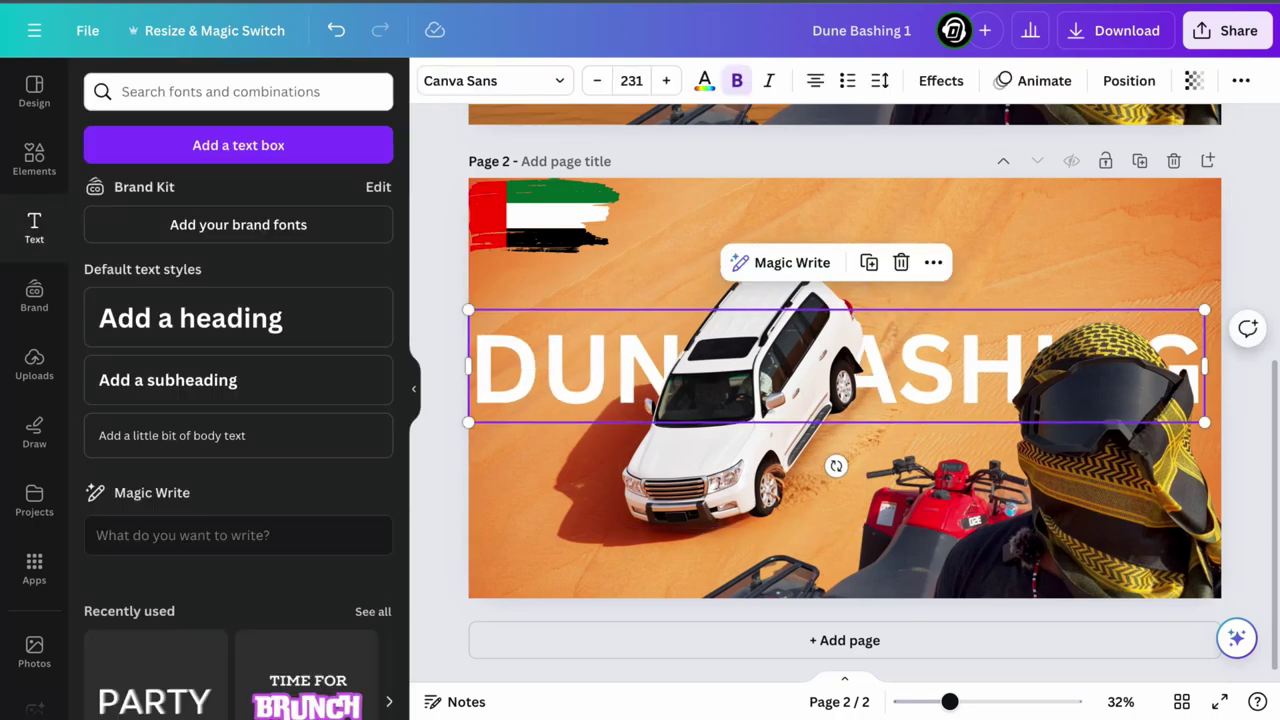
{"action": "left_click", "coordinate": [440, 330]}
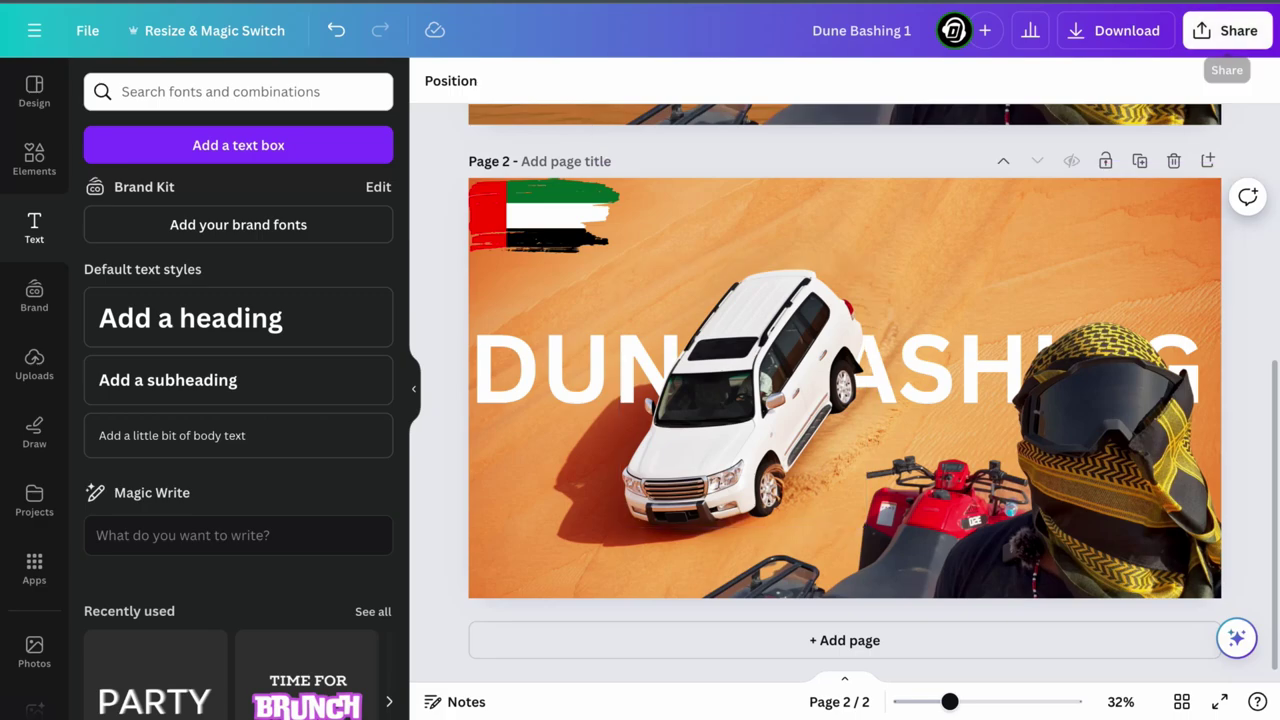
{"action": "left_click", "coordinate": [1228, 30]}
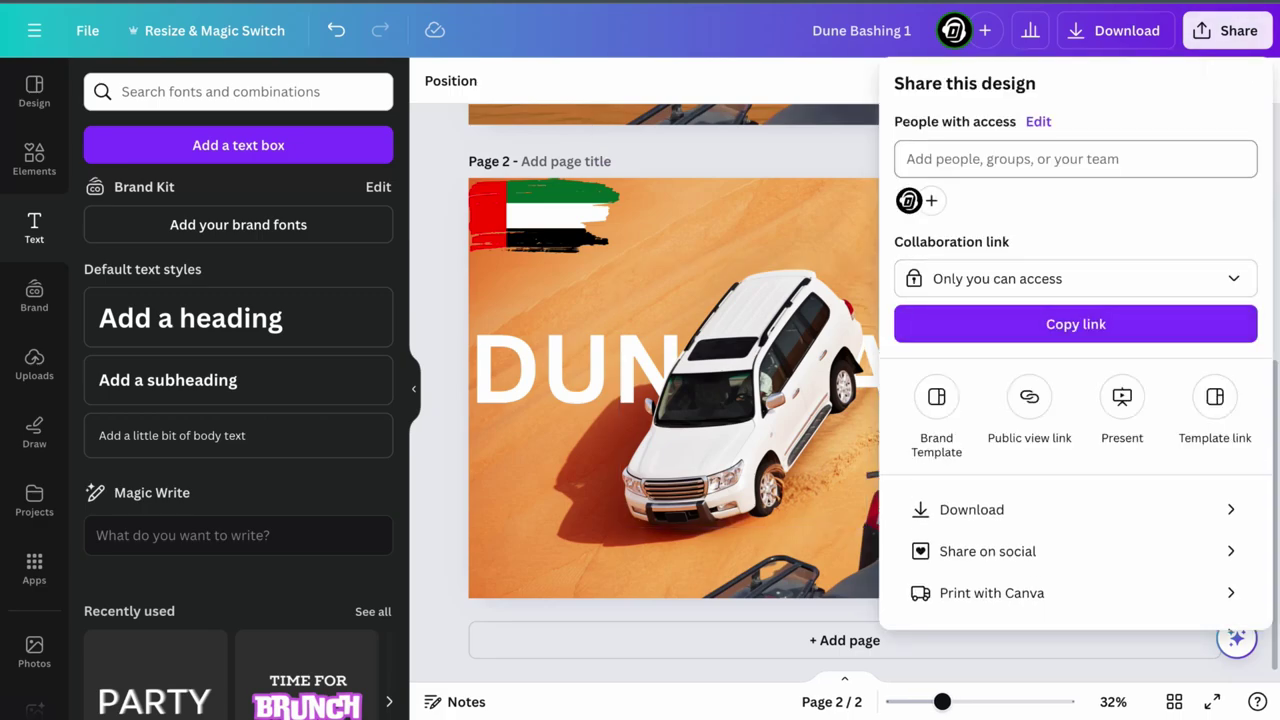
{"action": "key", "text": "Escape"}
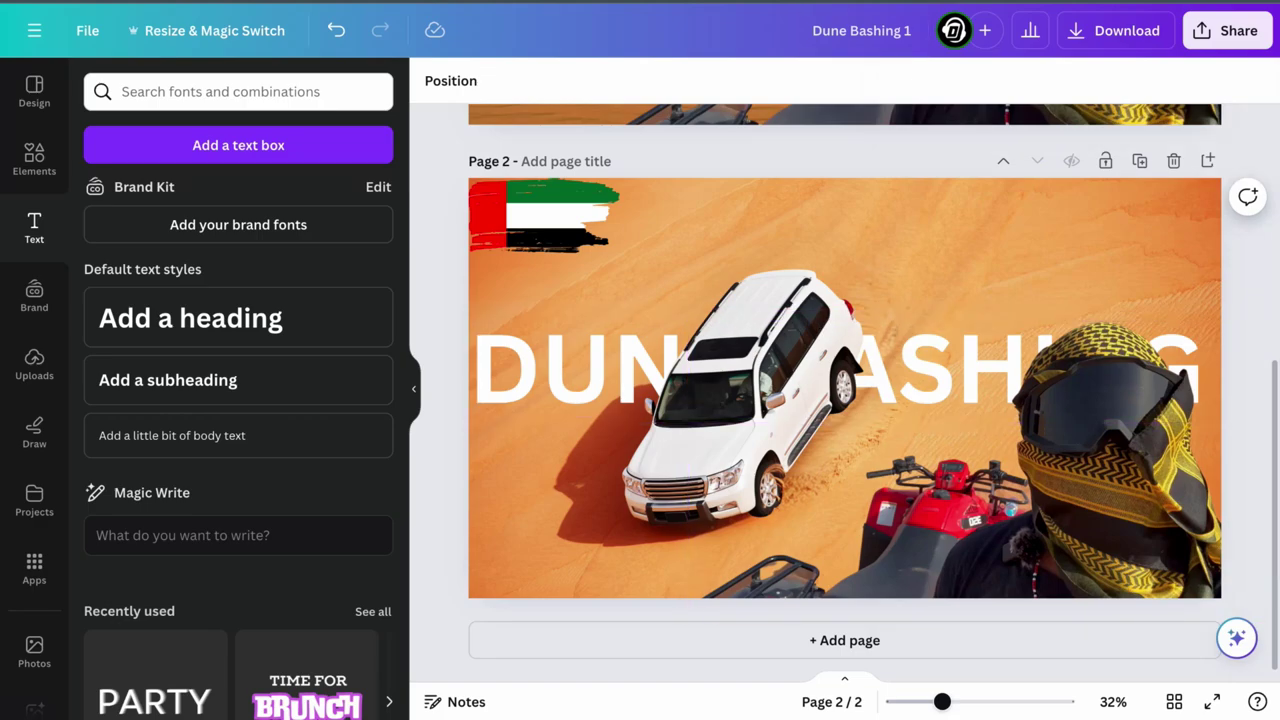
{"action": "scroll", "coordinate": [844, 390], "scroll_direction": "up", "scroll_amount": 4}
{"action": "scroll", "coordinate": [844, 390], "scroll_direction": "down", "scroll_amount": 3}
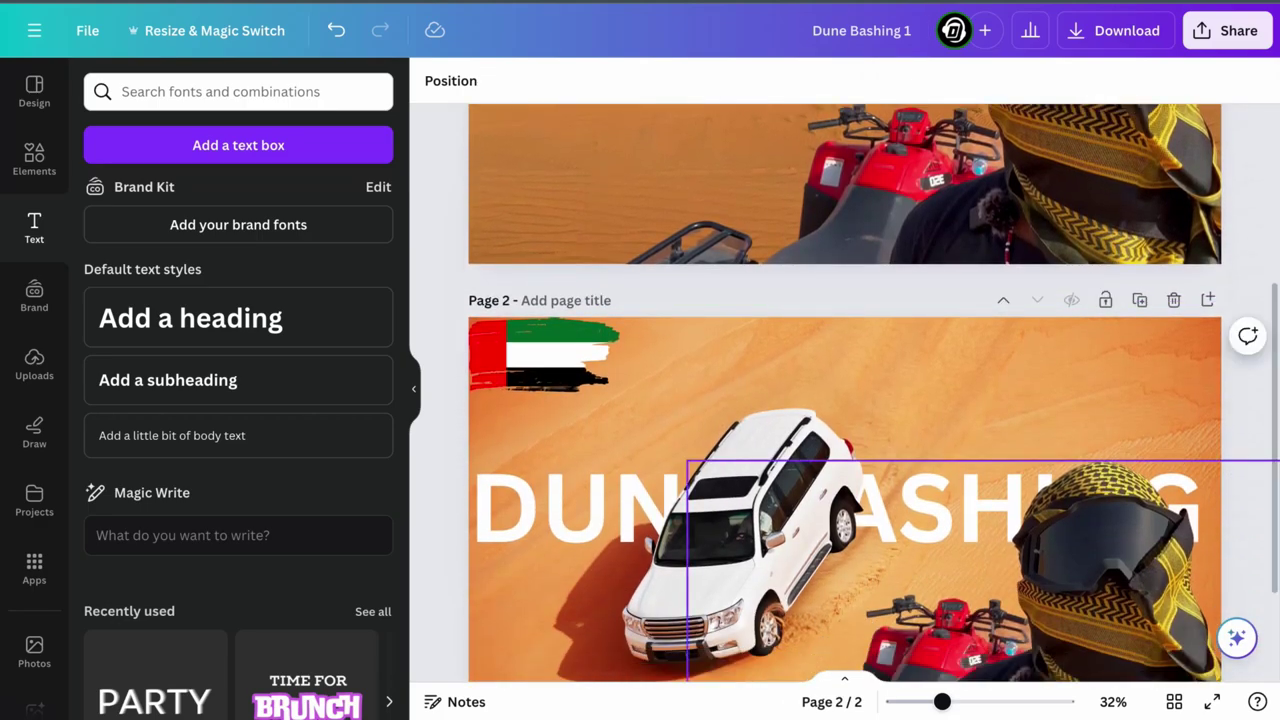
- Copy the "DUNE BASHING" heading from page 2 onto page 1 and move it slightly down and to the right
{"action": "left_click", "coordinate": [930, 510]}
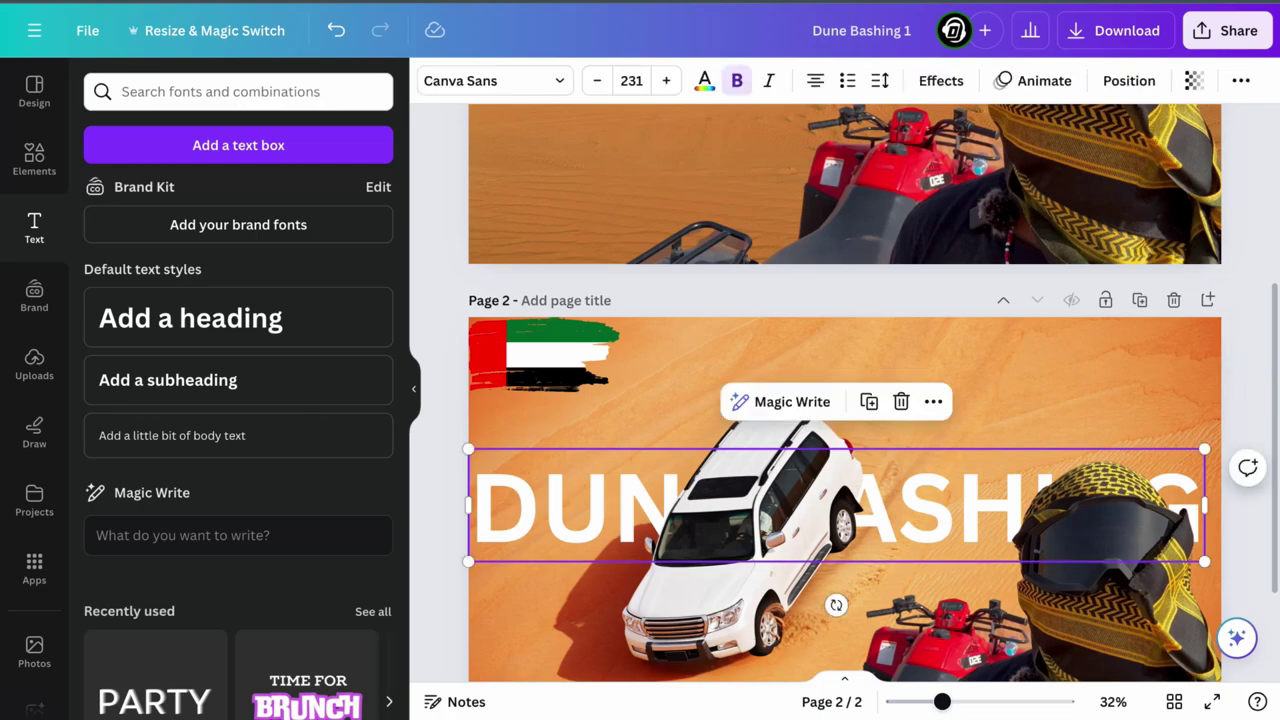
{"action": "scroll", "coordinate": [930, 500], "scroll_direction": "up", "scroll_amount": 3}
{"action": "left_click", "coordinate": [930, 490]}
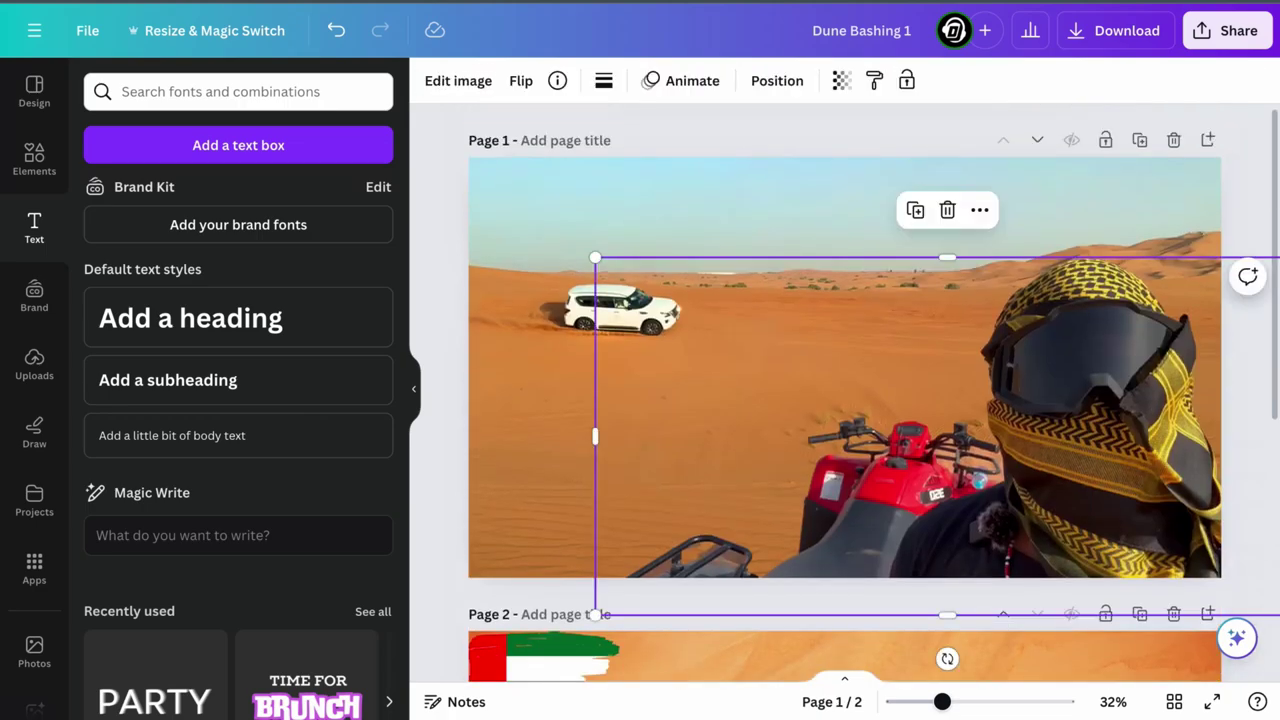
{"action": "left_click", "coordinate": [740, 400]}
{"action": "type", "text": "DUNE BASHING"}
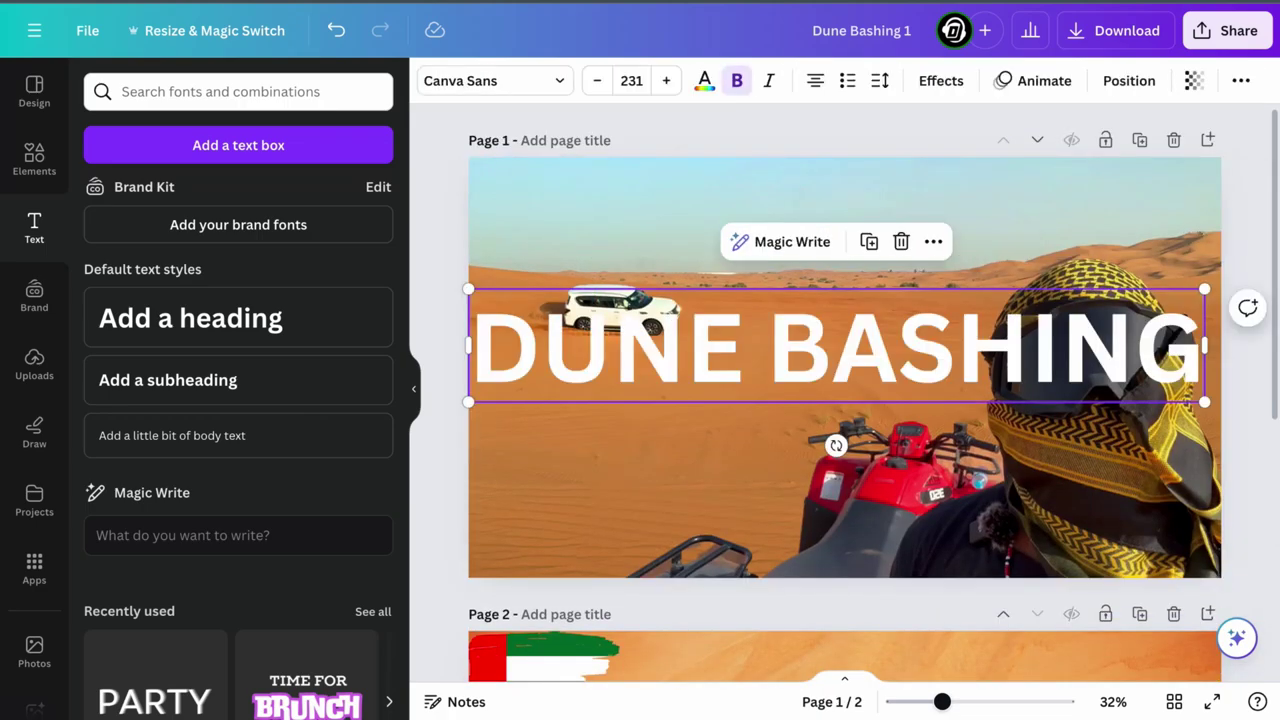
{"action": "left_click_drag", "start_coordinate": [800, 350], "coordinate": [817, 372]}
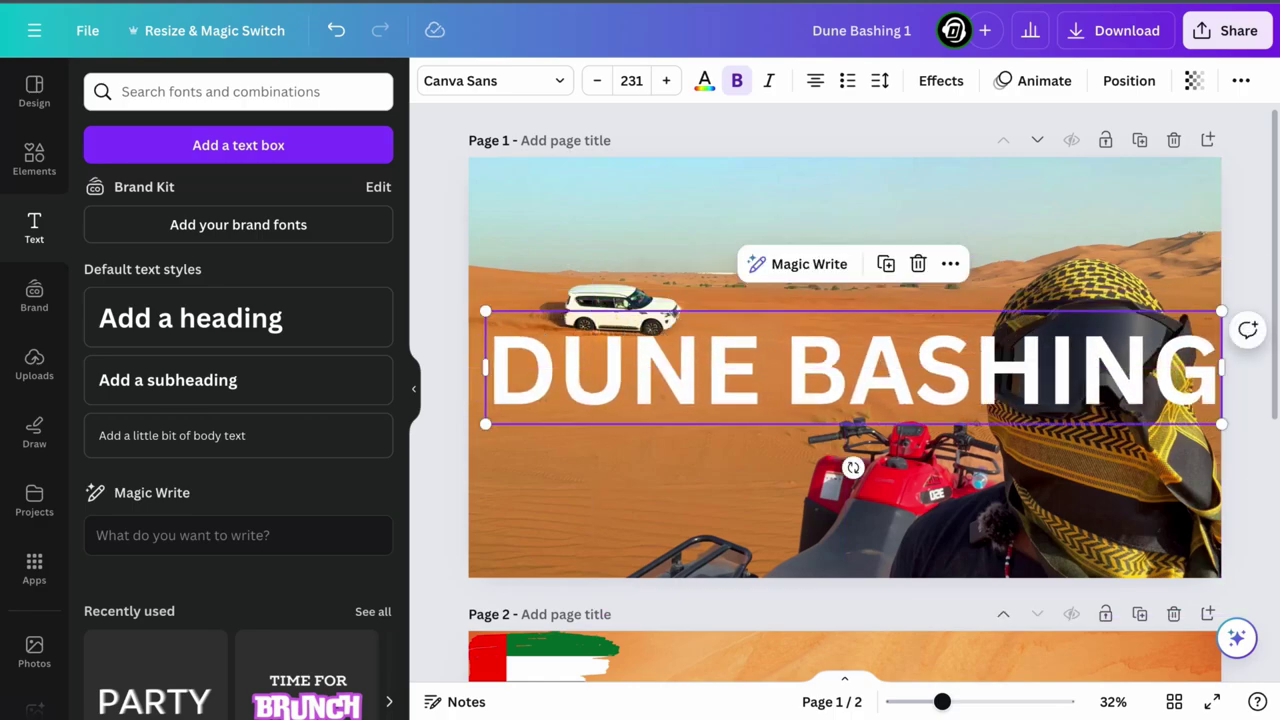
- Separate the white SUV from the page 1 background photo with Magic Grab and enlarge it to overlap the heading
{"action": "left_click", "coordinate": [560, 470]}
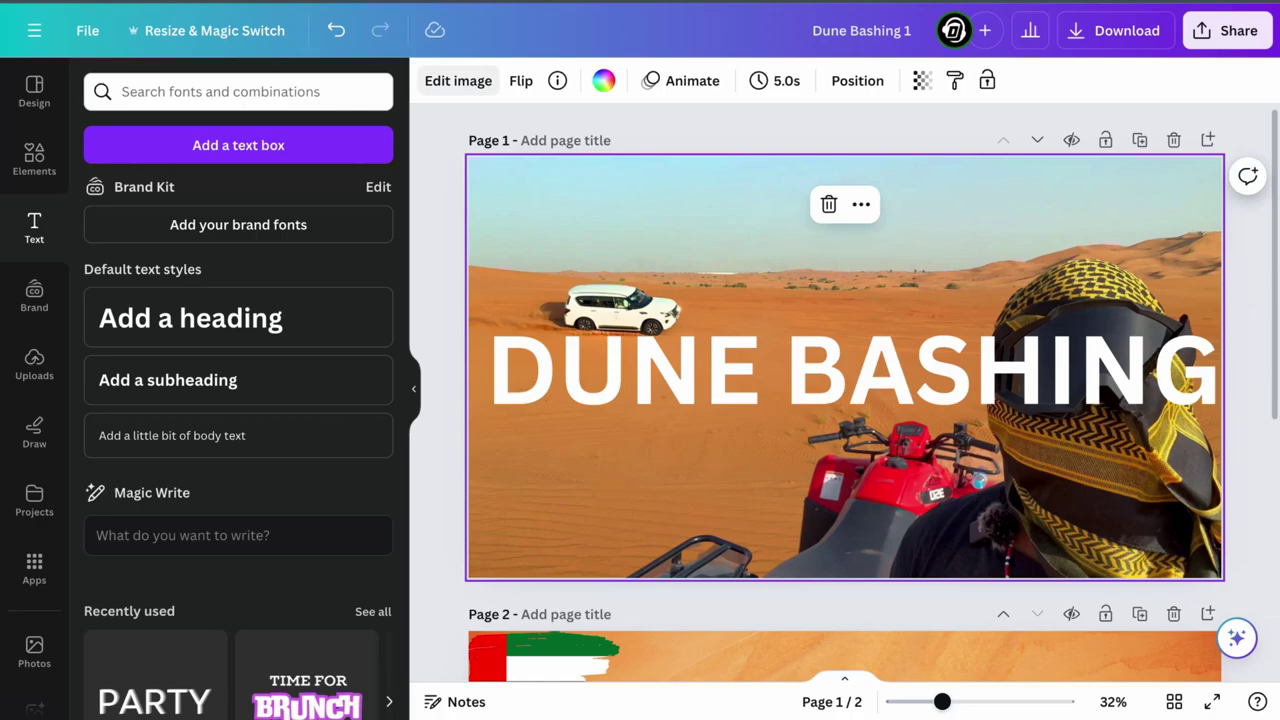
{"action": "left_click", "coordinate": [458, 80]}
{"action": "left_click", "coordinate": [343, 223]}
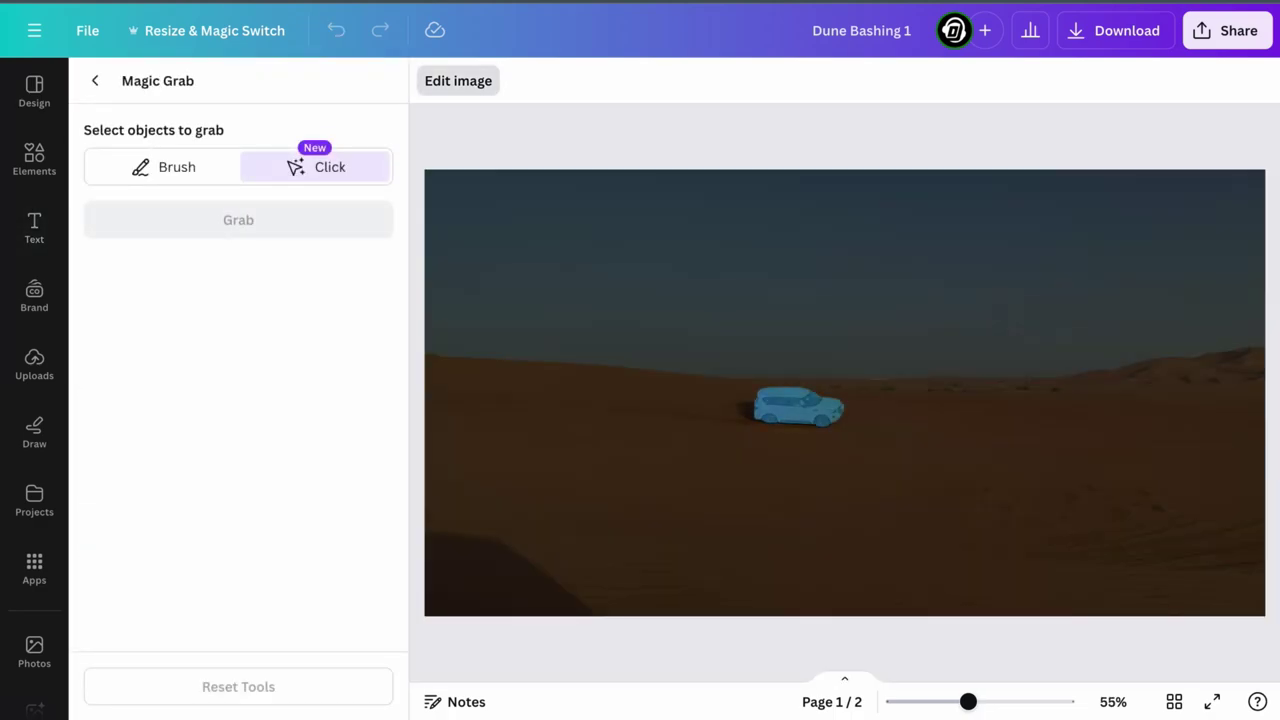
{"action": "left_click", "coordinate": [835, 405]}
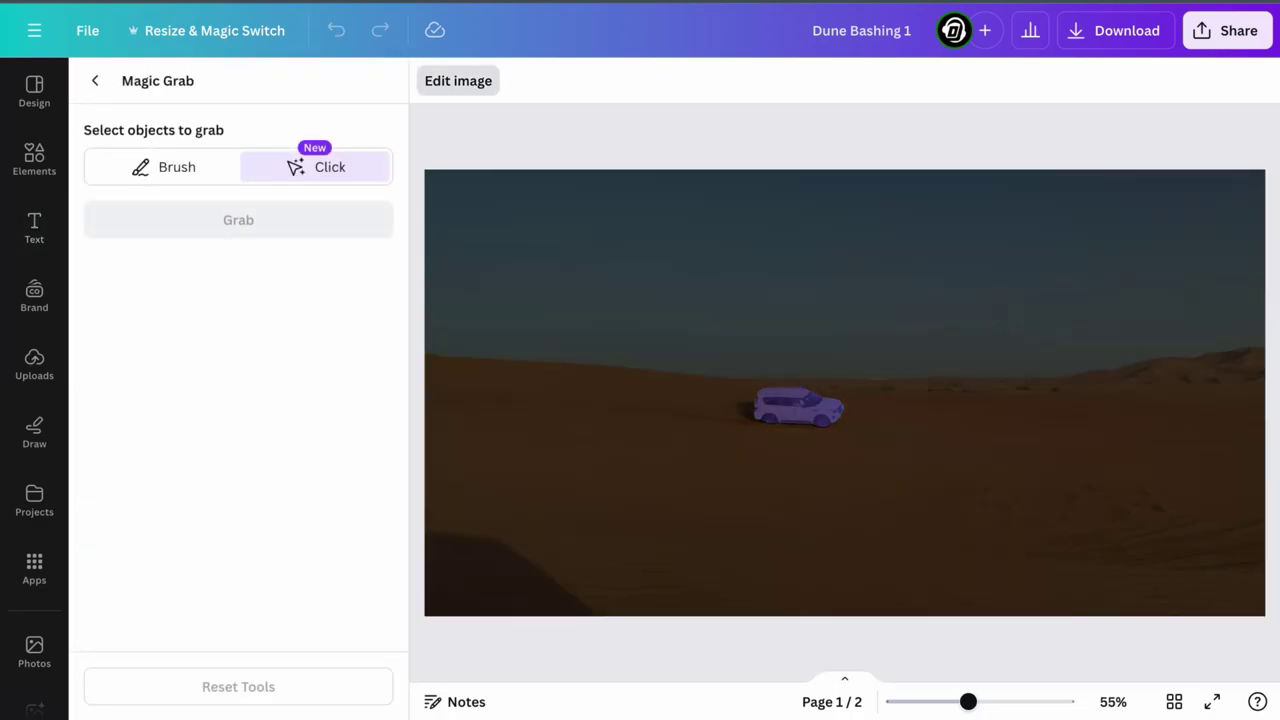
{"action": "left_click", "coordinate": [238, 220]}
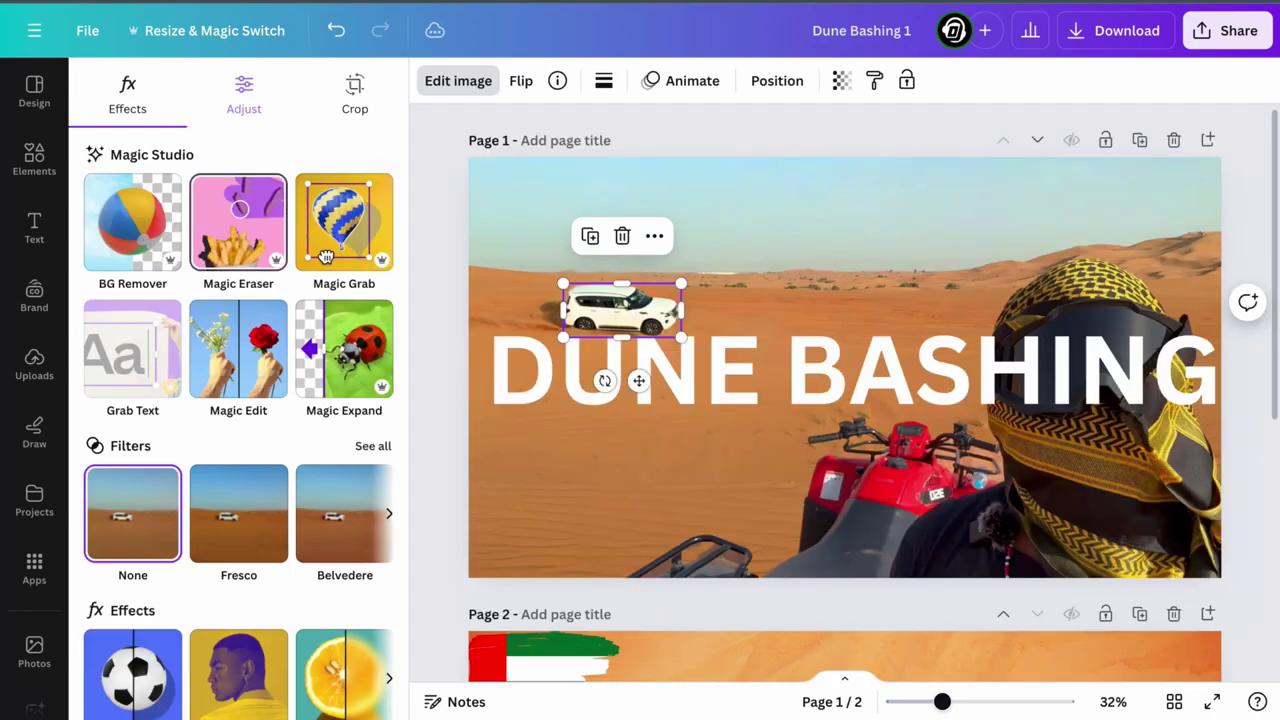
{"action": "left_click_drag", "start_coordinate": [563, 284], "coordinate": [614, 330]}
- Shift the page 1 heading slightly left, and bring the quad-bike rider in front of it, slightly farther to the right
{"action": "left_click", "coordinate": [750, 377]}
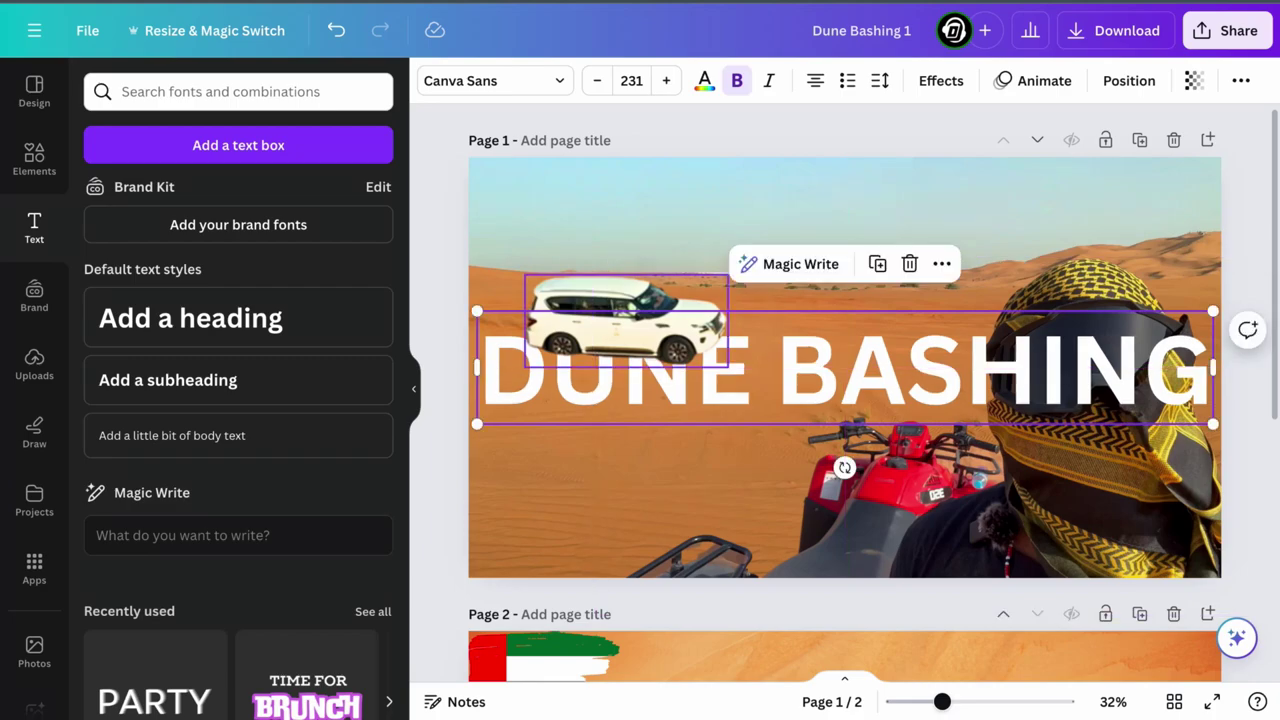
{"action": "left_click", "coordinate": [1060, 370]}
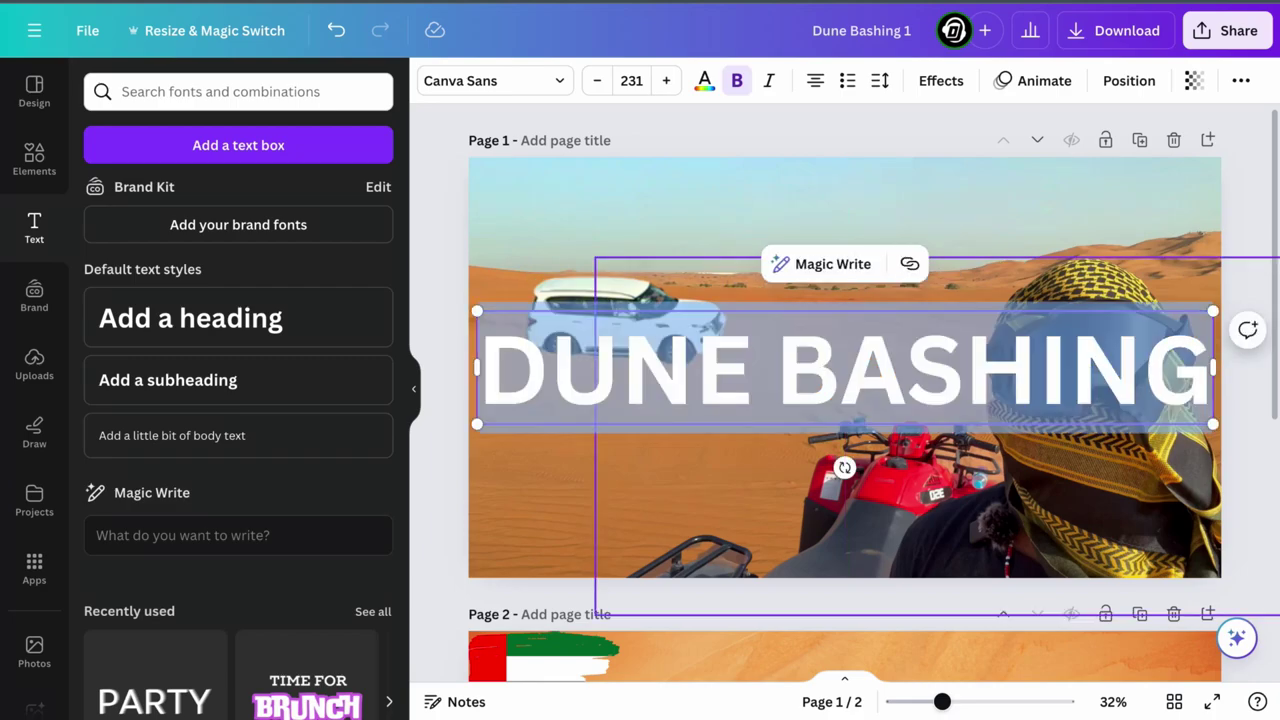
{"action": "left_click", "coordinate": [1080, 460]}
{"action": "right_click", "coordinate": [1006, 481]}
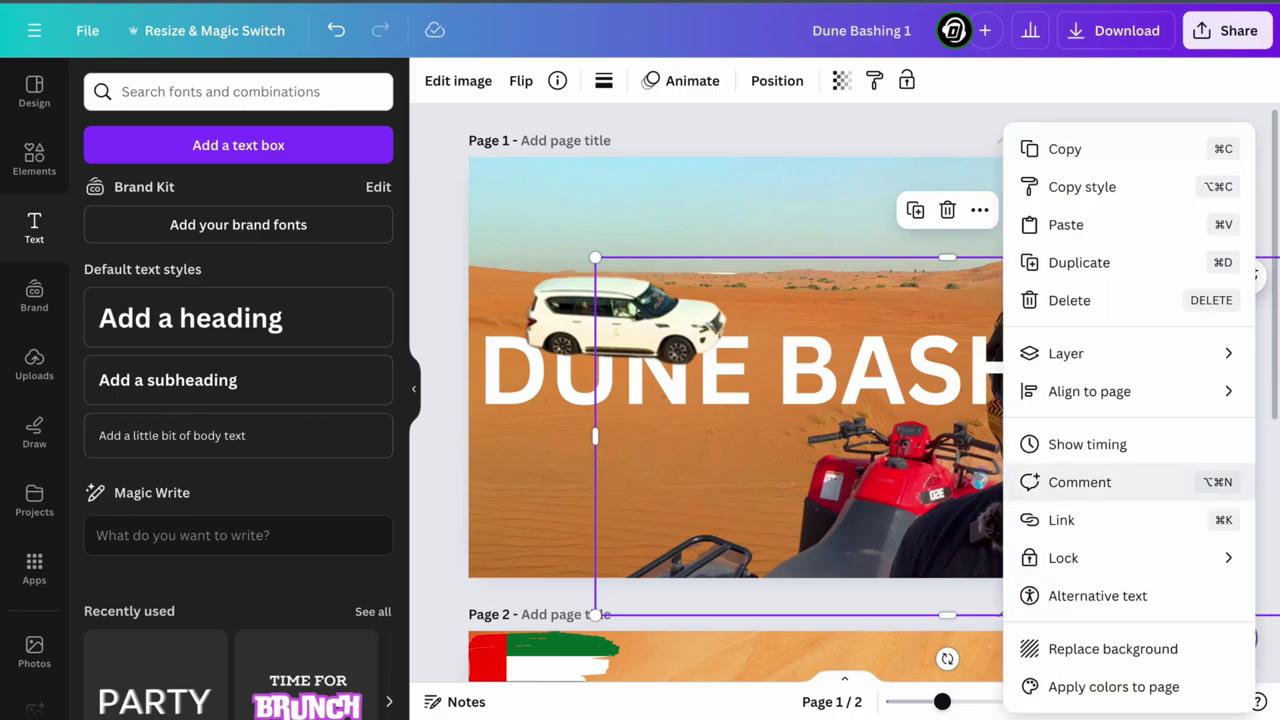
{"action": "mouse_move", "coordinate": [1066, 353]}
{"action": "left_click", "coordinate": [1106, 391]}
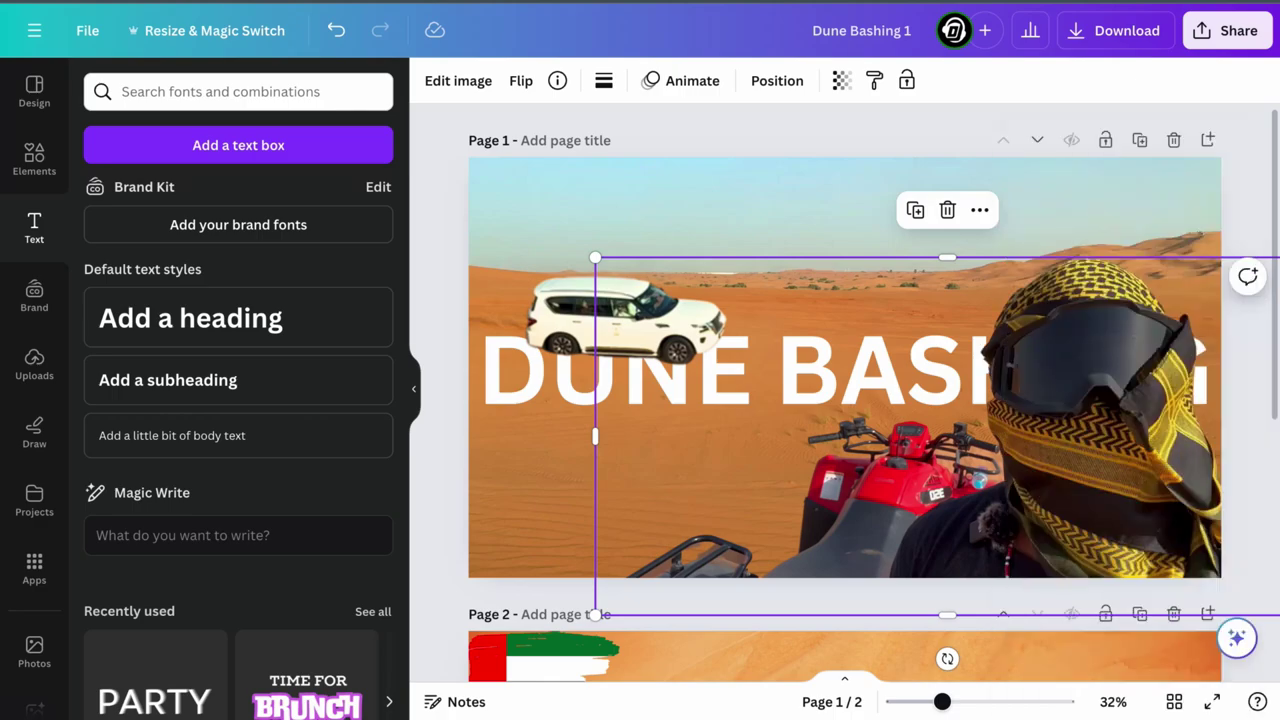
{"action": "mouse_move", "coordinate": [920, 470]}
{"action": "left_mouse_down"}
{"action": "mouse_move", "coordinate": [899, 456]}
{"action": "mouse_move", "coordinate": [921, 465]}
{"action": "left_mouse_up"}
{"action": "left_click_drag", "start_coordinate": [626, 316], "coordinate": [634, 318]}
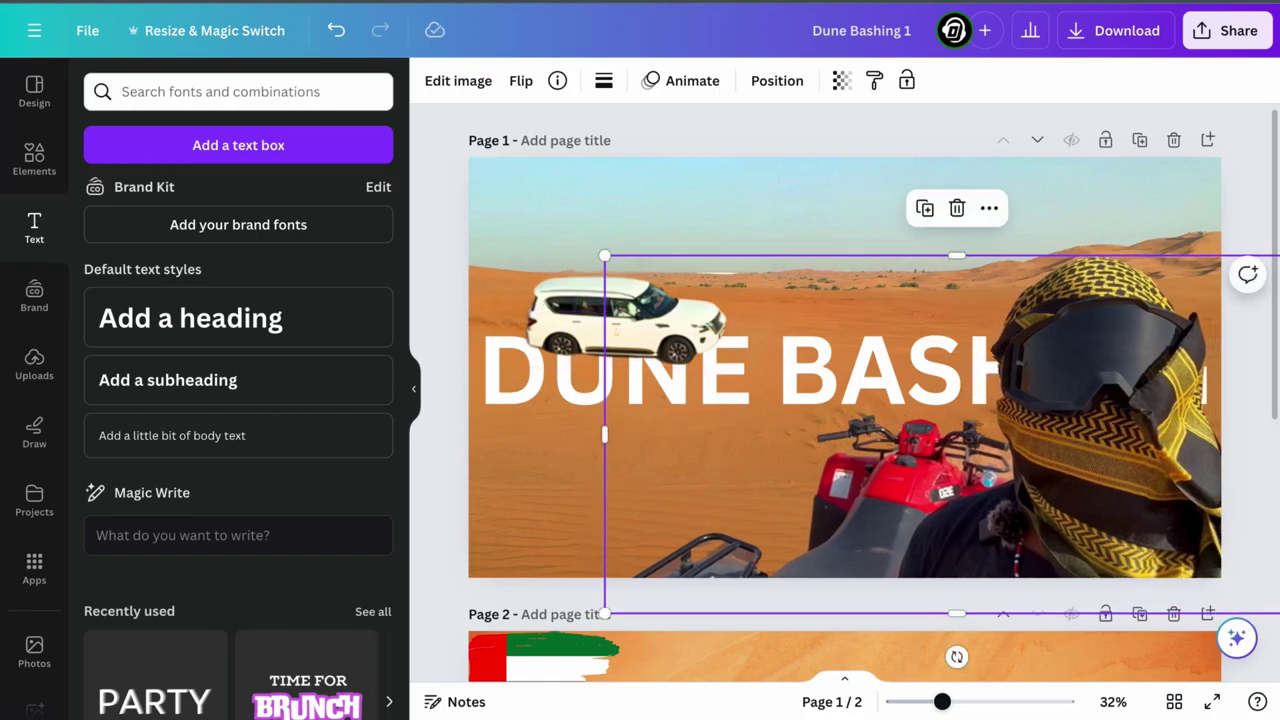
- Enlarge the page 1 background photo within its crop and shift it upward so that sand fills most of the page
{"action": "double_click", "coordinate": [561, 192]}
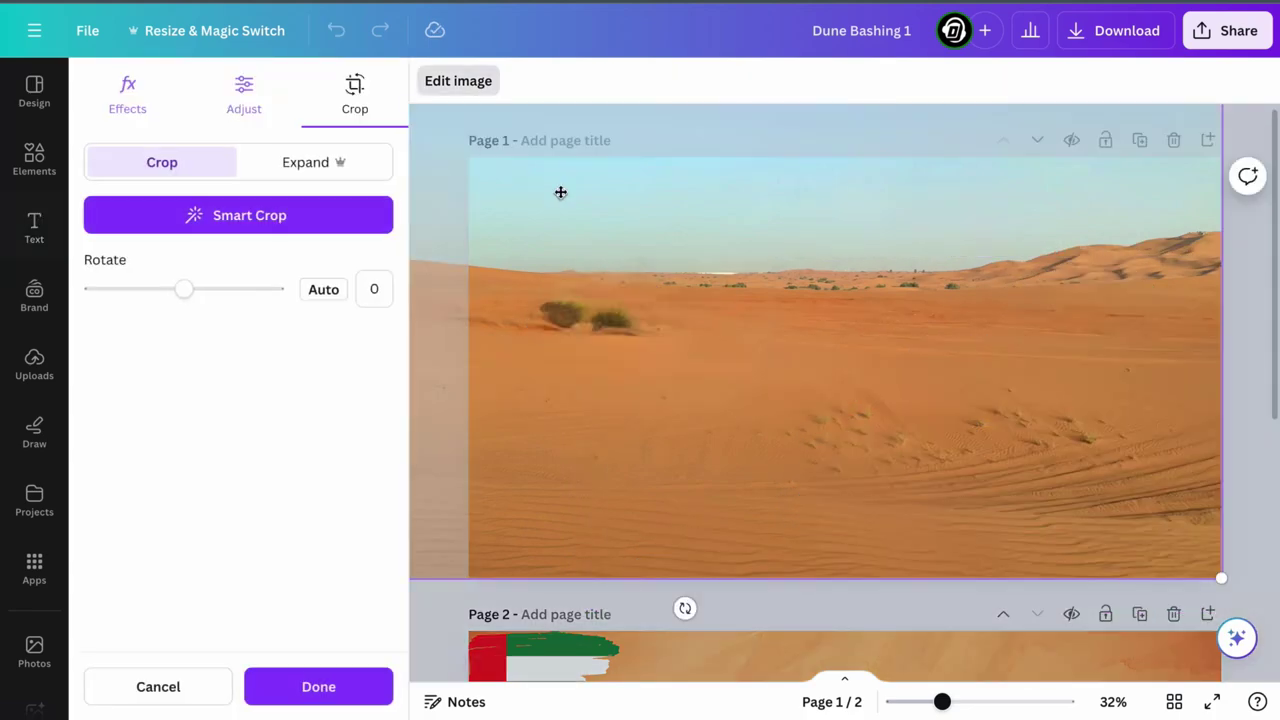
{"action": "left_click_drag", "start_coordinate": [845, 367], "coordinate": [830, 361]}
{"action": "left_click_drag", "start_coordinate": [942, 702], "coordinate": [914, 702]}
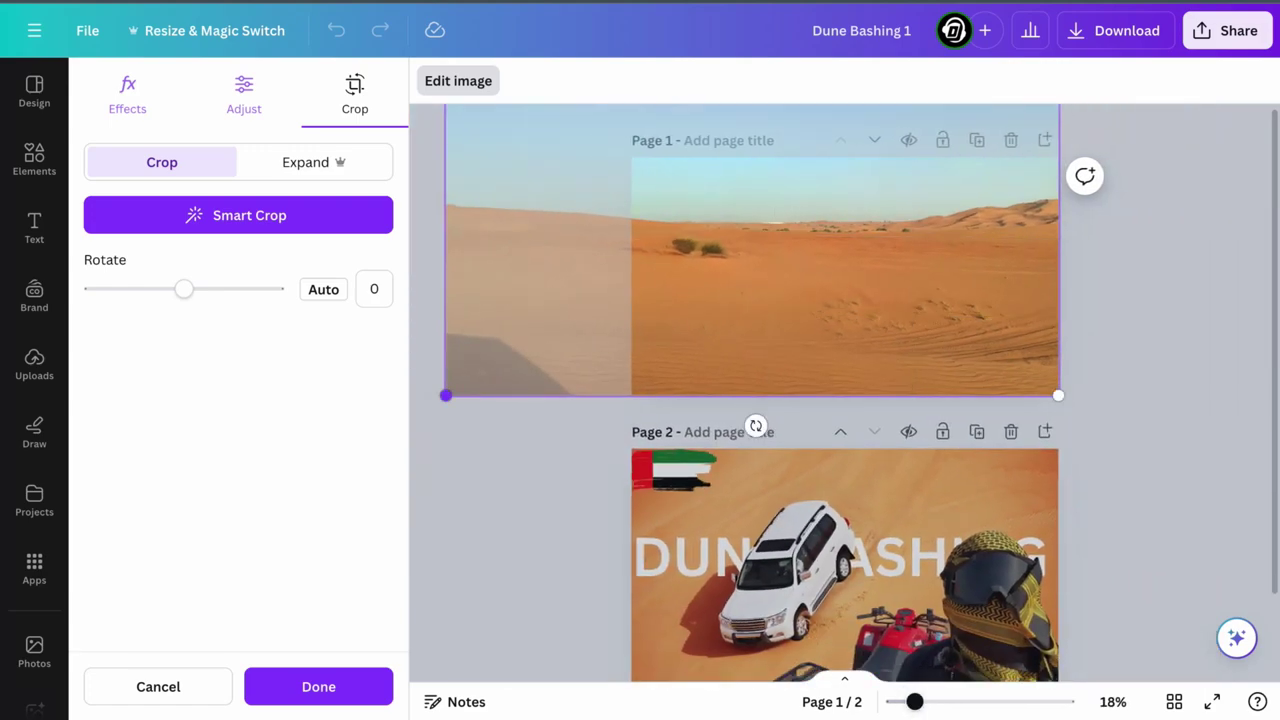
{"action": "left_click_drag", "start_coordinate": [446, 395], "coordinate": [297, 479]}
{"action": "left_click_drag", "start_coordinate": [800, 312], "coordinate": [801, 229]}
{"action": "left_click", "coordinate": [318, 686]}
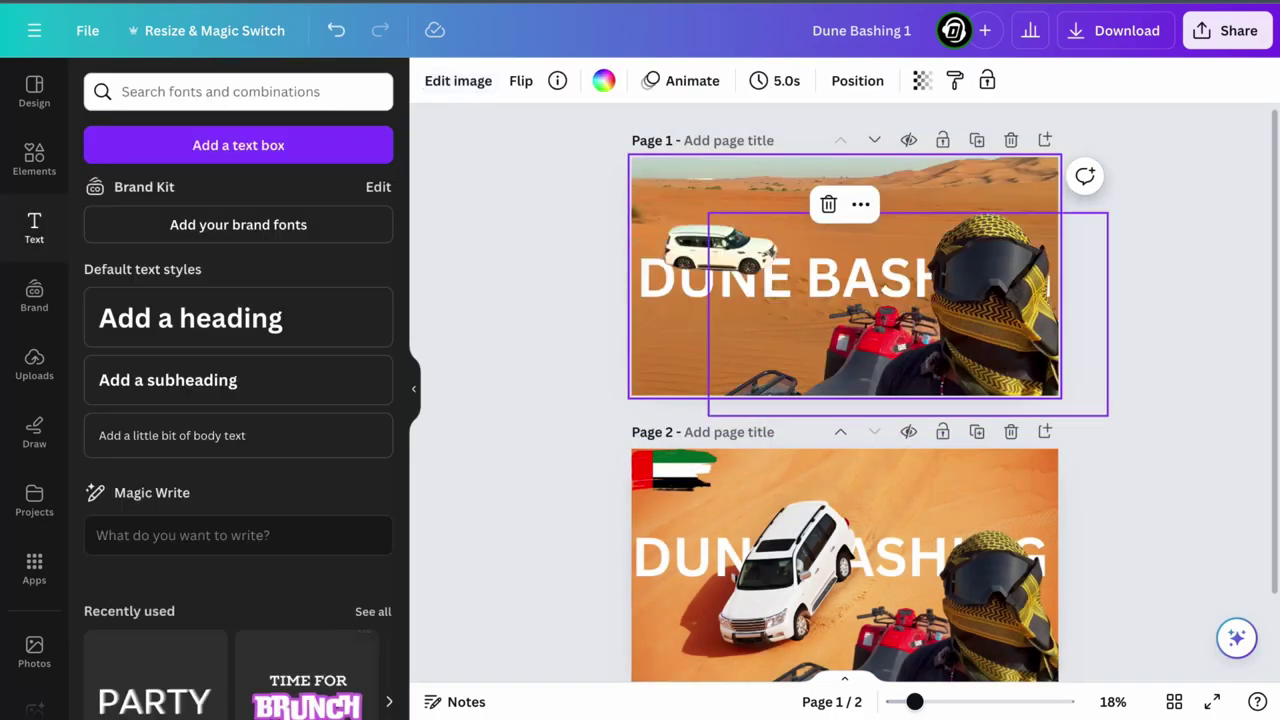
- Enlarge the white SUV on page 1 and move it to the page's upper-left corner, above the heading
{"action": "left_click_drag", "start_coordinate": [720, 250], "coordinate": [715, 218]}
{"action": "left_click", "coordinate": [558, 236]}
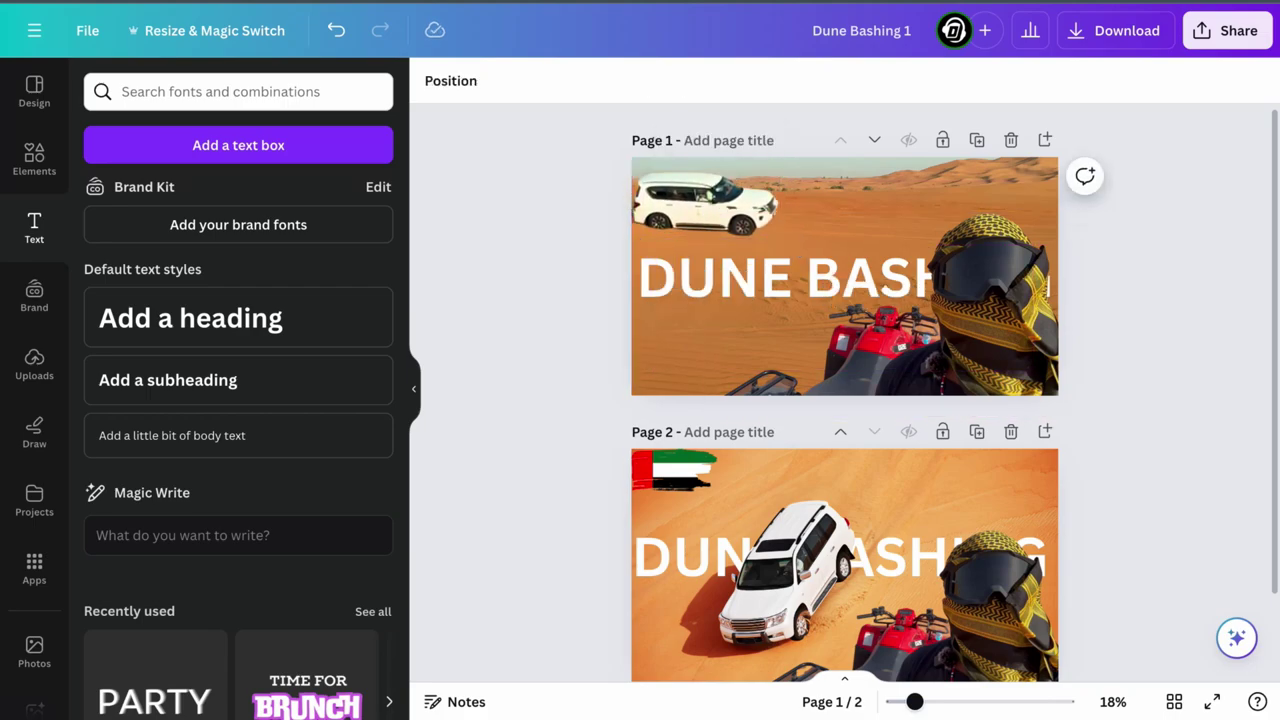
{"action": "scroll", "coordinate": [844, 400], "scroll_direction": "down", "scroll_amount": 2}
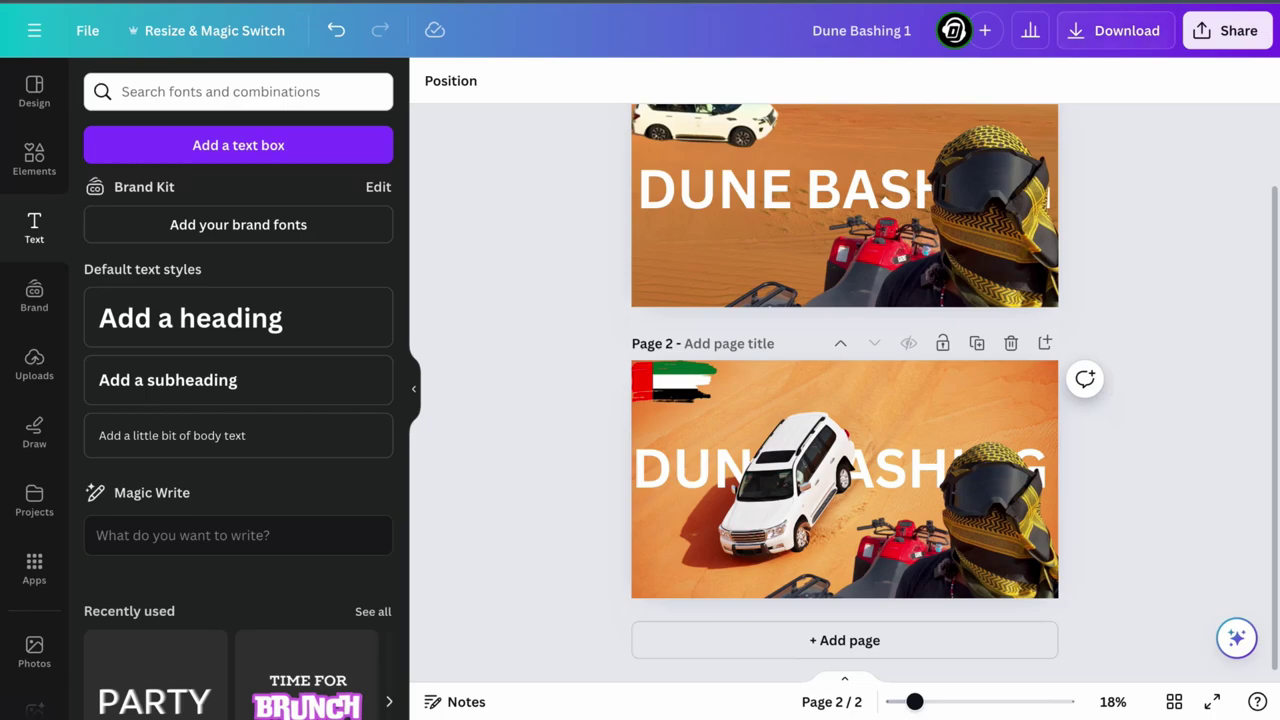
{"action": "left_click", "coordinate": [1115, 30]}
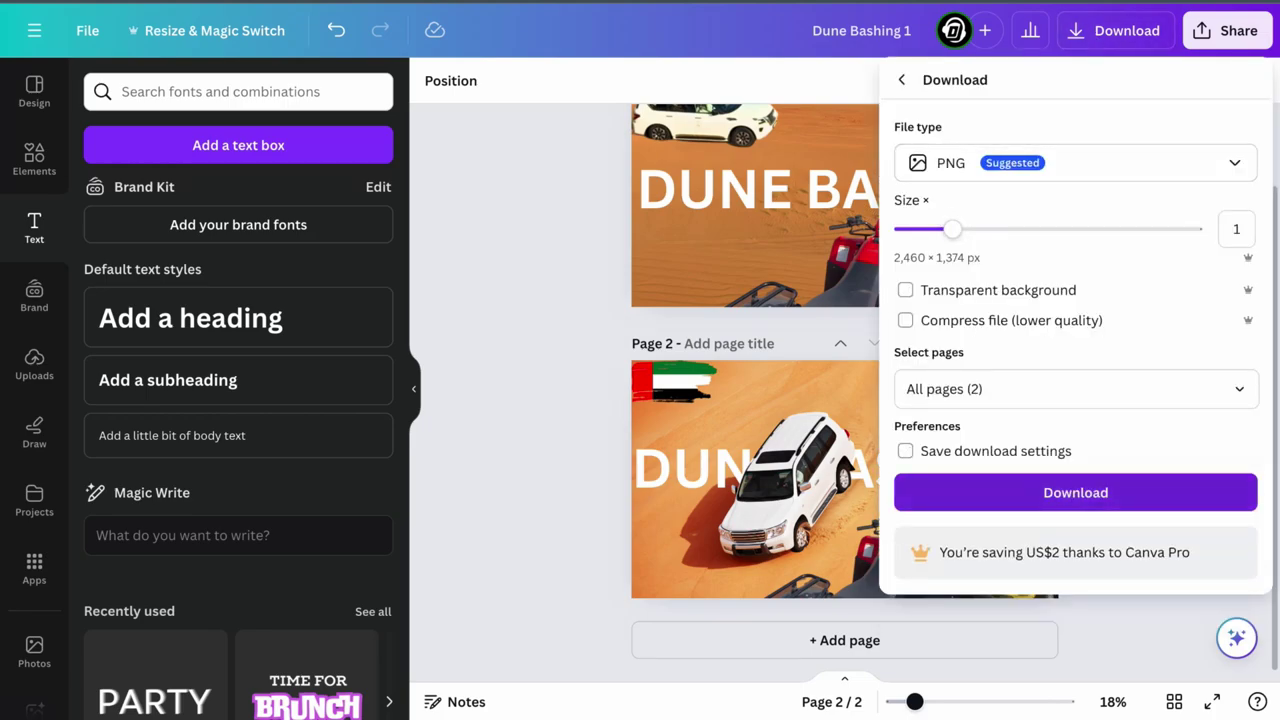
{"action": "key", "text": "Escape"}
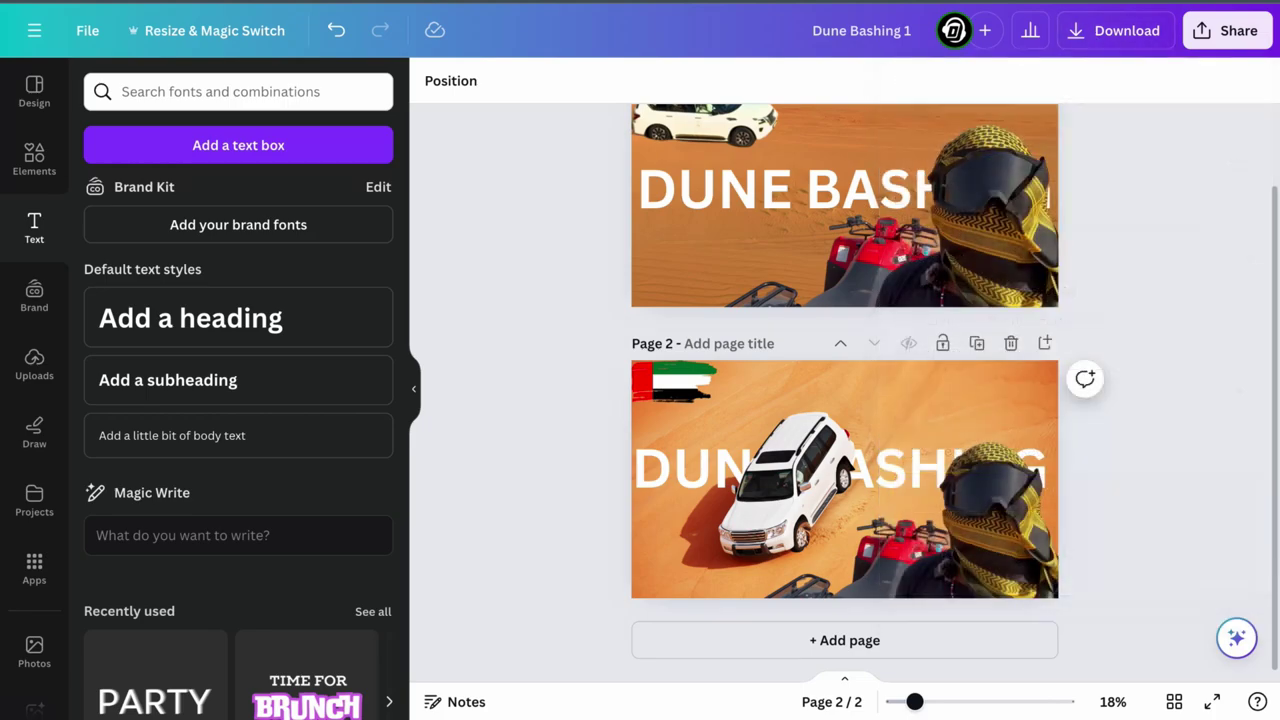
{"action": "scroll", "coordinate": [900, 310], "scroll_direction": "up", "scroll_amount": 2}
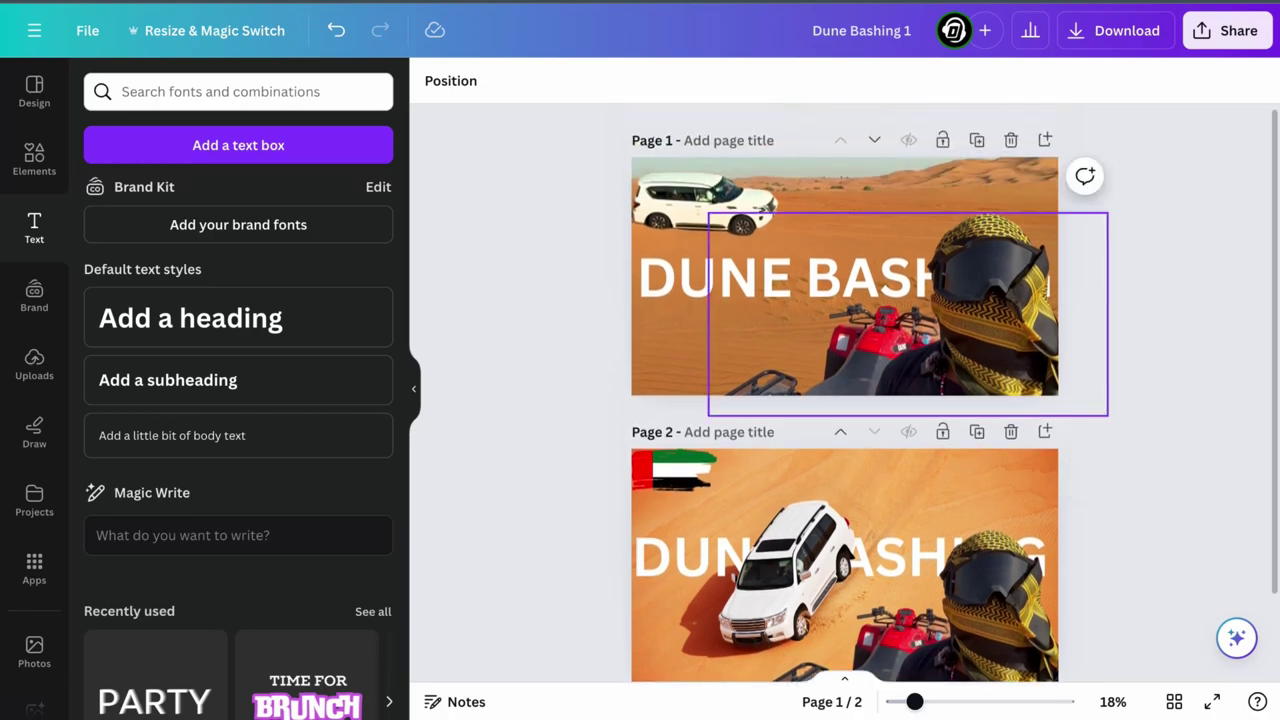
{"action": "scroll", "coordinate": [844, 390], "scroll_direction": "down", "scroll_amount": 2}
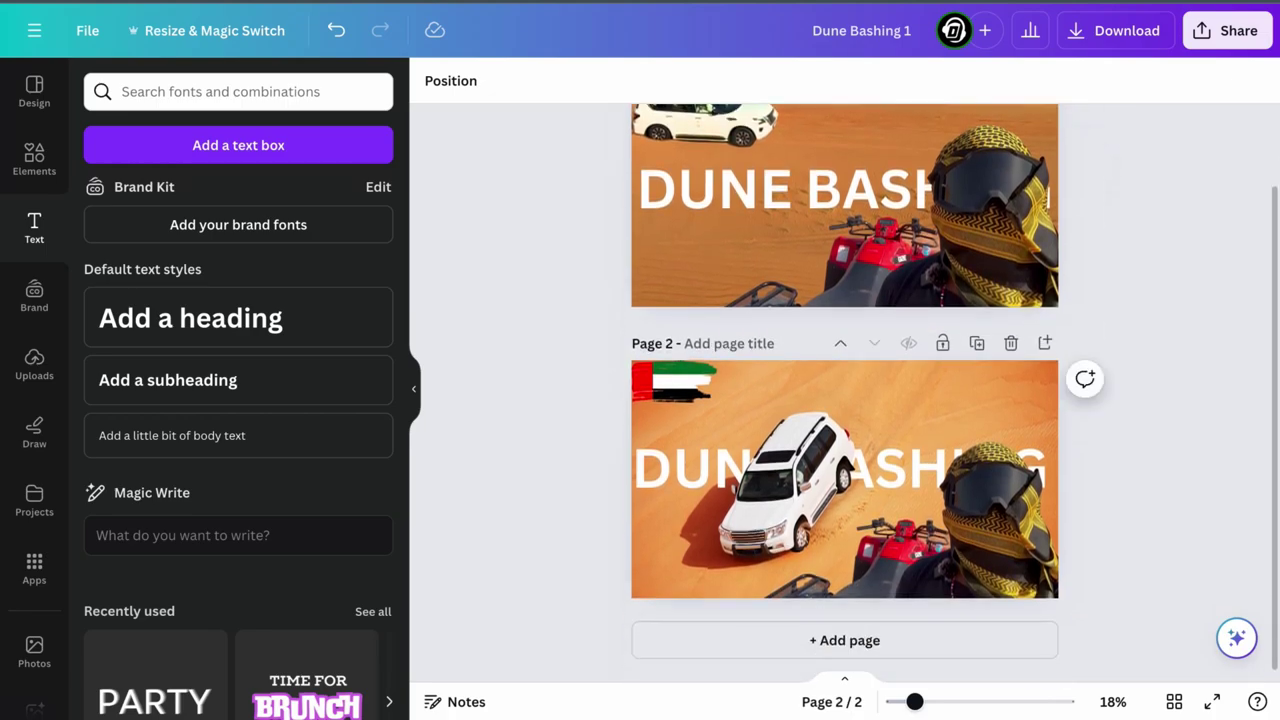
{"action": "left_click", "coordinate": [34, 91]}
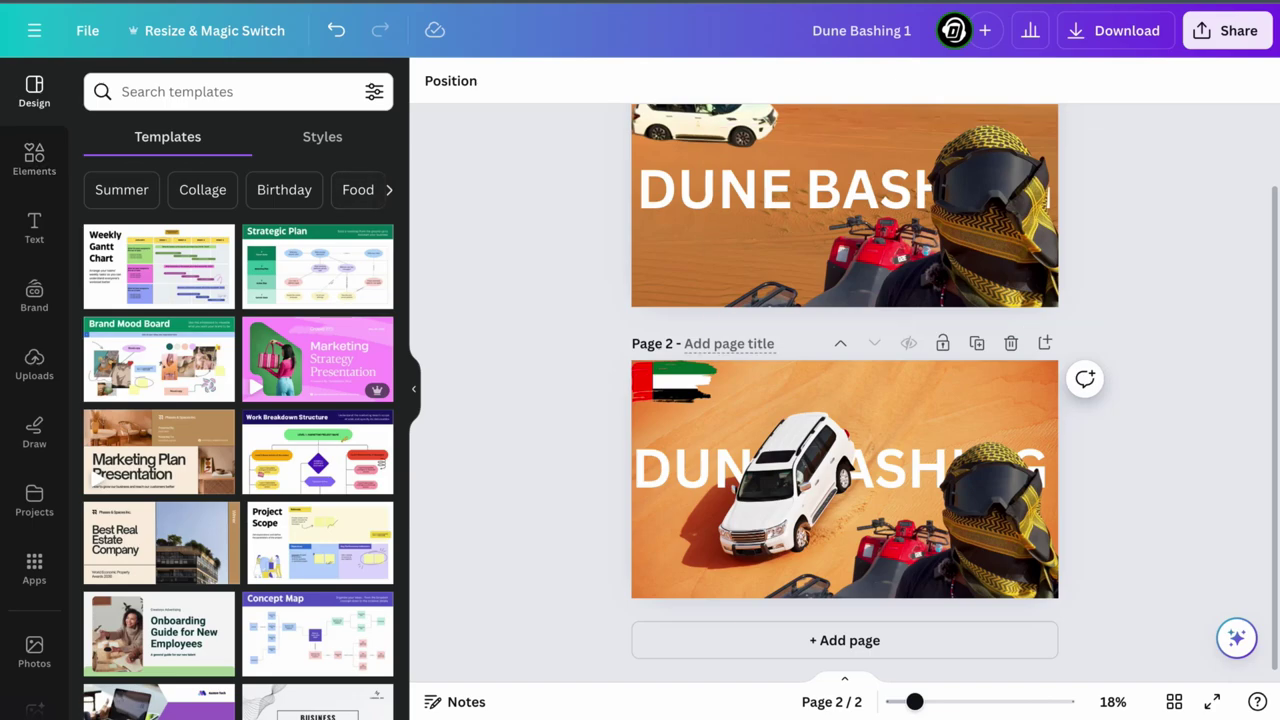
{"action": "scroll", "coordinate": [844, 390], "scroll_direction": "up", "scroll_amount": 2}
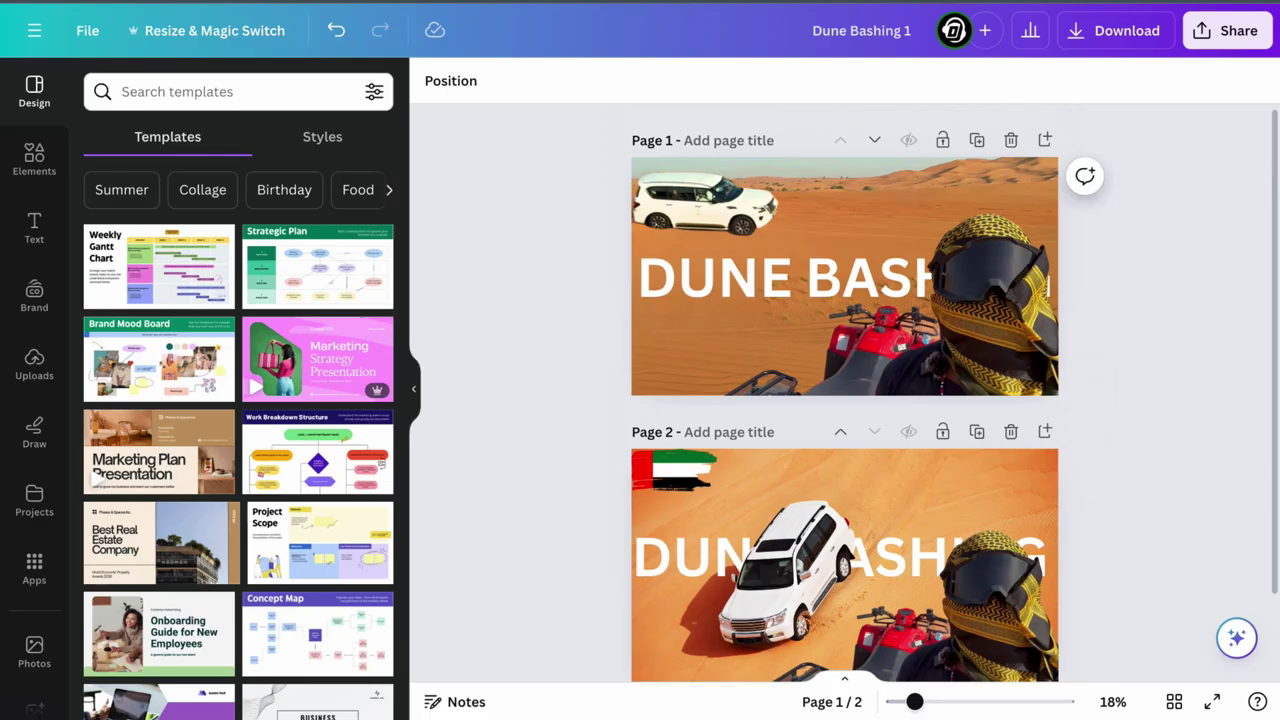